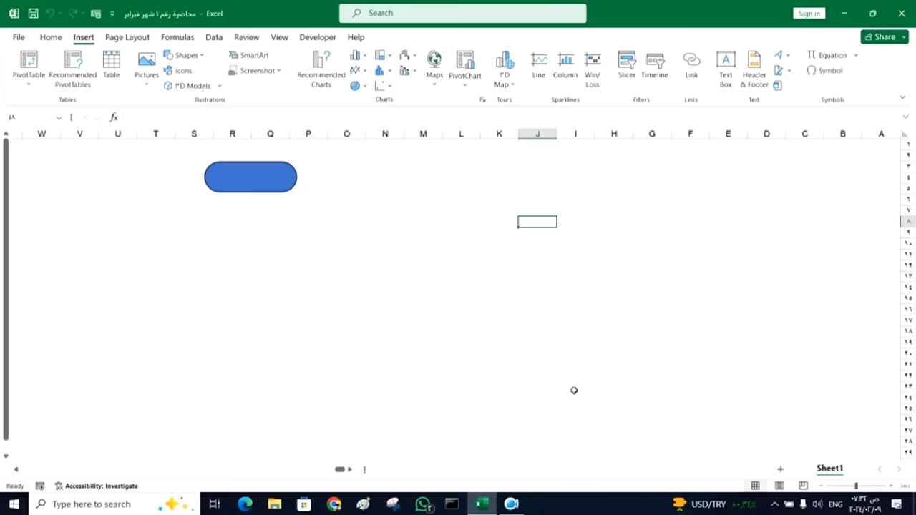
- Launch the menu form, close the workbook behind it, and try the yellow, green, peach and grey swatches
click(270, 188)
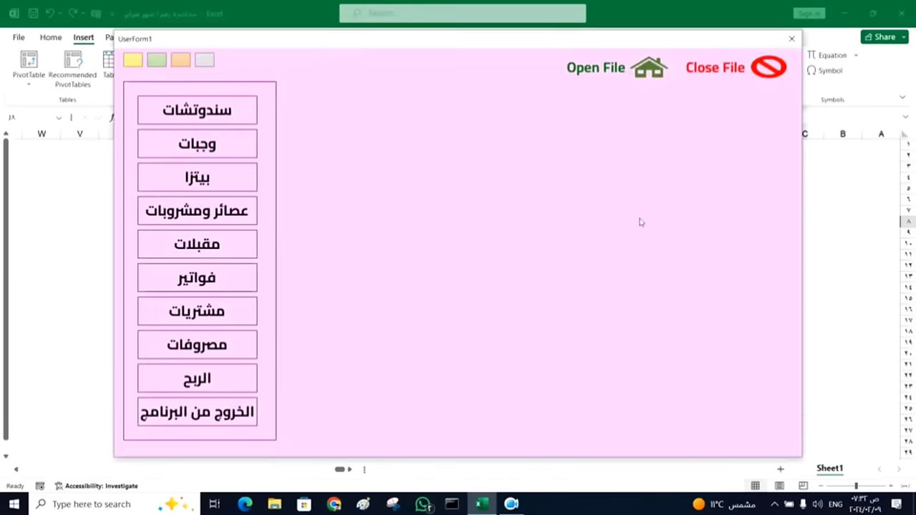
click(716, 67)
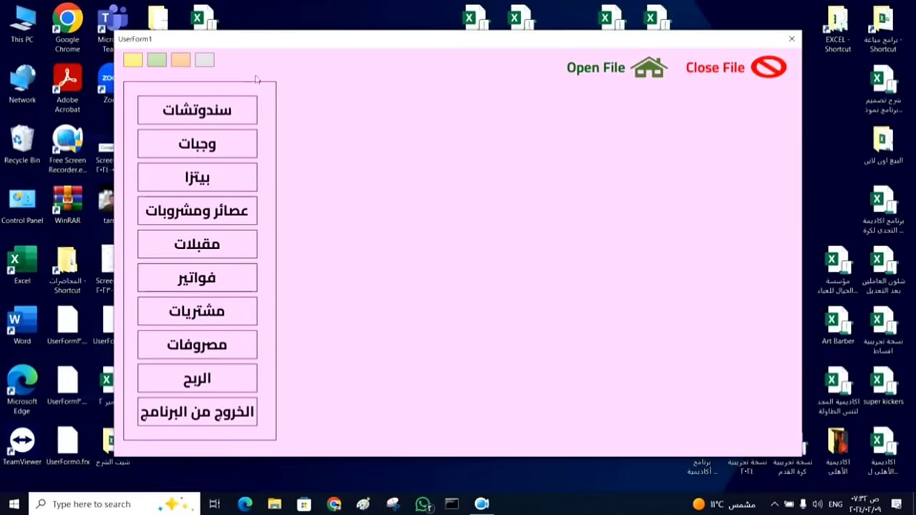
click(132, 63)
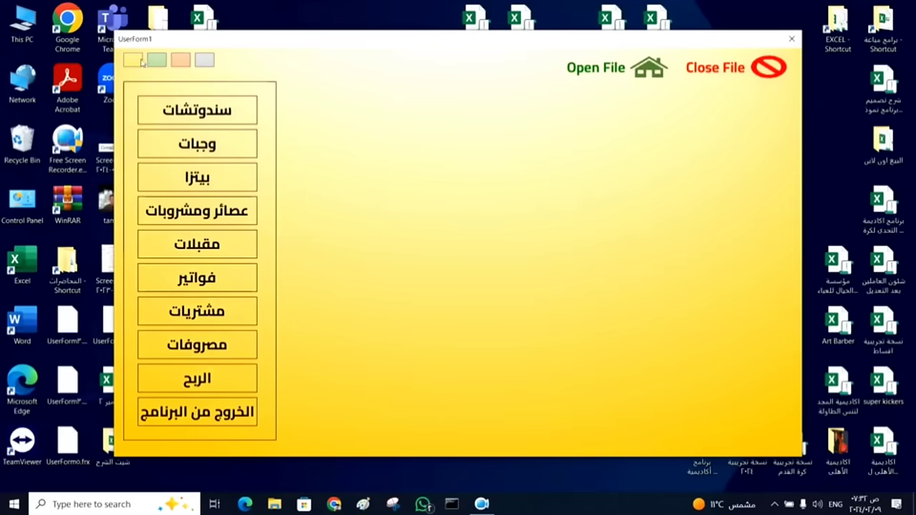
click(162, 67)
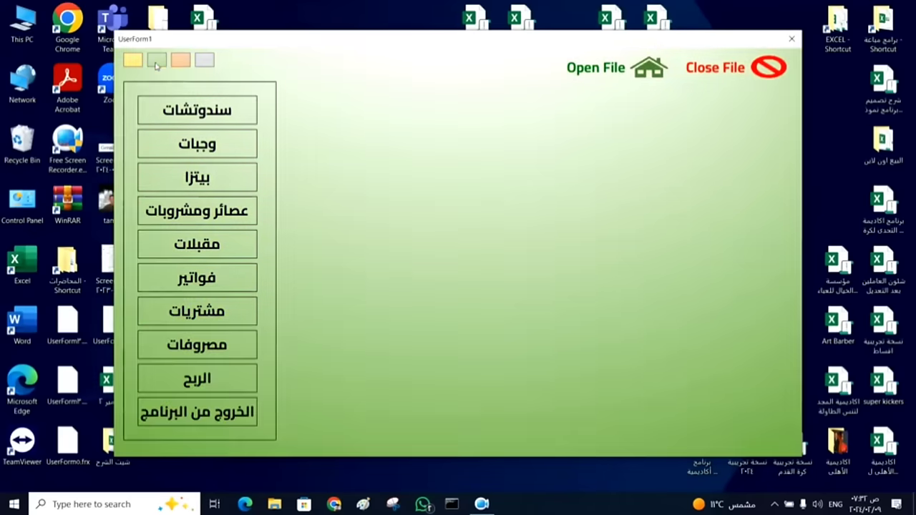
click(179, 65)
click(206, 63)
- Cycle the form background repeatedly through peach, green, yellow and grey, finishing on yellow
click(178, 61)
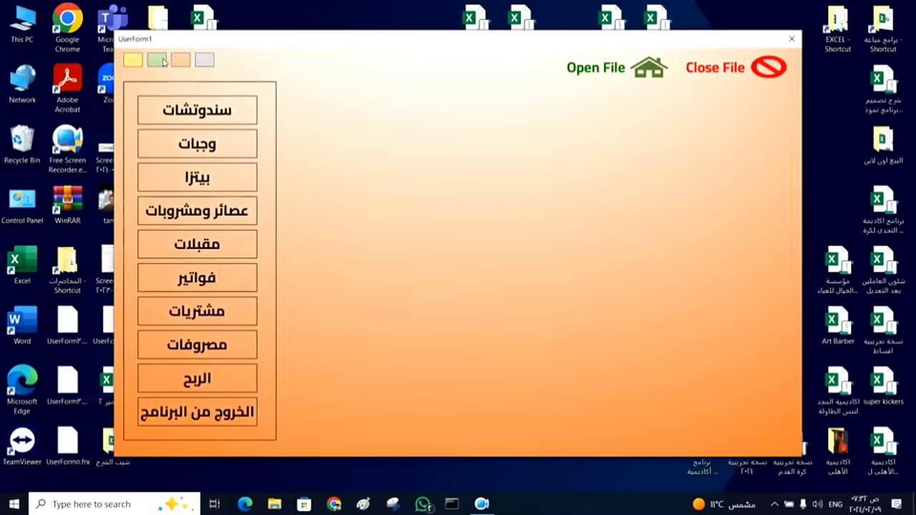
click(161, 63)
click(132, 63)
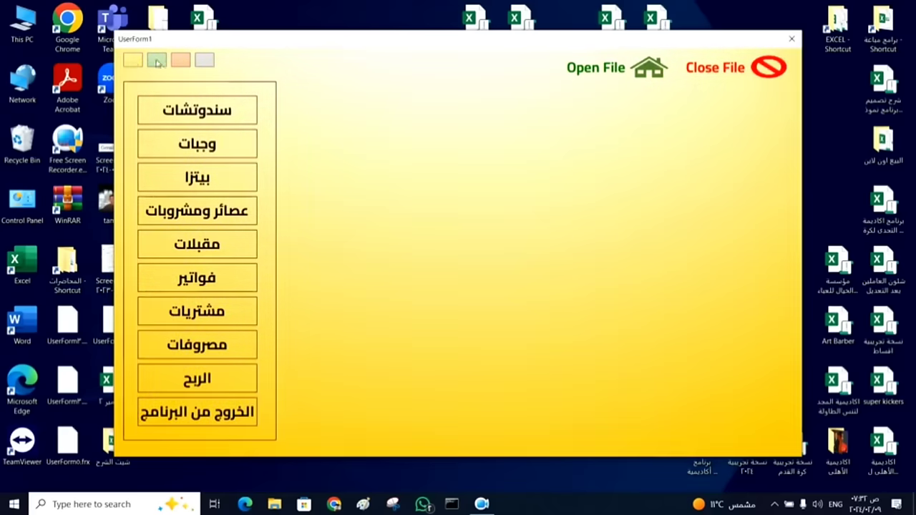
click(162, 63)
click(181, 62)
click(206, 64)
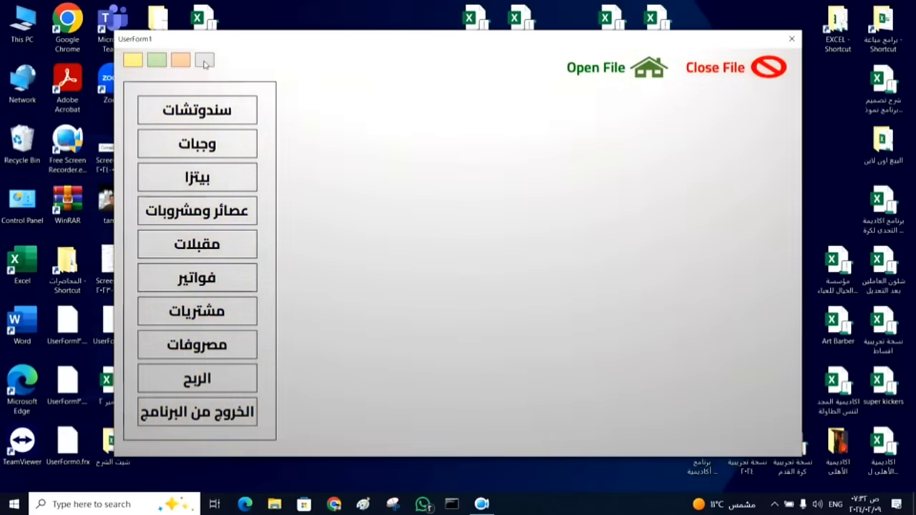
click(183, 65)
click(166, 64)
click(136, 62)
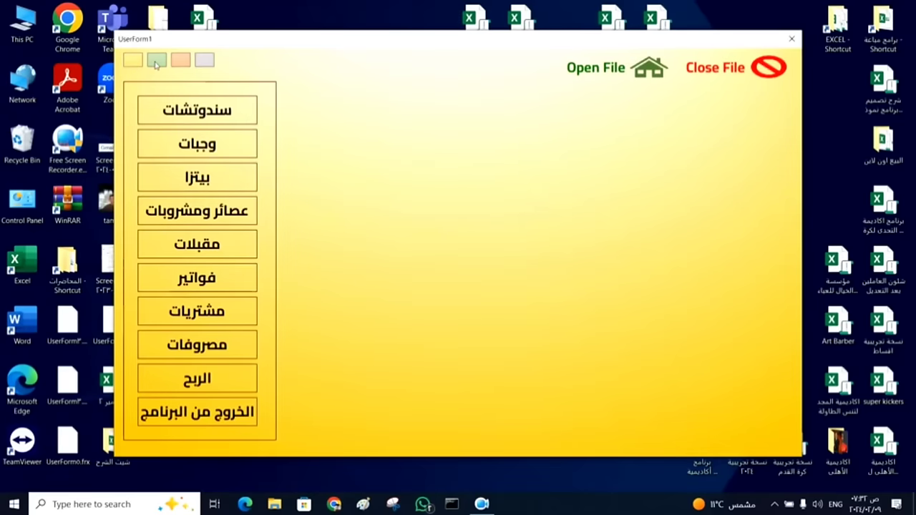
click(156, 63)
click(181, 63)
click(203, 63)
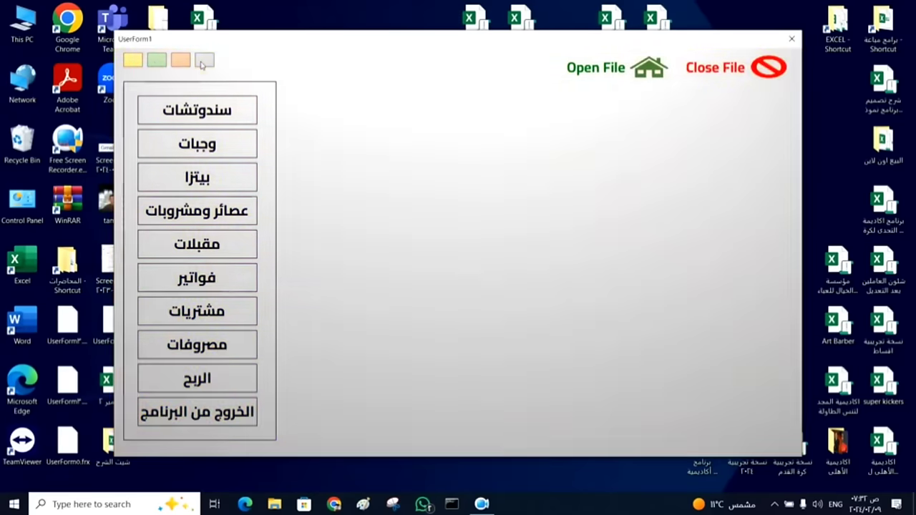
click(142, 62)
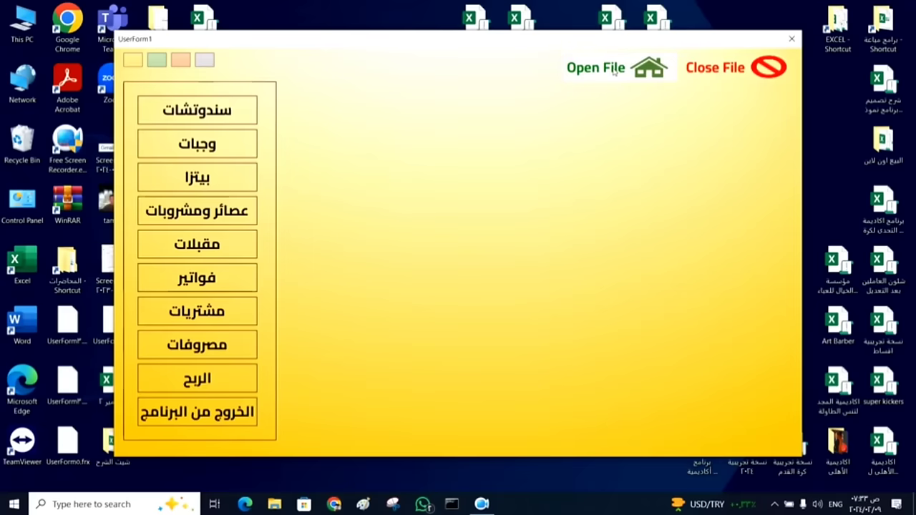
- Reopen the workbook with the form's Open File button, then close it again with Close File
click(613, 69)
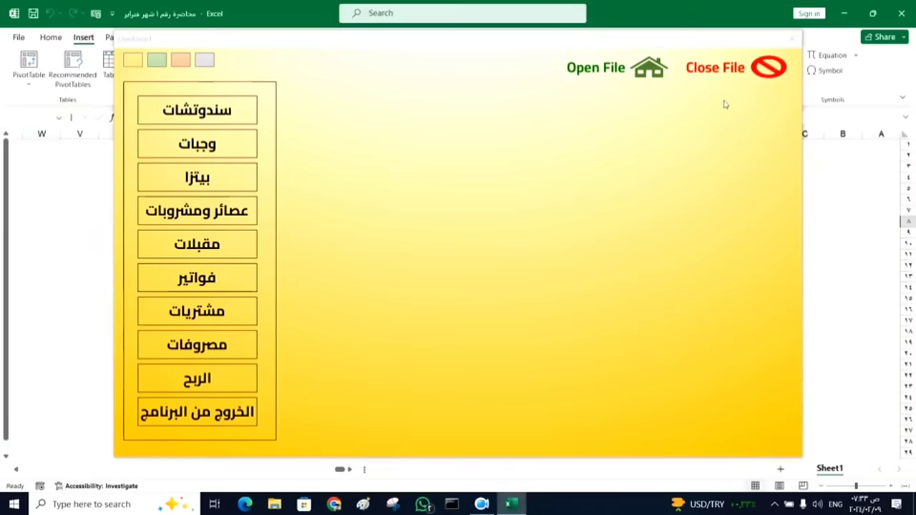
click(726, 74)
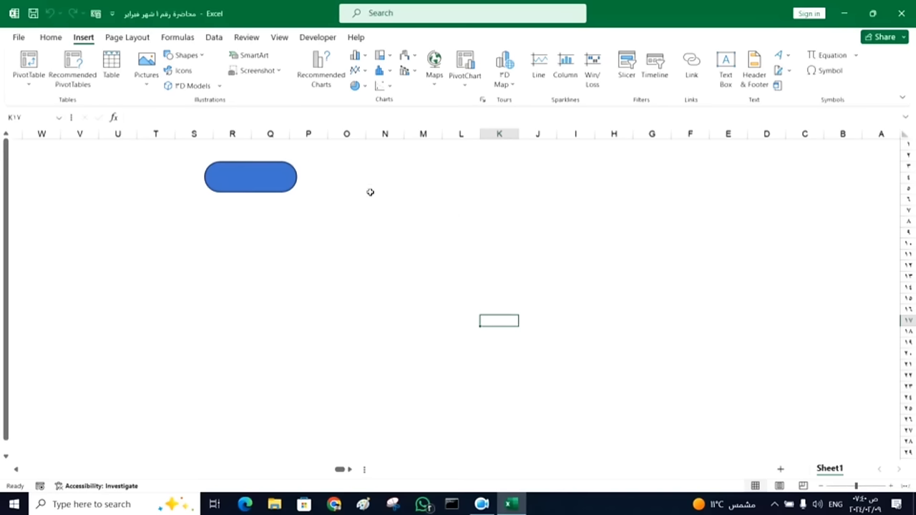
- Save the workbook to the Desktop in Excel Macro-Enabled Workbook format and return to the sheet
click(18, 38)
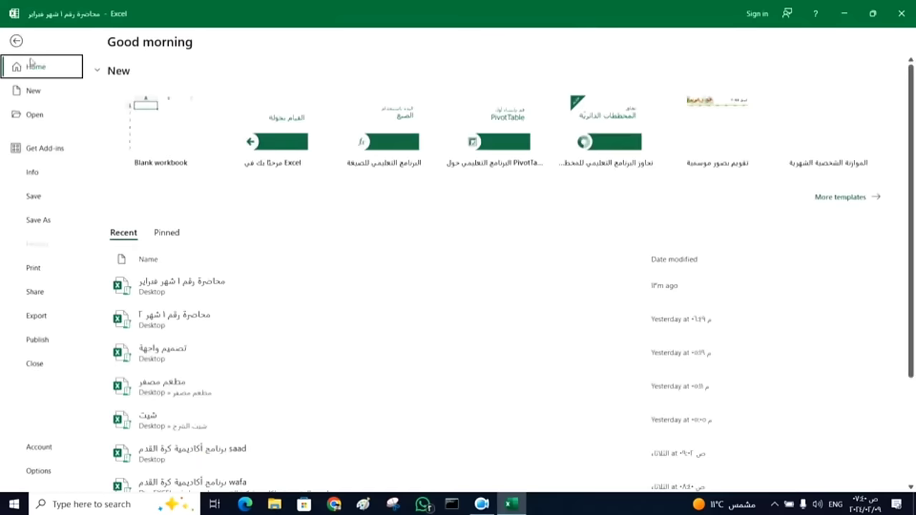
click(45, 223)
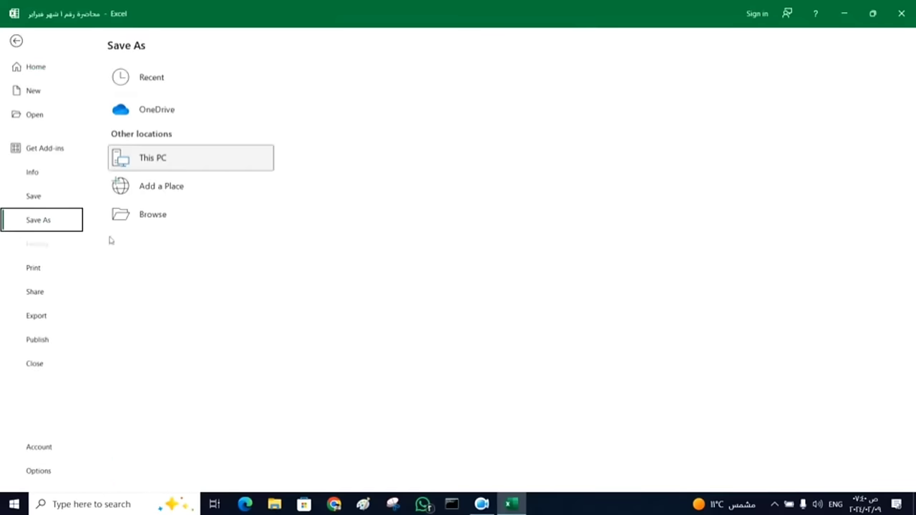
click(150, 223)
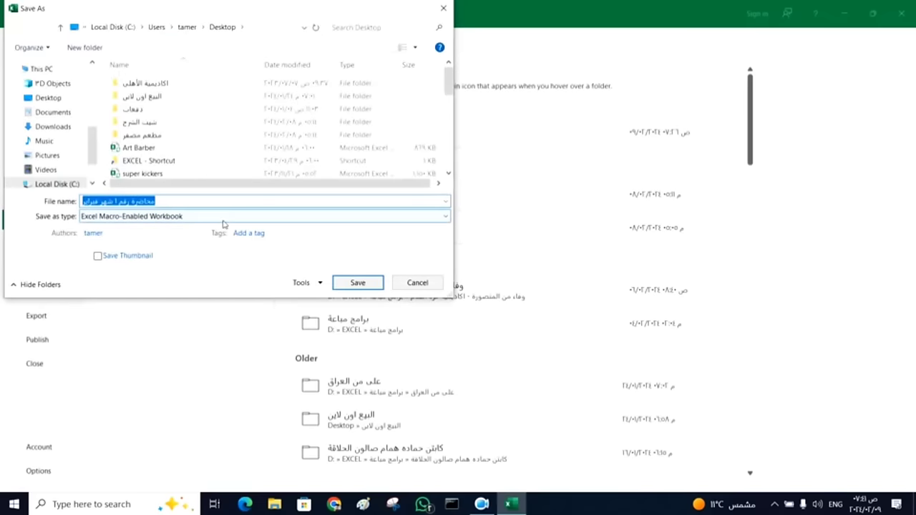
click(223, 219)
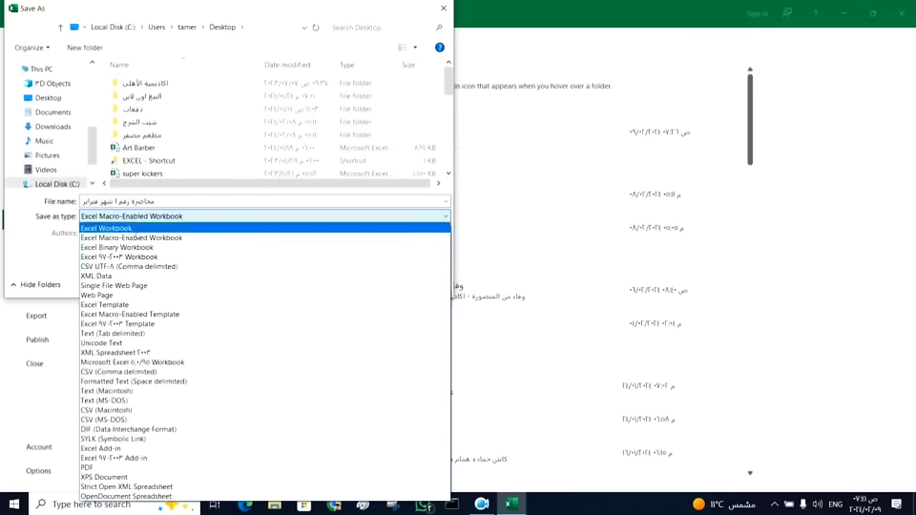
click(133, 240)
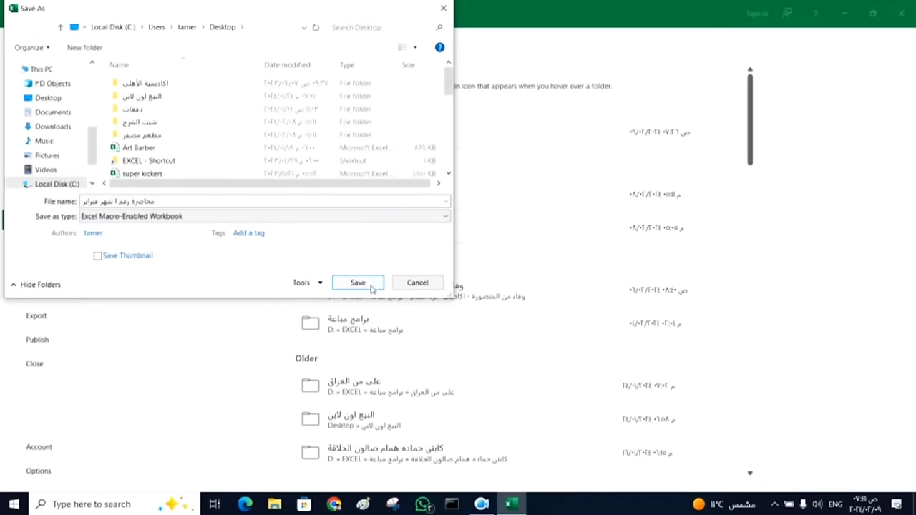
click(417, 284)
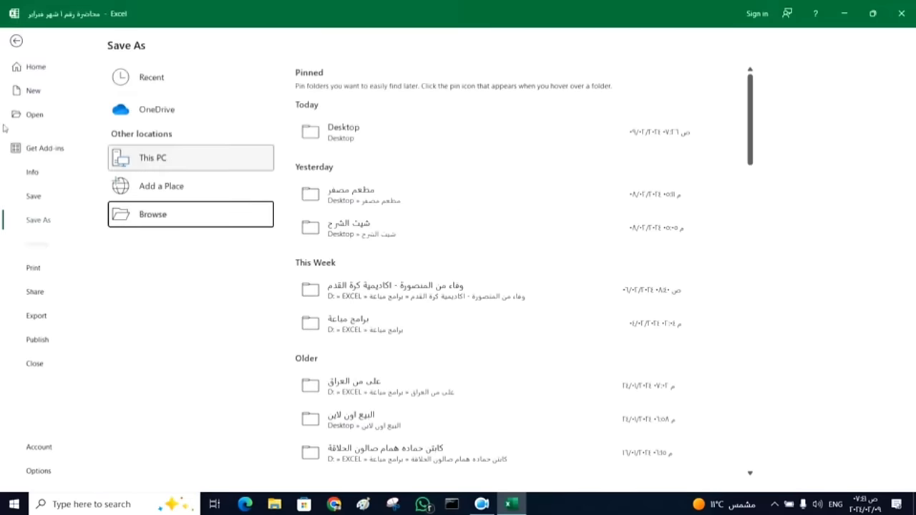
click(16, 41)
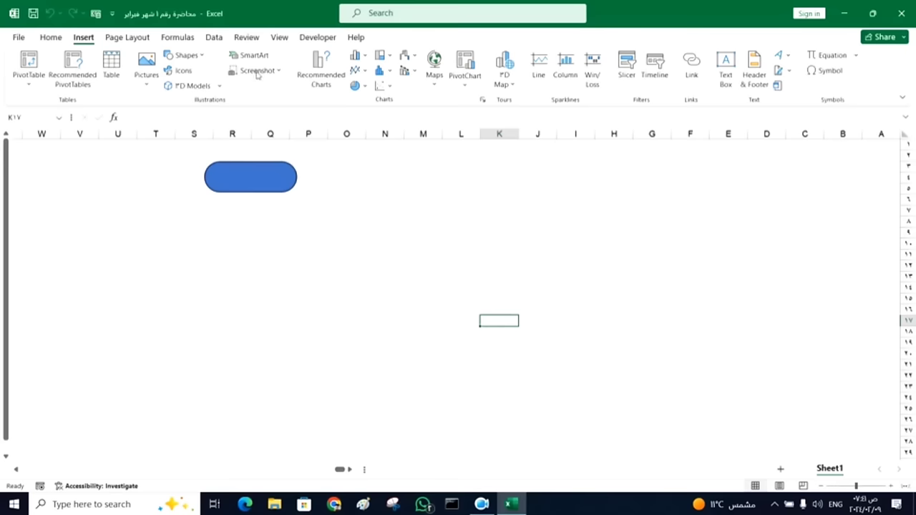
- Show the Developer tab and confirm it stays checked in Customize the Ribbon
click(317, 37)
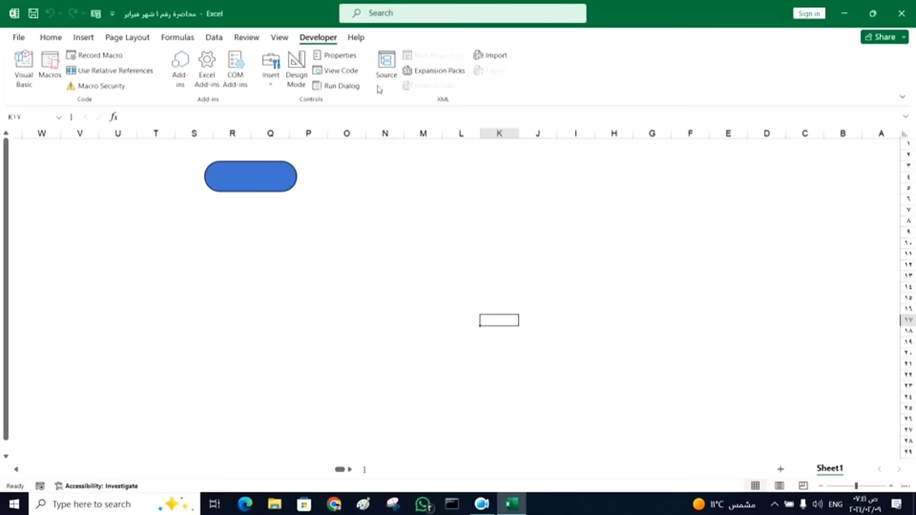
right_click(368, 93)
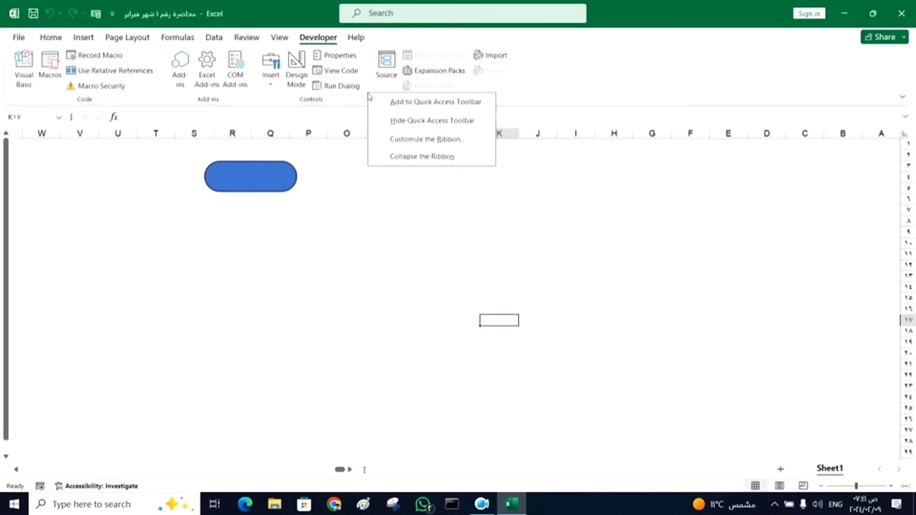
click(406, 141)
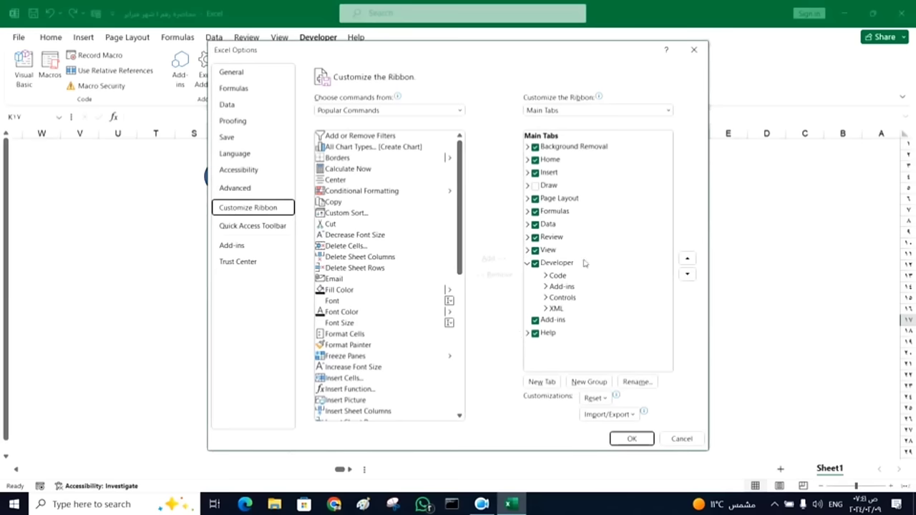
click(535, 263)
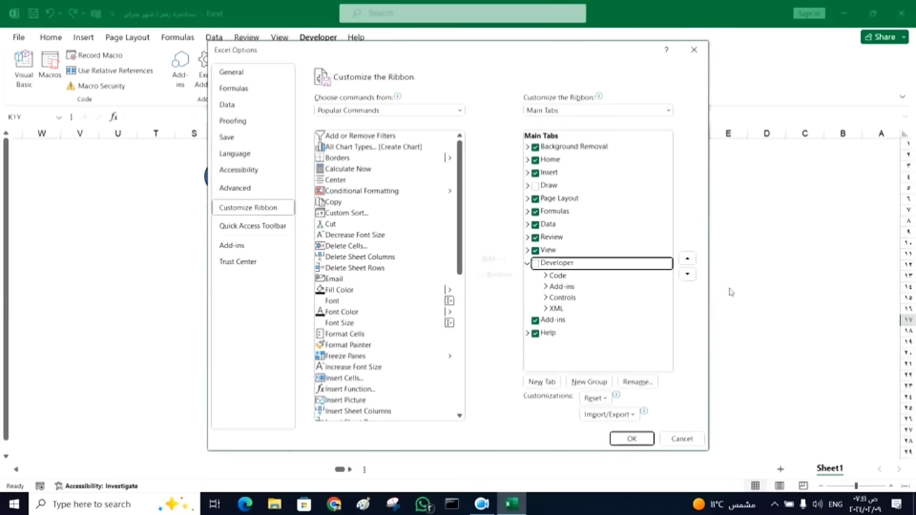
click(536, 263)
click(628, 440)
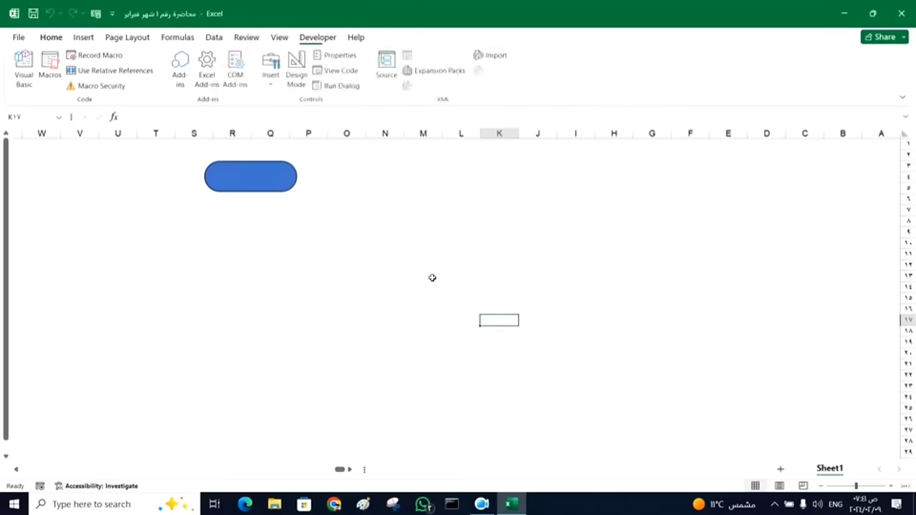
- Open the Visual Basic editor and insert a new blank UserForm2
click(542, 265)
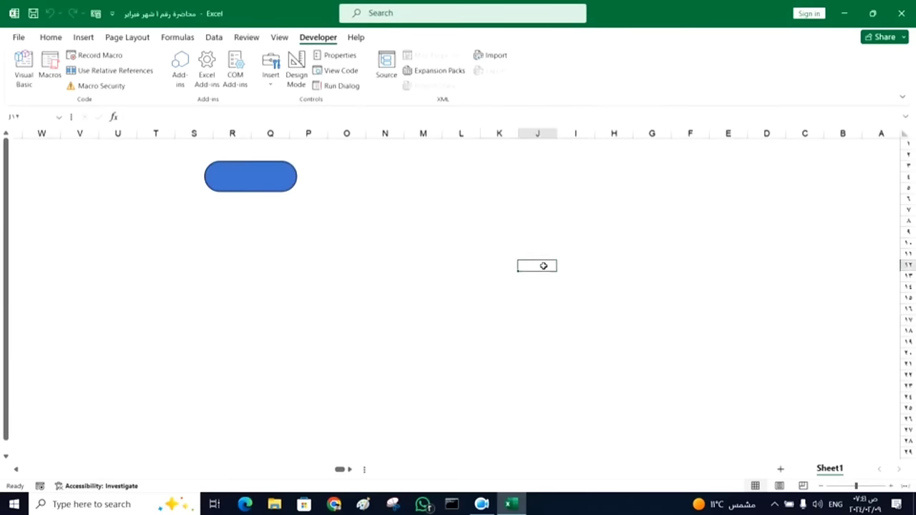
click(24, 69)
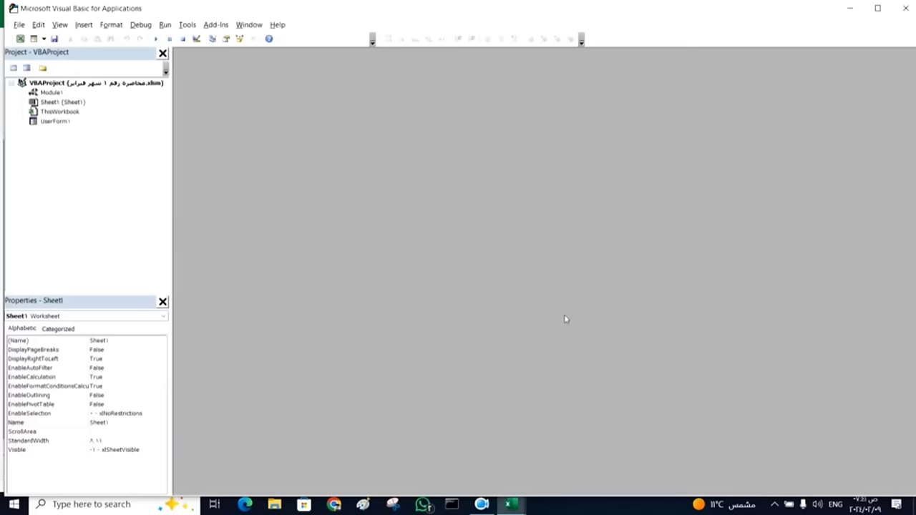
click(83, 26)
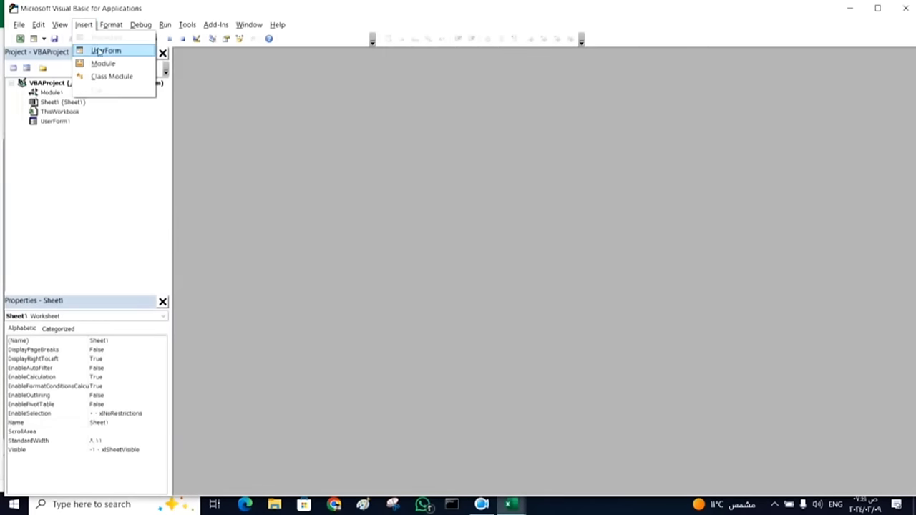
click(98, 52)
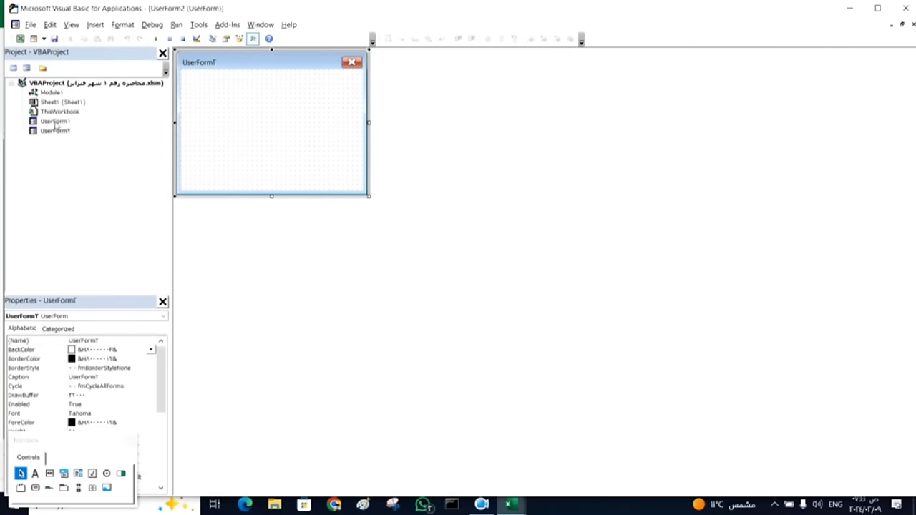
- Open UserForm2 in the designer and drag its corner out until it fills the design area
click(55, 121)
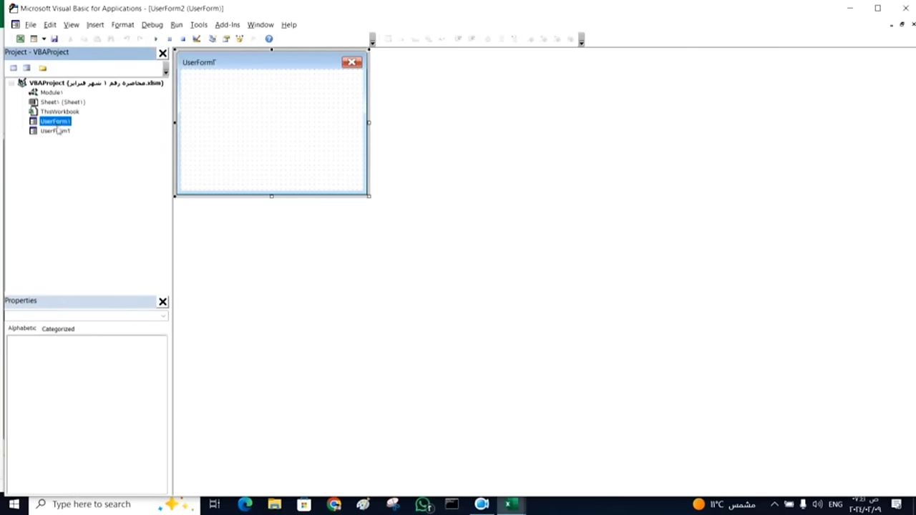
double_click(58, 131)
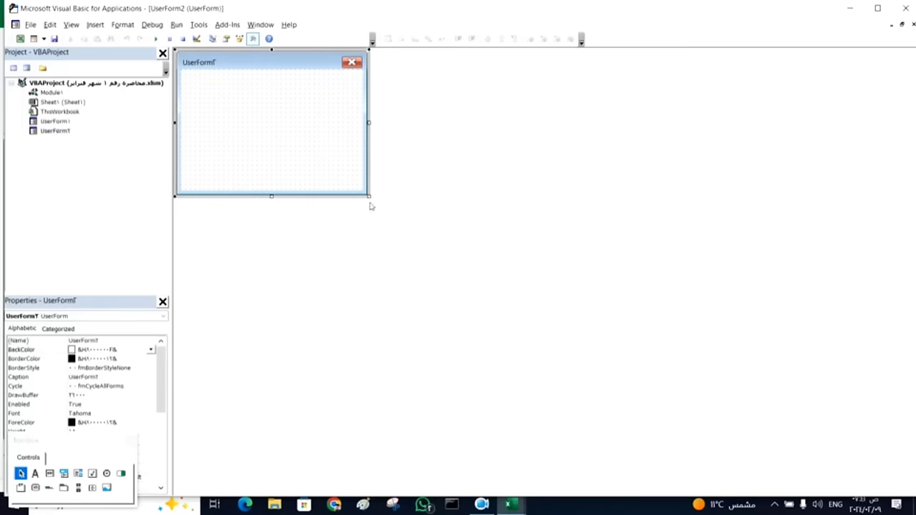
drag(369, 196, 662, 415)
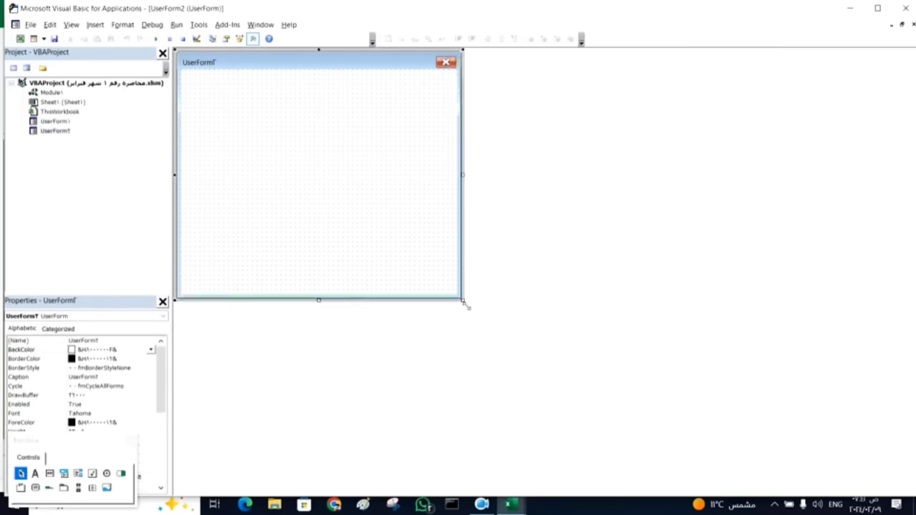
key(ctrl+z)
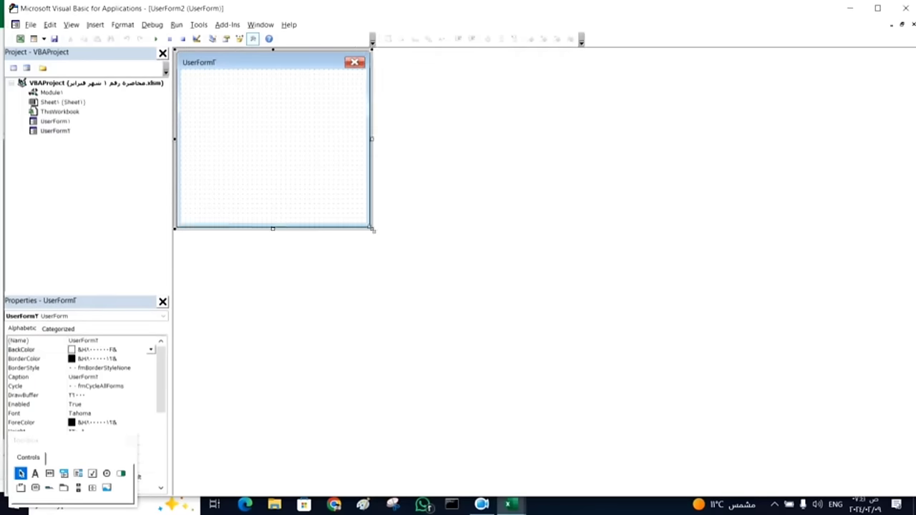
drag(370, 225, 756, 469)
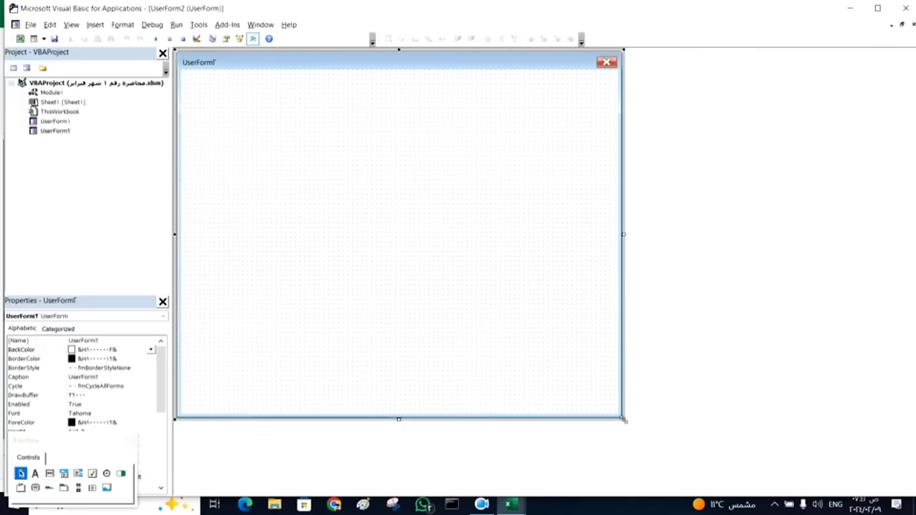
drag(757, 468, 868, 485)
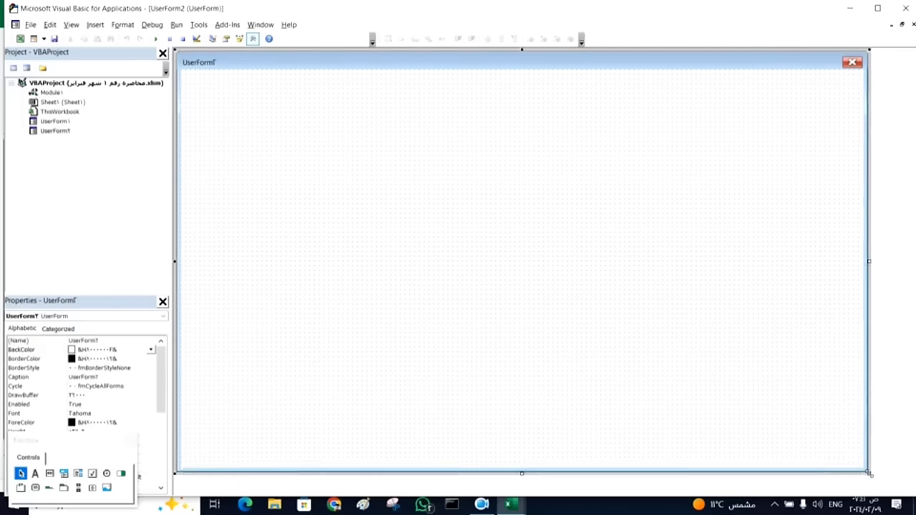
drag(868, 485, 872, 478)
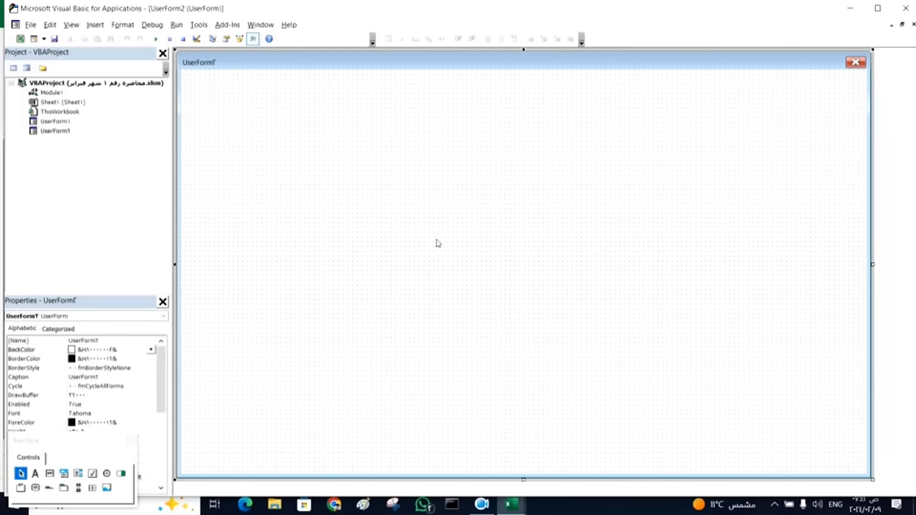
- Browse the form's BackColor palette without changing it, then switch back to the Excel worksheet
click(151, 350)
click(59, 361)
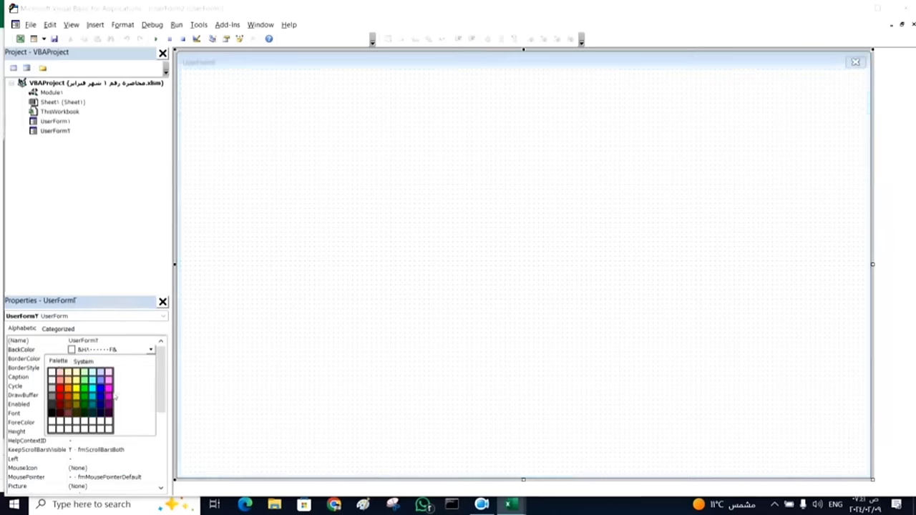
click(382, 220)
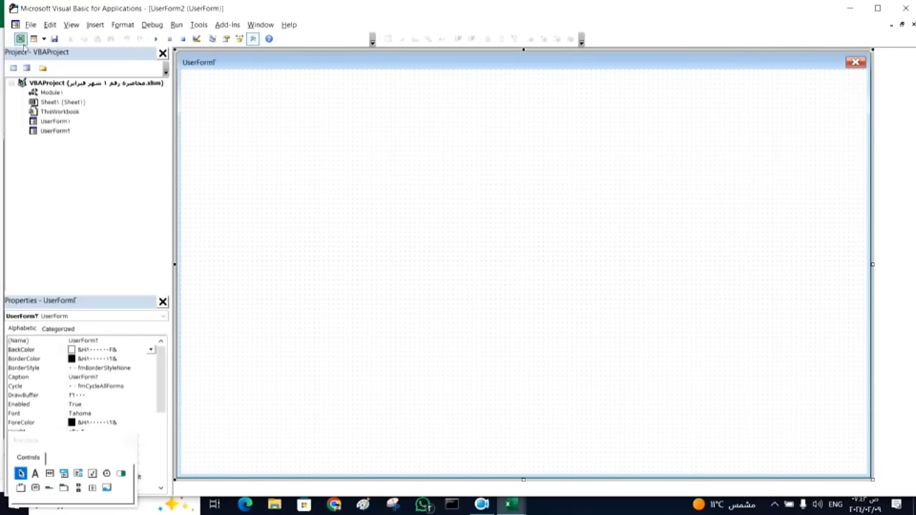
click(16, 38)
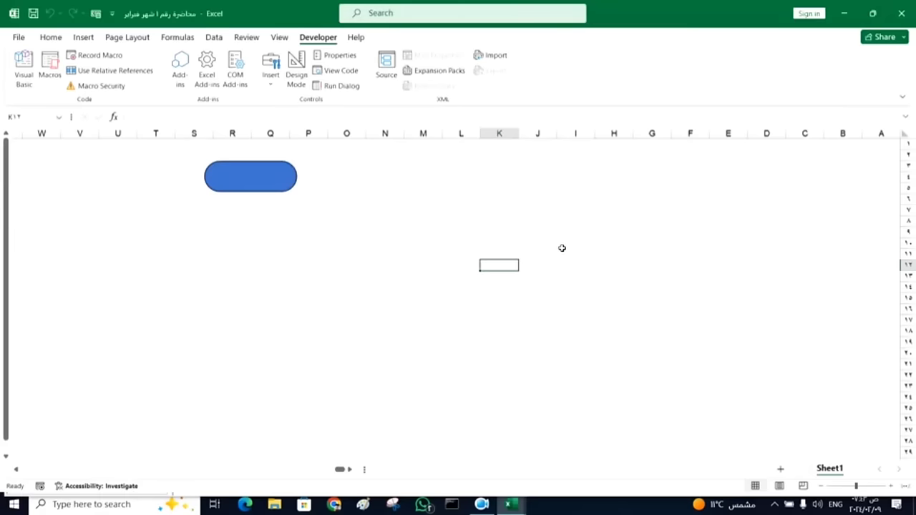
- Draw a Rectangle shape on the sheet spanning roughly columns L to N
click(82, 39)
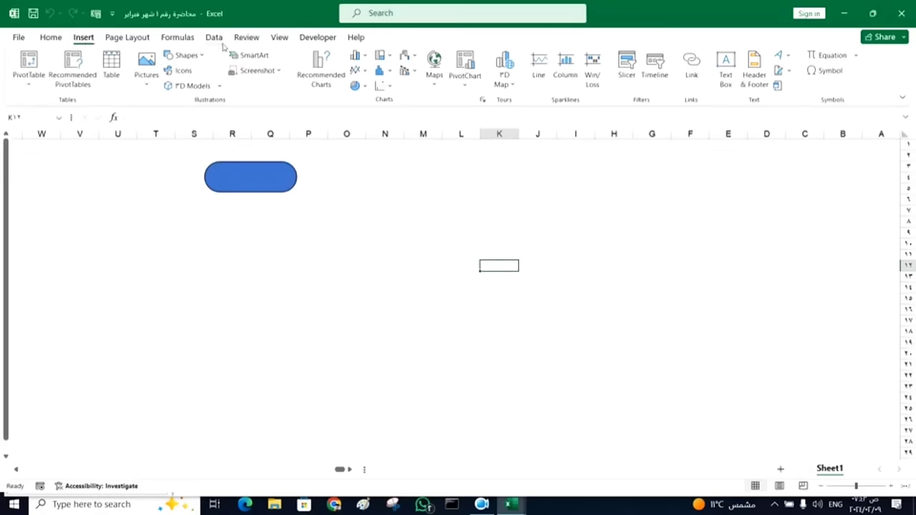
click(203, 57)
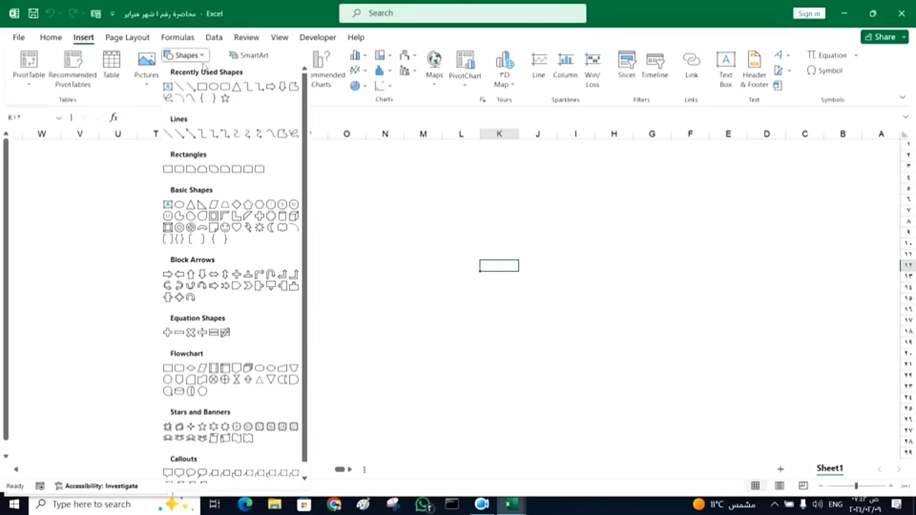
click(203, 86)
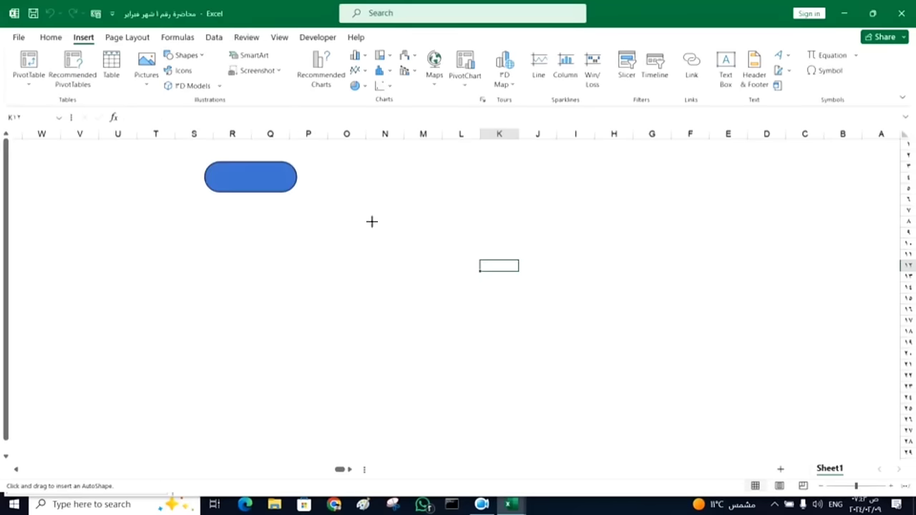
drag(371, 221, 459, 316)
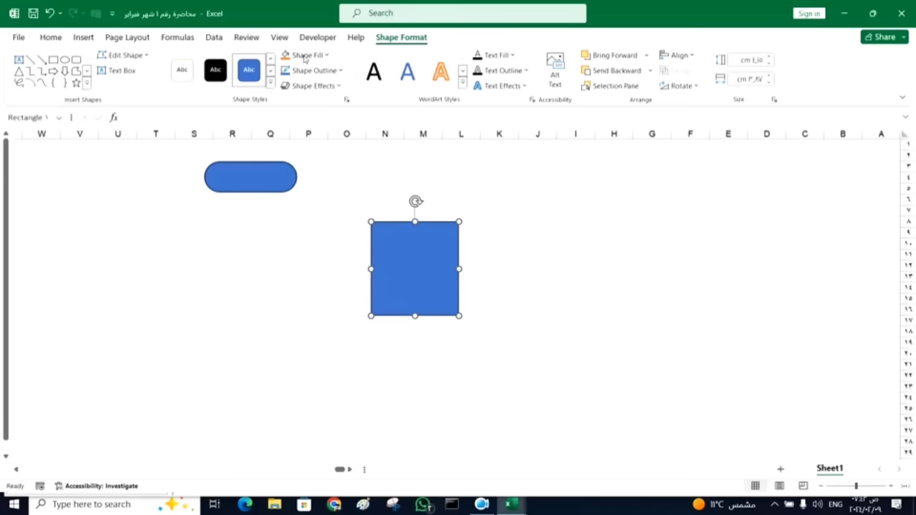
- Set the rectangle's Shape Outline to No Outline
click(341, 70)
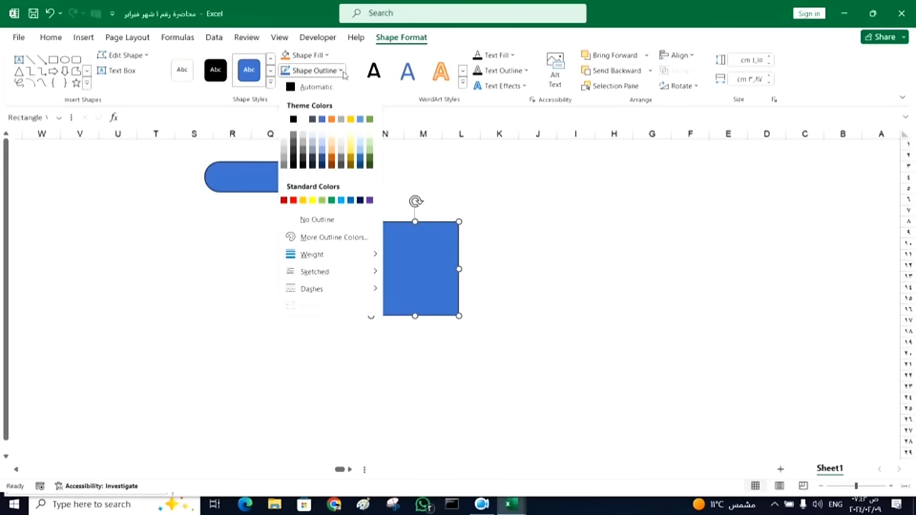
click(298, 221)
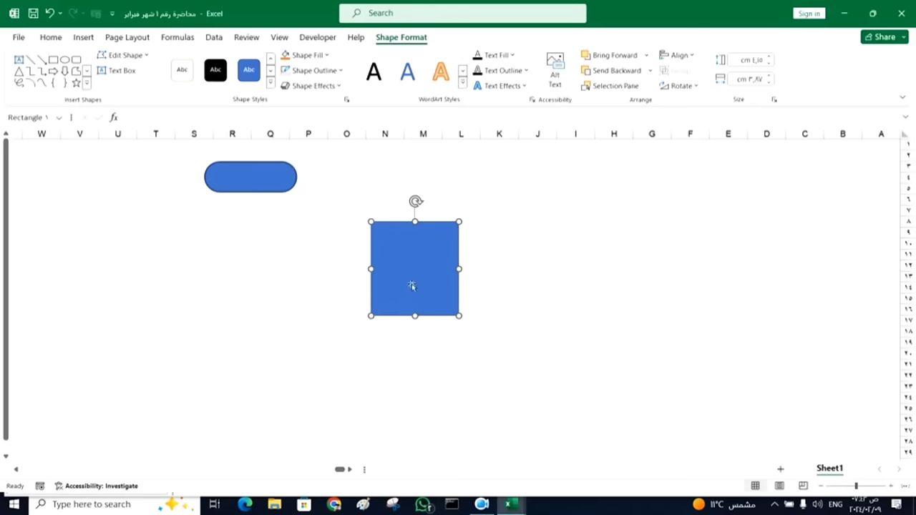
right_click(416, 272)
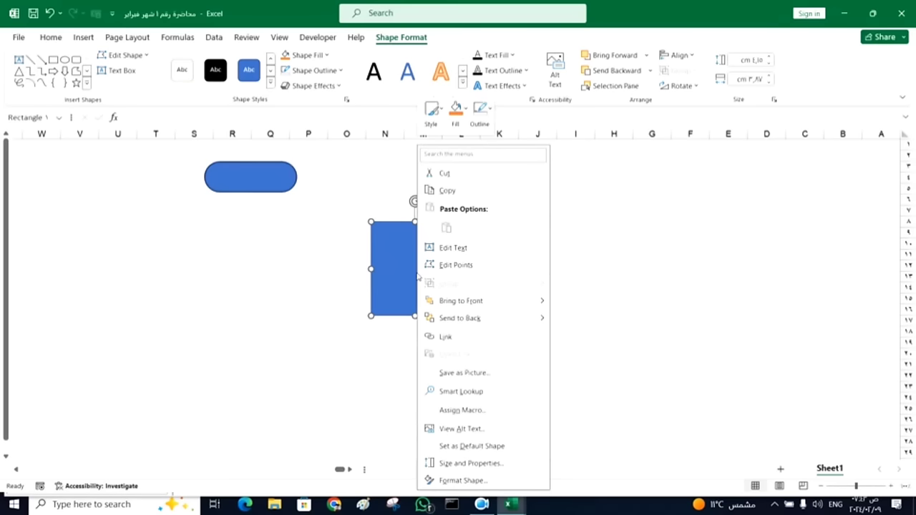
click(405, 268)
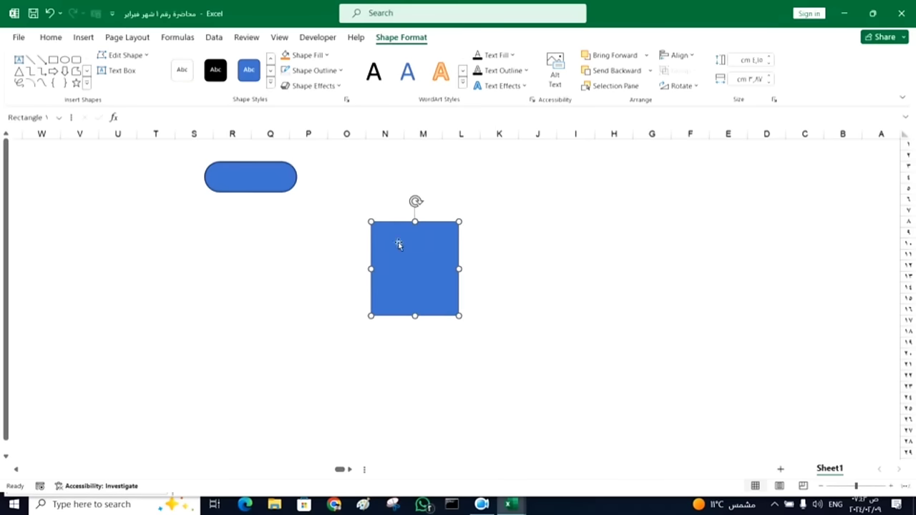
- Browse shape styles and fill colours, leaving the rectangle's blue fill unchanged
click(272, 86)
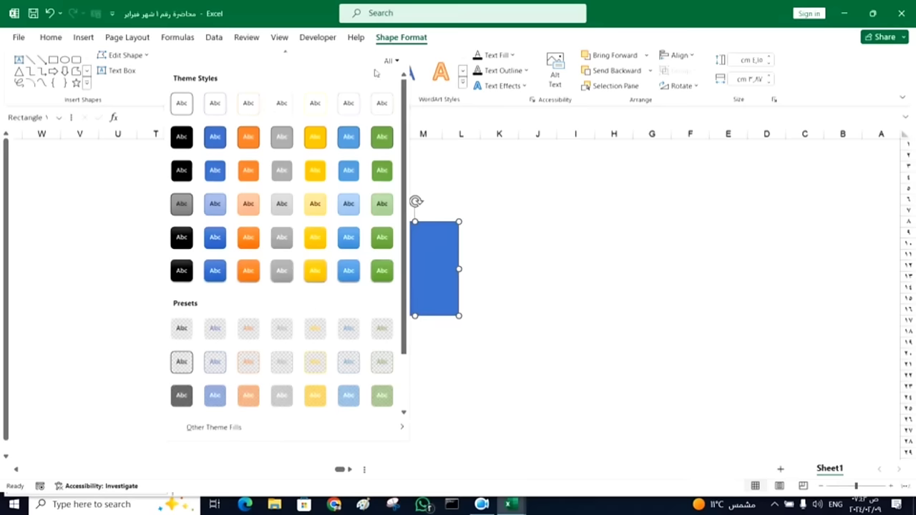
click(61, 37)
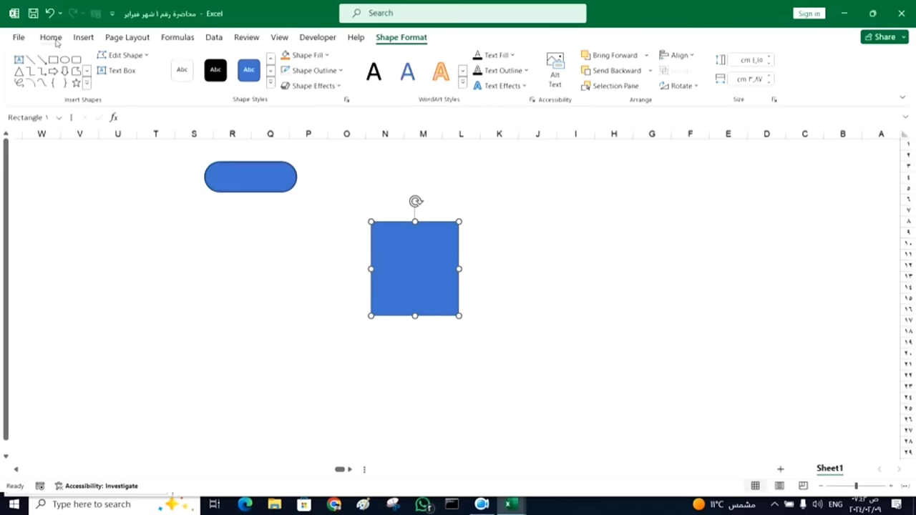
click(172, 79)
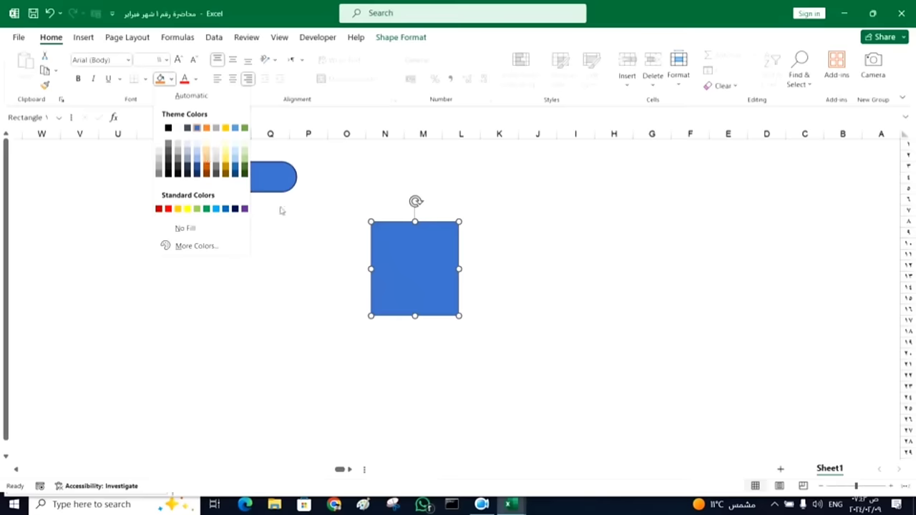
click(171, 82)
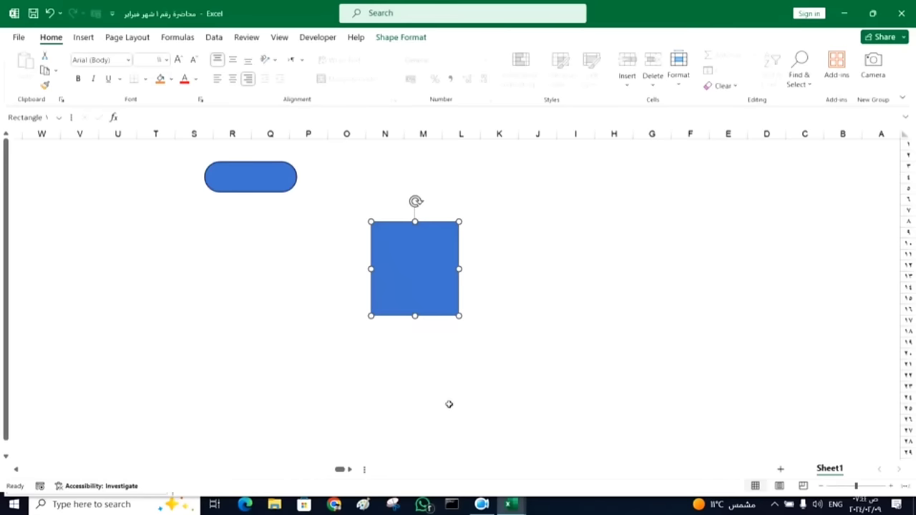
right_click(420, 259)
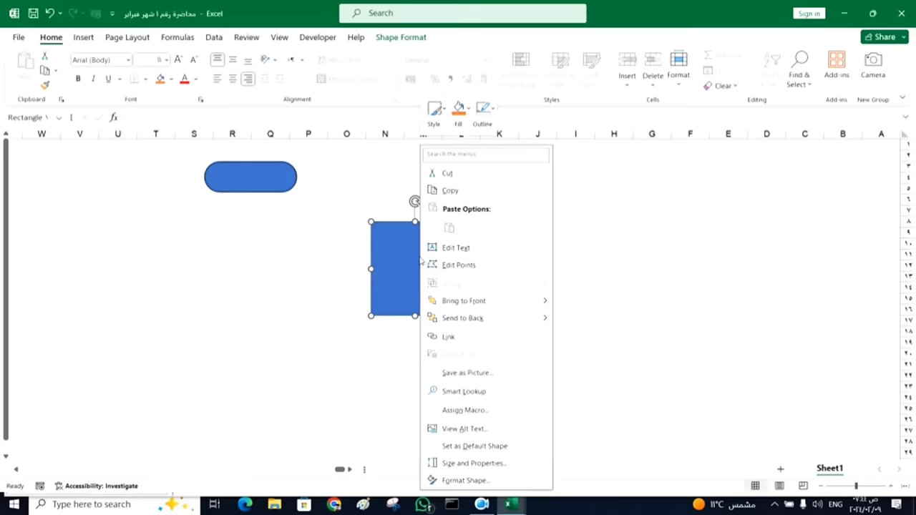
- In Format Shape, change the rectangle's fill to Gradient fill
click(465, 480)
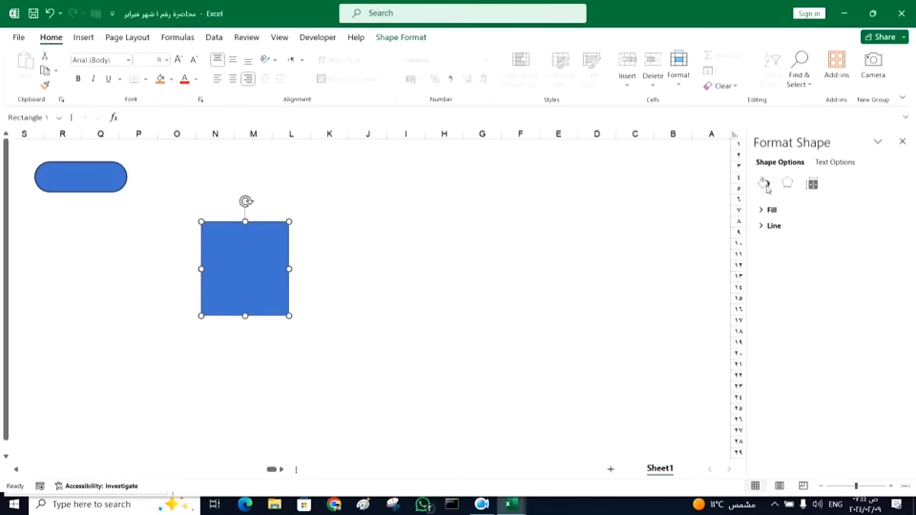
click(770, 210)
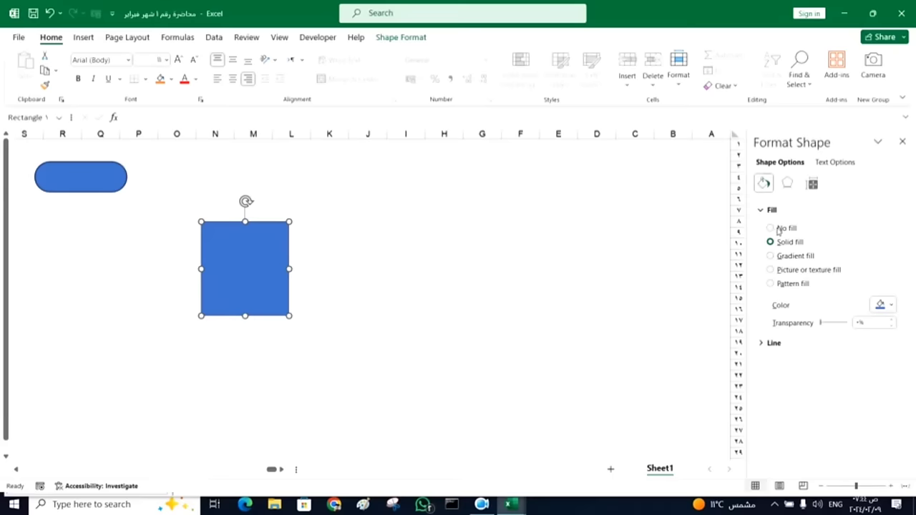
click(771, 228)
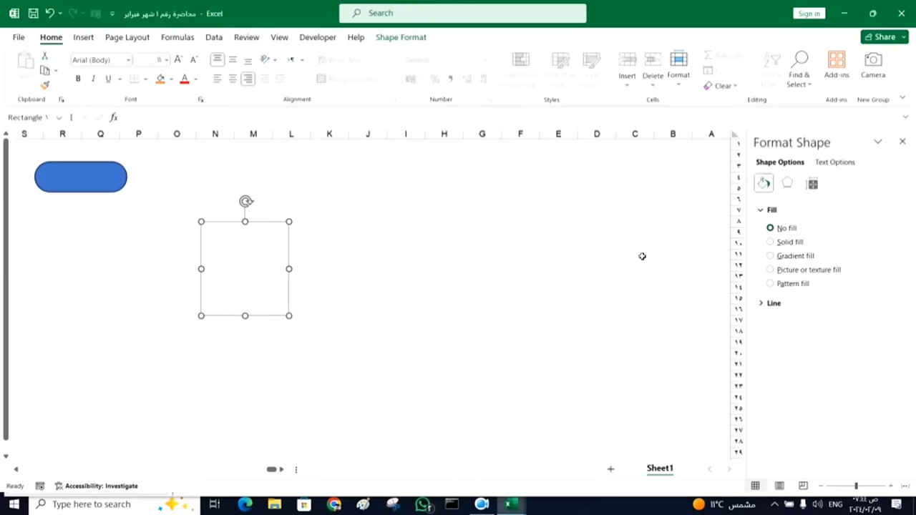
click(780, 243)
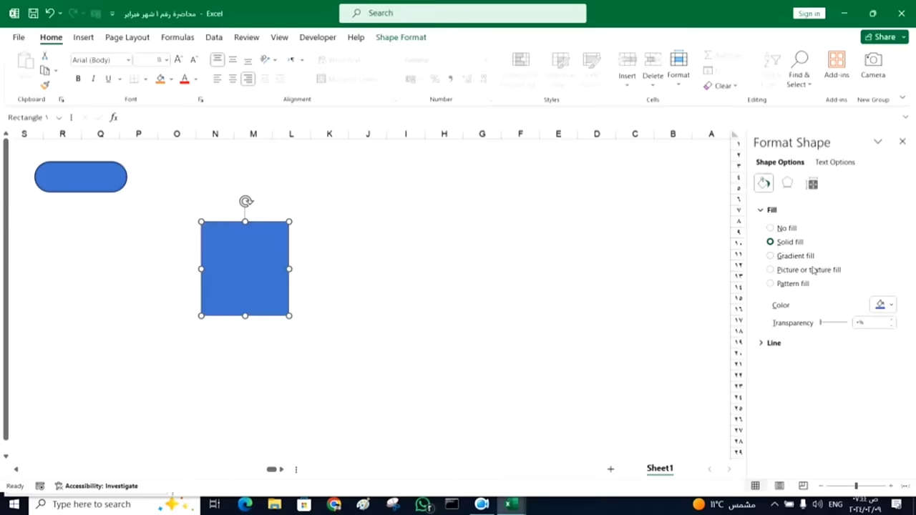
click(777, 259)
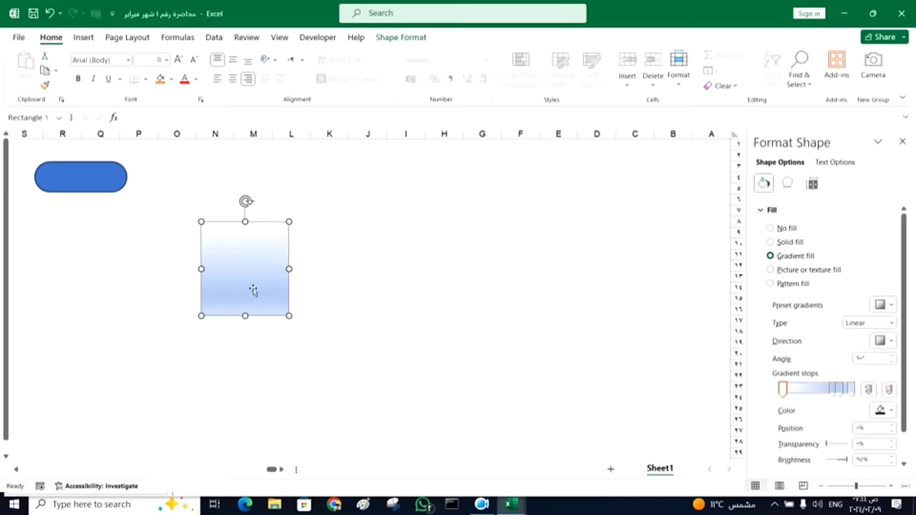
- Shift the rectangle right, apply the yellow Top Spotlight preset, and return to the VBA editor
drag(254, 242, 385, 243)
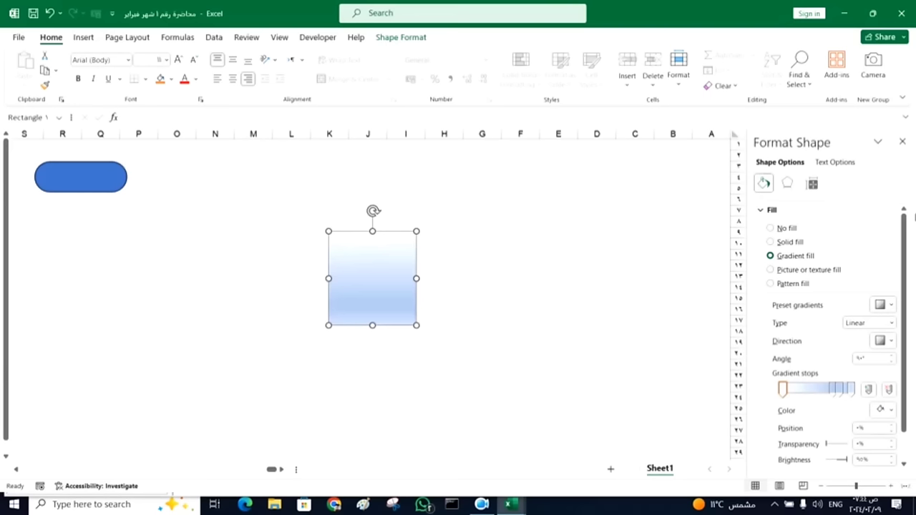
click(892, 307)
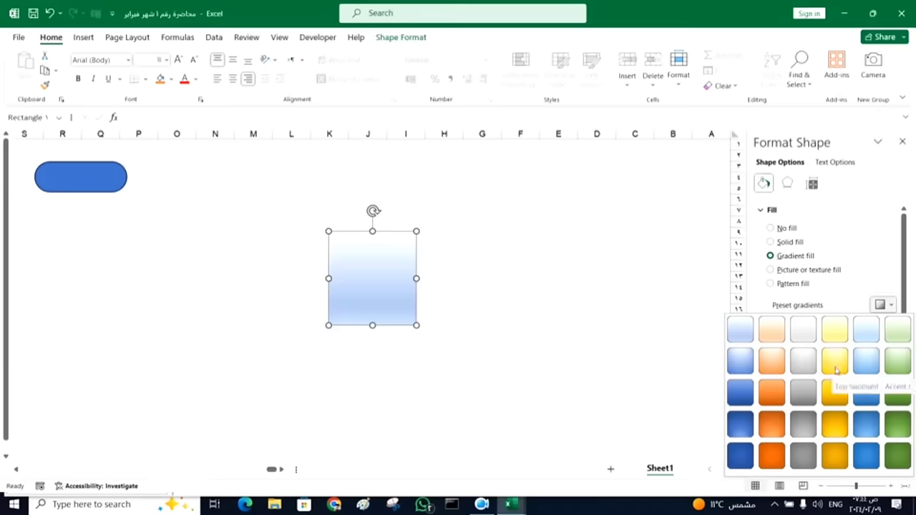
click(835, 367)
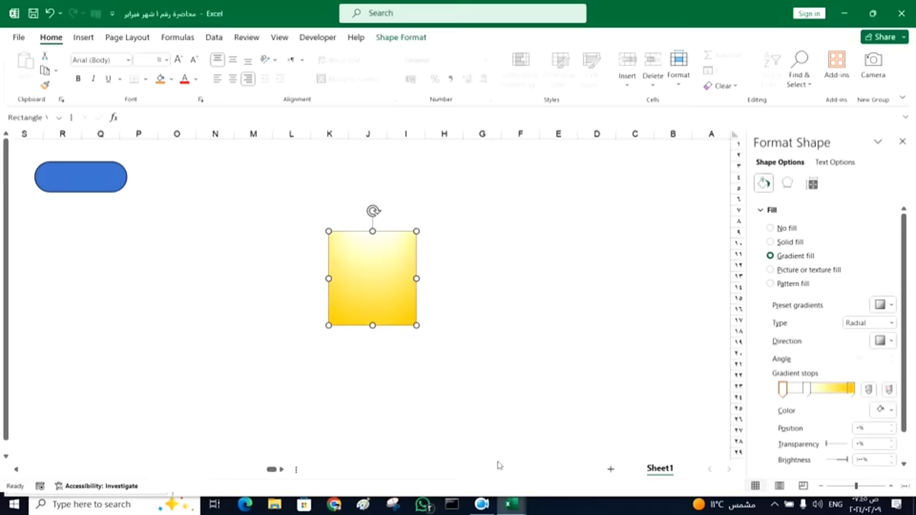
click(507, 503)
click(574, 451)
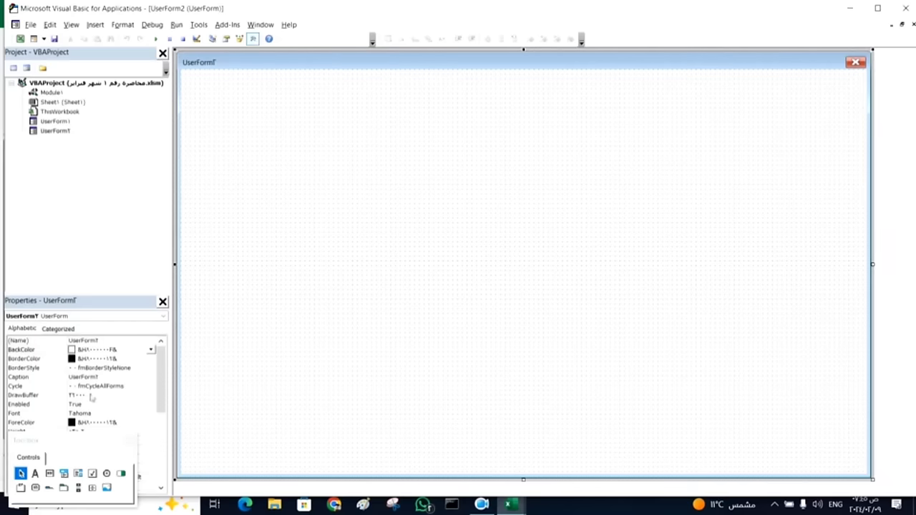
- Move the form controls higher up and draw a small image box near the form's top-left
mouse_move(101, 443)
mouse_down()
mouse_move(121, 179)
mouse_move(113, 179)
mouse_up()
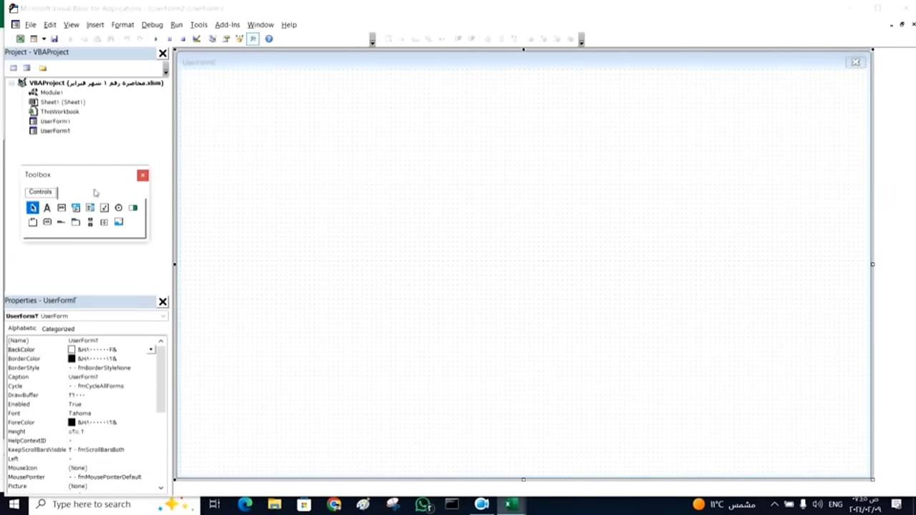
click(119, 222)
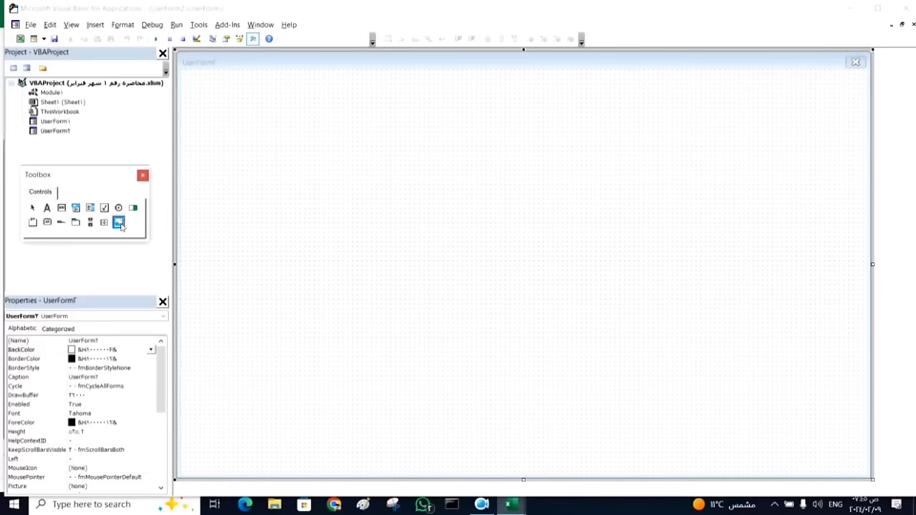
drag(190, 74, 199, 83)
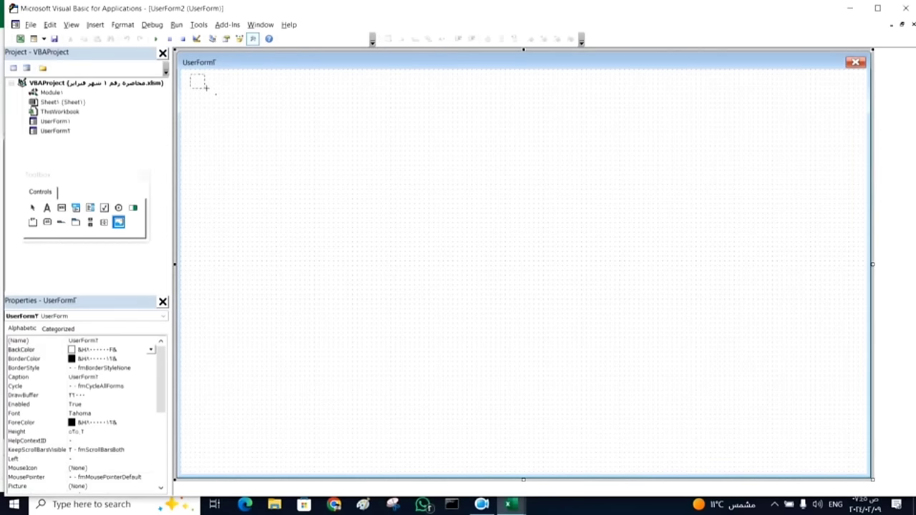
drag(209, 88, 209, 88)
click(239, 207)
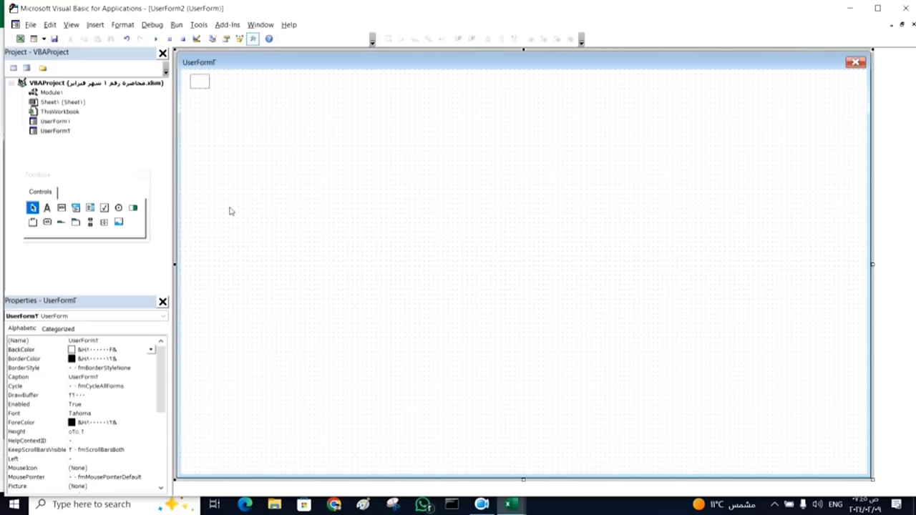
click(206, 76)
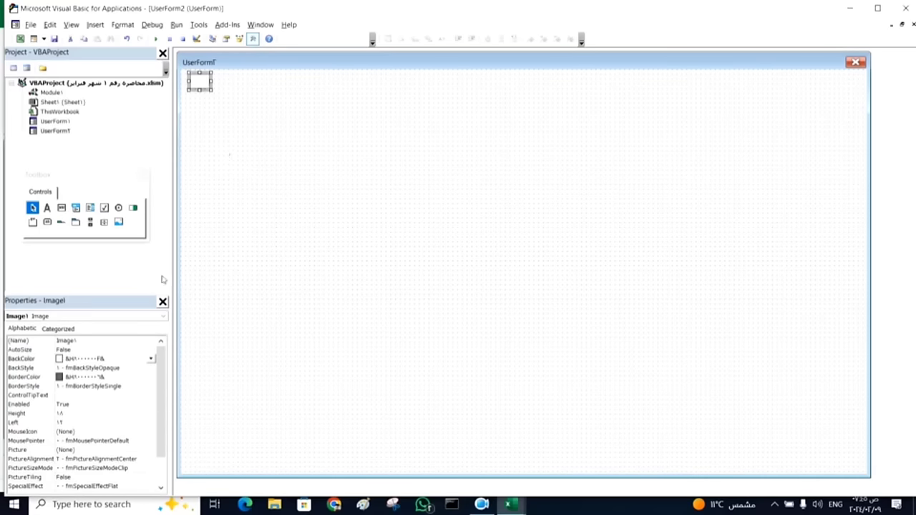
click(86, 341)
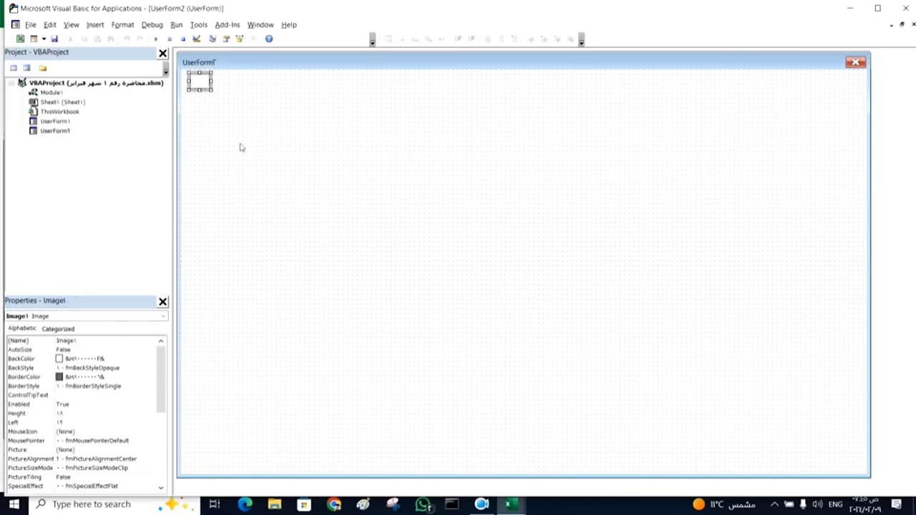
click(240, 143)
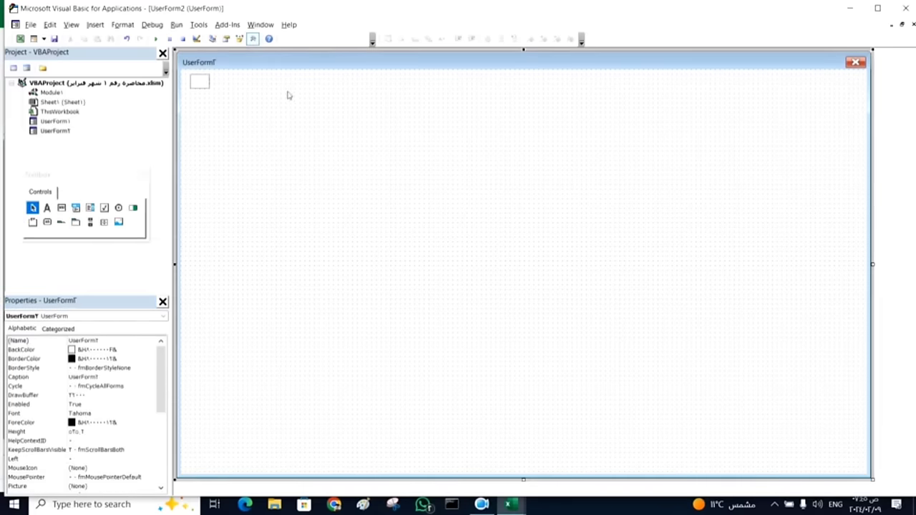
- Ctrl-drag copies of the image box to make a row of four across the top
click(208, 84)
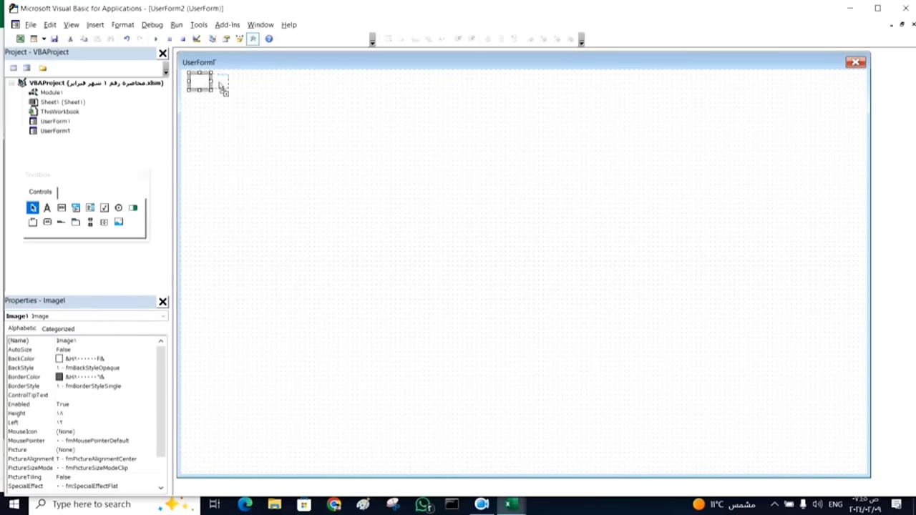
drag(201, 86, 231, 94)
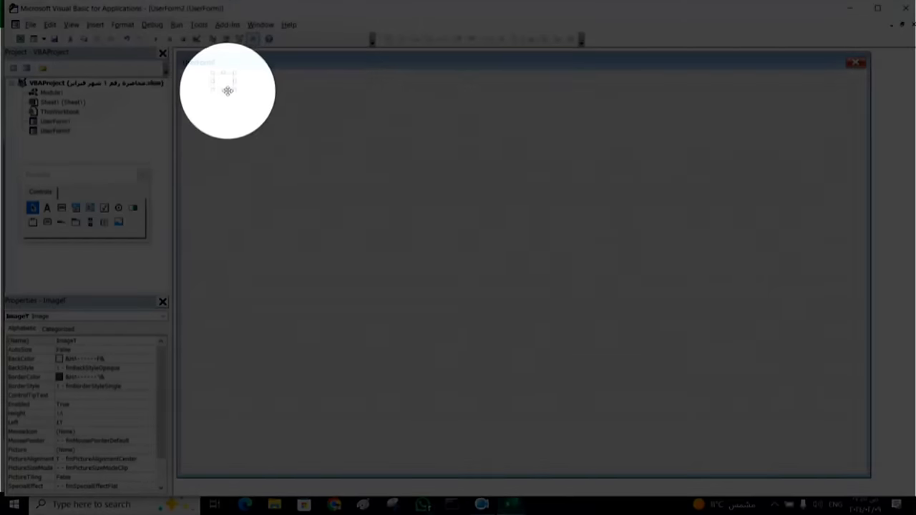
click(227, 91)
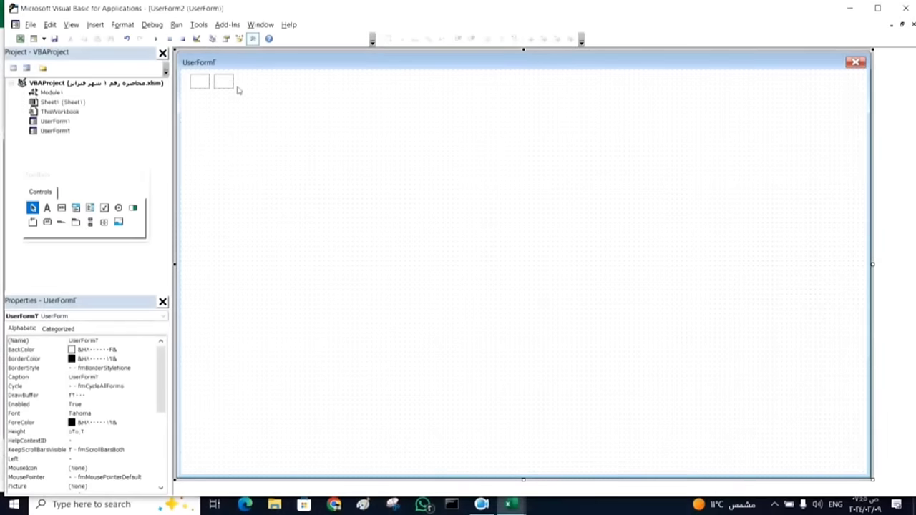
mouse_move(224, 83)
mouse_down()
mouse_move(279, 87)
mouse_move(253, 83)
mouse_up()
click(280, 122)
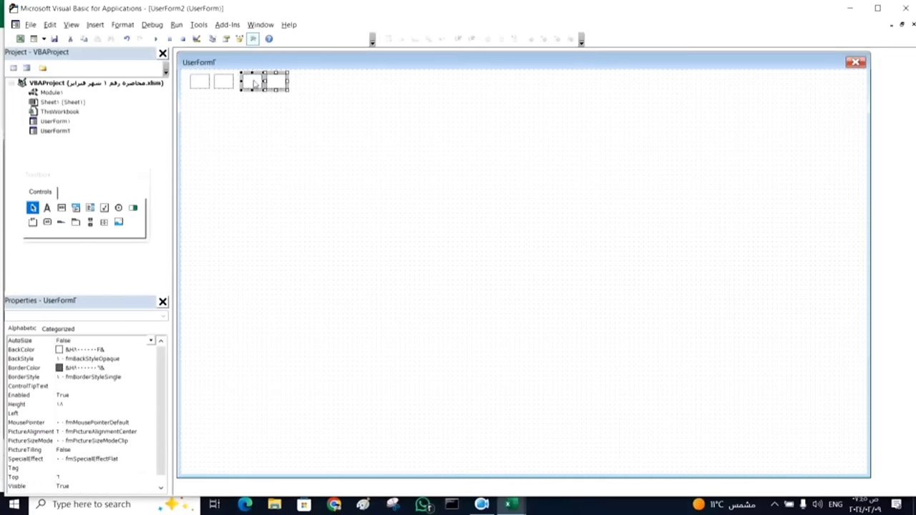
click(257, 147)
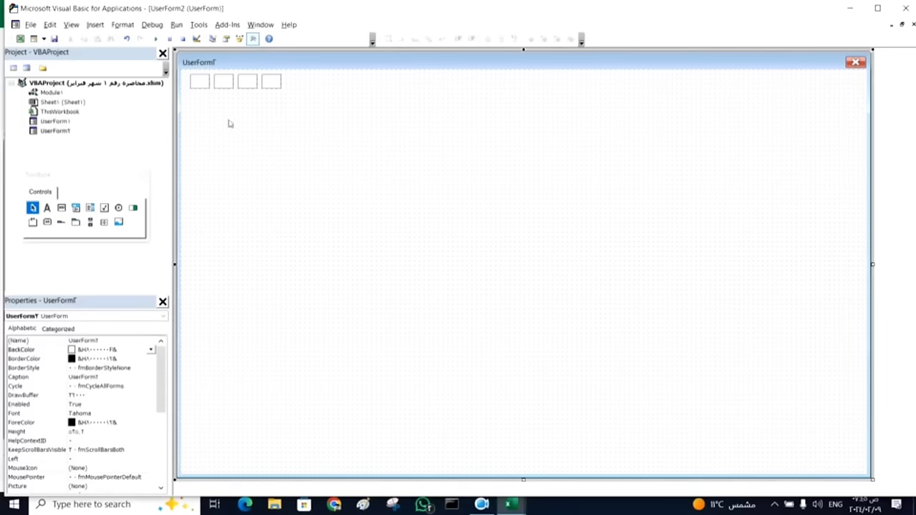
- Check the positions of the four image boxes, then return to the Excel workbook
click(199, 84)
click(225, 85)
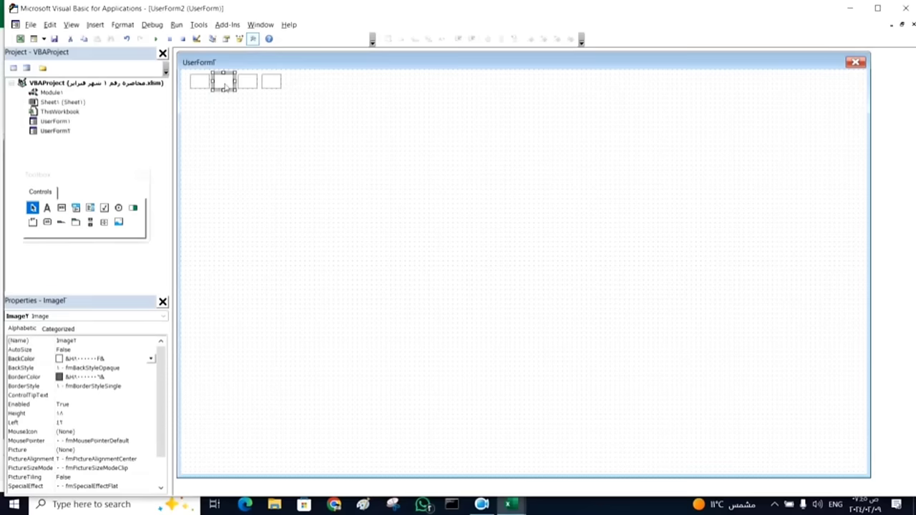
click(242, 84)
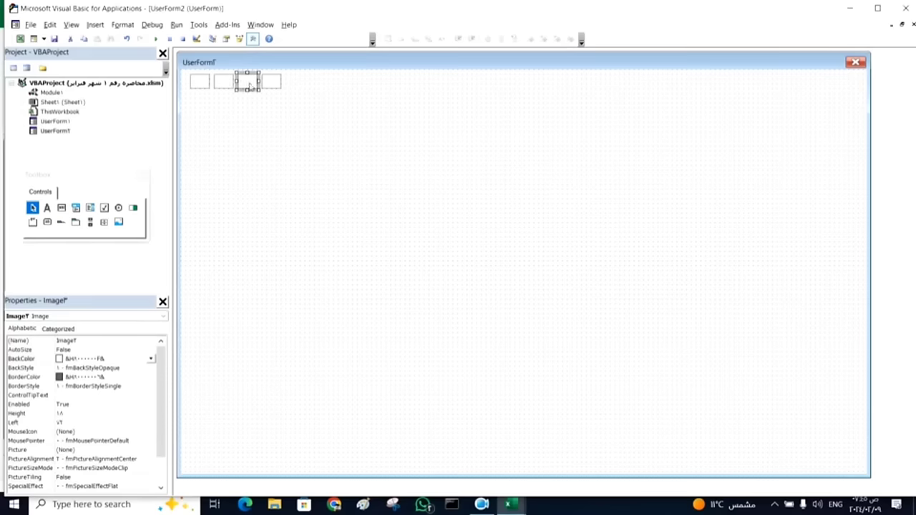
click(271, 84)
click(301, 166)
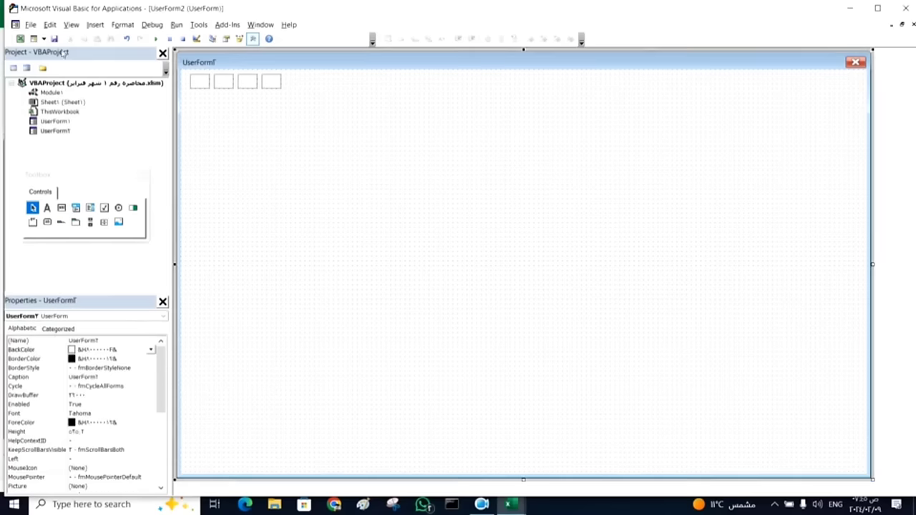
click(20, 38)
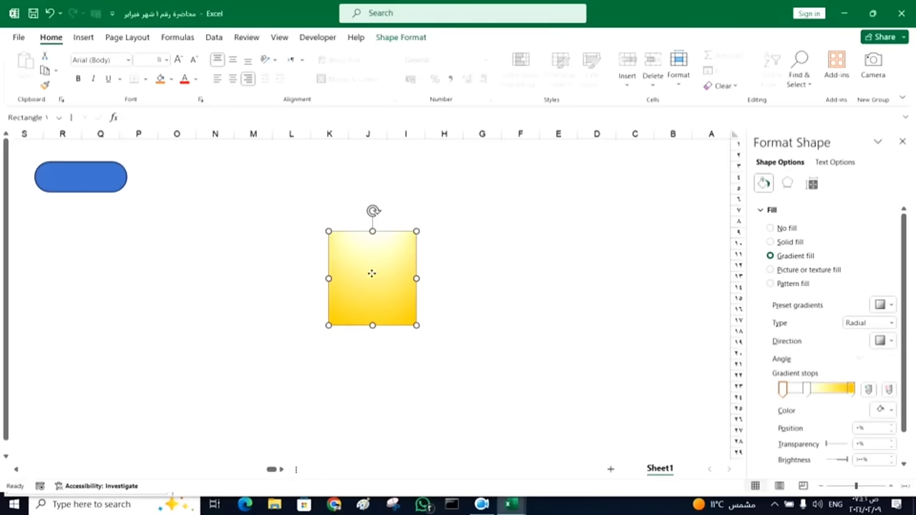
- Copy the yellow gradient square in Excel and return to the VBA form editor
right_click(371, 274)
click(400, 190)
click(508, 505)
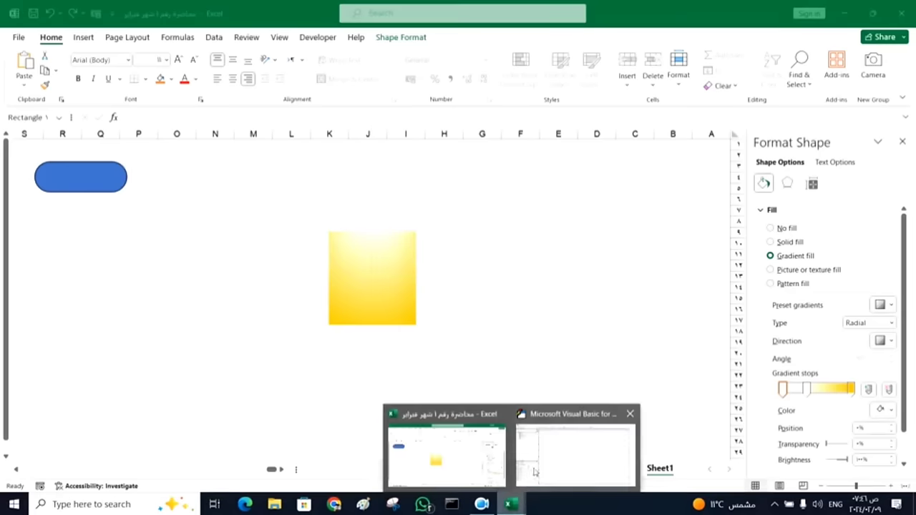
click(534, 469)
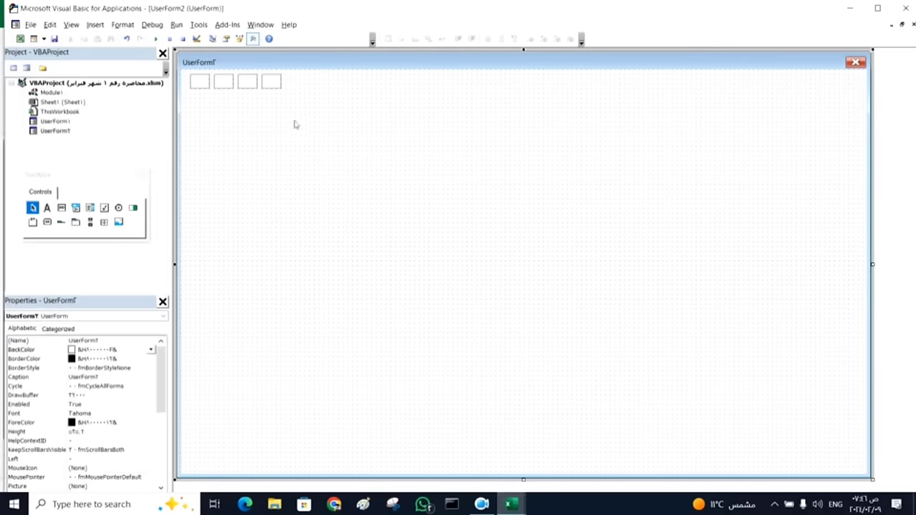
- Paste the yellow square into Image1's Picture property, then switch back to Excel
click(199, 85)
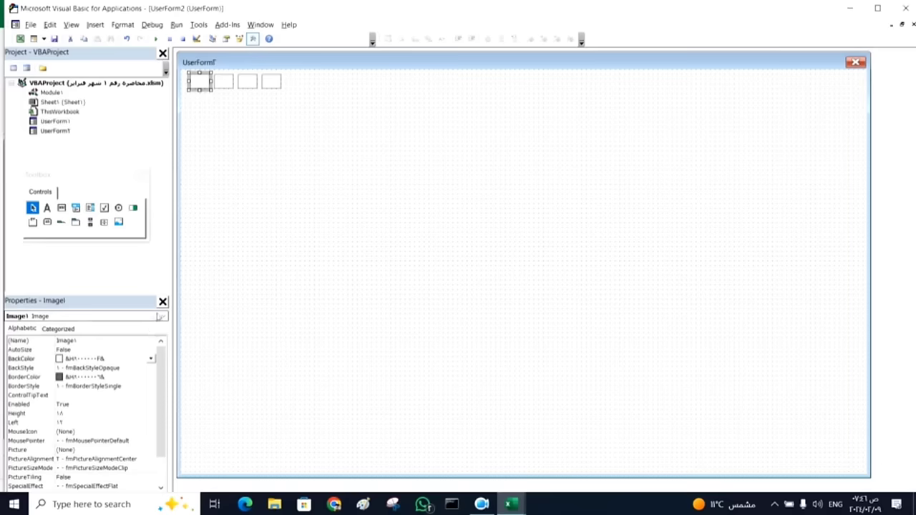
click(162, 301)
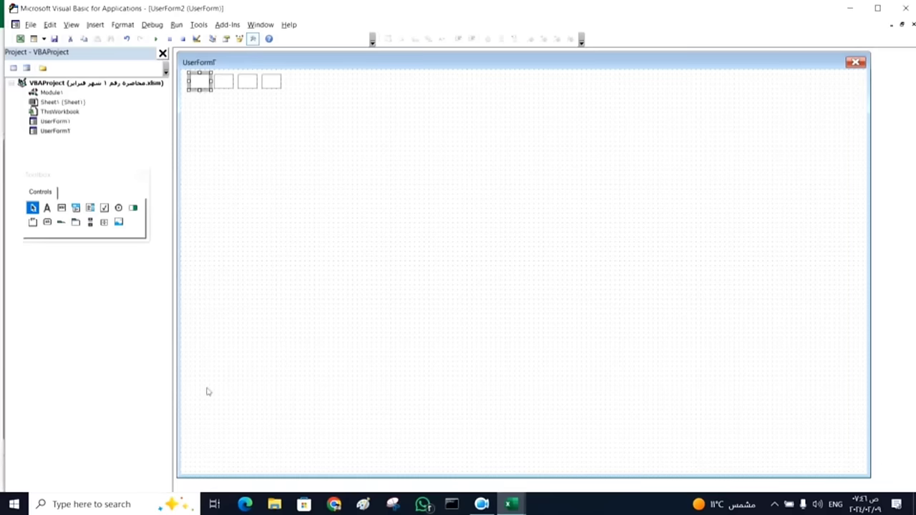
right_click(198, 83)
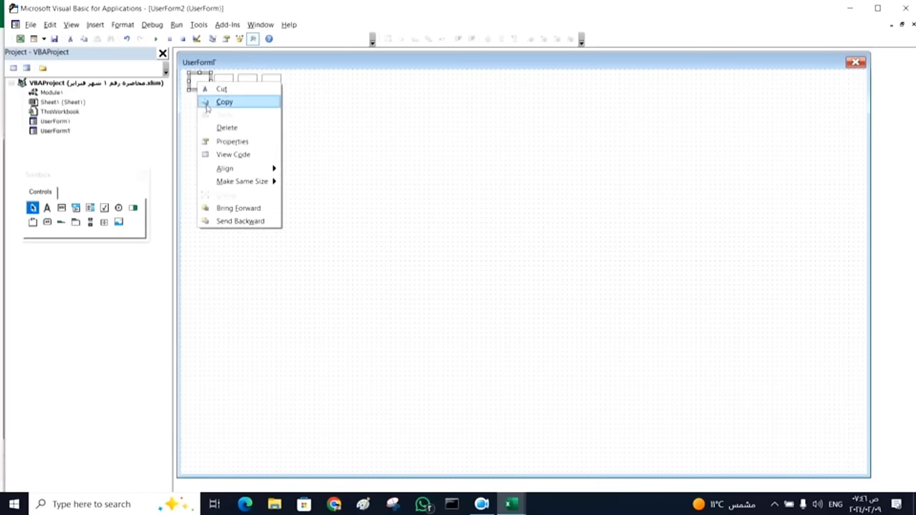
click(234, 143)
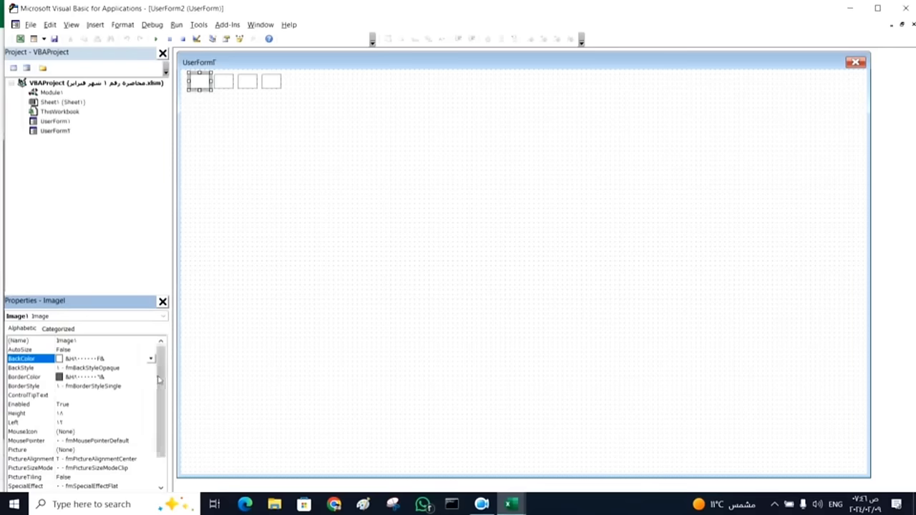
scroll(161, 372, down, 1)
click(22, 424)
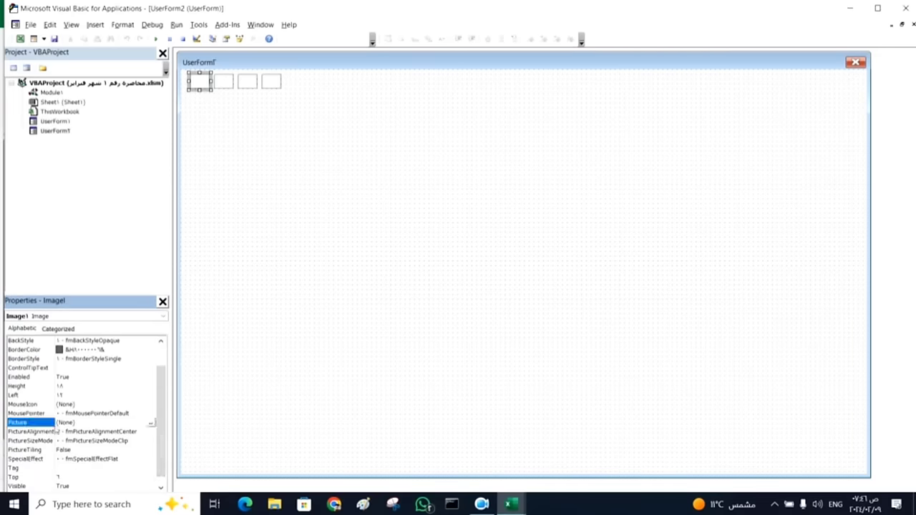
click(90, 424)
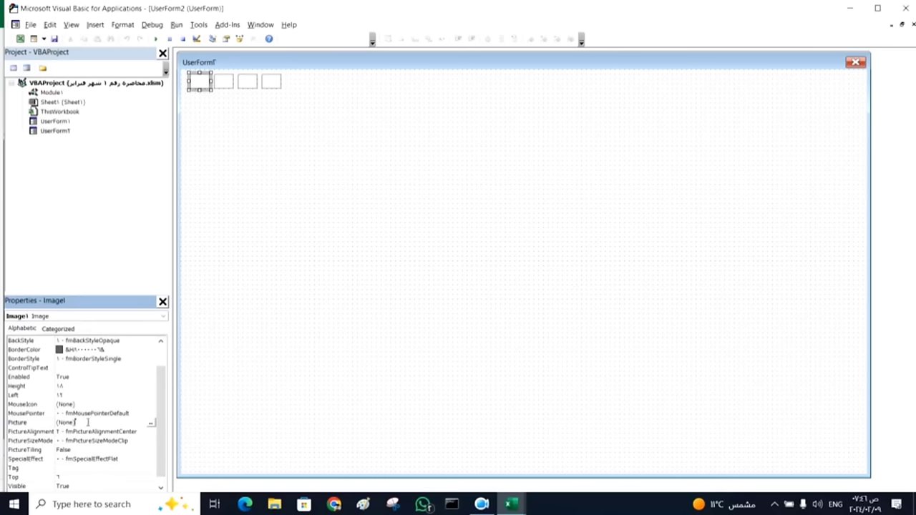
key(ctrl+v)
click(272, 205)
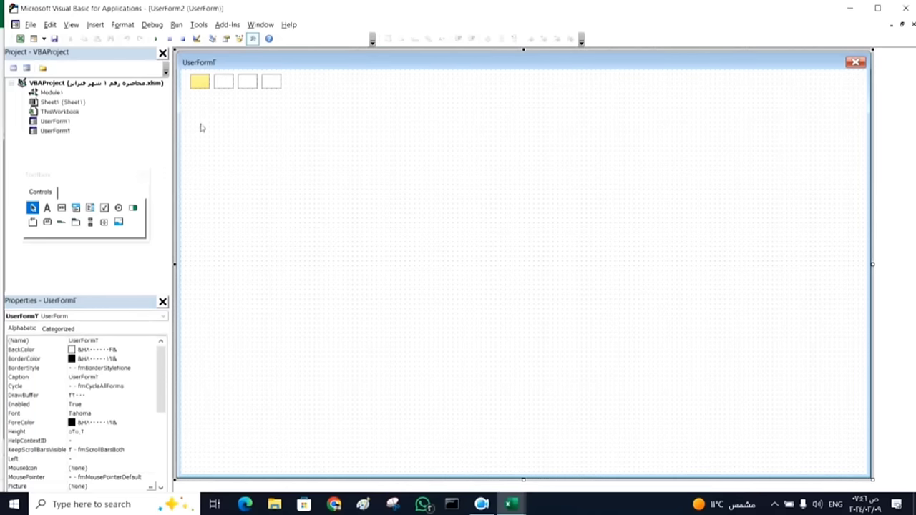
click(20, 37)
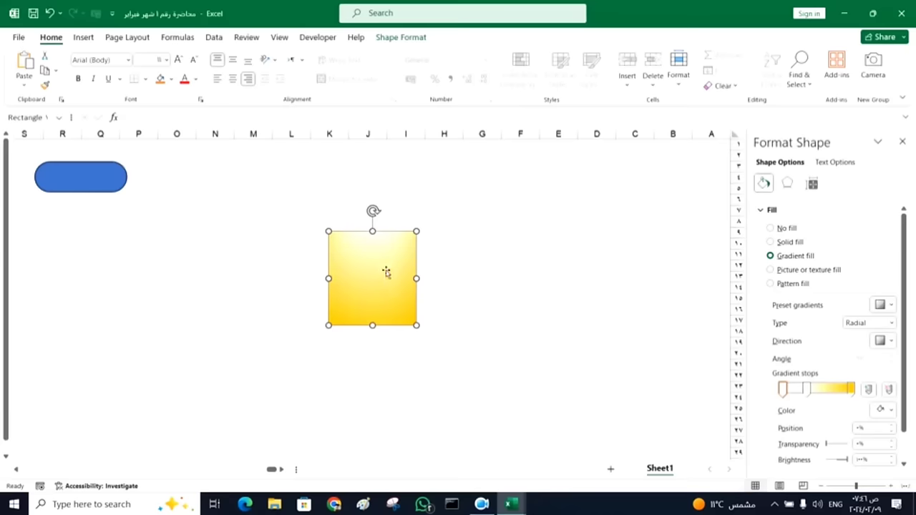
- Apply the green preset gradient to the Excel square, copy it, and return to UserForm2
click(891, 306)
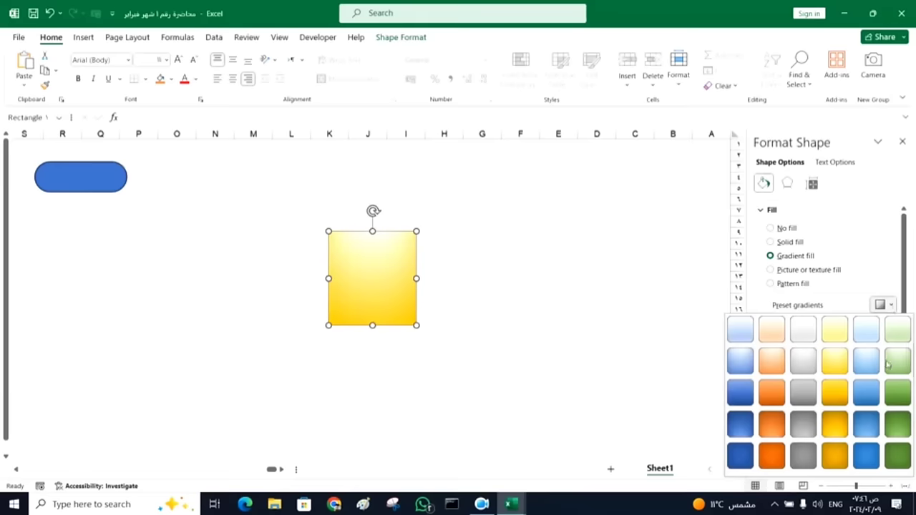
click(894, 366)
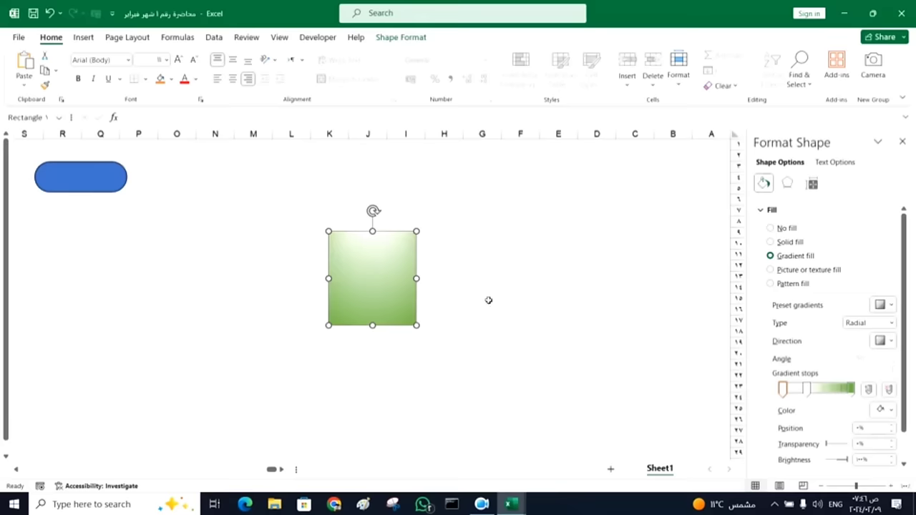
right_click(357, 286)
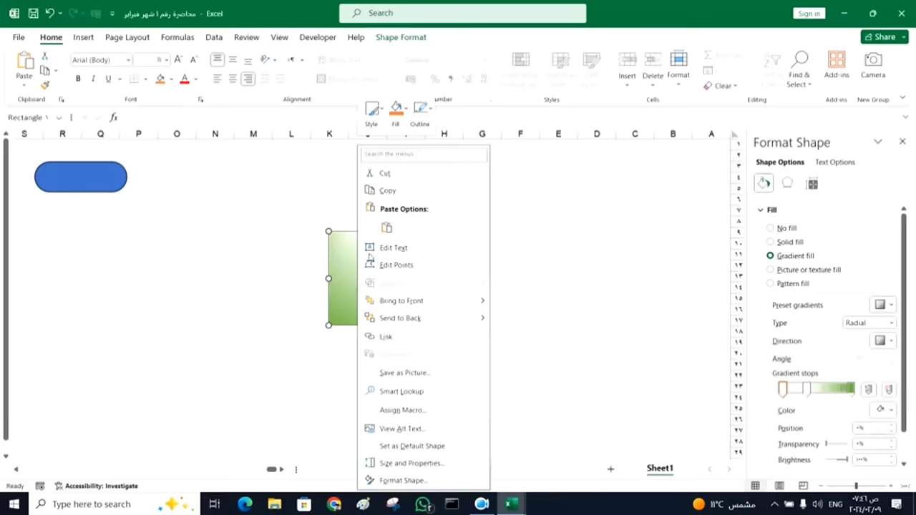
click(390, 187)
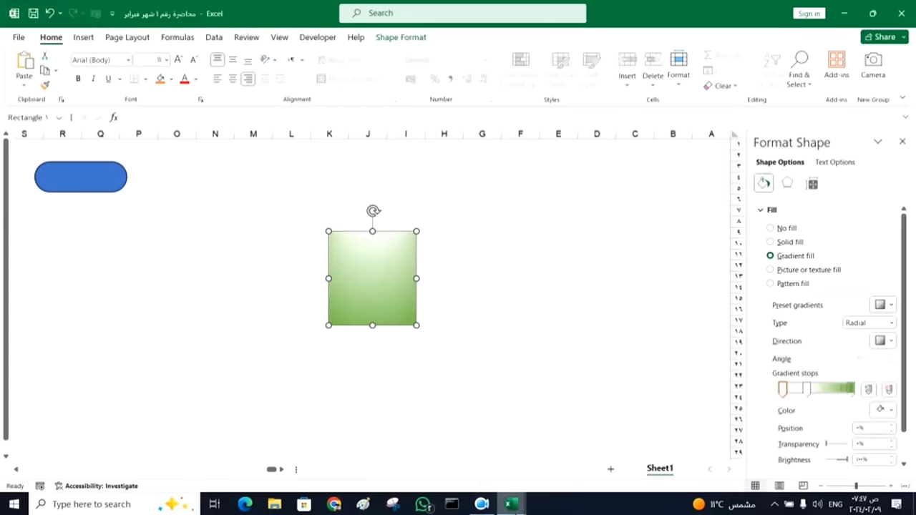
click(510, 503)
click(571, 459)
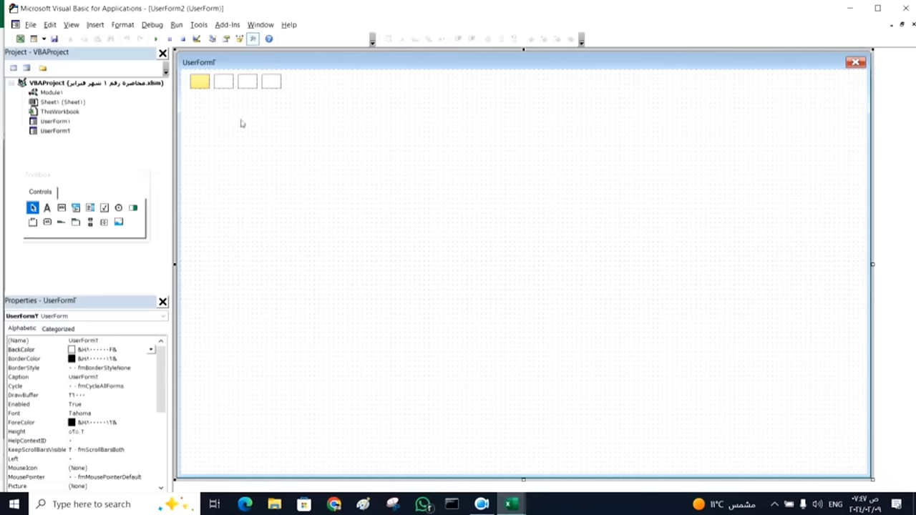
- Paste the green gradient into Image2's Picture property, then switch back to Excel
click(224, 82)
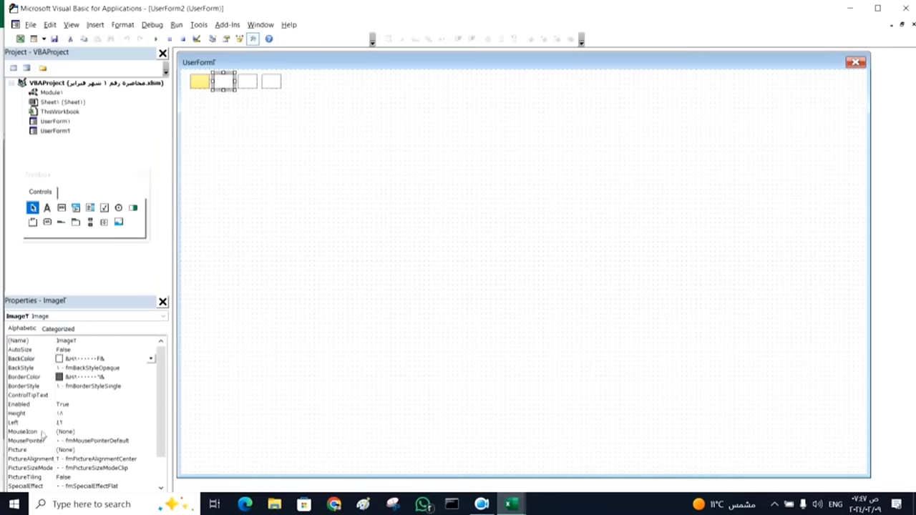
click(89, 450)
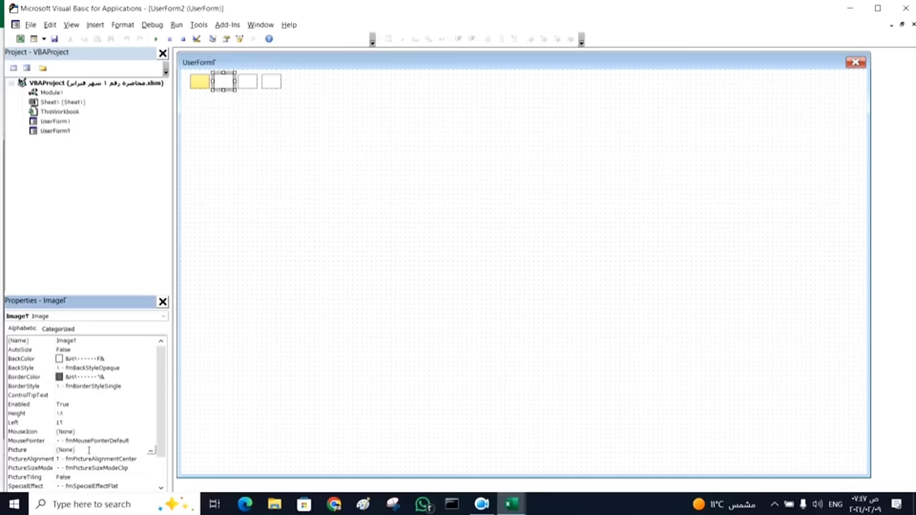
key(ctrl+v)
click(283, 226)
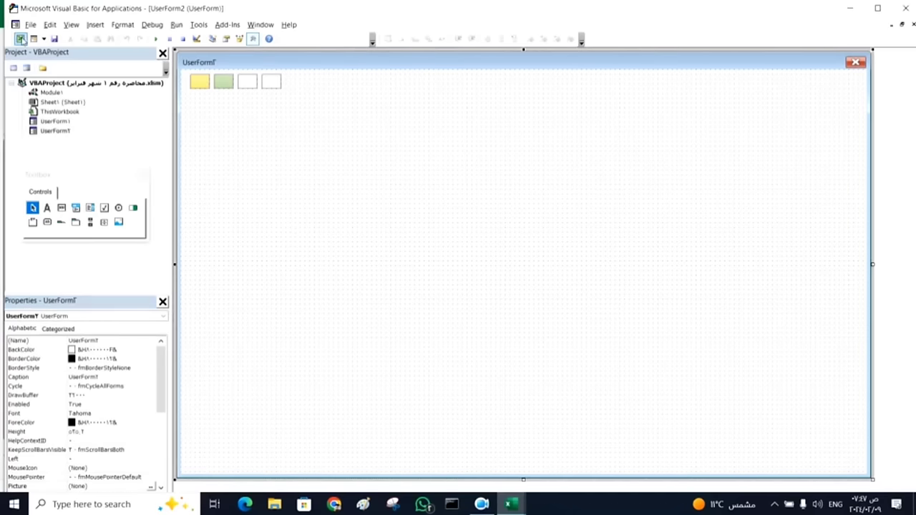
click(21, 39)
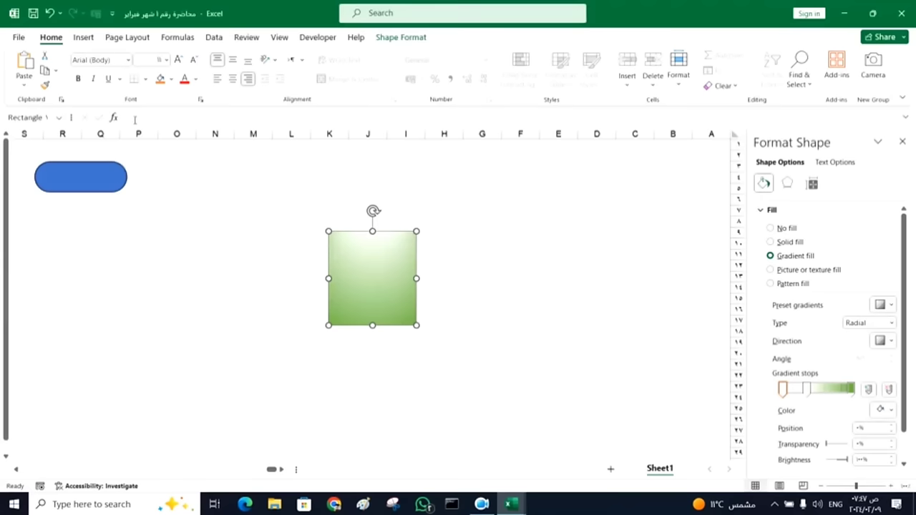
- Give the Excel square an orange preset gradient, copy it, and bring the VBA editor forward
click(891, 305)
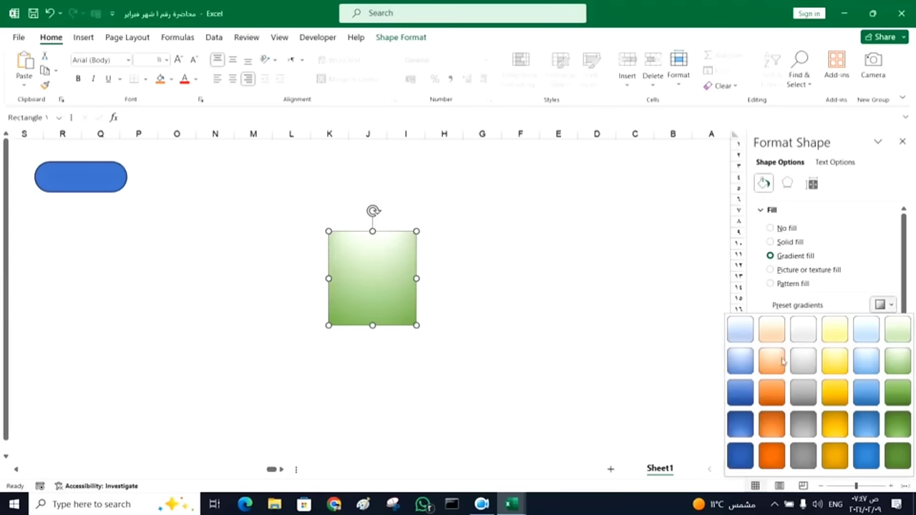
click(783, 362)
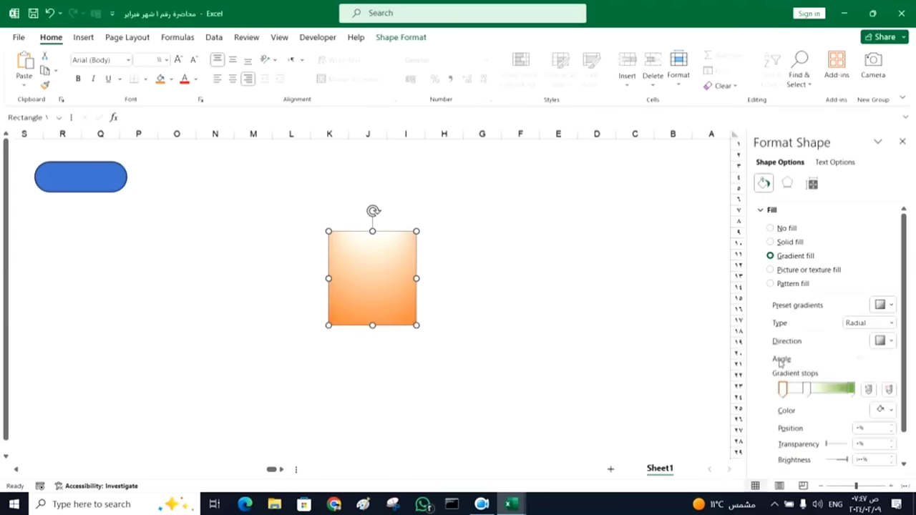
right_click(358, 284)
click(389, 191)
mouse_move(510, 504)
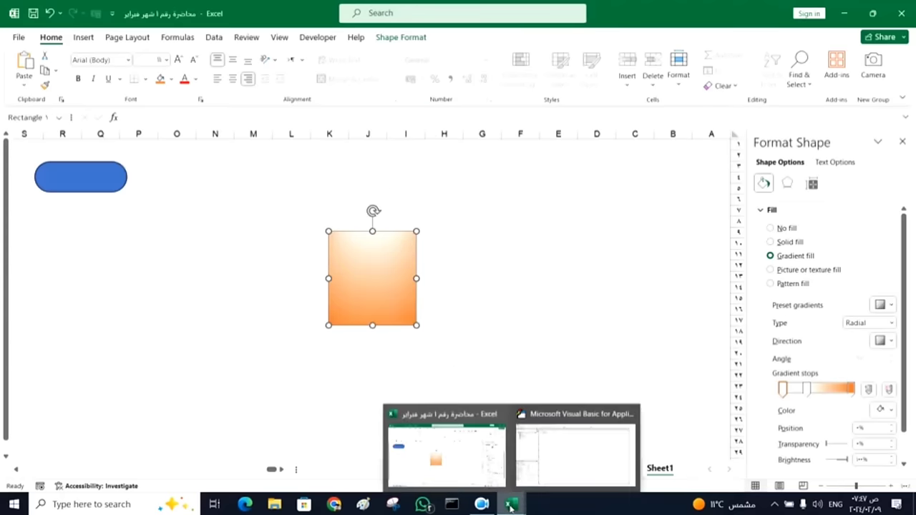
click(570, 456)
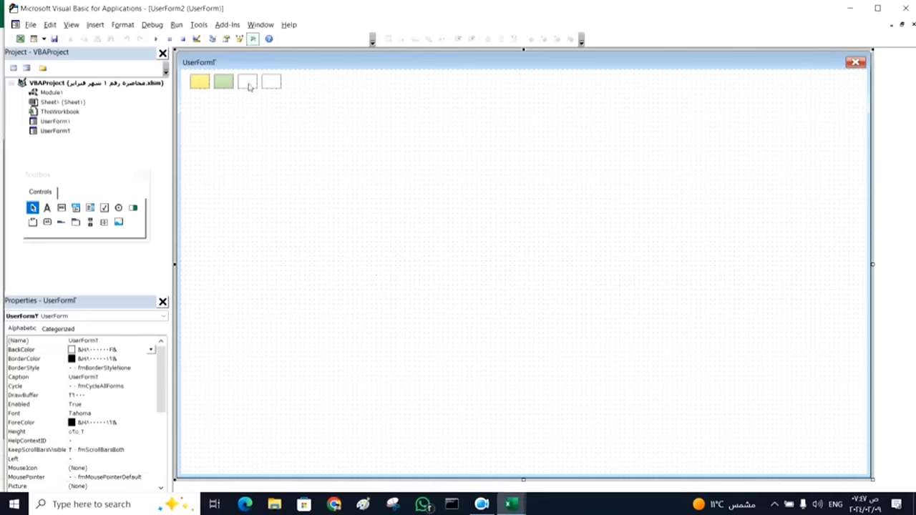
- Paste the orange gradient into the third image box's Picture property and return to Excel
click(248, 83)
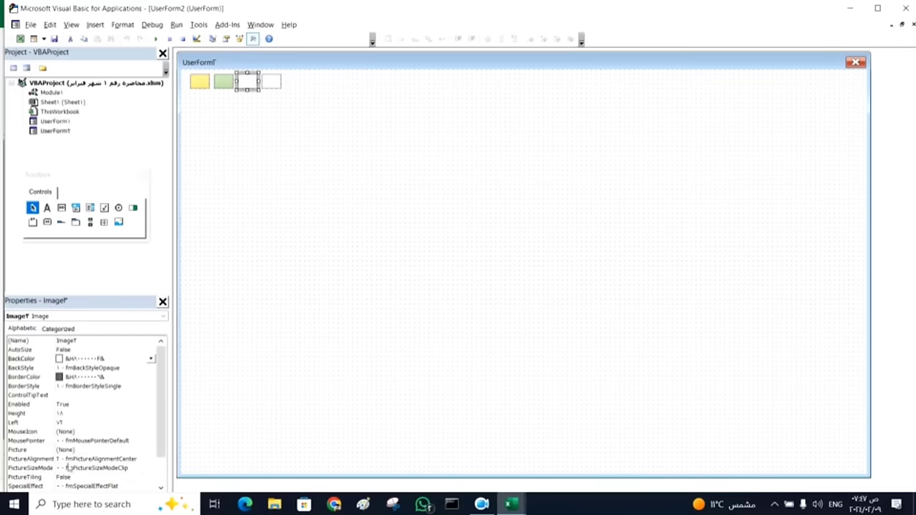
click(93, 450)
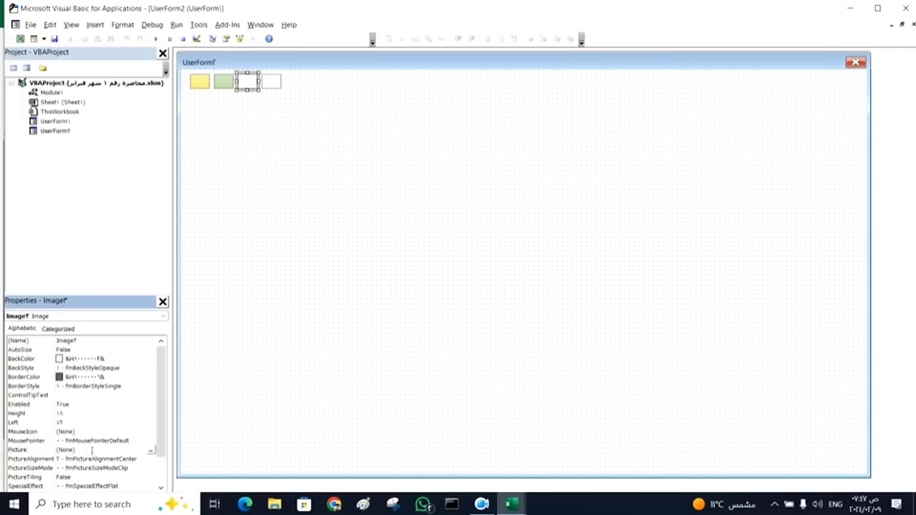
key(ctrl+v)
click(287, 188)
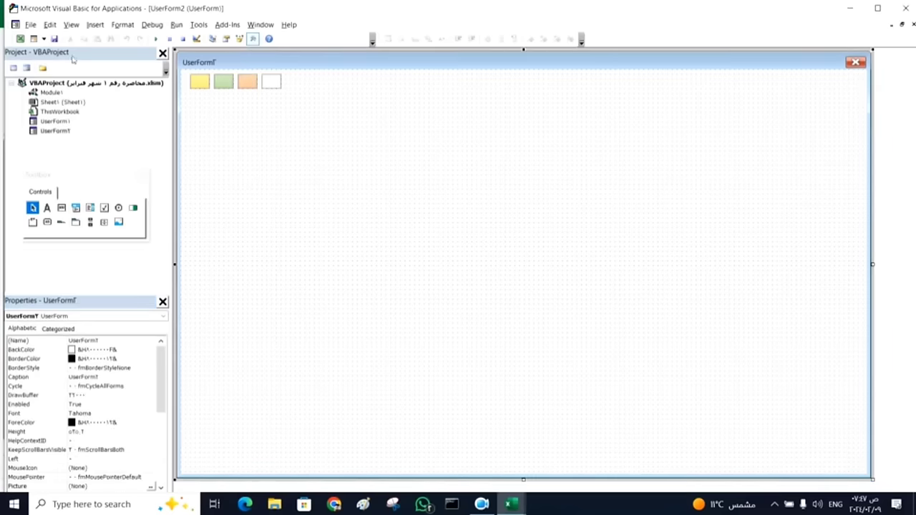
click(21, 39)
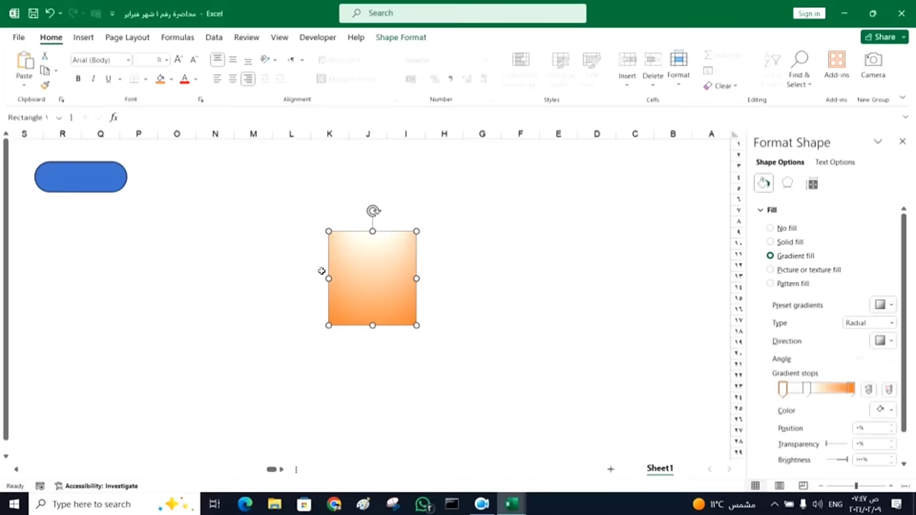
- Fill the Excel square with the light grey preset gradient, copy it, and switch to the VBA editor
click(887, 304)
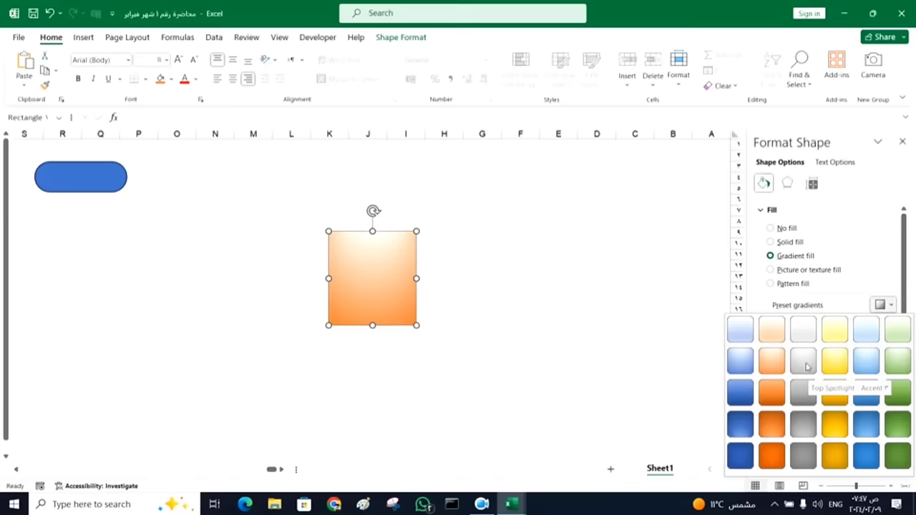
click(805, 366)
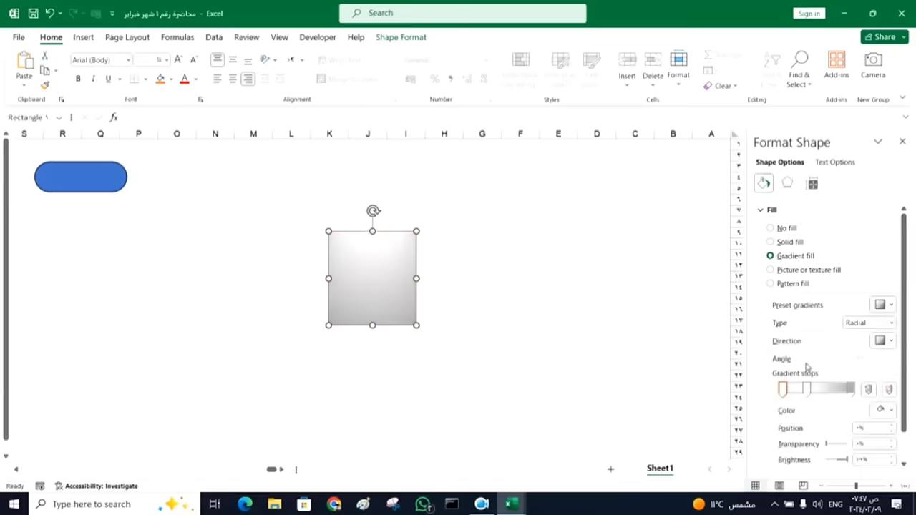
right_click(396, 279)
click(427, 191)
click(520, 506)
mouse_move(510, 503)
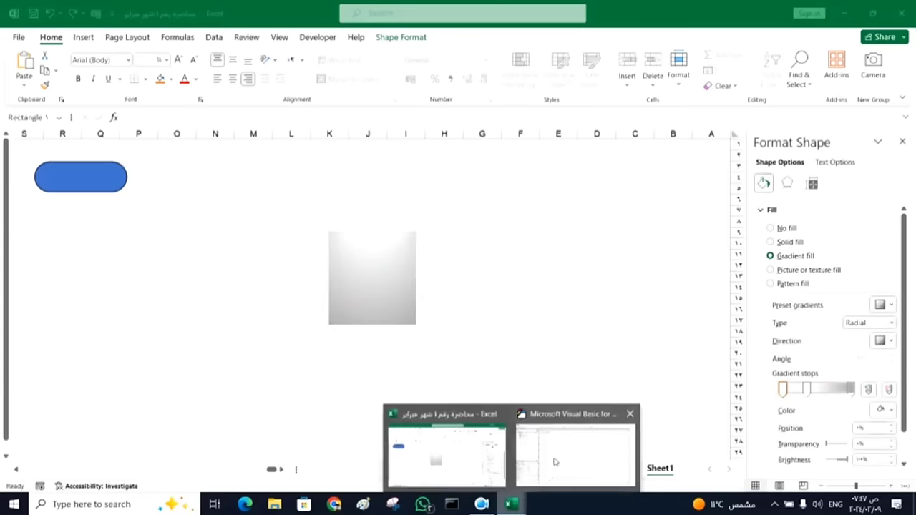
click(556, 461)
- Set the fourth image box's Picture to the copied grey gradient
click(276, 83)
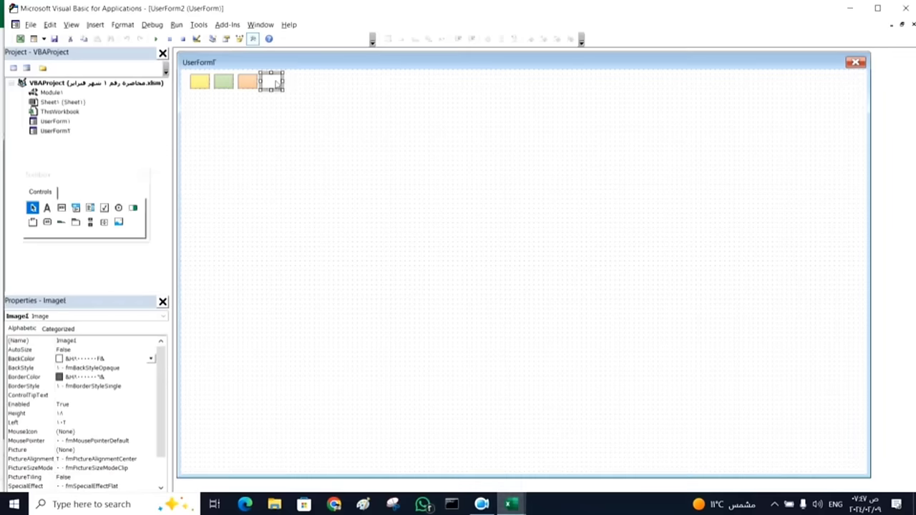
click(88, 449)
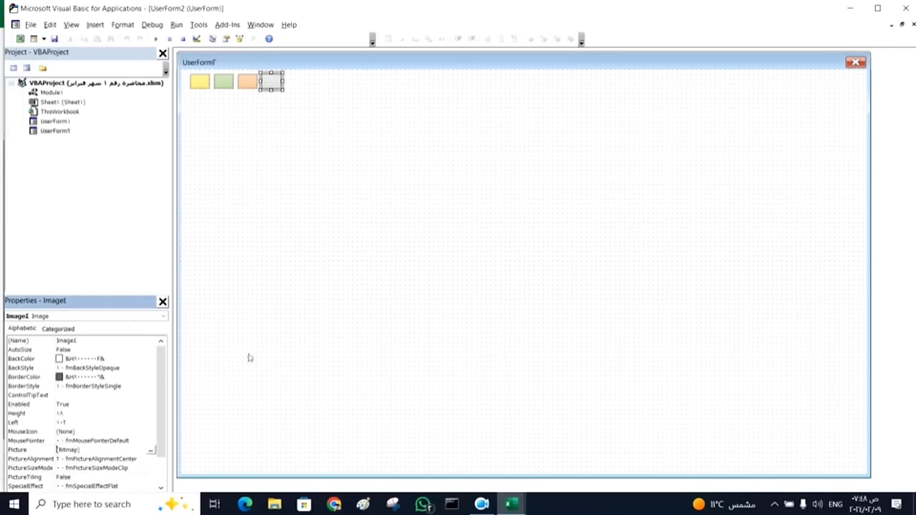
click(309, 296)
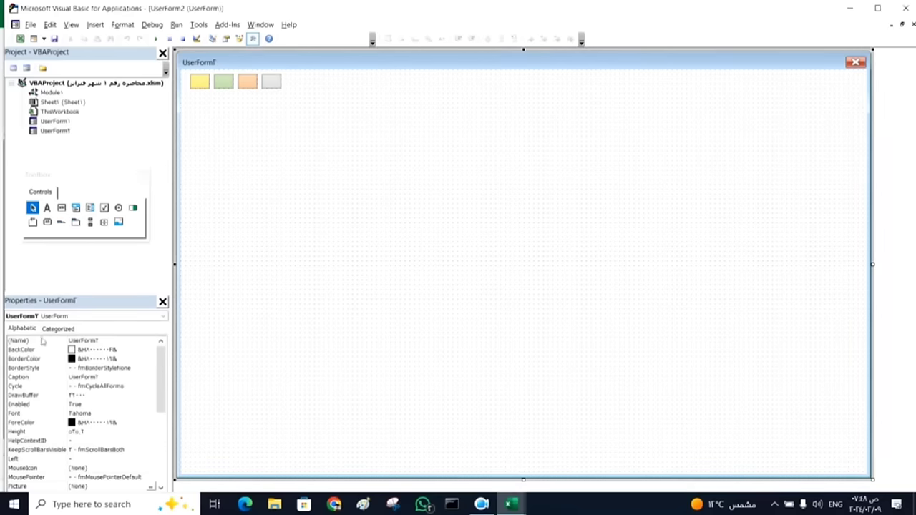
- Set UserForm2's BackColor to pink from the Palette tab
click(143, 349)
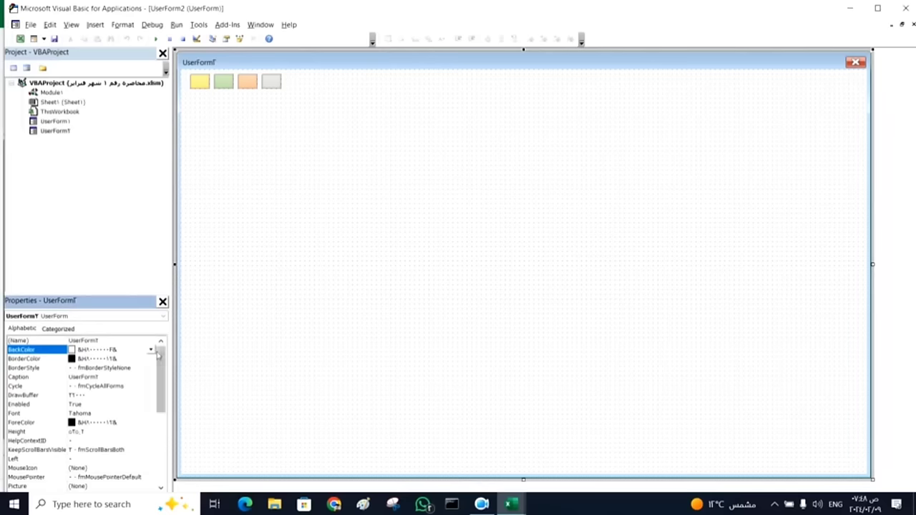
click(151, 350)
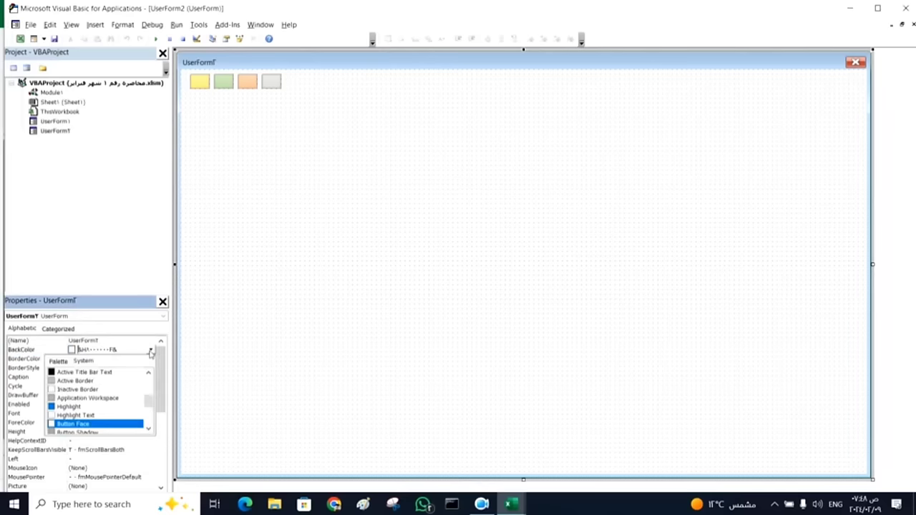
click(58, 362)
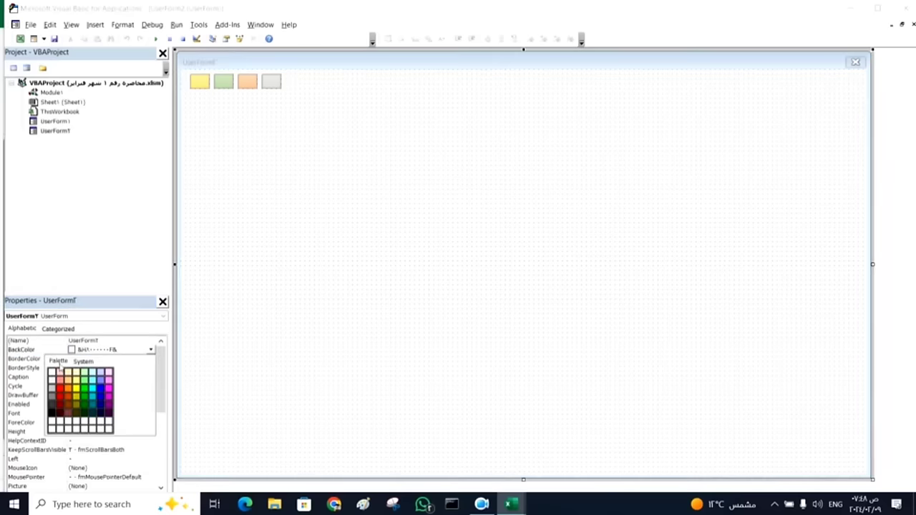
click(109, 374)
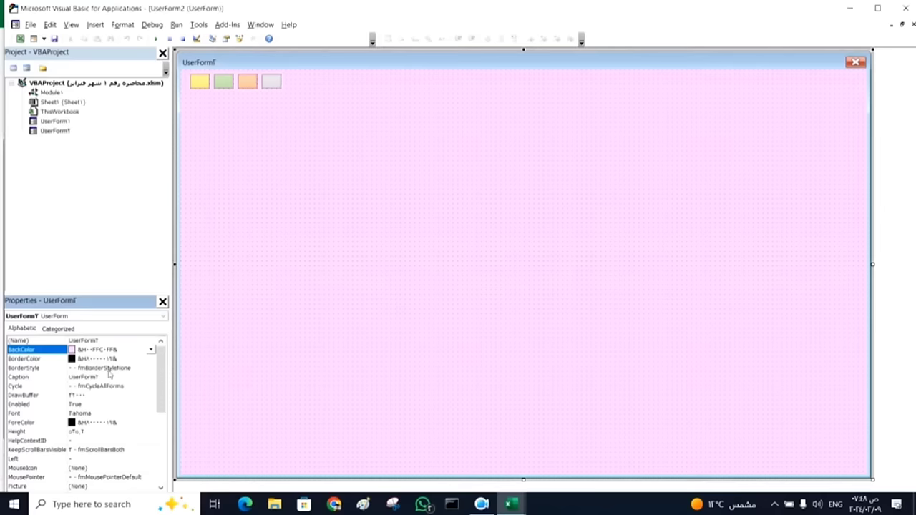
click(493, 219)
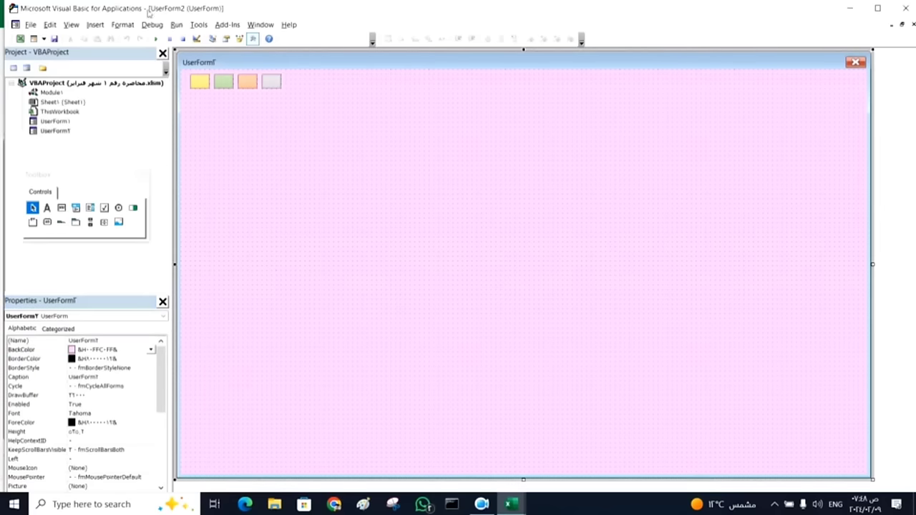
- Run the form to preview the four swatches, close it, and select the yellow swatch
click(155, 38)
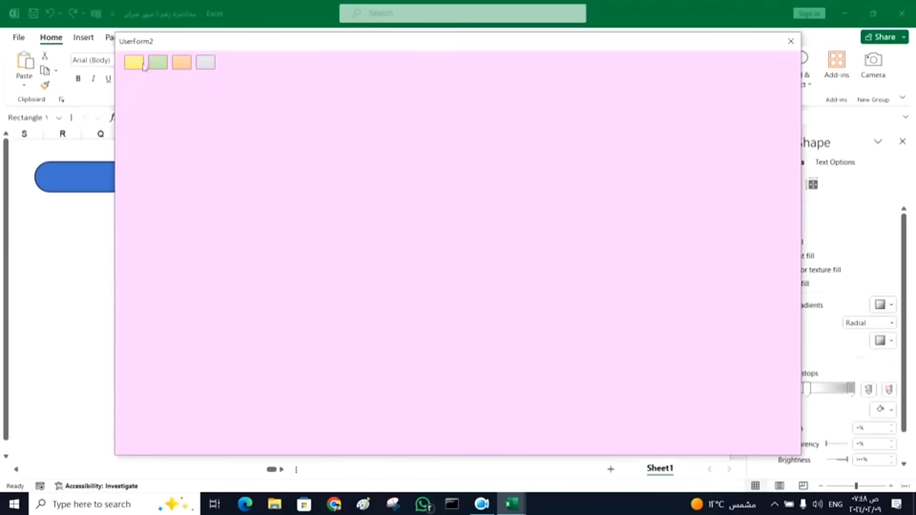
click(791, 41)
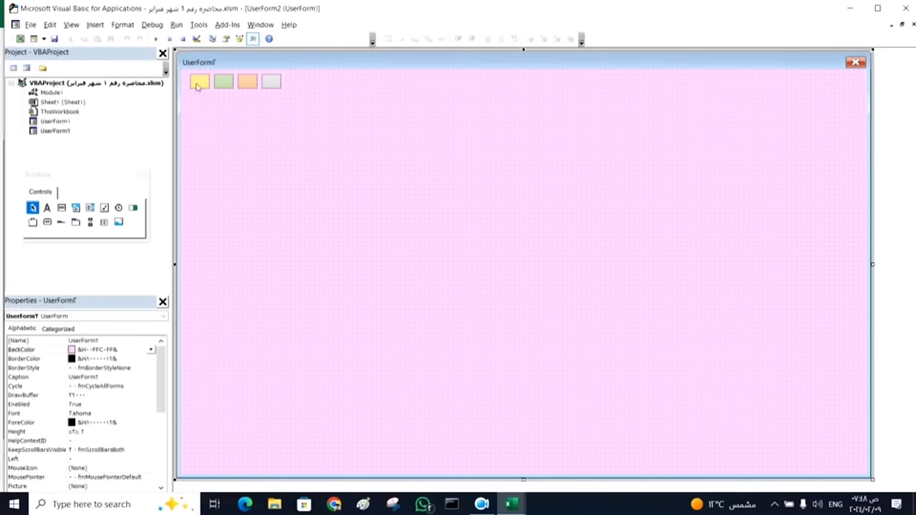
click(197, 87)
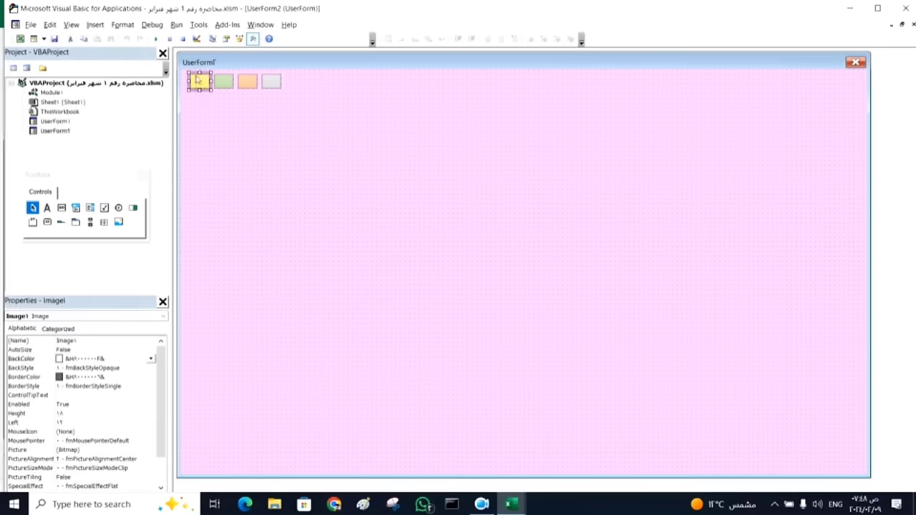
- Open Image1's code, add an Image1_MouseDown procedure, and delete the BeforeDragOver Sub
double_click(200, 84)
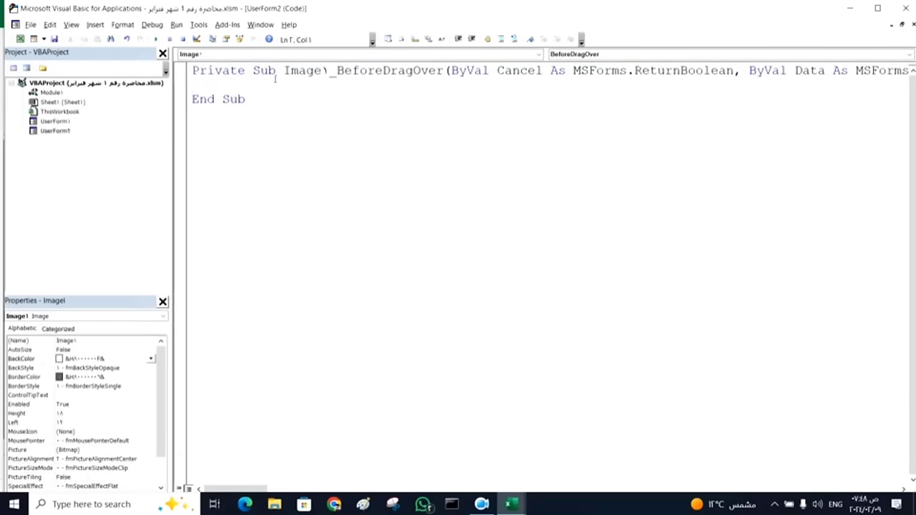
double_click(370, 73)
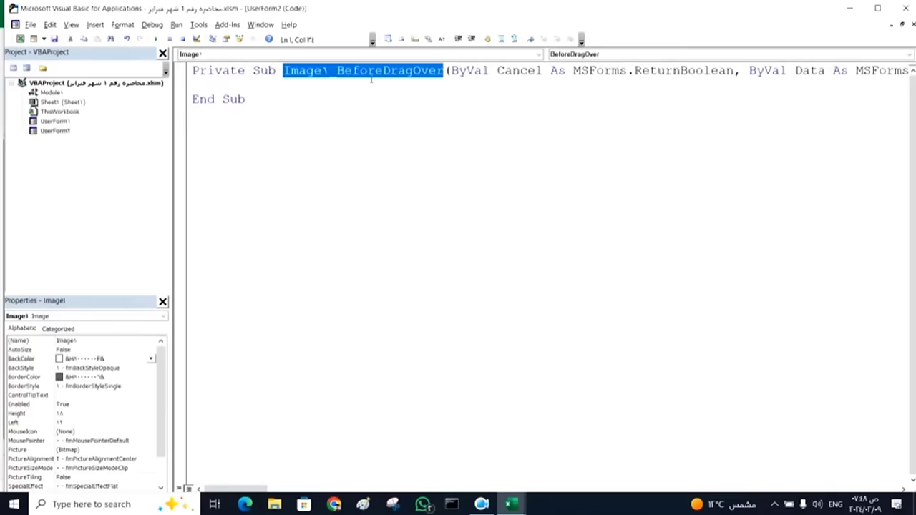
click(208, 90)
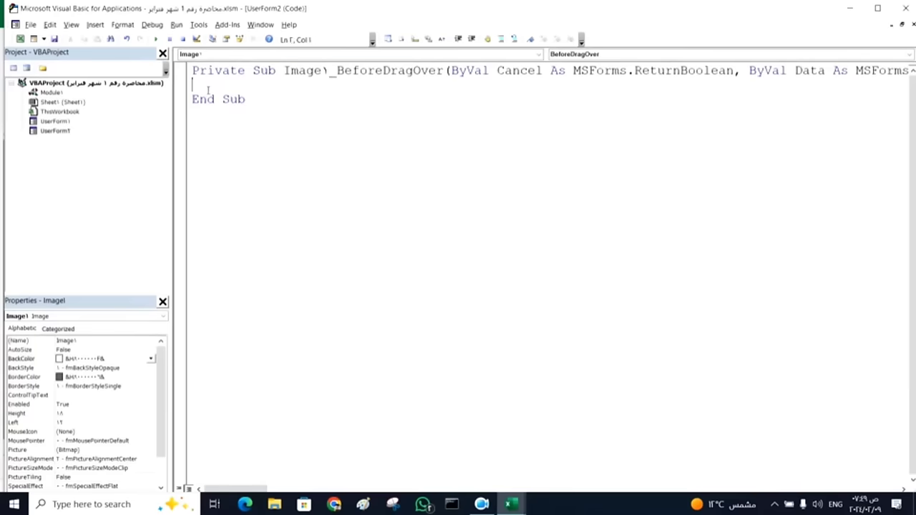
click(909, 54)
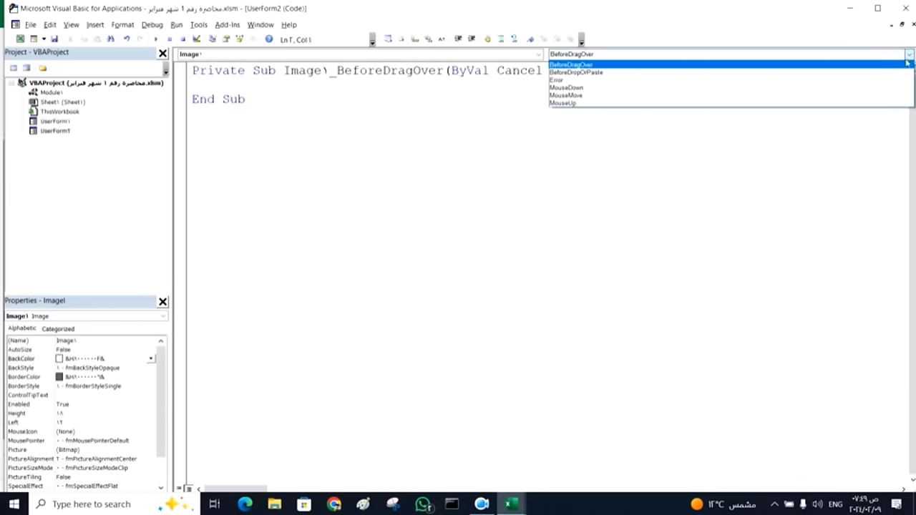
click(838, 88)
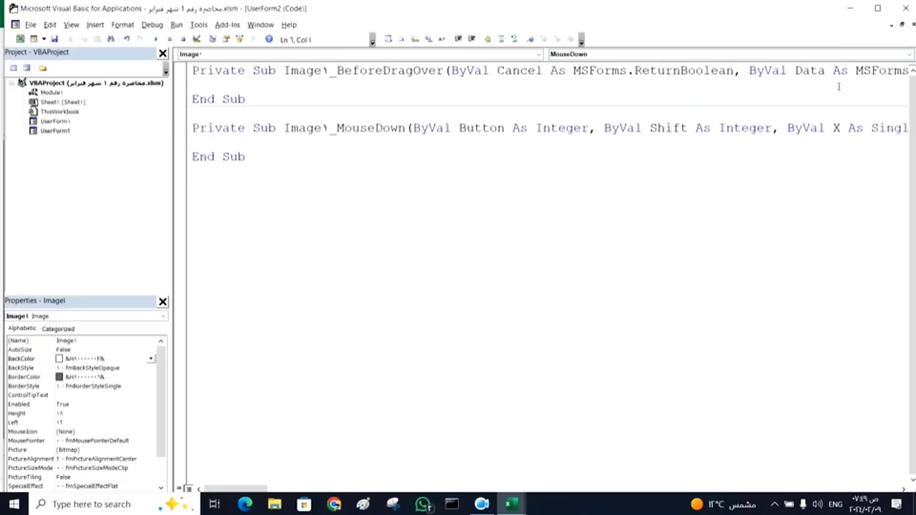
drag(214, 107, 175, 66)
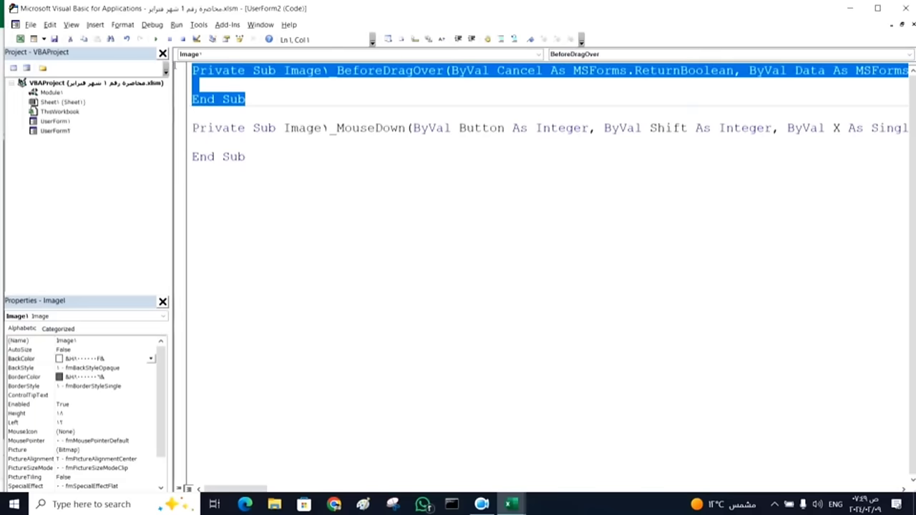
key(Delete)
click(215, 110)
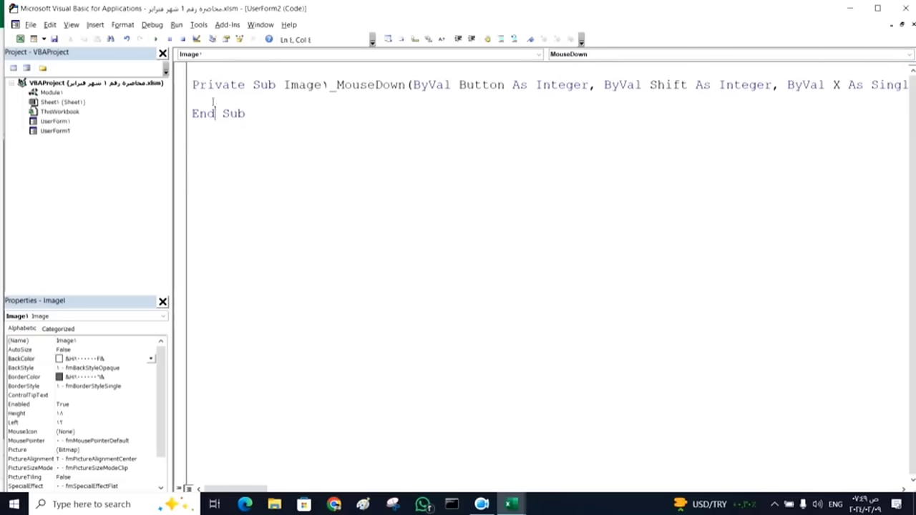
click(213, 101)
- In Image1_MouseDown, start the line 'UserForm2.Picture =' using IntelliSense
key(ctrl+space)
text(us)
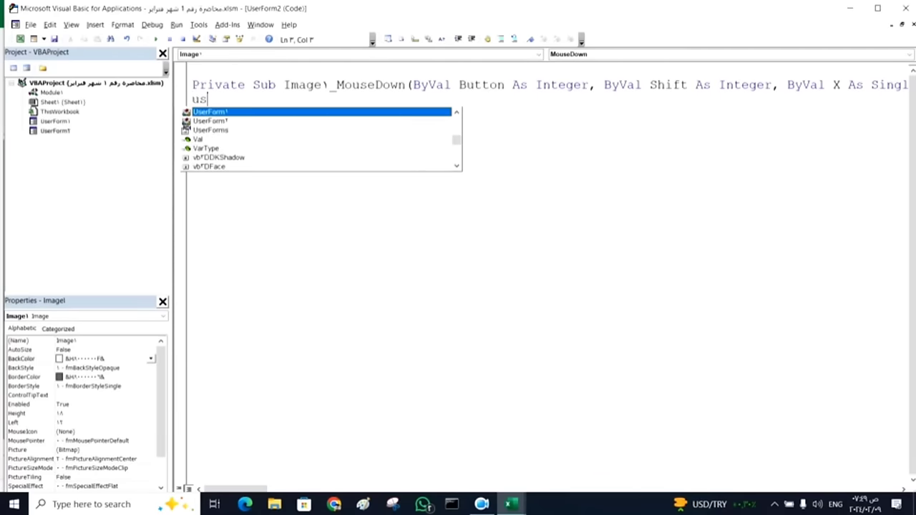
key(Down)
key(Tab)
text(.)
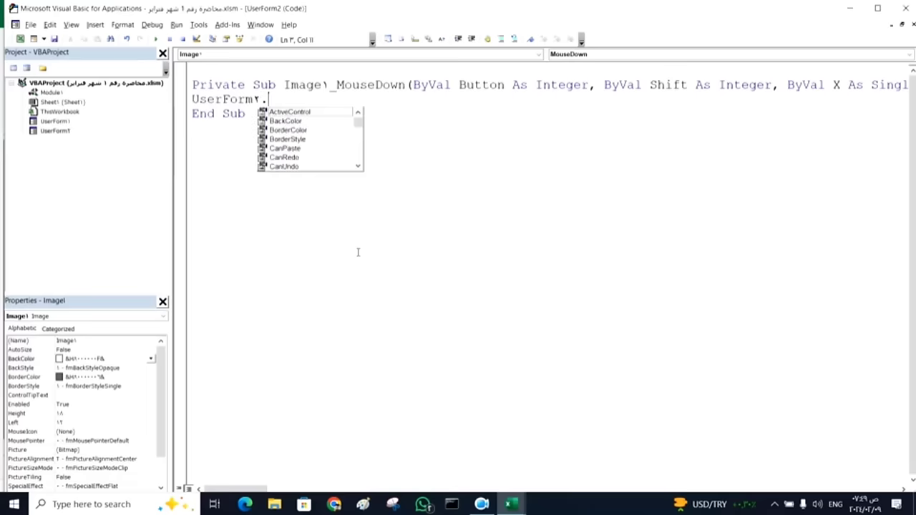
text(pi)
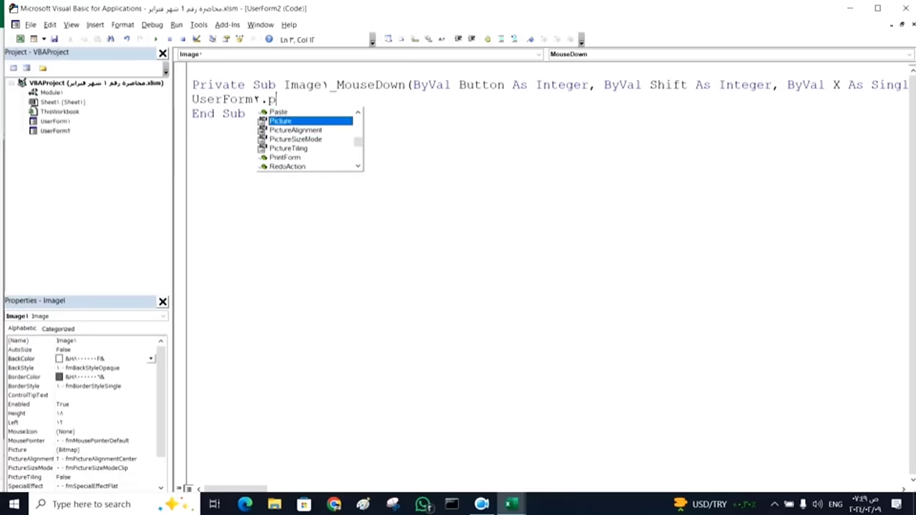
key(Tab)
text(=)
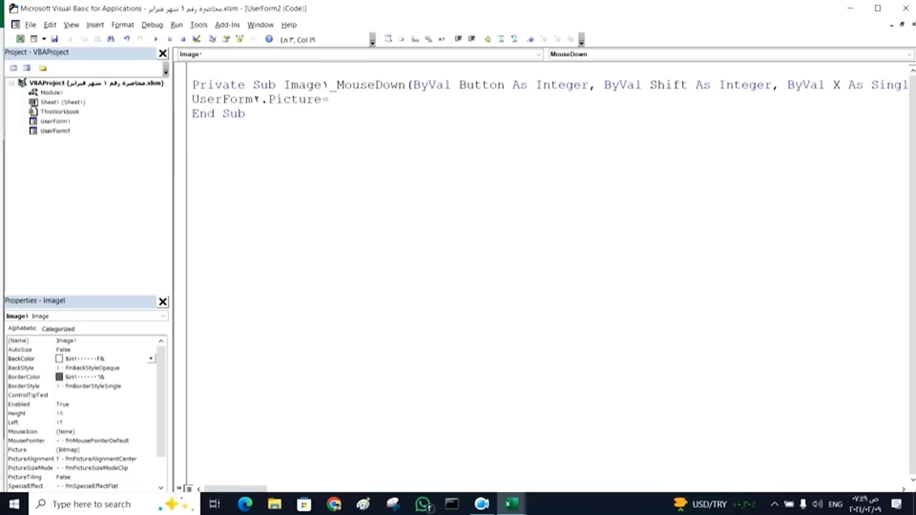
- Complete the assignment with 'UserForm2.Image1.Picture' and run the form to test it
key(ctrl+space)
text(us)
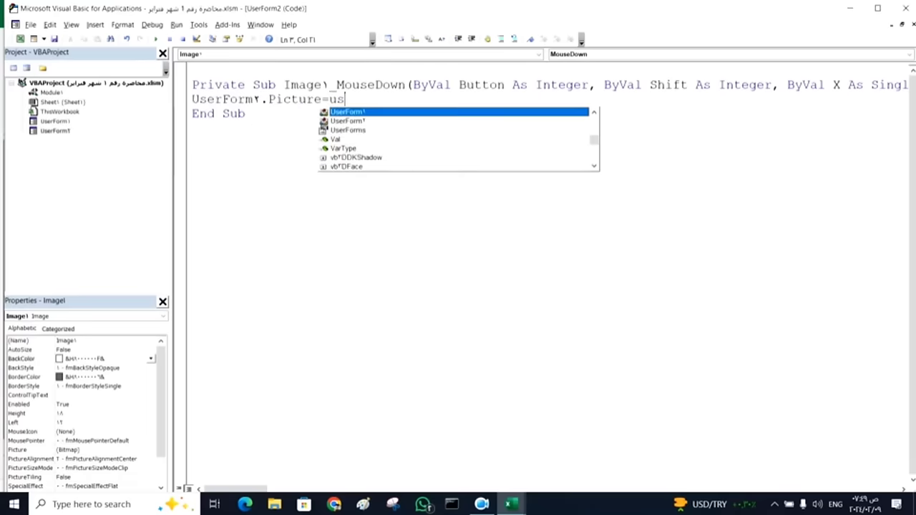
key(Down)
key(Tab)
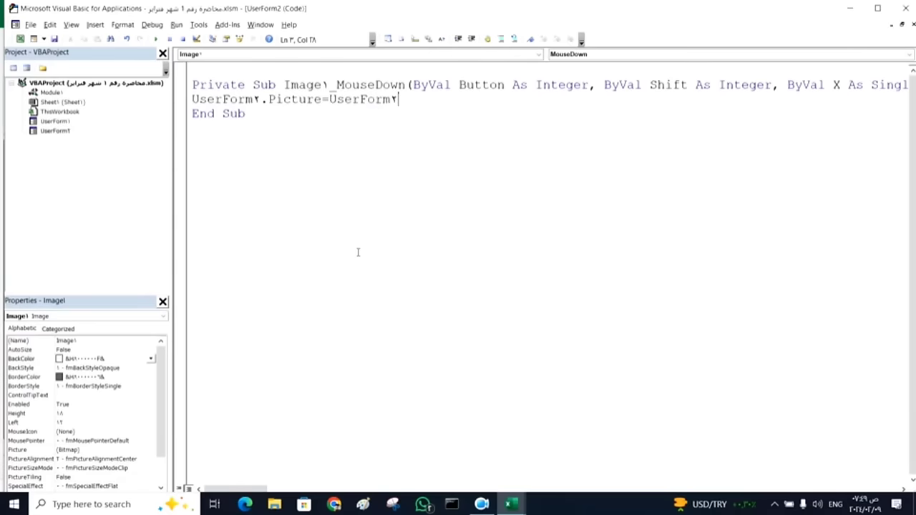
text(.i)
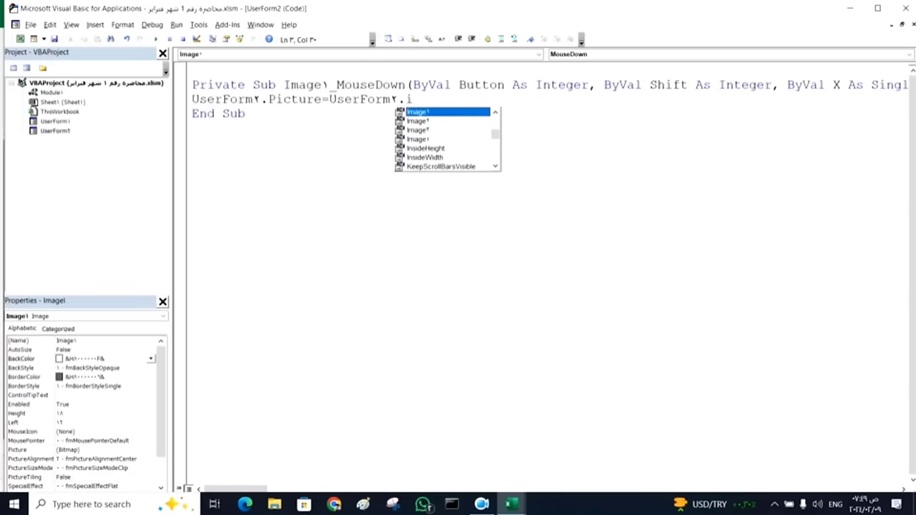
key(Tab)
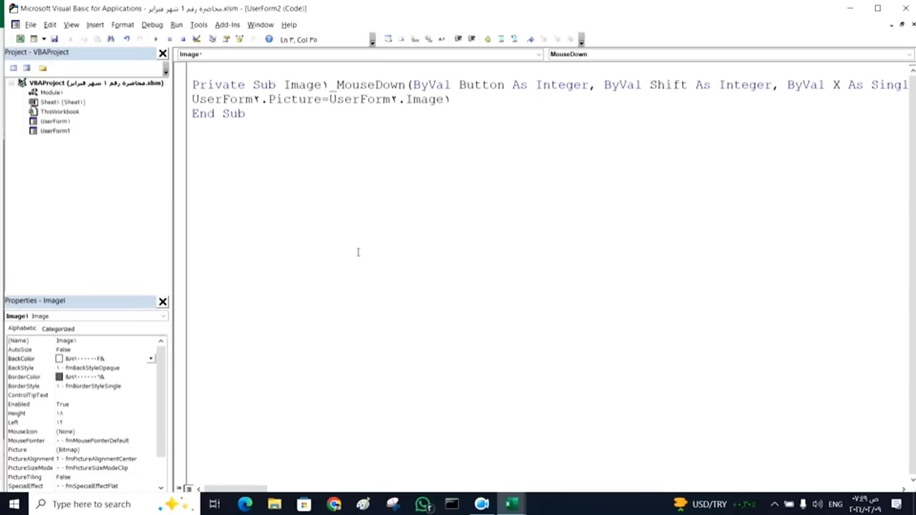
text(.)
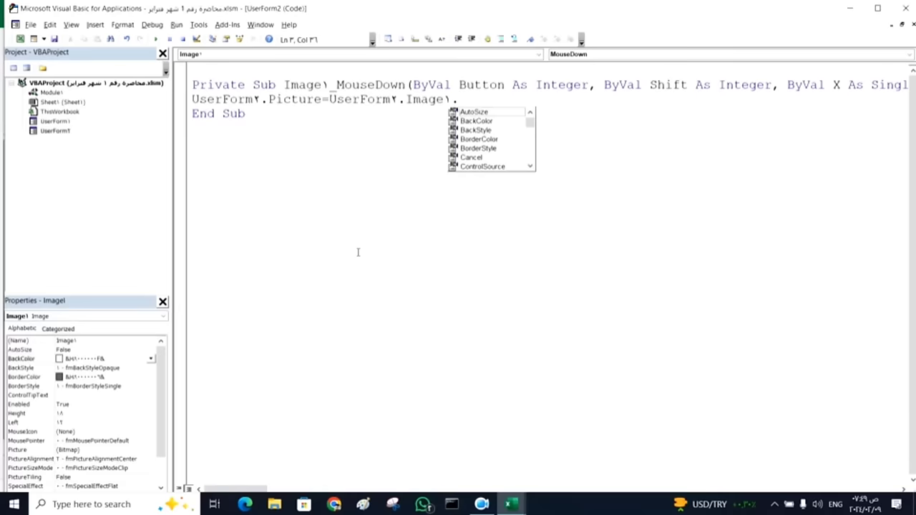
text(p)
key(Down)
key(Tab)
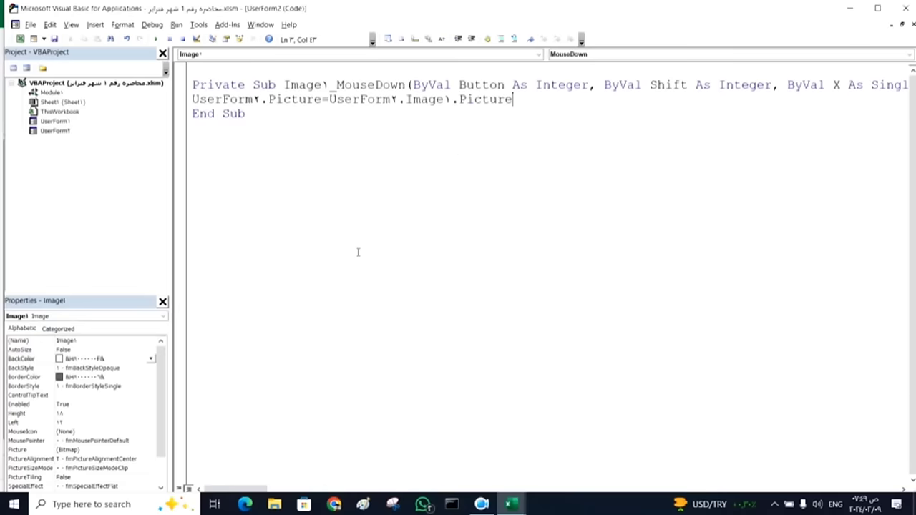
key(Return)
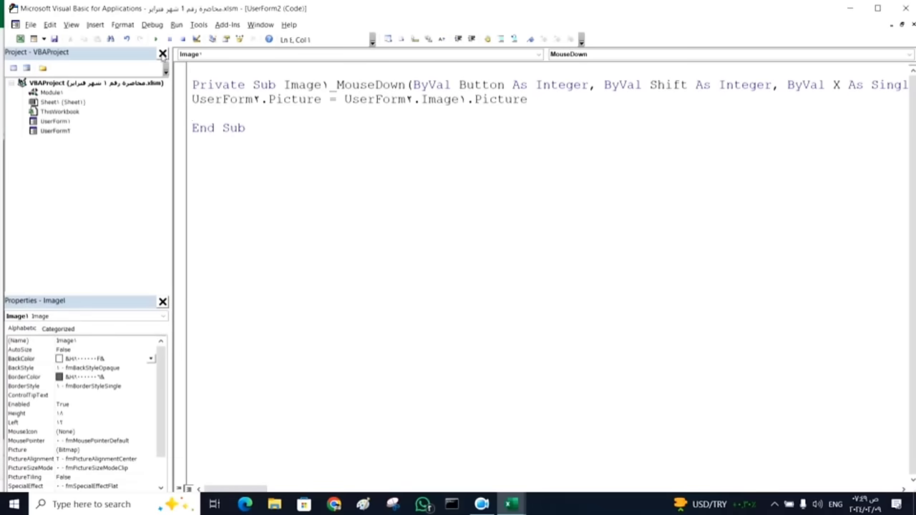
click(156, 39)
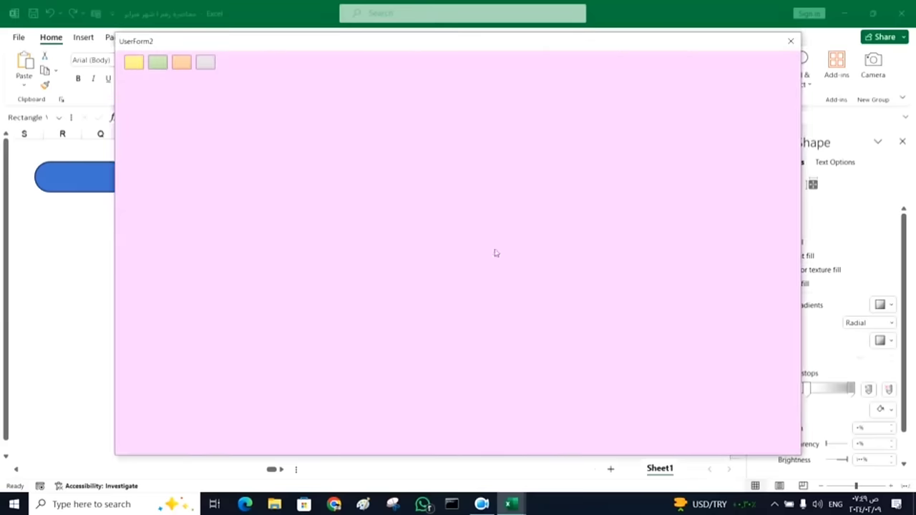
- Click the yellow swatch, which shows only a small yellow square mid-form, then close the form
click(133, 61)
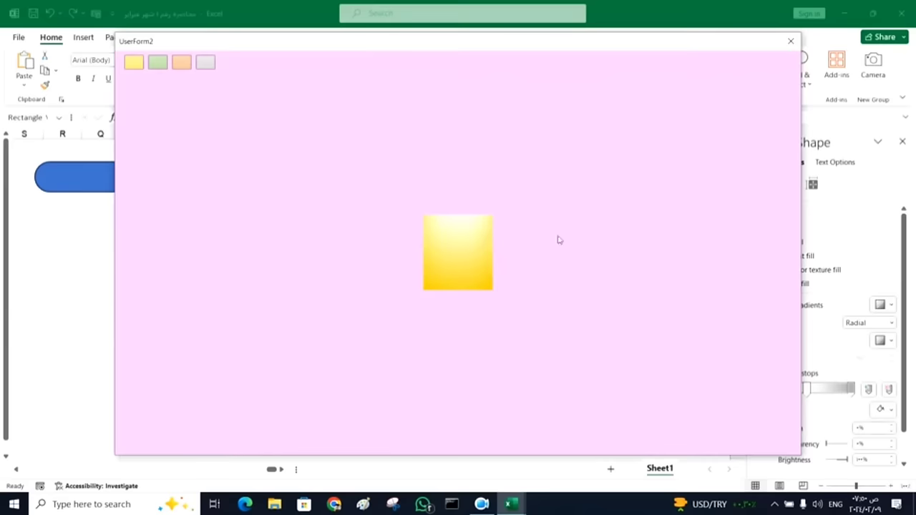
click(790, 41)
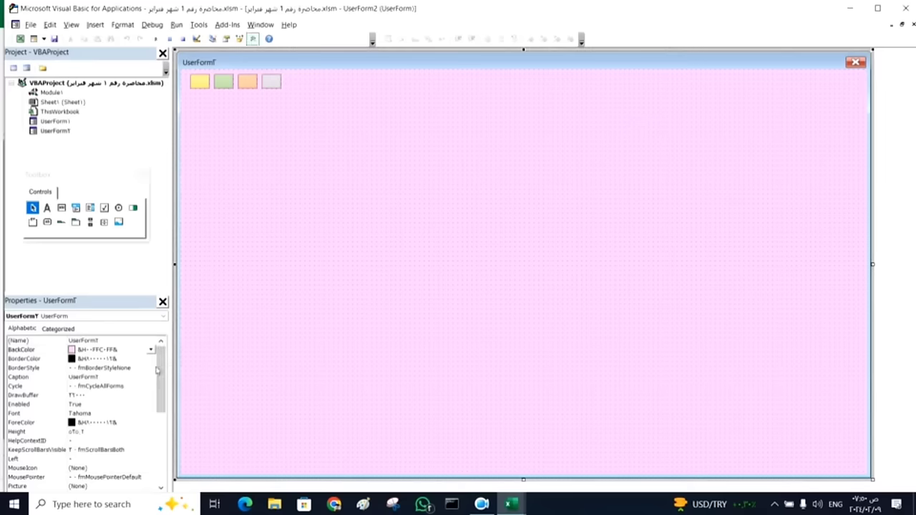
- Set UserForm2's PictureSizeMode to fmPictureSizeModeStretch
drag(161, 371, 158, 409)
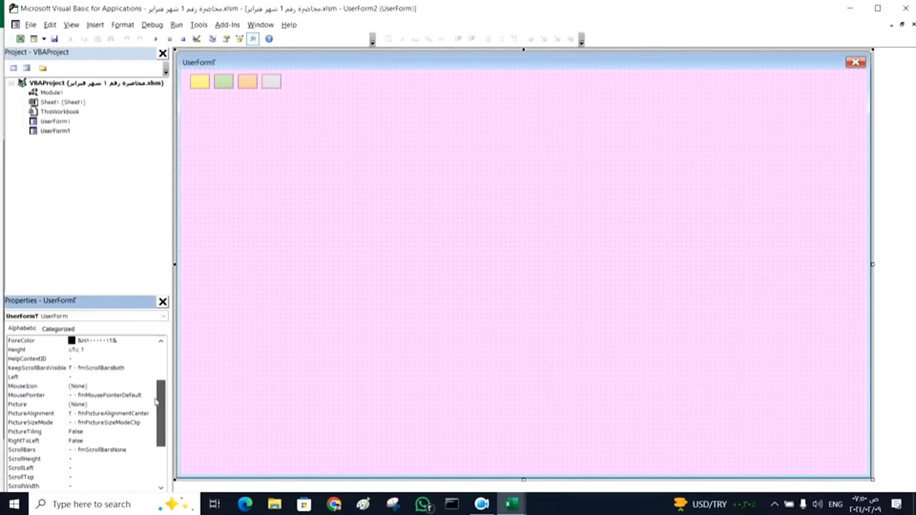
click(46, 424)
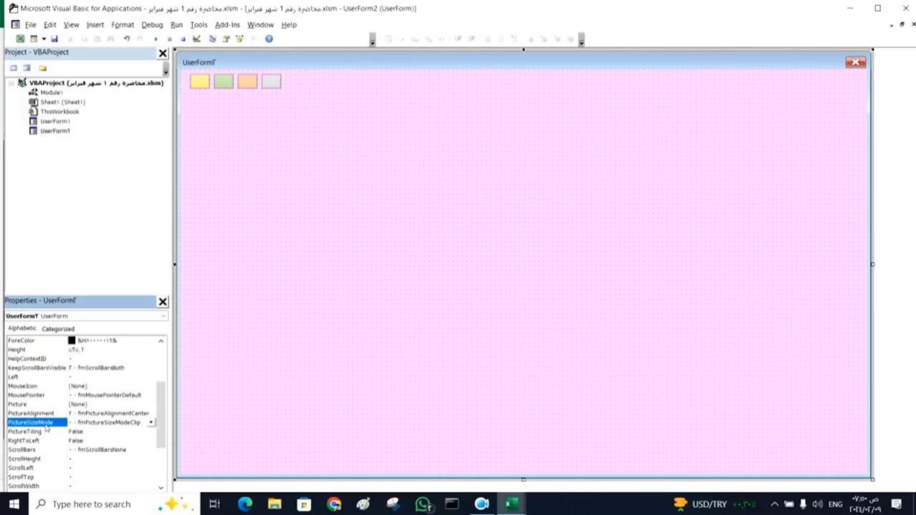
click(152, 423)
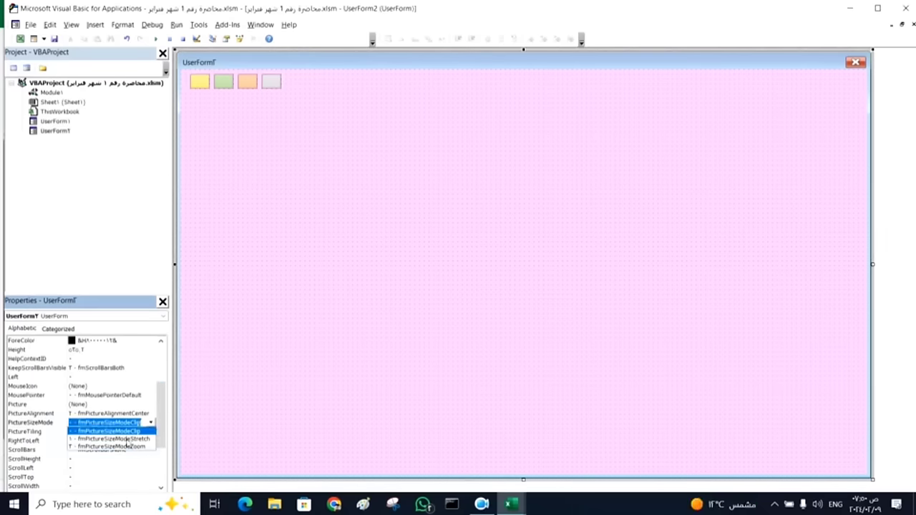
click(97, 438)
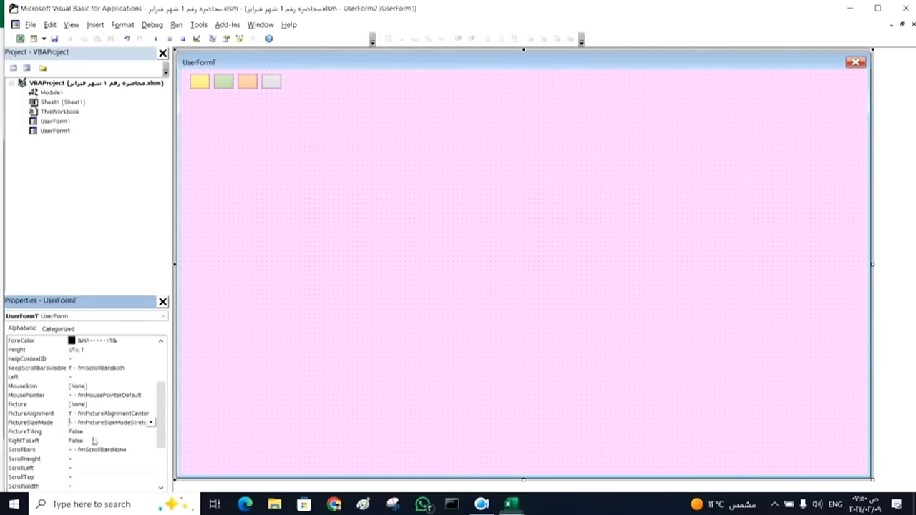
click(302, 292)
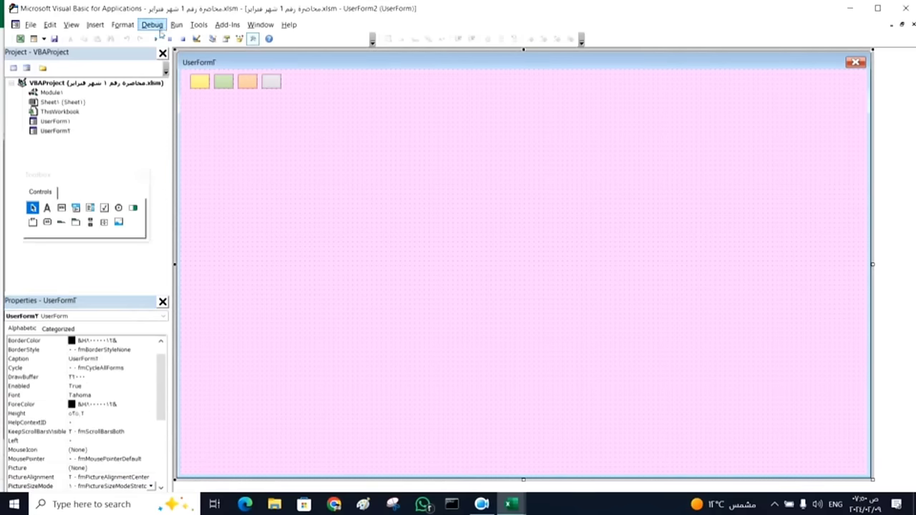
- Run the form, click the yellow swatch to turn the whole background yellow, then close it
click(156, 39)
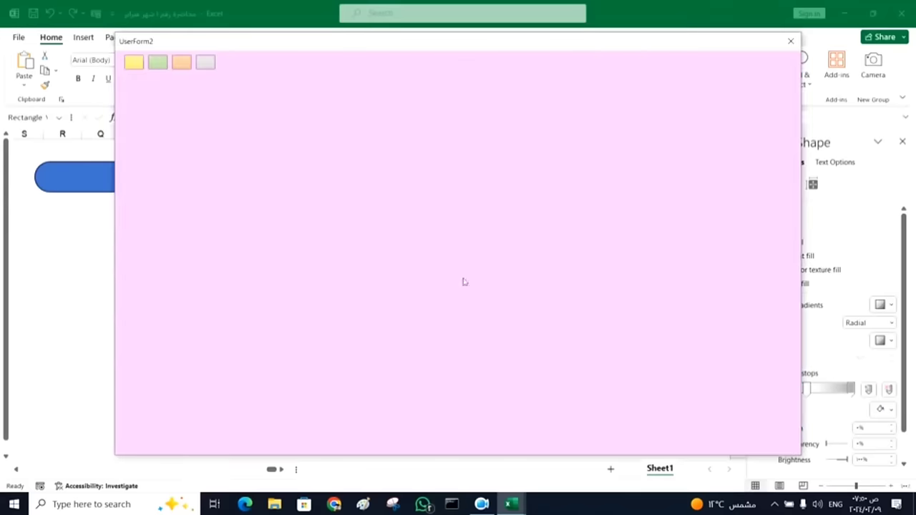
click(133, 63)
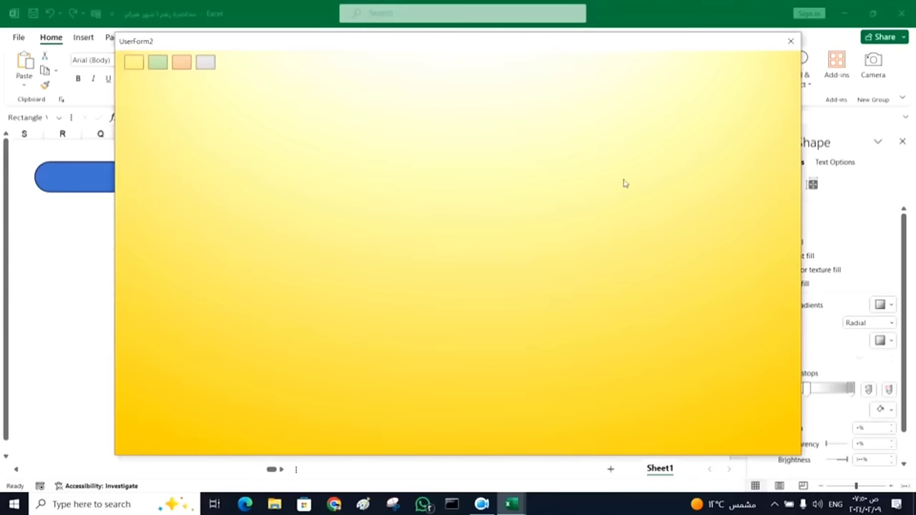
click(791, 41)
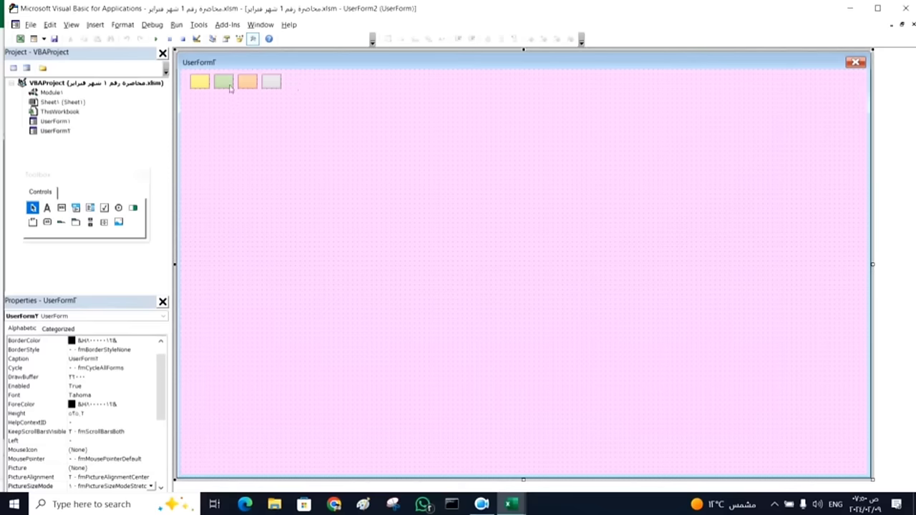
- Open the yellow swatch's code and paste copies of the Image1_MouseDown procedure below it
click(224, 84)
click(249, 83)
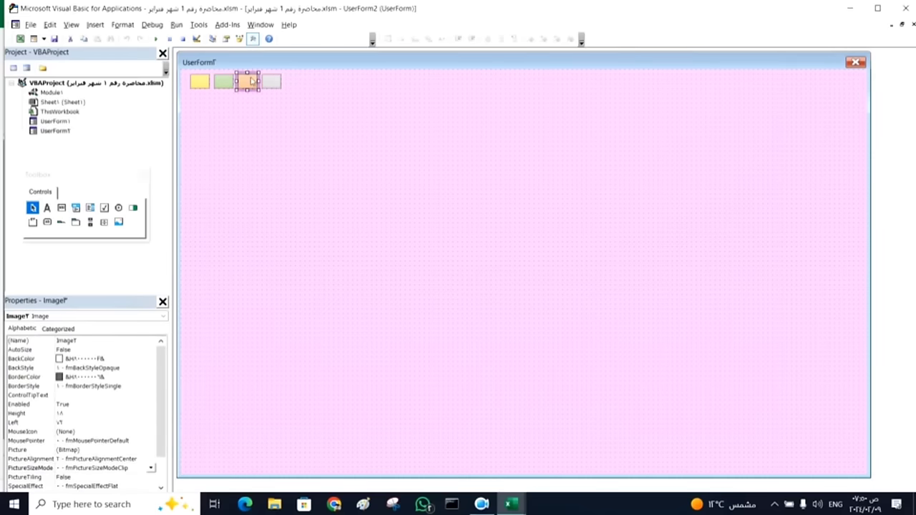
click(275, 84)
click(277, 173)
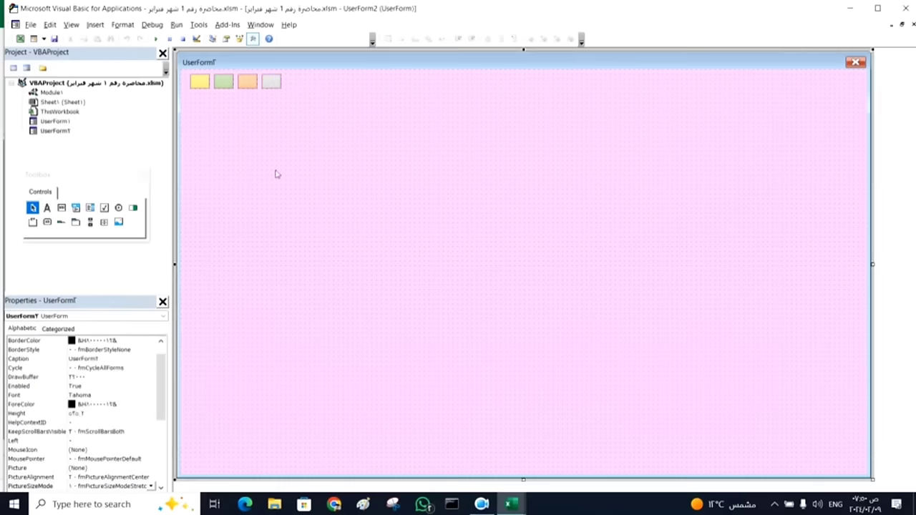
click(197, 84)
double_click(198, 85)
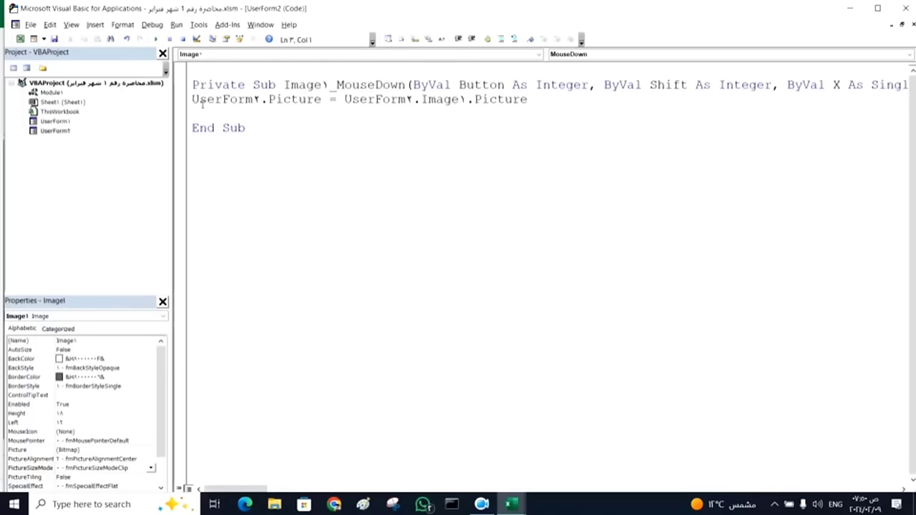
drag(187, 85, 187, 113)
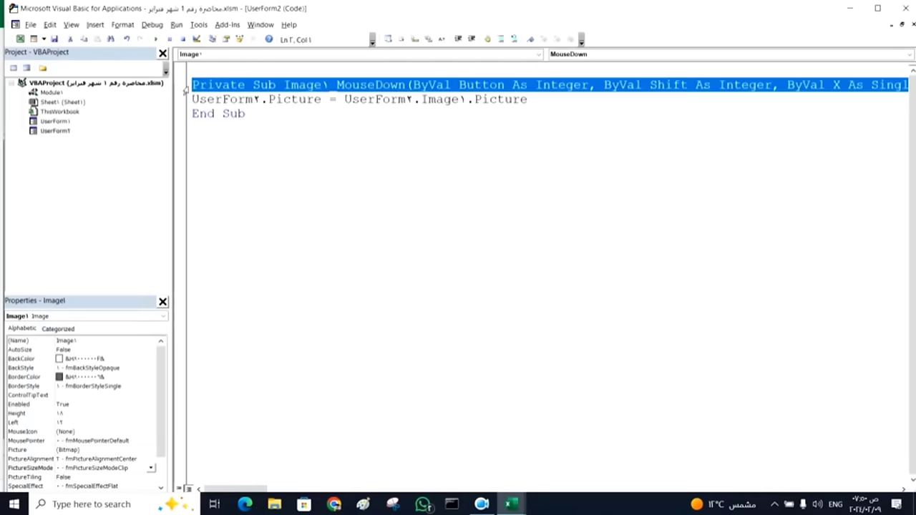
right_click(195, 109)
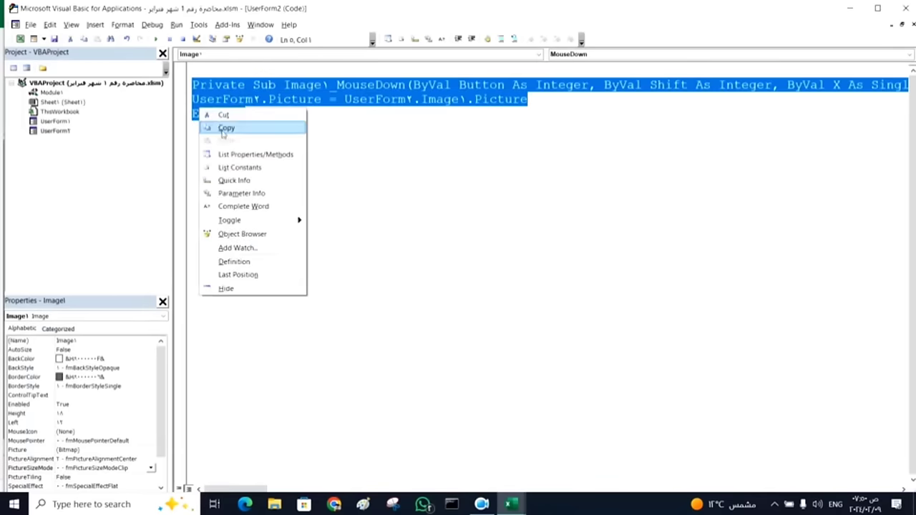
click(222, 127)
click(208, 131)
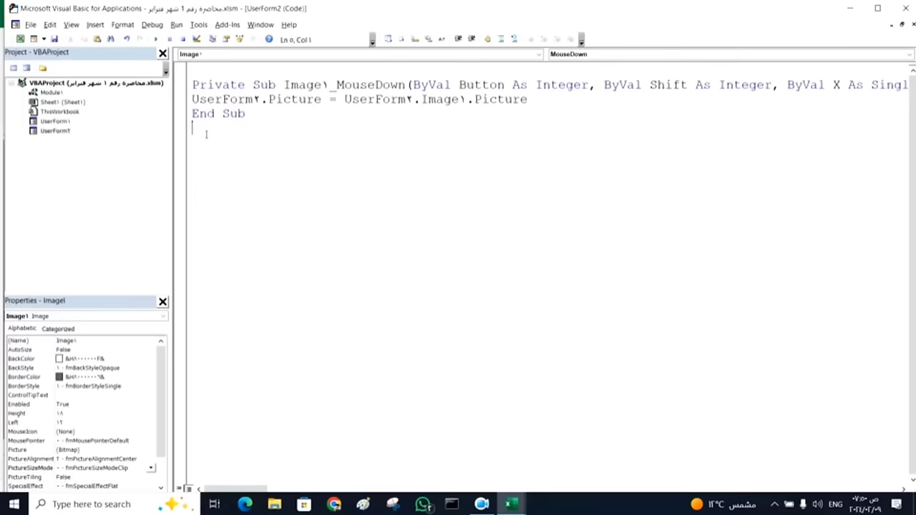
key(ctrl+v)
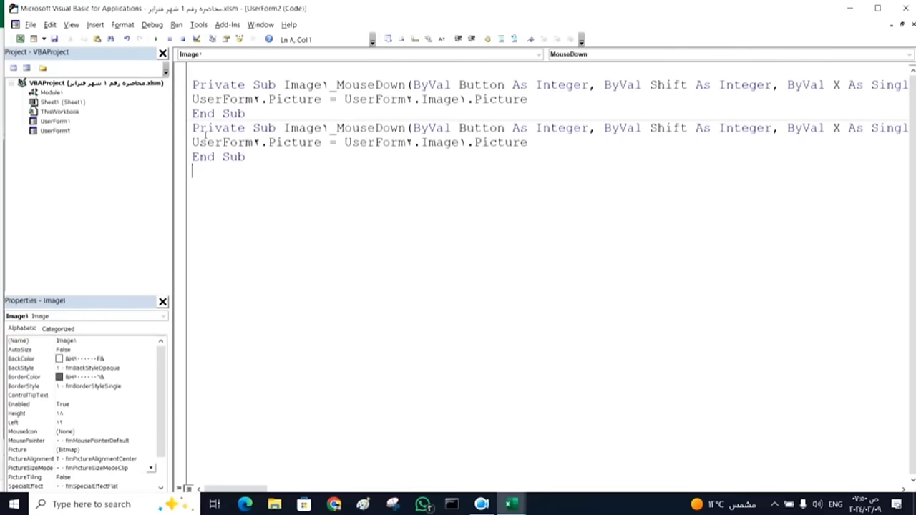
key(ctrl+v)
key(ctrl+v)
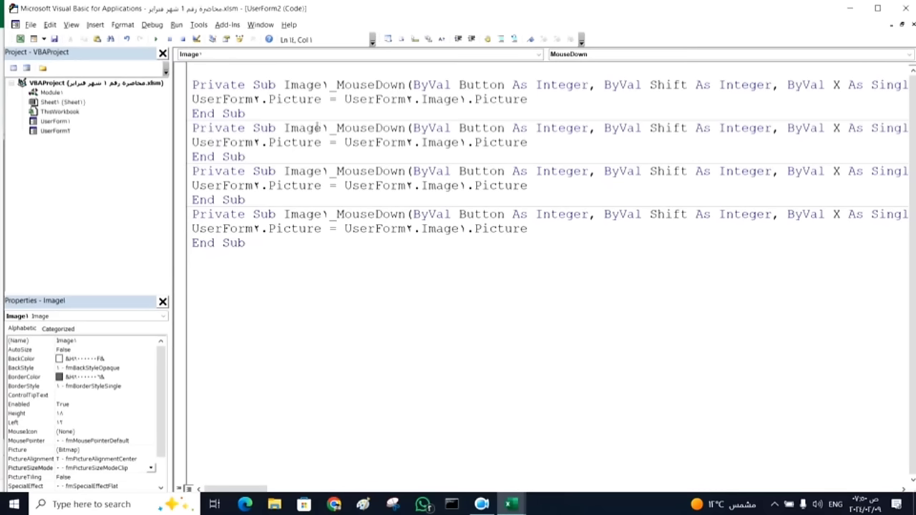
- Renumber the second and third copies to Image2 and Image3 in names and assignment lines
drag(322, 127, 329, 128)
text(2)
drag(460, 142, 466, 141)
text(2)
drag(322, 171, 329, 172)
text(3)
click(460, 186)
drag(460, 186, 469, 186)
text(3)
- Renumber the fourth copy to Image4 and run the form
drag(322, 214, 329, 216)
text(4)
drag(460, 229, 468, 229)
text(4)
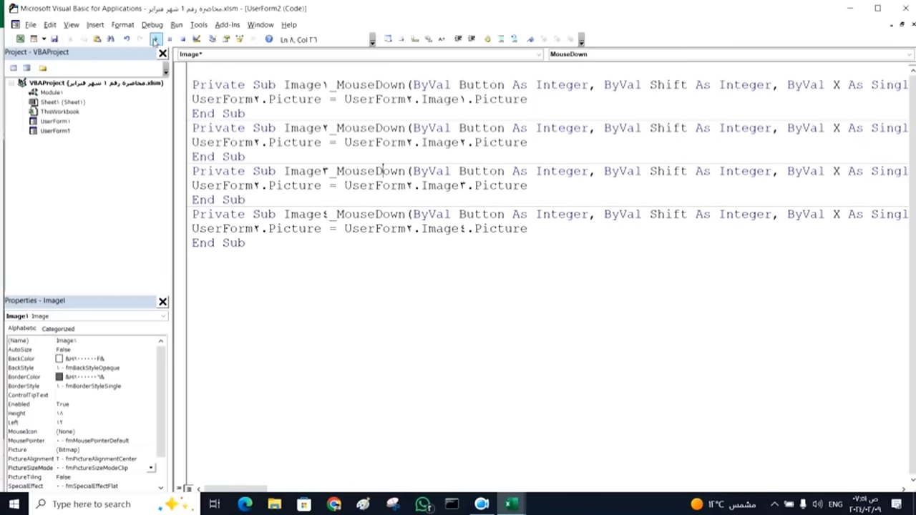
click(154, 40)
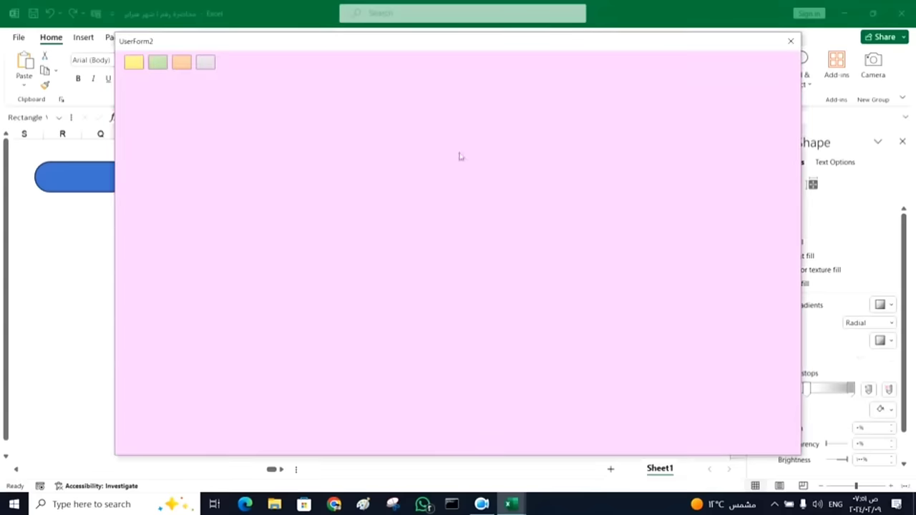
- Cycle repeatedly through the yellow, green, orange and grey gradients, ending on yellow, then close the form
click(132, 64)
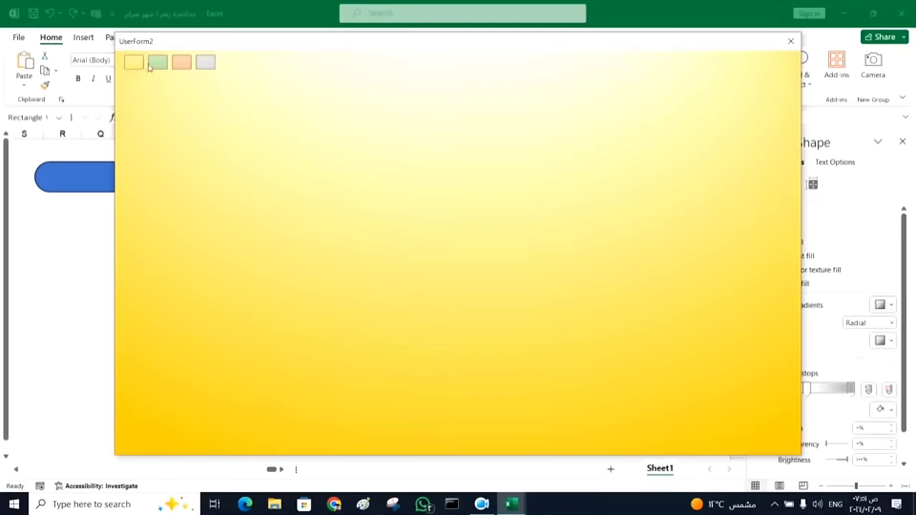
click(154, 66)
click(184, 67)
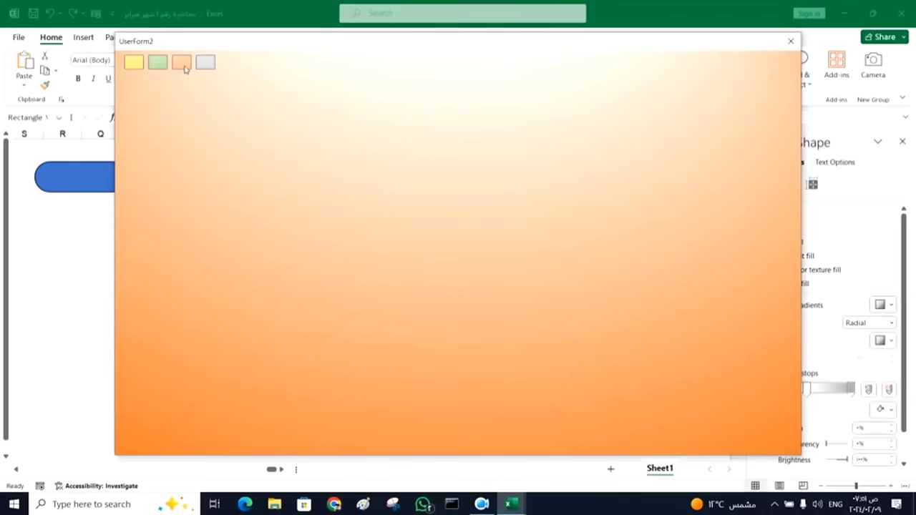
click(204, 64)
click(181, 66)
click(164, 67)
click(137, 65)
click(156, 67)
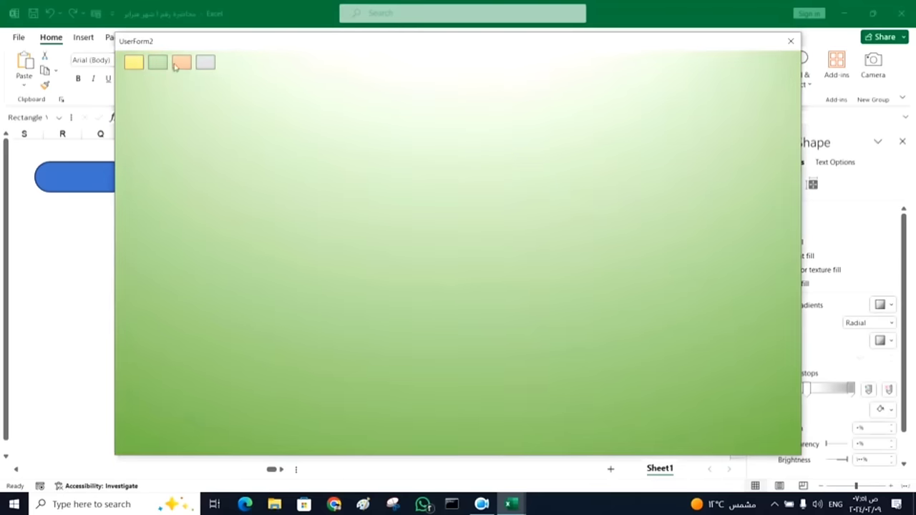
click(182, 67)
click(204, 63)
click(184, 65)
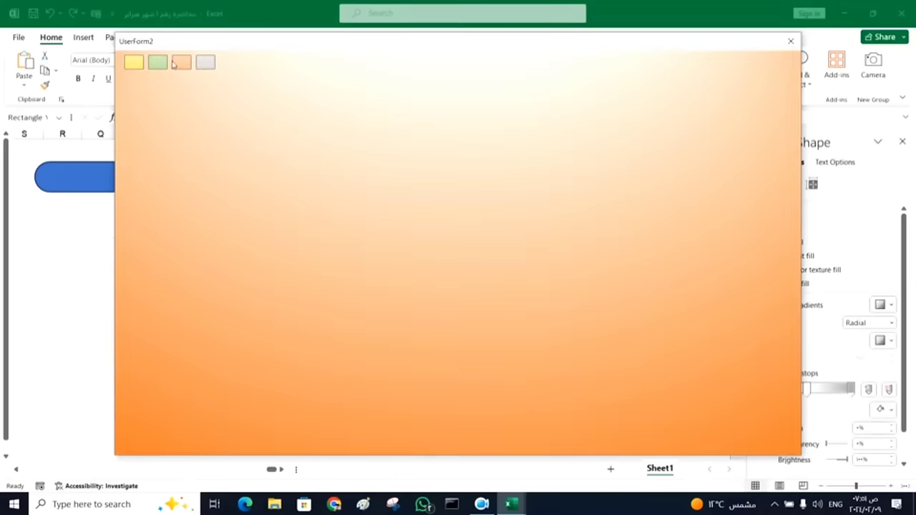
click(160, 64)
click(135, 66)
click(159, 66)
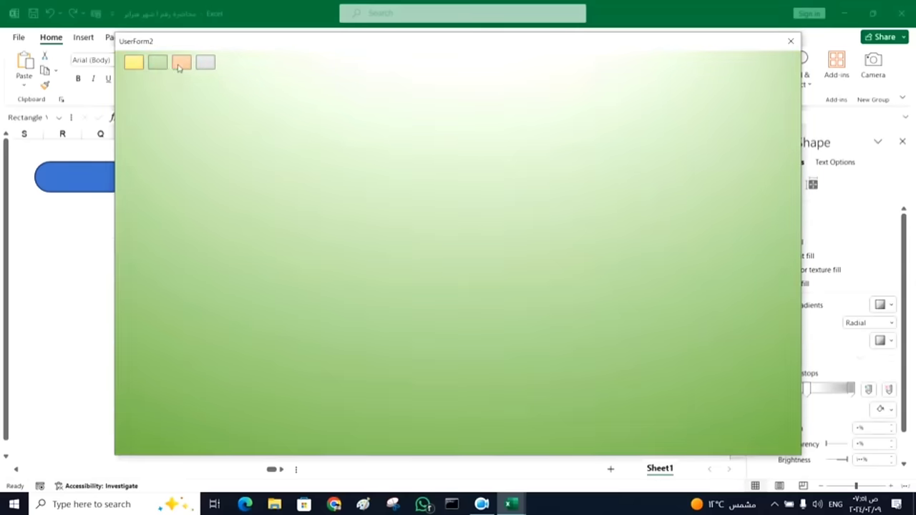
click(182, 64)
click(204, 64)
click(160, 63)
click(141, 64)
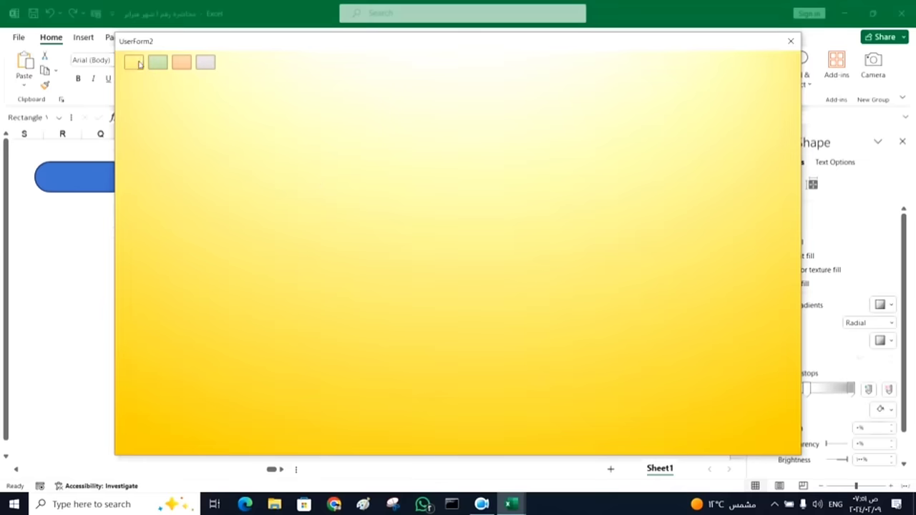
click(790, 40)
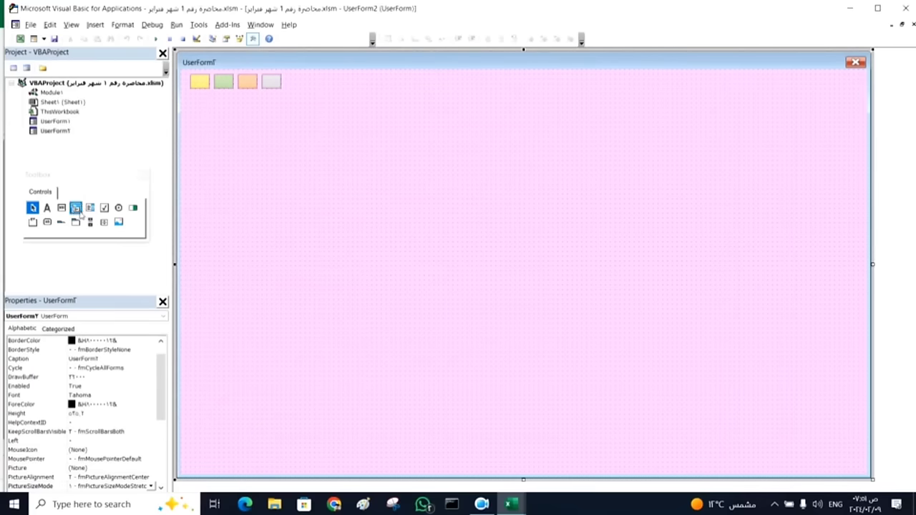
- Draw Label1 on the form below the swatches and set its Height to 20
click(47, 208)
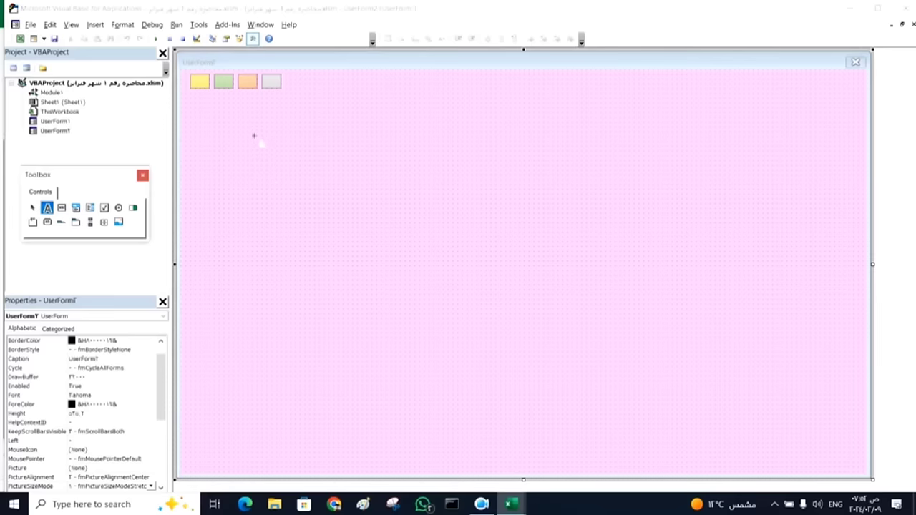
drag(253, 127, 376, 155)
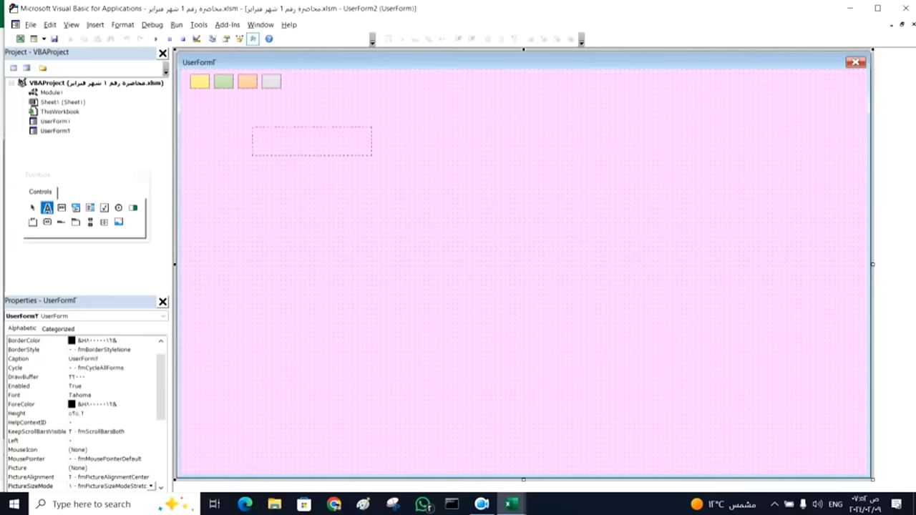
drag(374, 155, 373, 157)
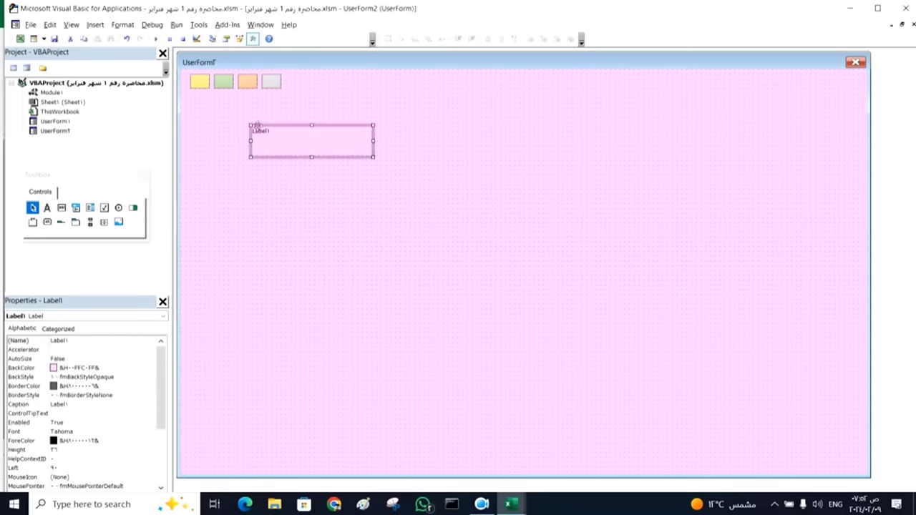
click(60, 449)
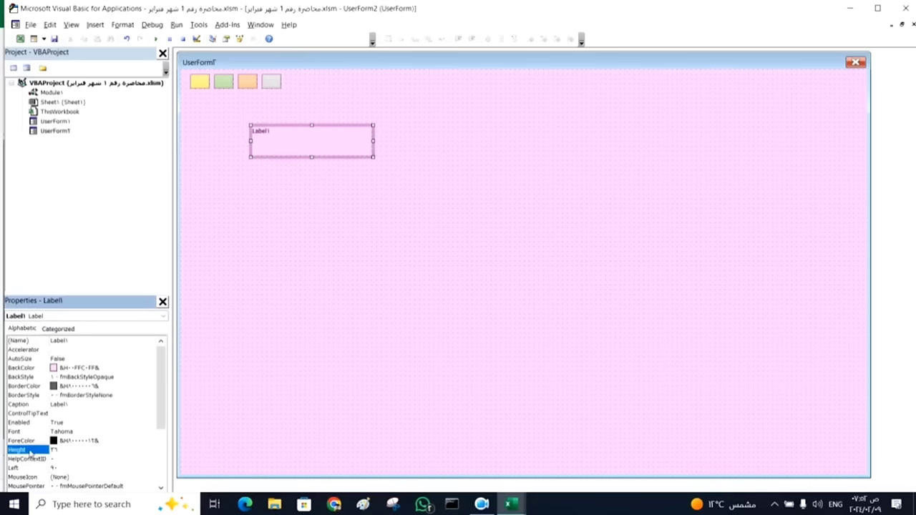
click(63, 451)
text(20)
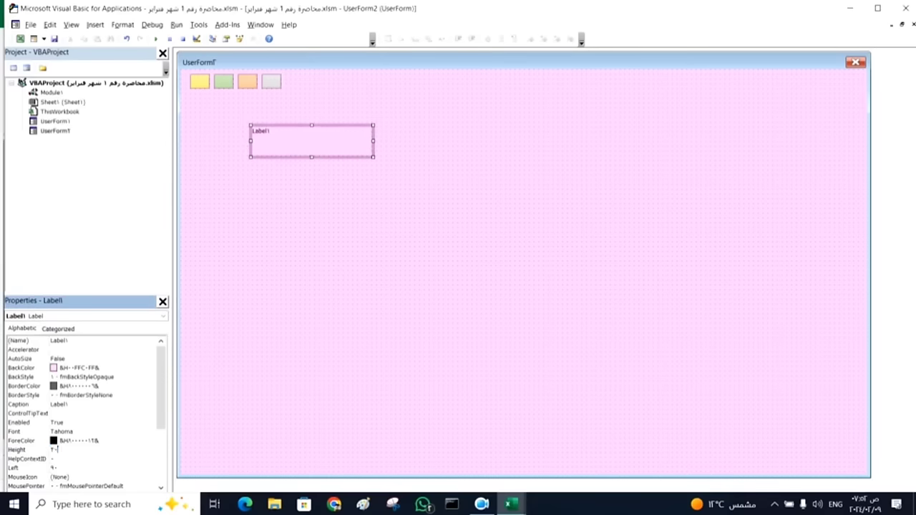
key(Return)
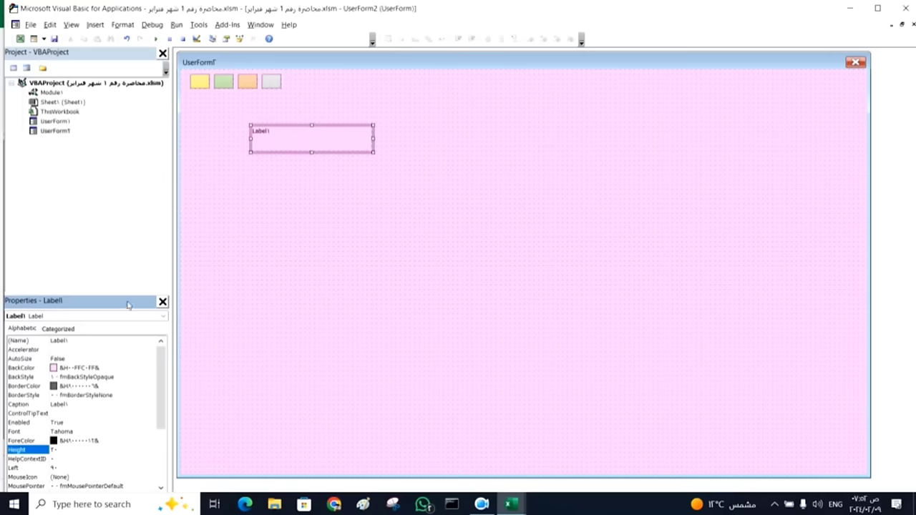
- Give Label1 a black BorderColor and the fmBorderStyleSingle border style
click(296, 161)
click(299, 146)
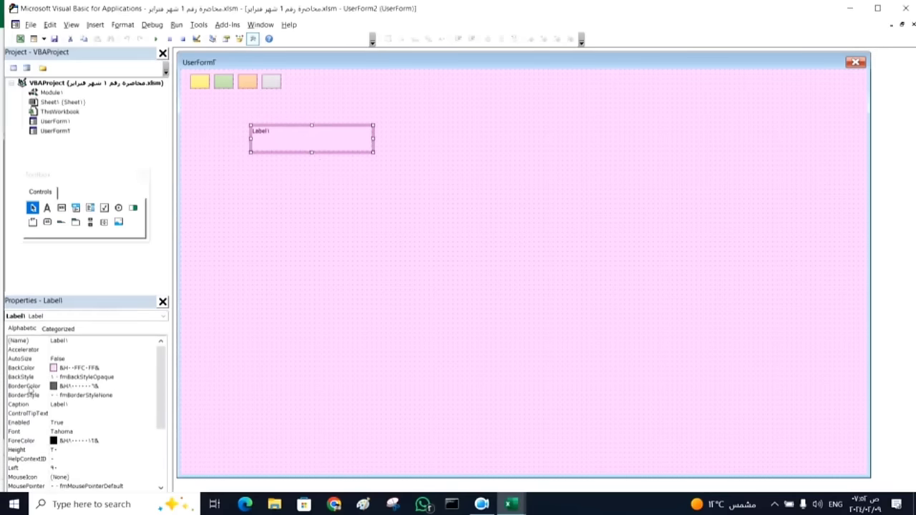
click(149, 389)
click(150, 386)
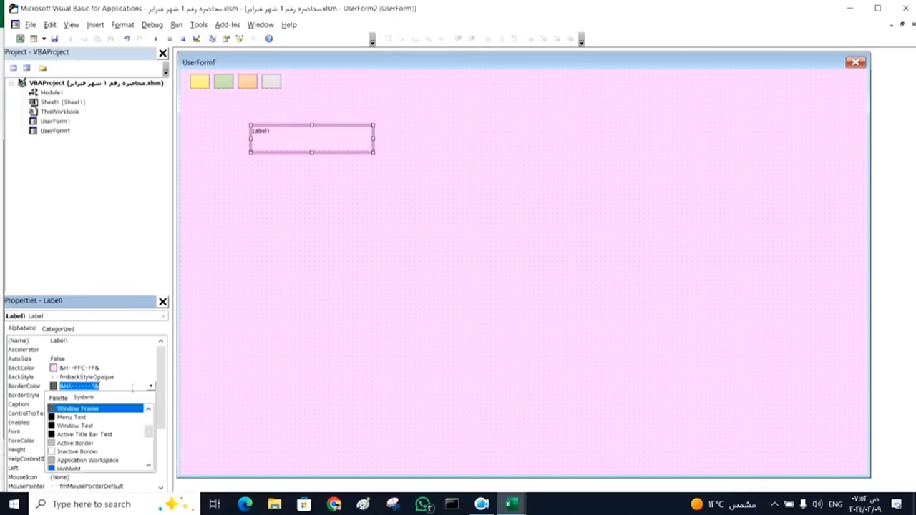
click(65, 398)
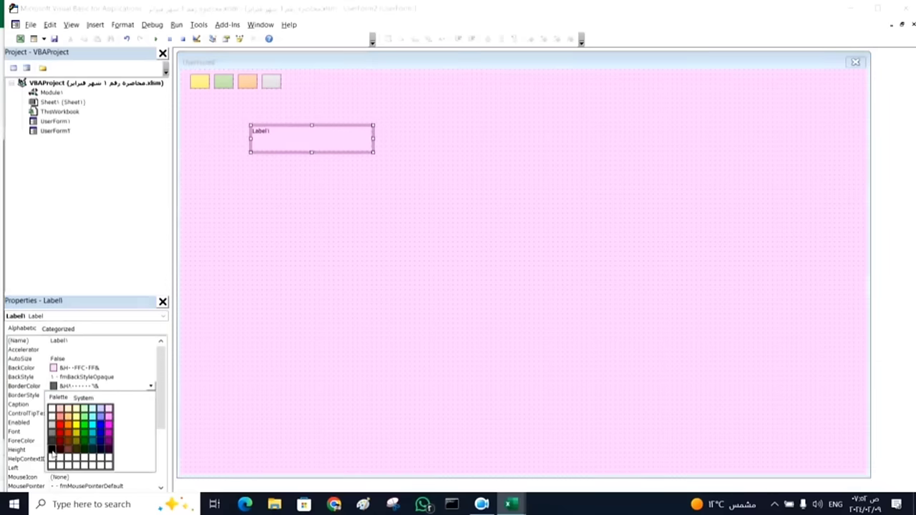
click(51, 450)
click(153, 398)
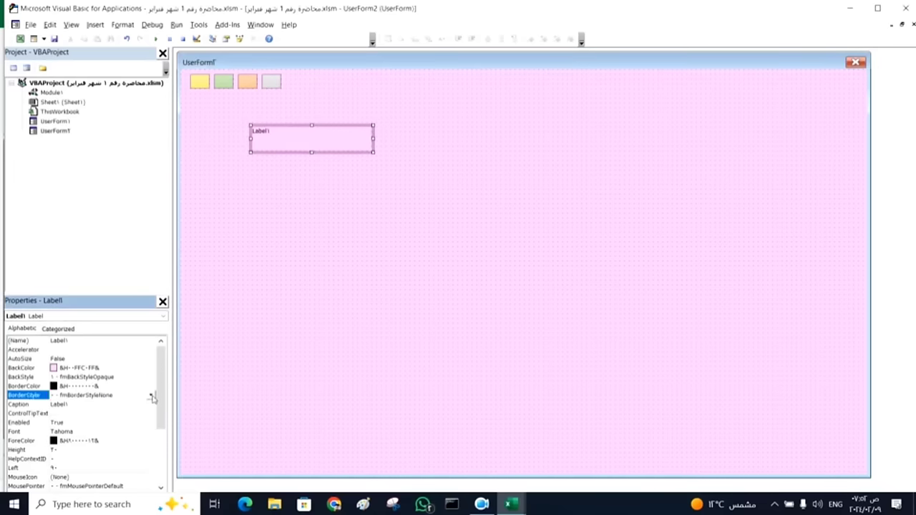
click(151, 396)
click(117, 412)
click(327, 211)
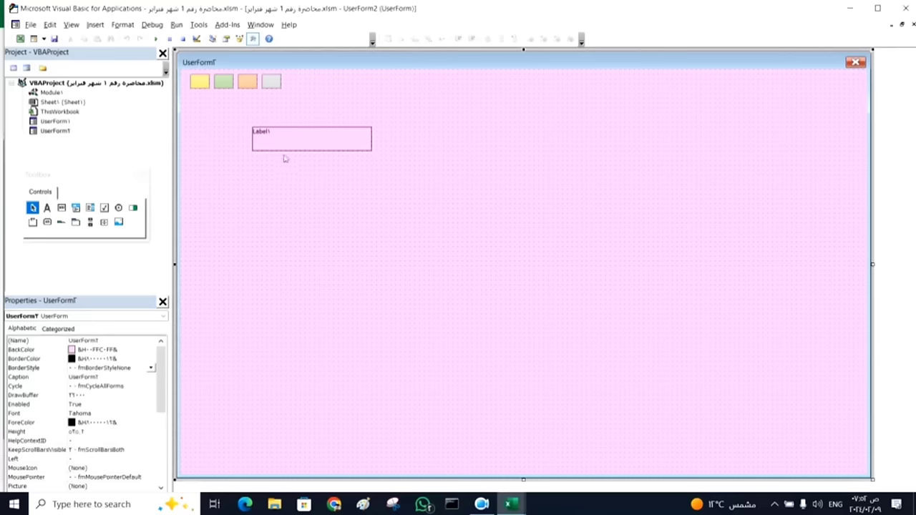
- Set Label1's font to Cairo, Bold, size 16
click(295, 148)
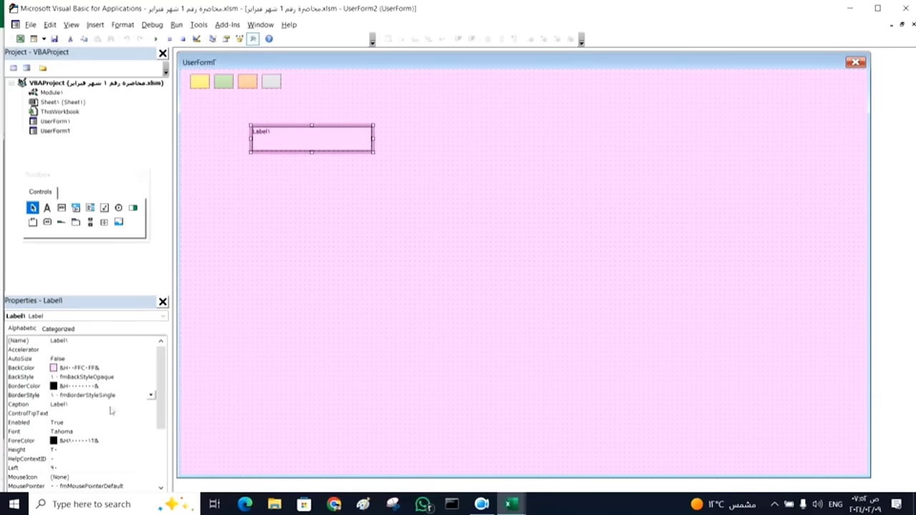
click(93, 432)
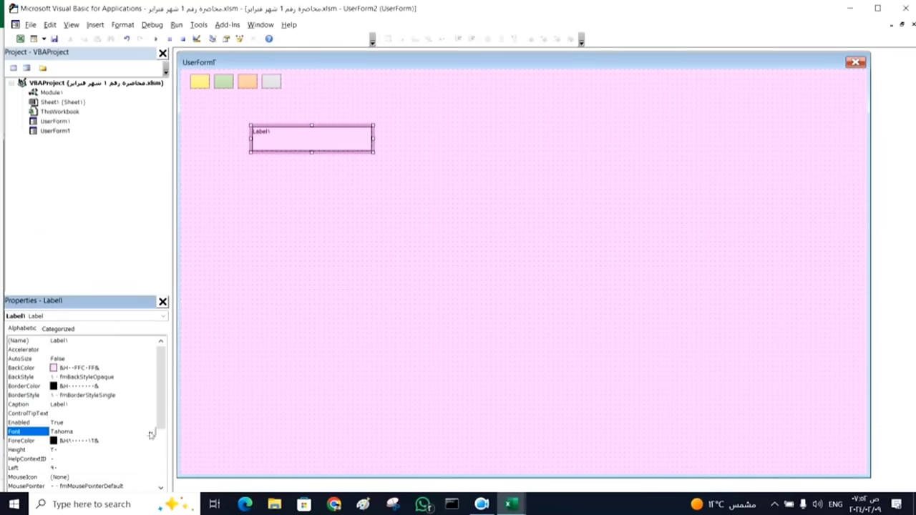
click(150, 433)
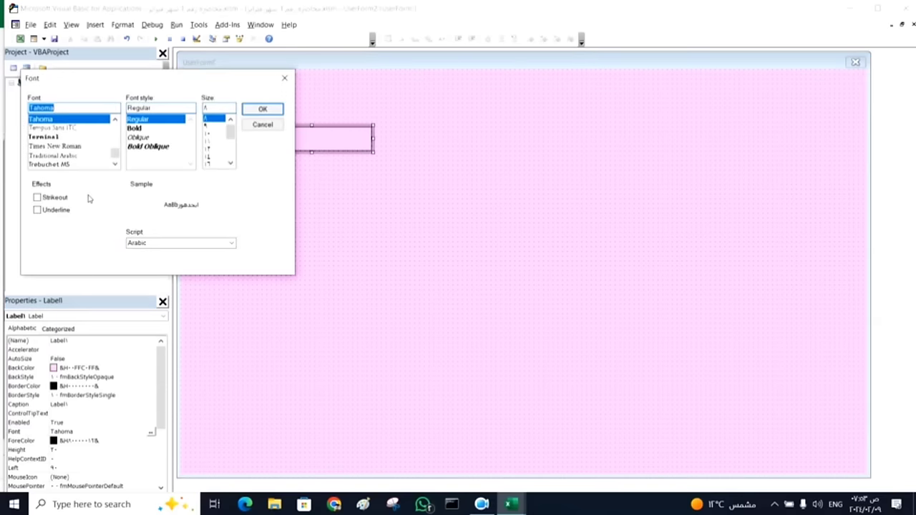
text(c)
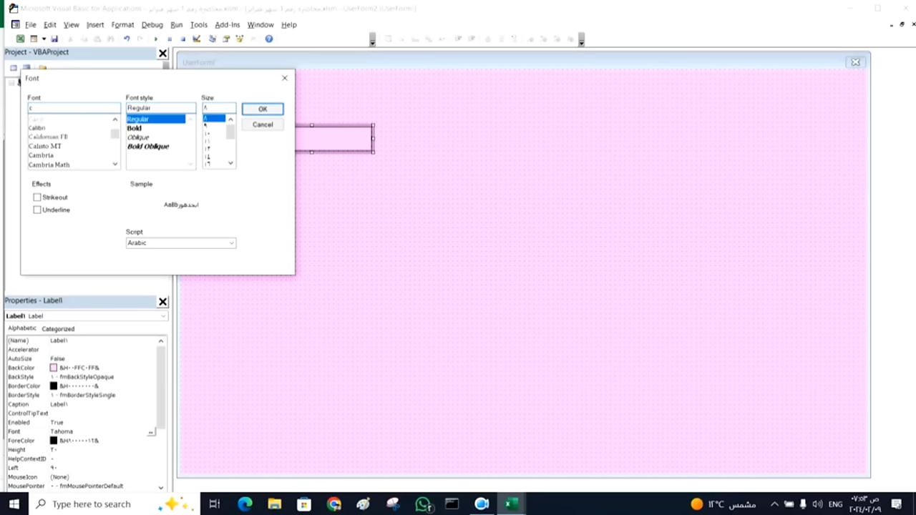
click(36, 119)
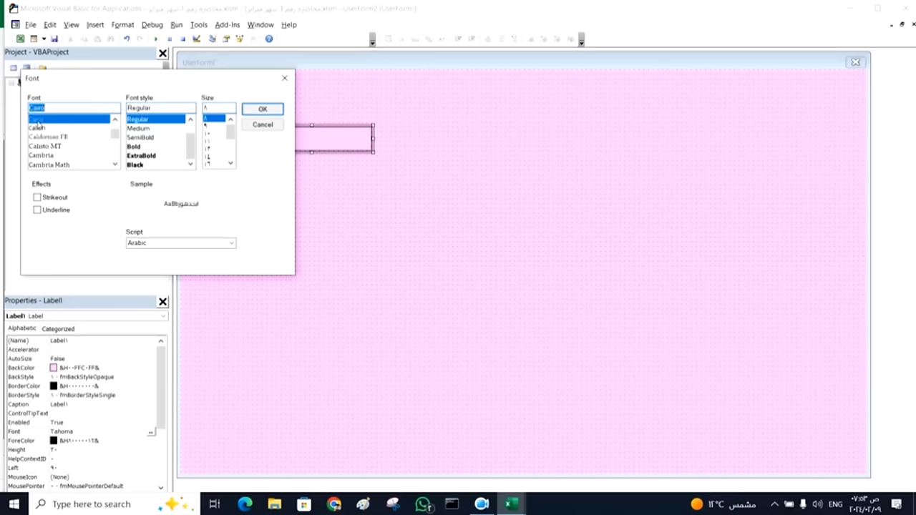
click(136, 148)
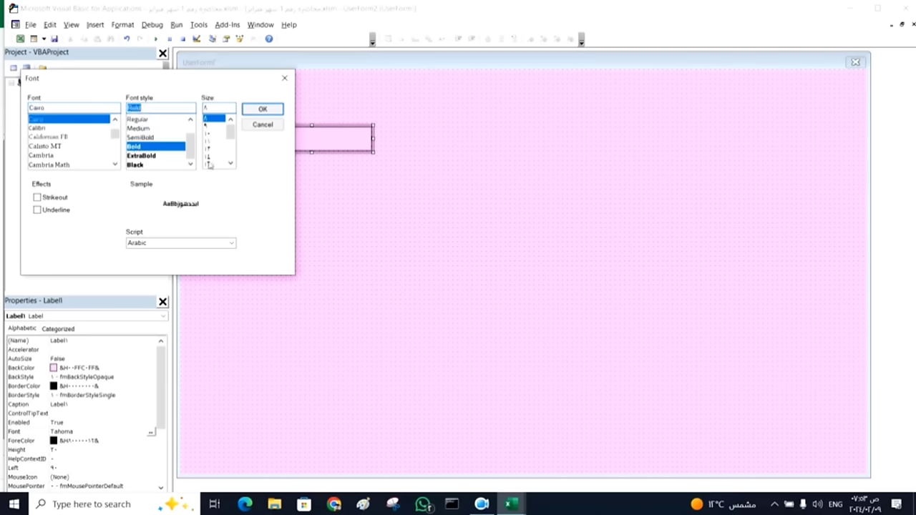
click(209, 164)
click(230, 164)
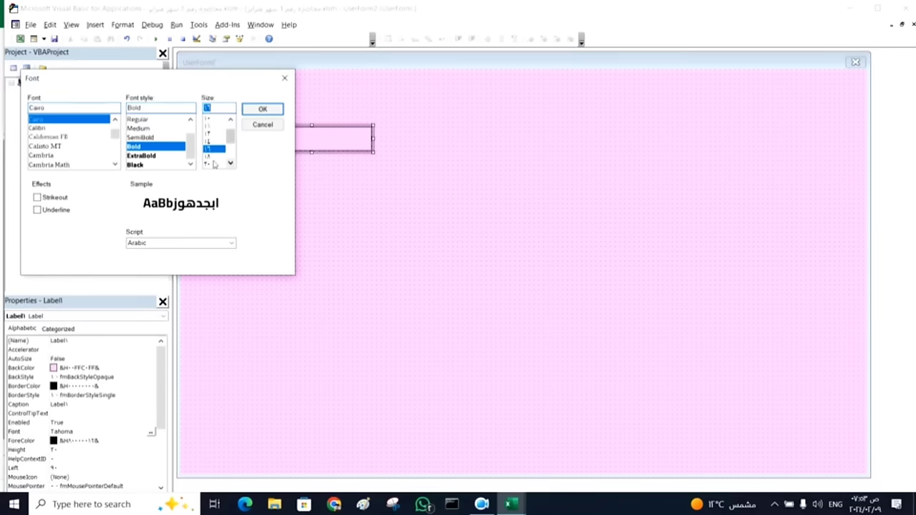
click(216, 157)
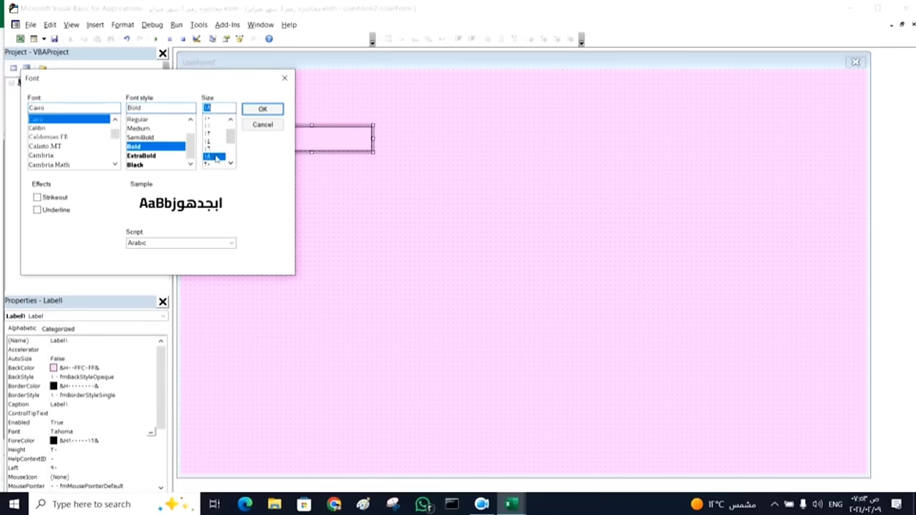
click(262, 109)
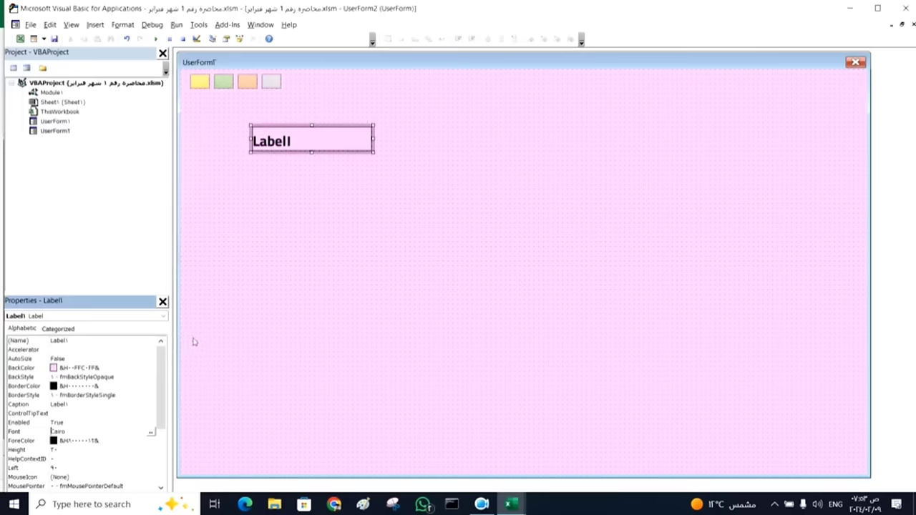
click(150, 432)
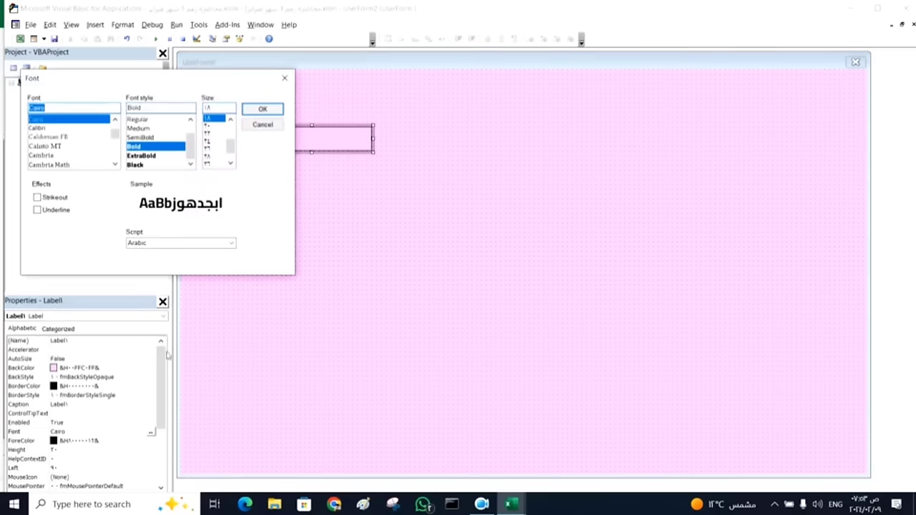
click(230, 119)
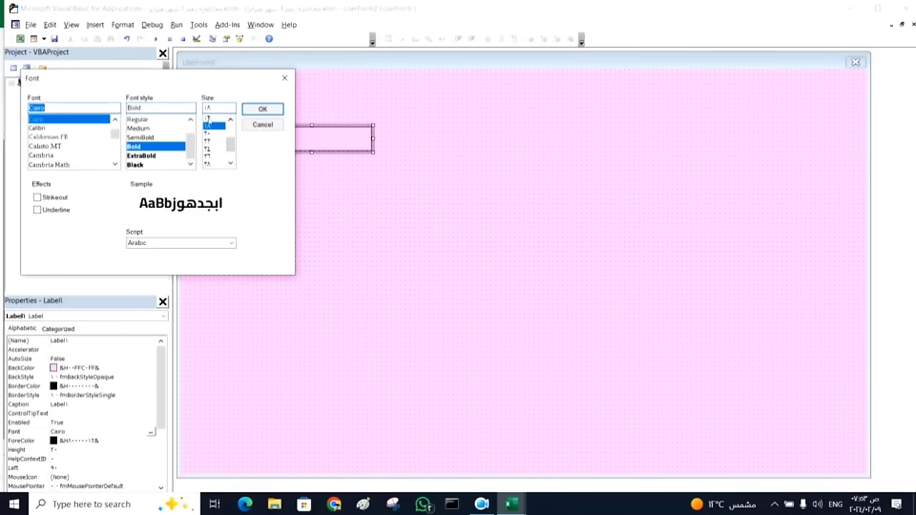
click(211, 118)
click(244, 112)
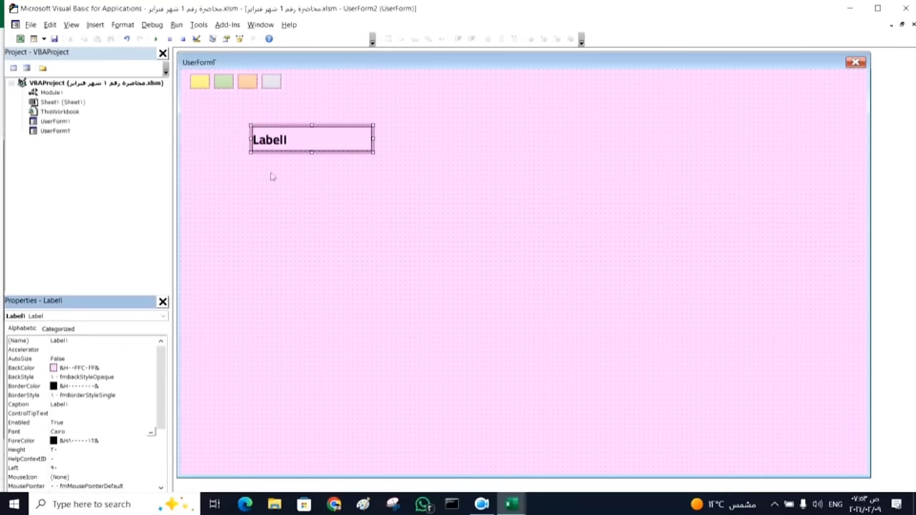
- Set Label1's TextAlign to fmTextAlignCenter
drag(160, 358, 157, 413)
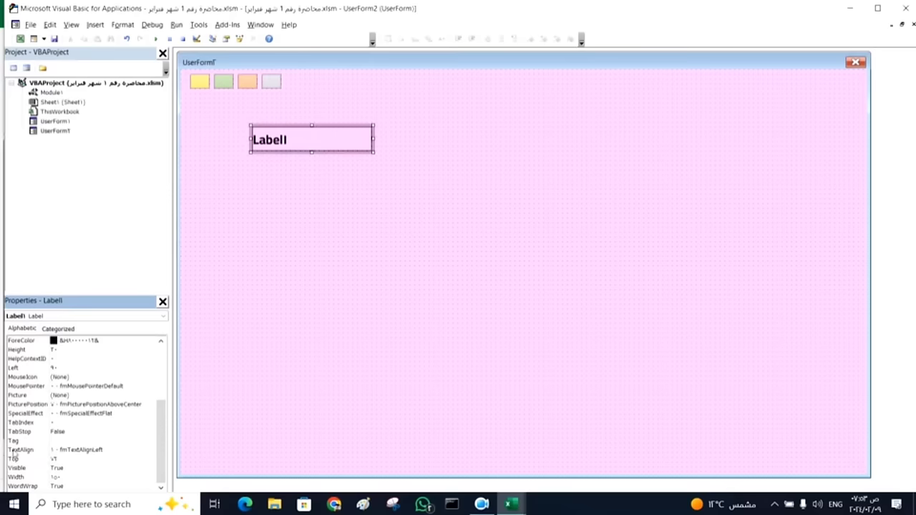
click(15, 450)
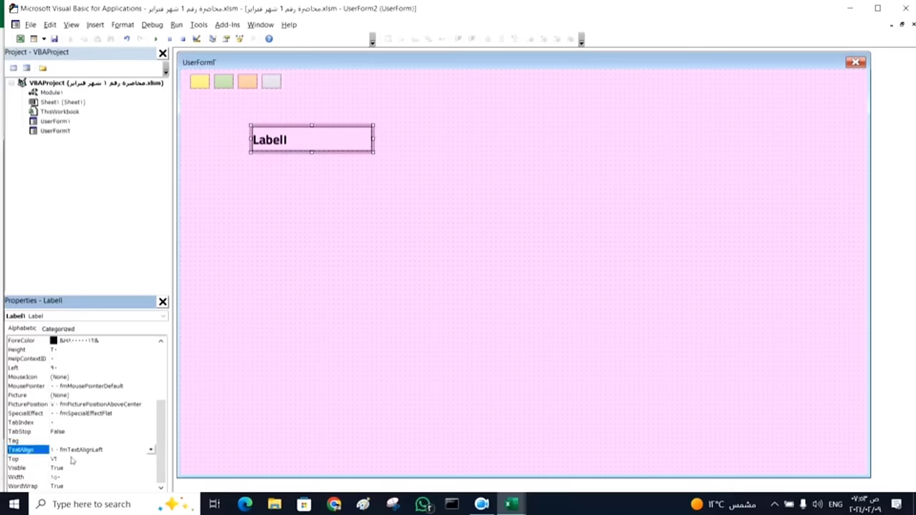
click(151, 451)
click(96, 466)
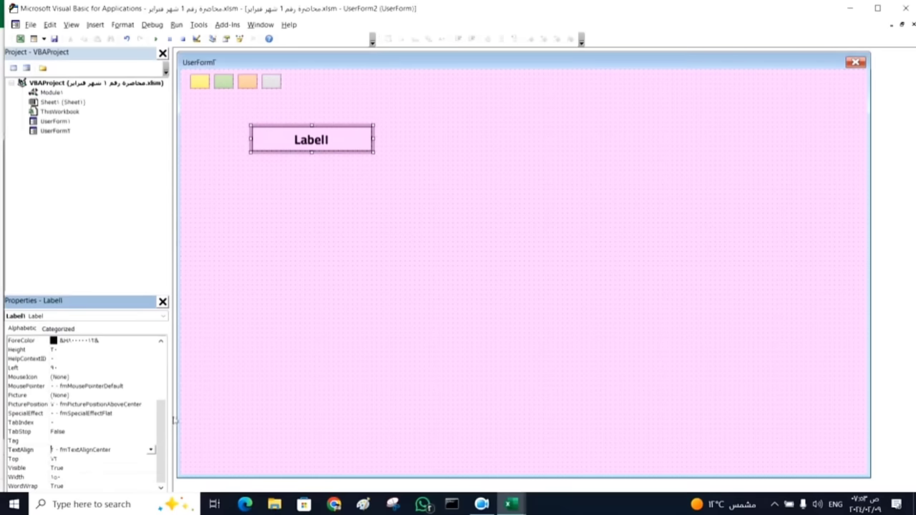
- Copy Label1 and paste a second copy directly beneath it
click(372, 264)
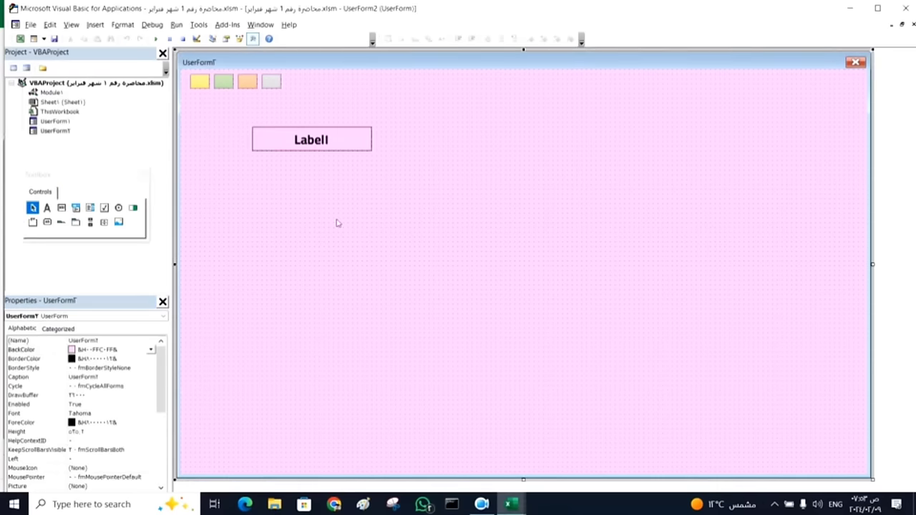
click(364, 138)
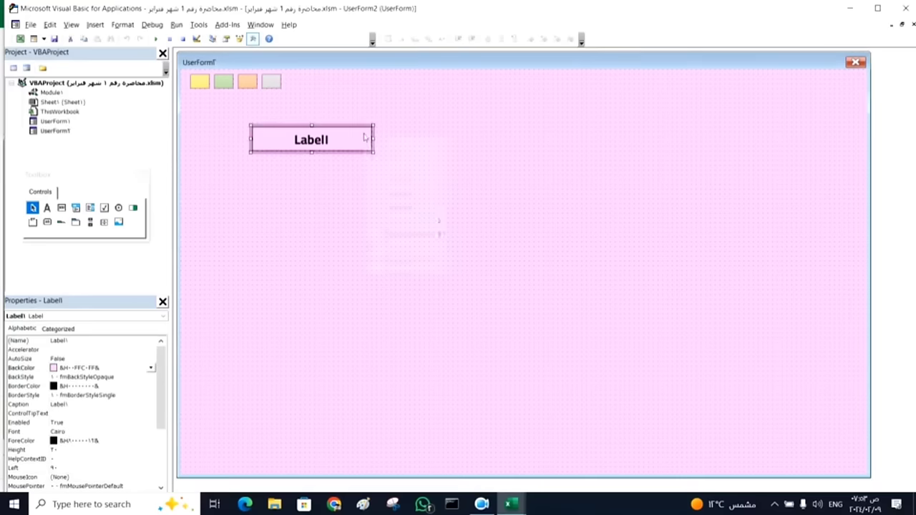
right_click(368, 138)
click(362, 196)
right_click(363, 206)
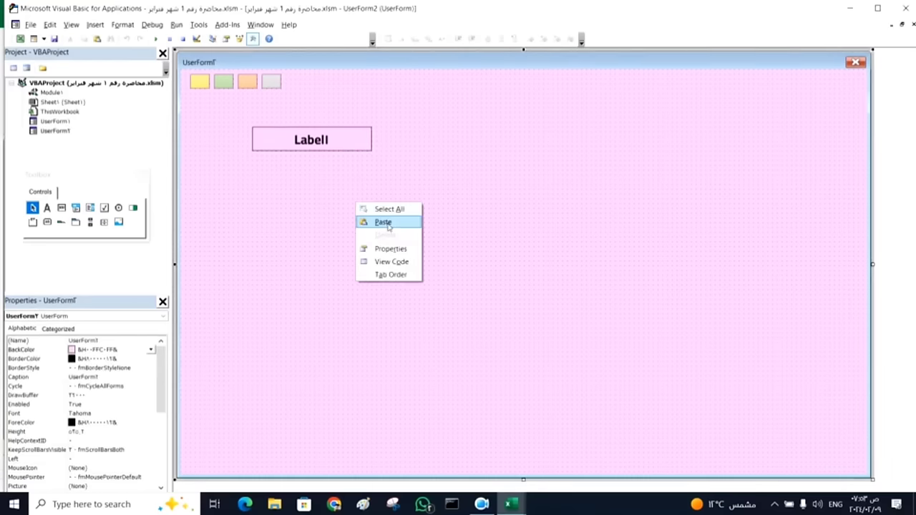
click(382, 221)
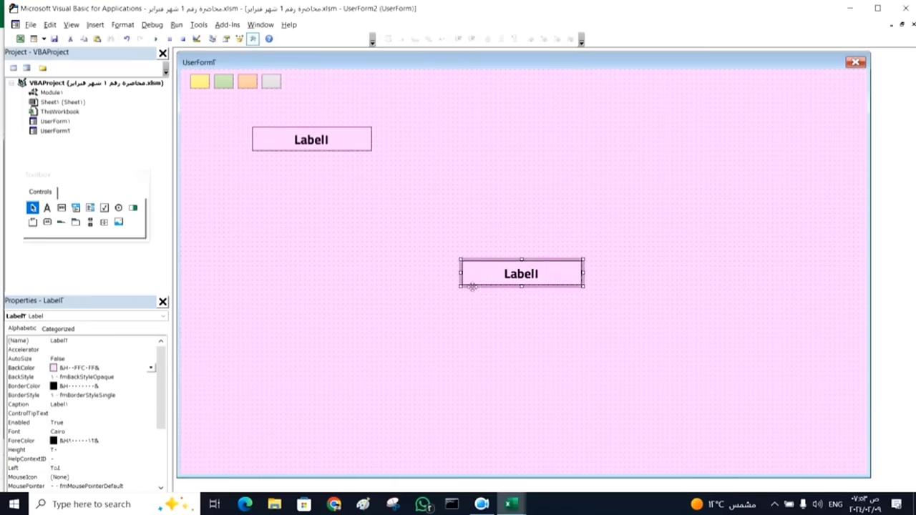
drag(472, 285, 265, 188)
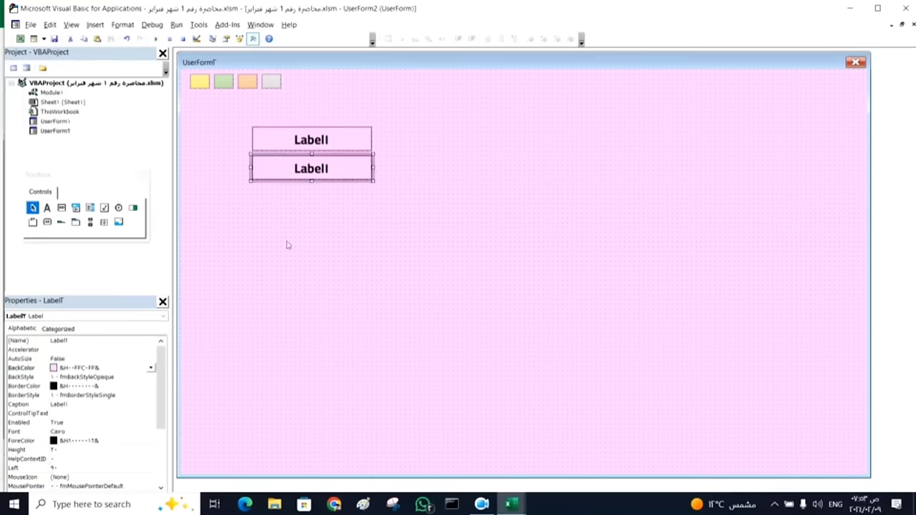
- Paste three more label copies, stacking them as the third, fourth and fifth in the column
right_click(289, 244)
click(308, 265)
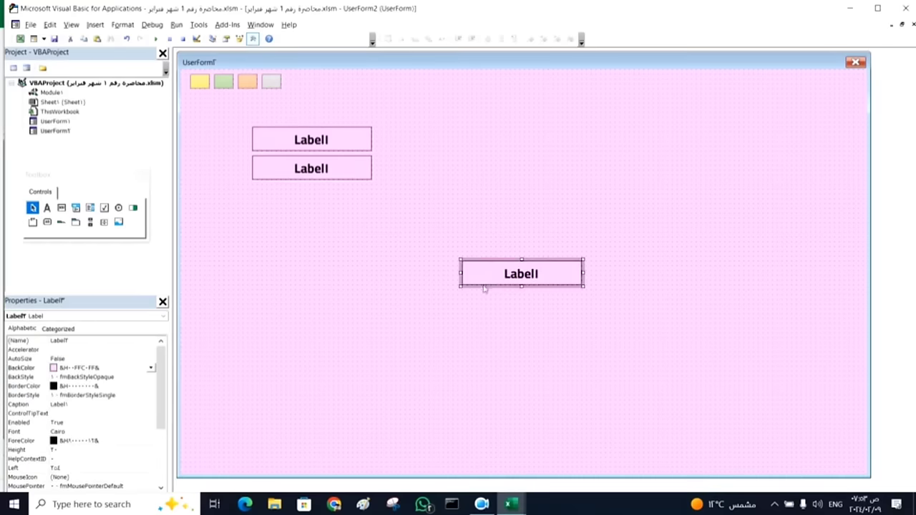
drag(483, 288, 274, 215)
right_click(304, 285)
click(332, 308)
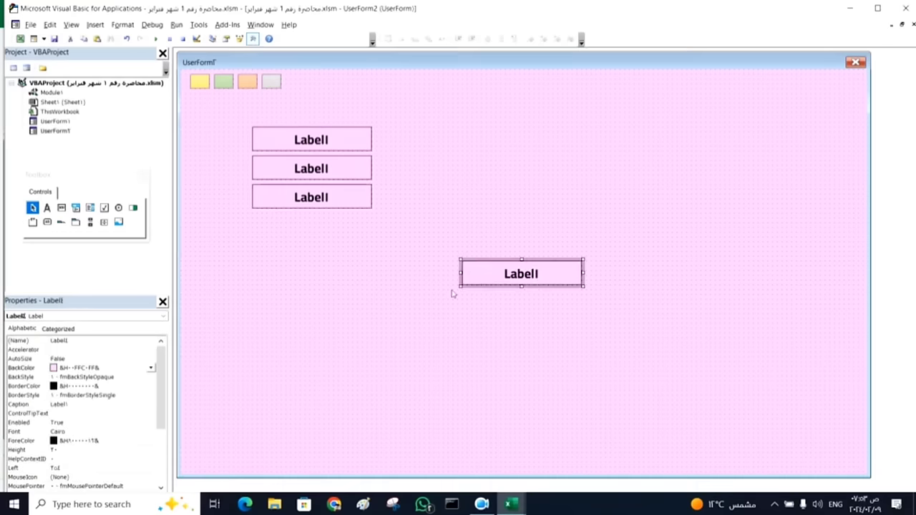
drag(467, 287, 259, 242)
right_click(306, 299)
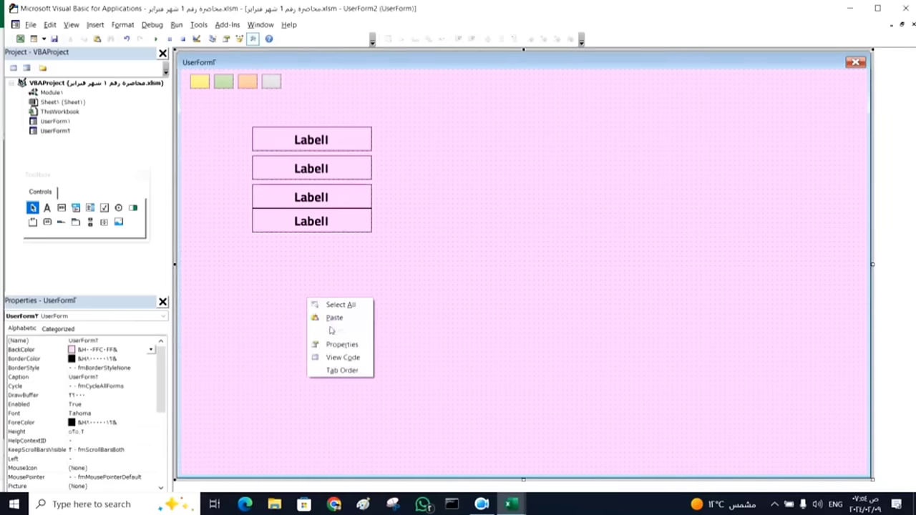
click(334, 319)
drag(471, 287, 266, 269)
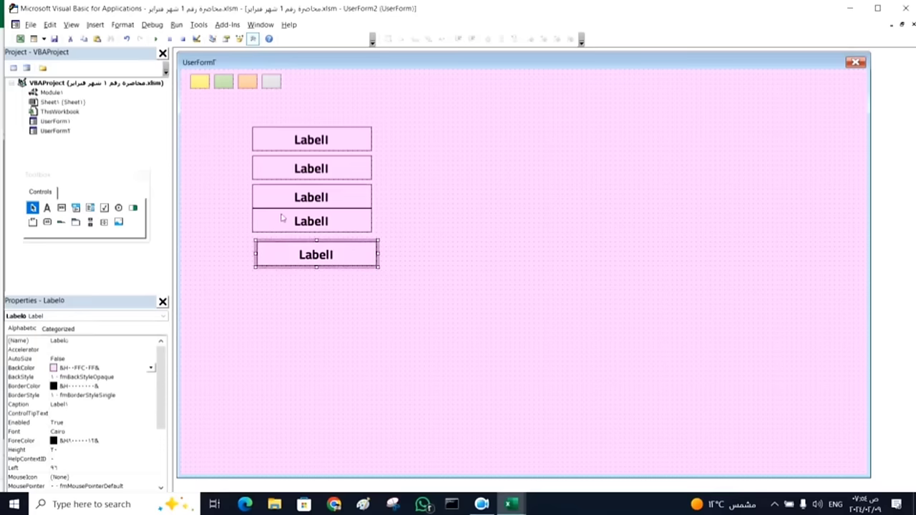
- Line up the fourth and fifth labels with the column, then select all five labels
drag(282, 218, 286, 224)
click(331, 290)
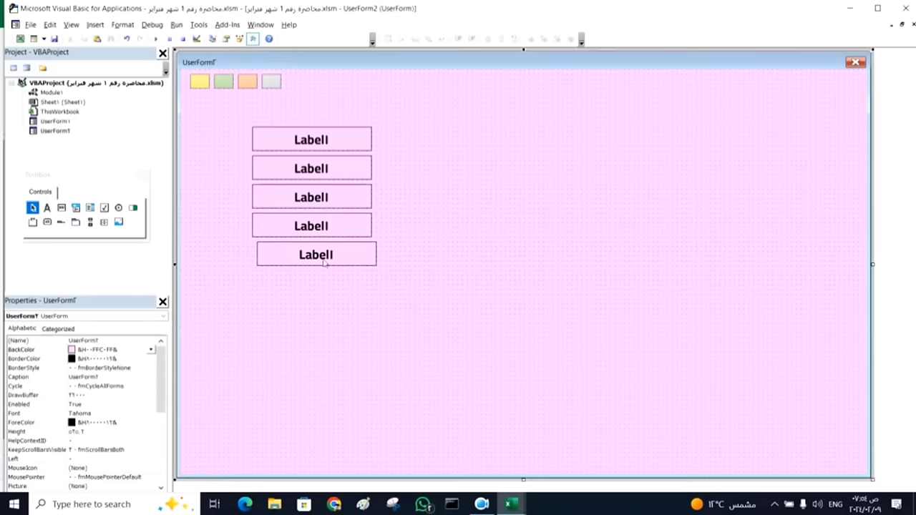
click(324, 264)
drag(322, 262, 317, 262)
click(320, 315)
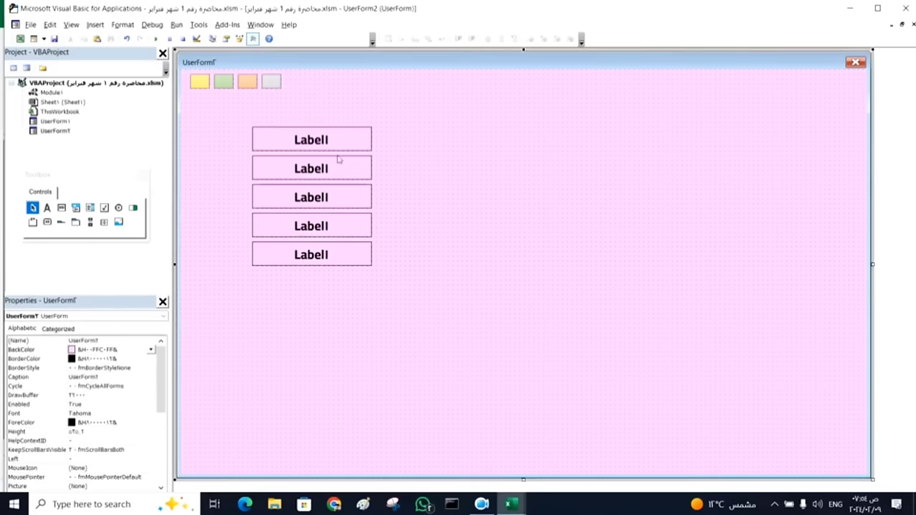
click(342, 146)
click(343, 172)
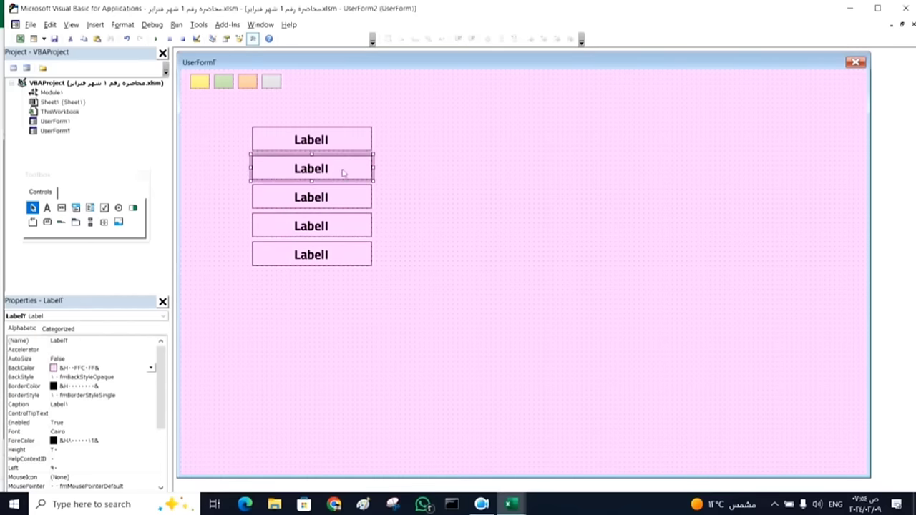
click(336, 198)
click(326, 226)
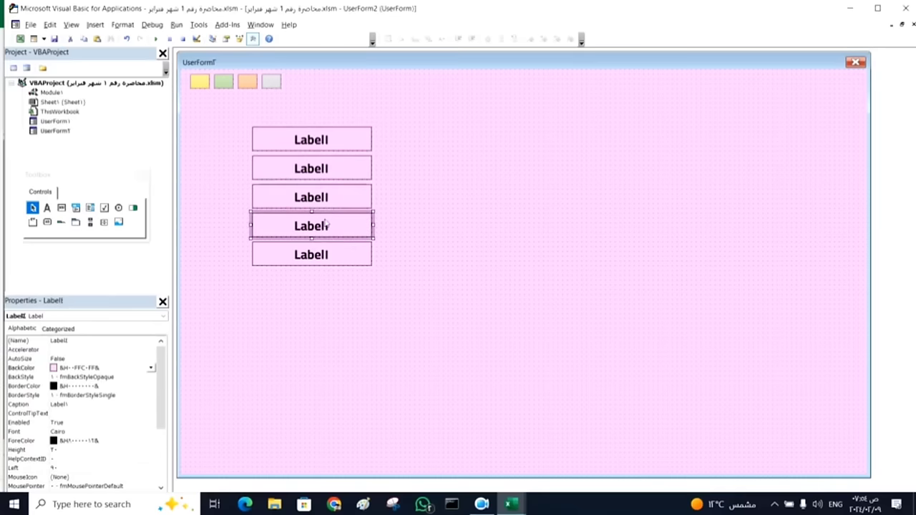
click(322, 260)
click(341, 306)
drag(340, 305, 322, 102)
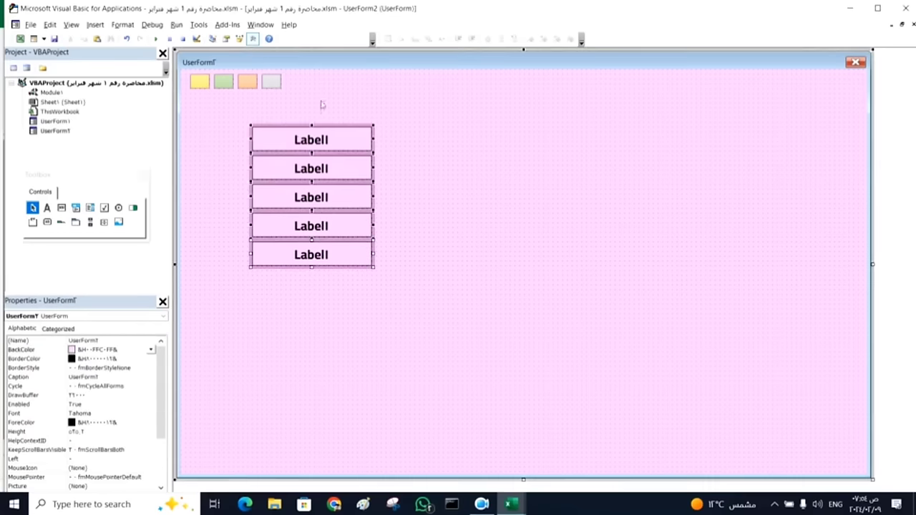
- Copy the five selected labels and paste the copies below the existing column
right_click(299, 139)
click(324, 156)
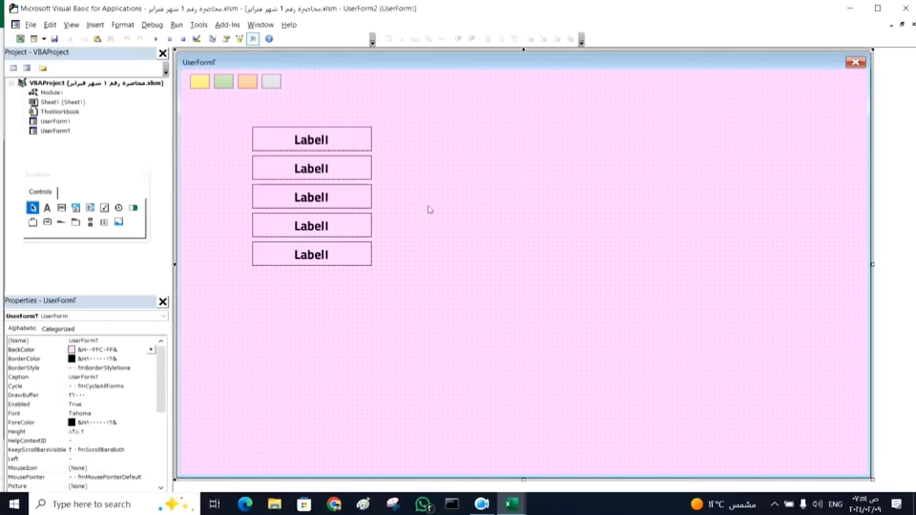
right_click(429, 209)
click(452, 227)
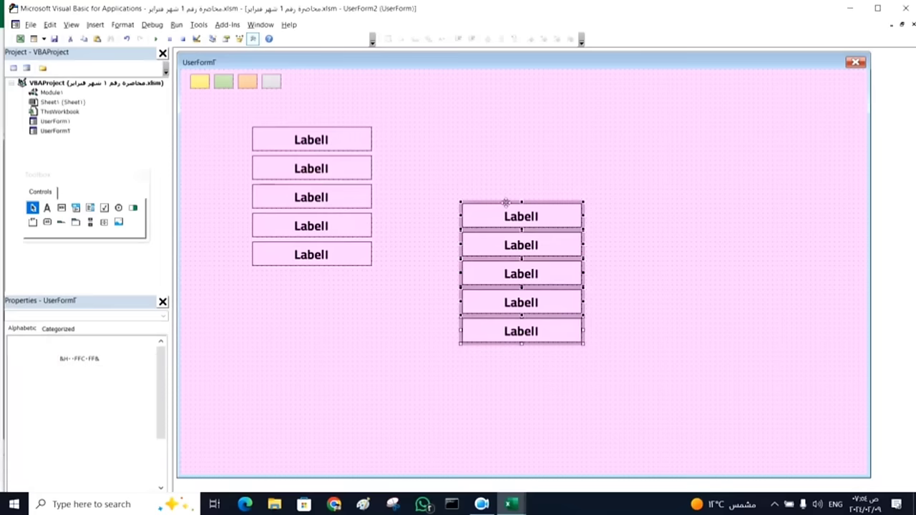
drag(507, 207, 298, 274)
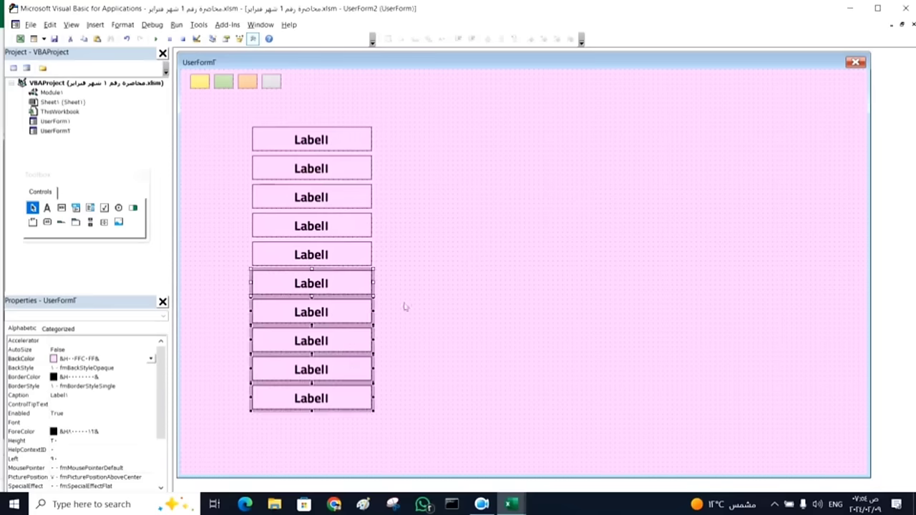
click(405, 307)
- Rearrange the pasted labels so labels six through ten fill the column evenly
click(331, 293)
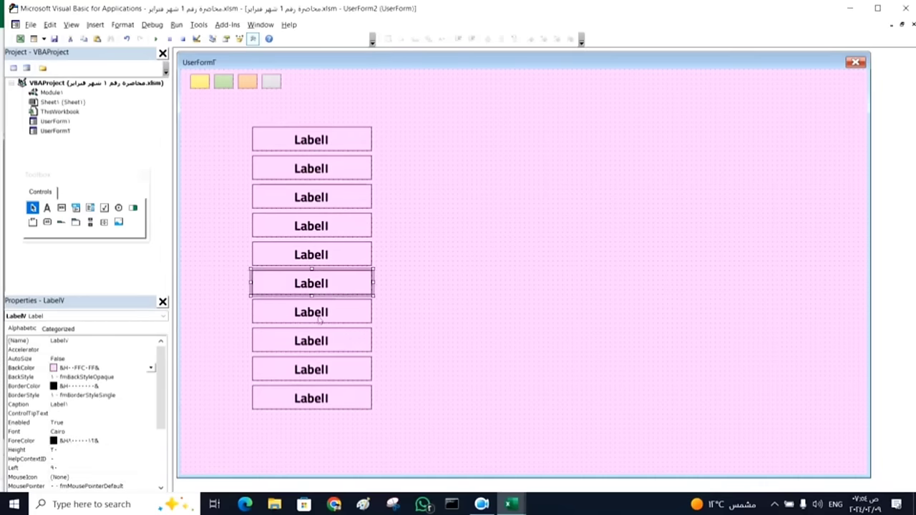
click(320, 315)
click(323, 343)
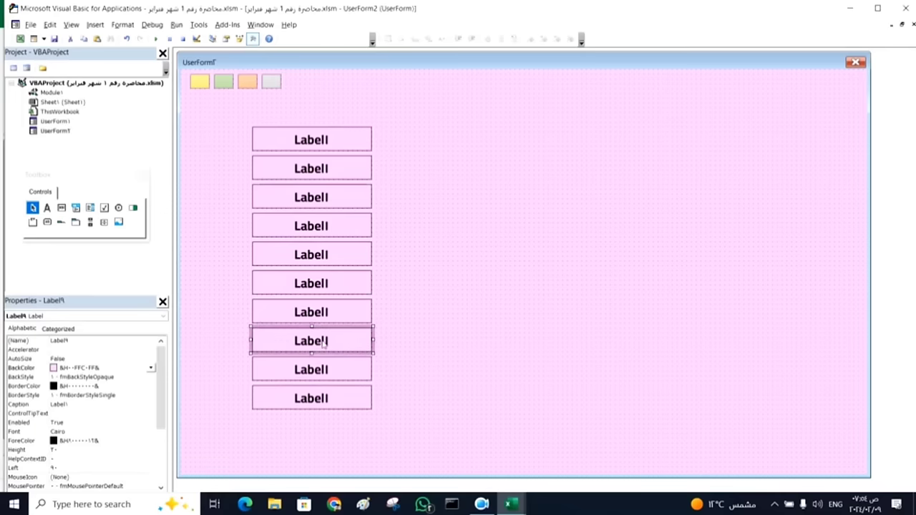
click(322, 372)
click(326, 398)
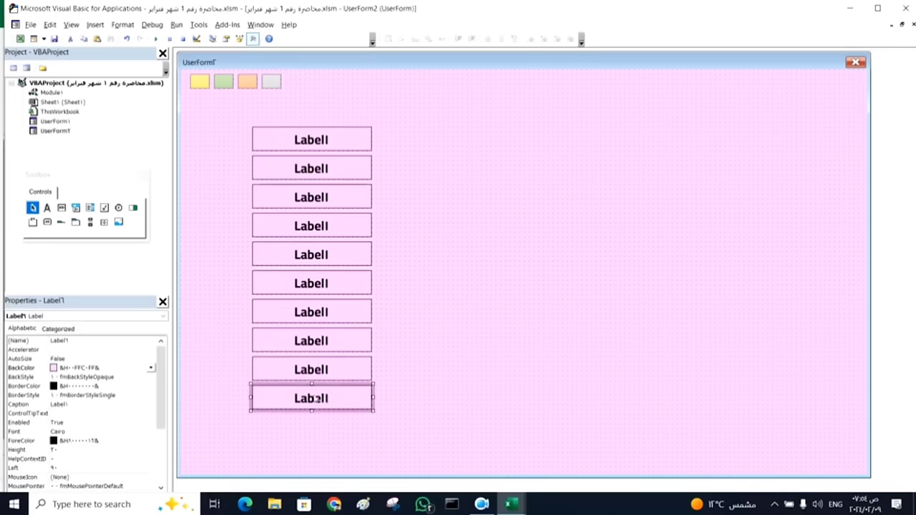
mouse_move(334, 410)
mouse_down()
mouse_move(428, 372)
mouse_move(515, 279)
mouse_up()
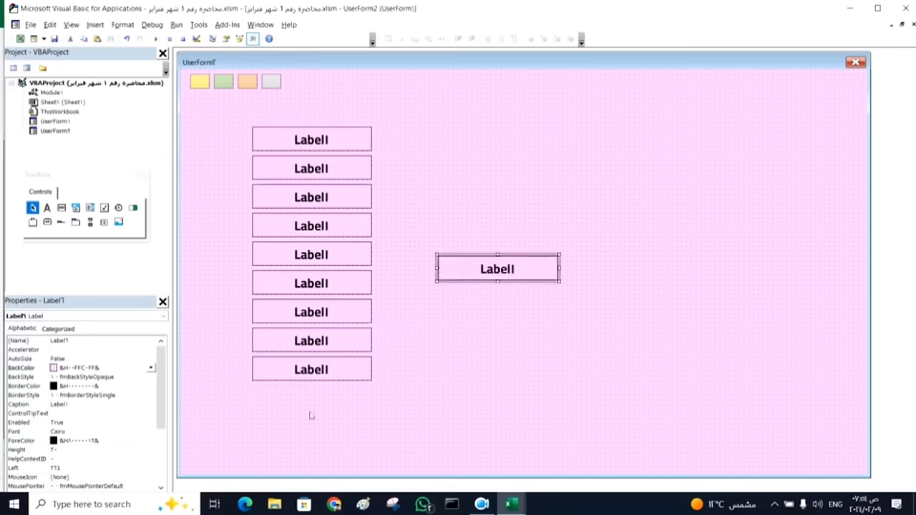
click(298, 328)
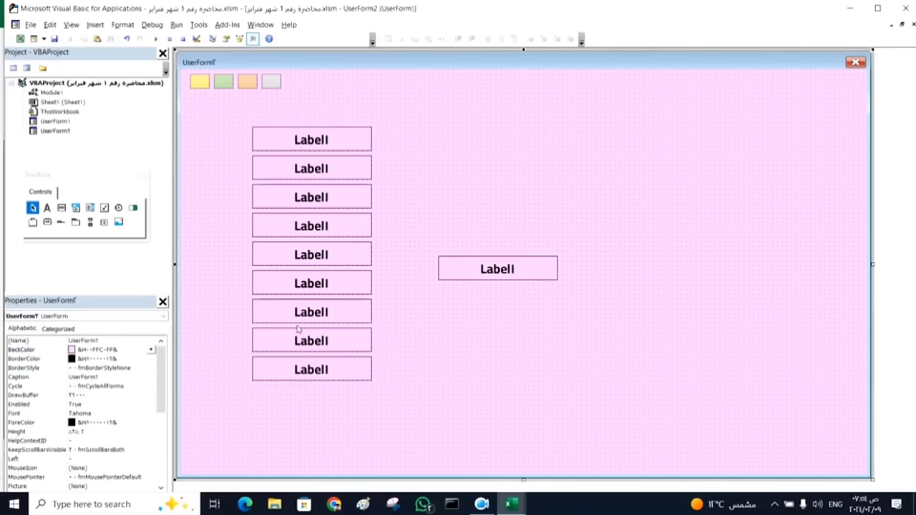
click(304, 316)
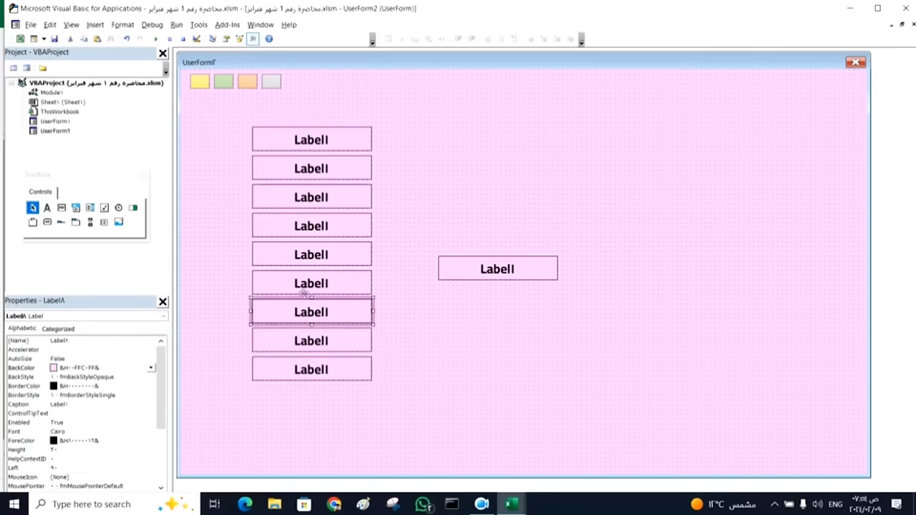
click(309, 279)
mouse_move(309, 396)
mouse_down()
mouse_move(310, 291)
mouse_move(313, 315)
mouse_up()
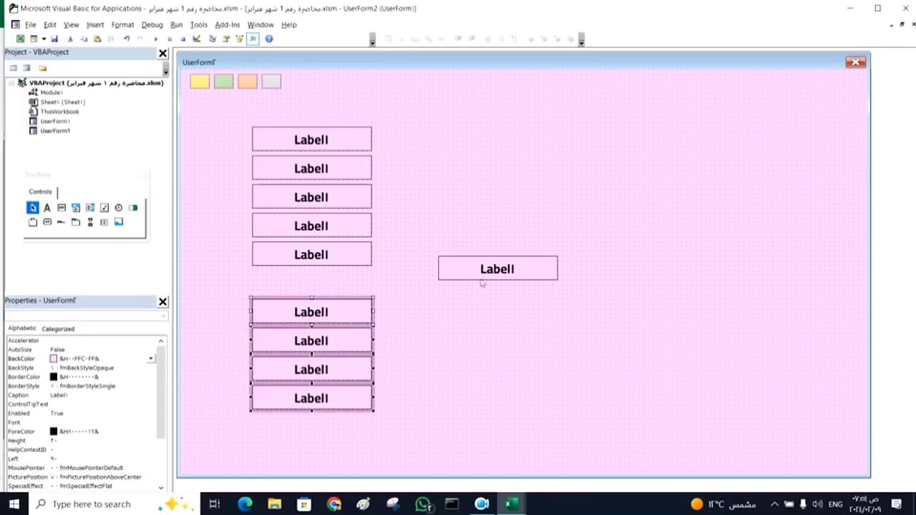
drag(481, 281, 296, 290)
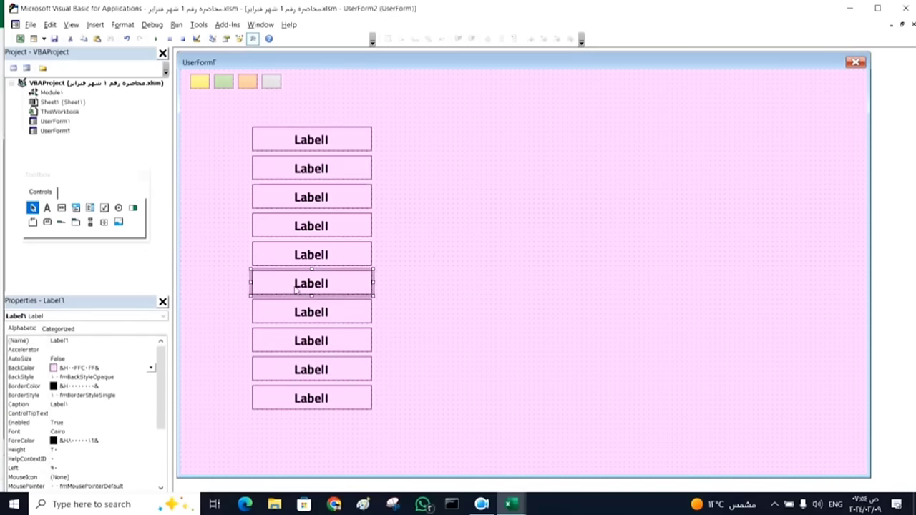
click(460, 277)
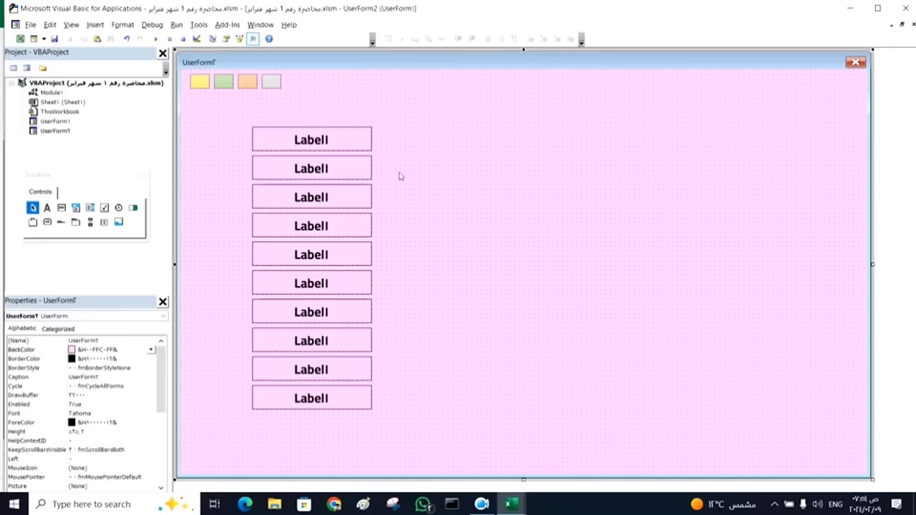
- Check each of the ten stacked labels from top to bottom for alignment
click(349, 148)
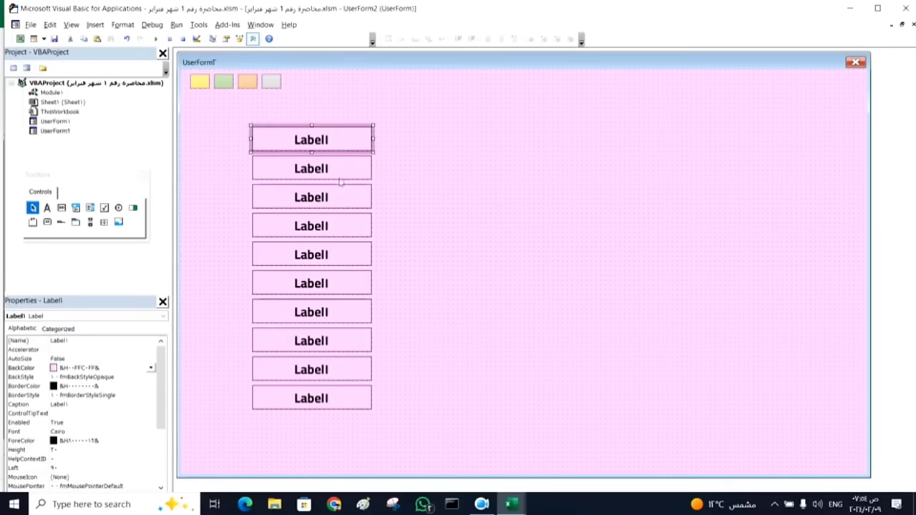
click(341, 175)
click(341, 196)
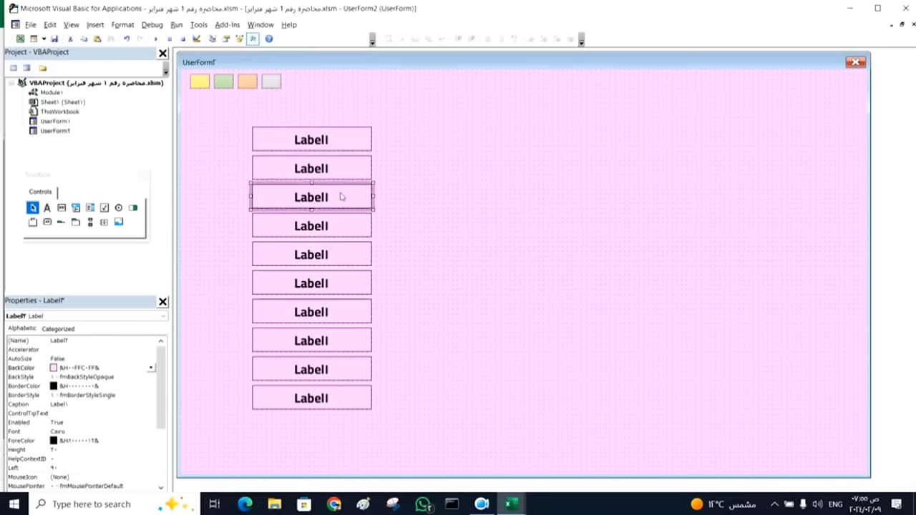
click(341, 227)
click(344, 259)
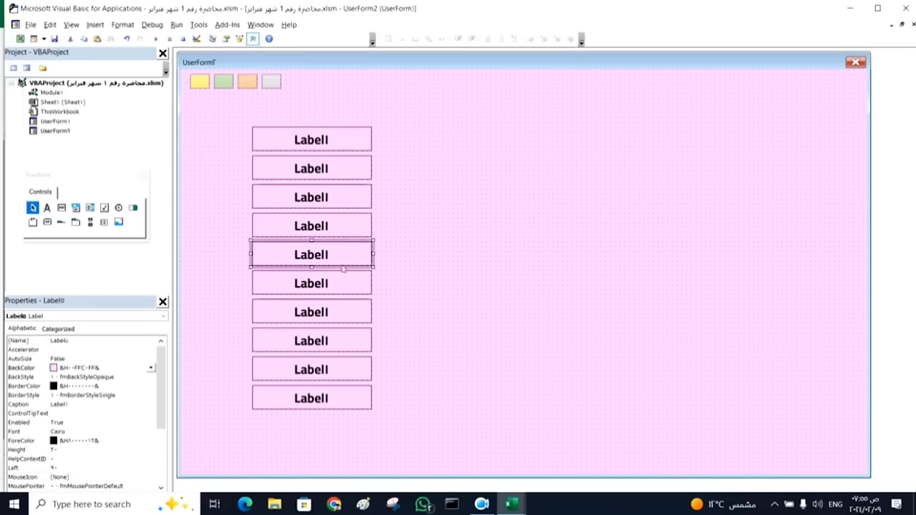
click(345, 287)
click(342, 312)
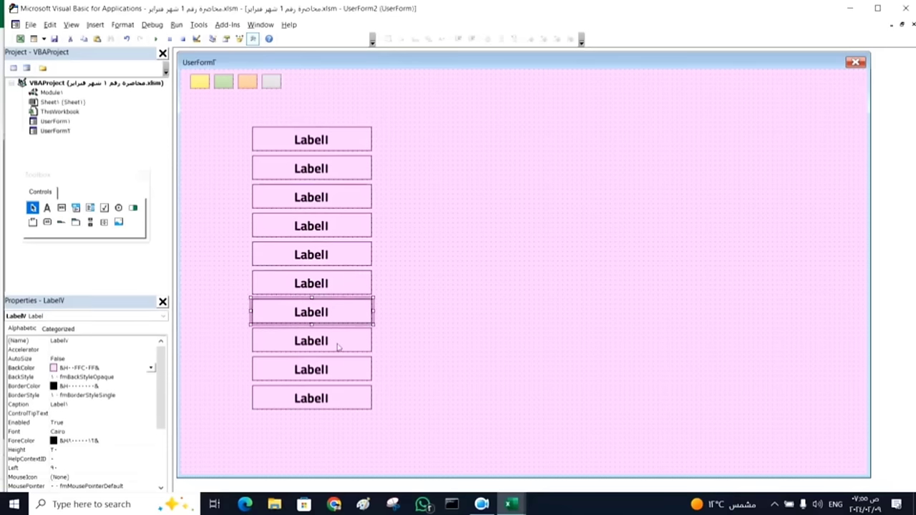
click(339, 343)
click(339, 371)
click(337, 406)
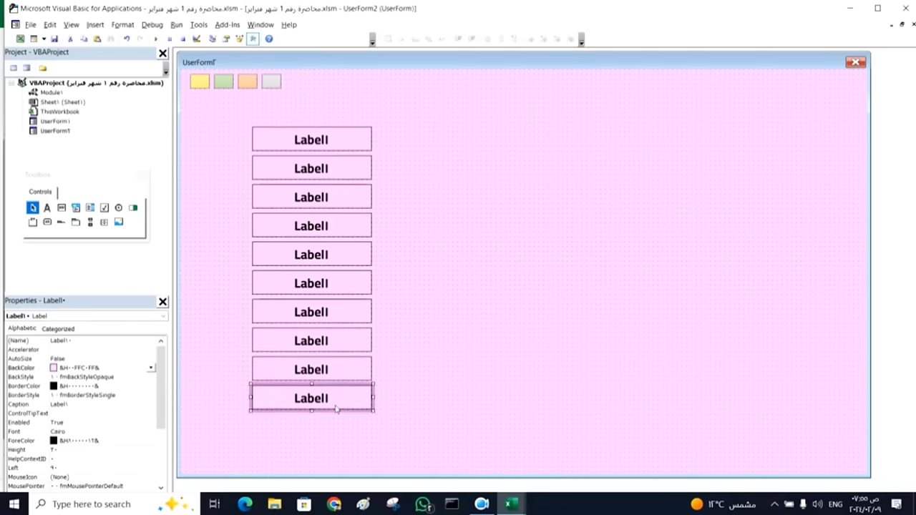
click(500, 272)
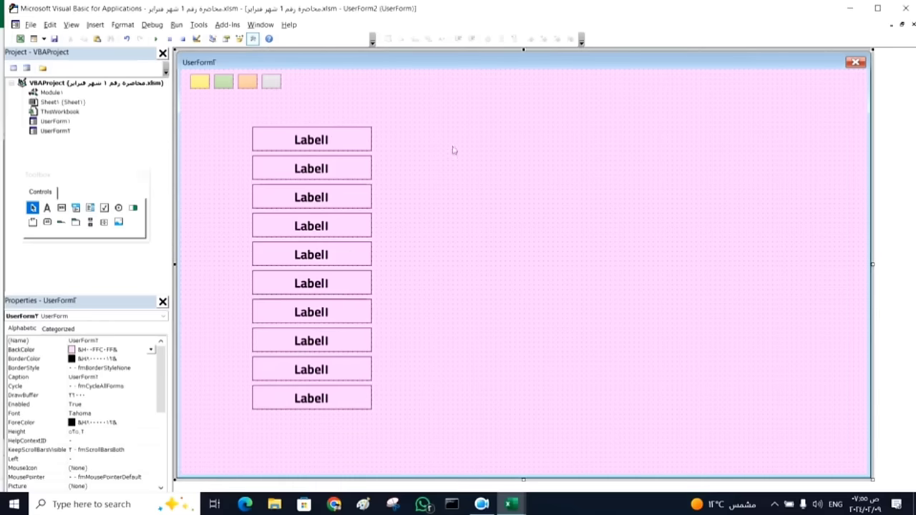
- Run UserForm2 and click the yellow, green, orange, then grey-white gradient swatches
click(156, 40)
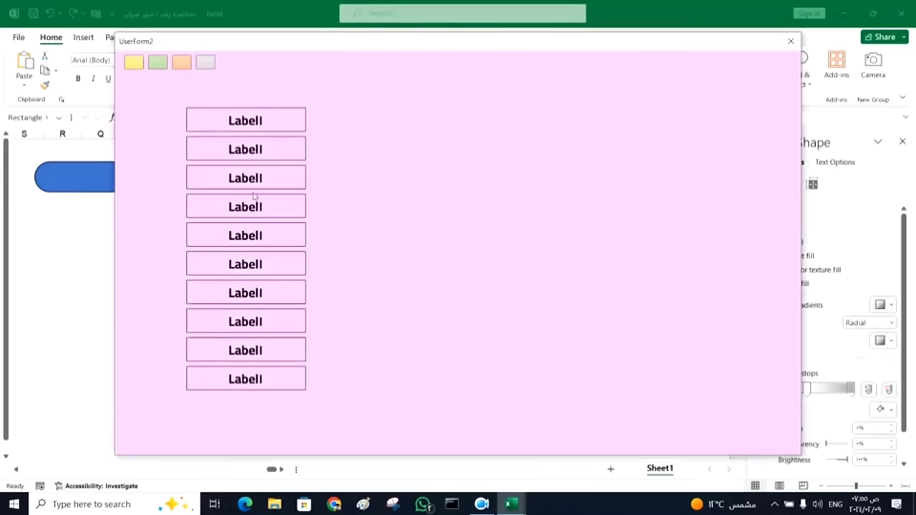
click(134, 65)
click(157, 66)
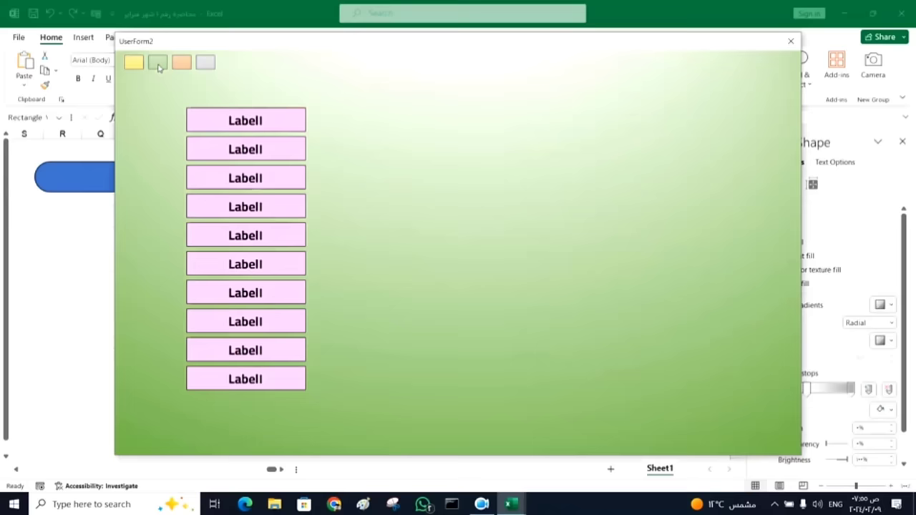
click(182, 64)
click(205, 64)
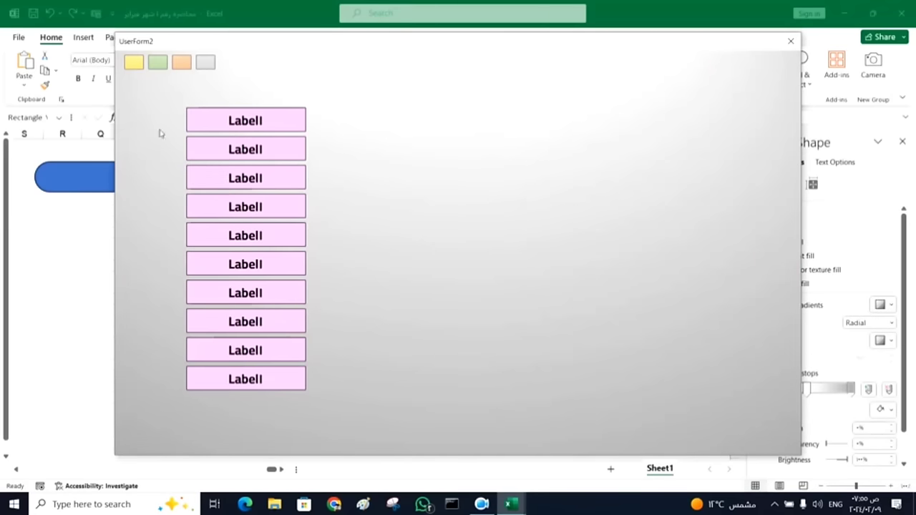
- Switch the running form's background to yellow, green, then orange, and close the form
click(135, 63)
click(156, 66)
click(172, 65)
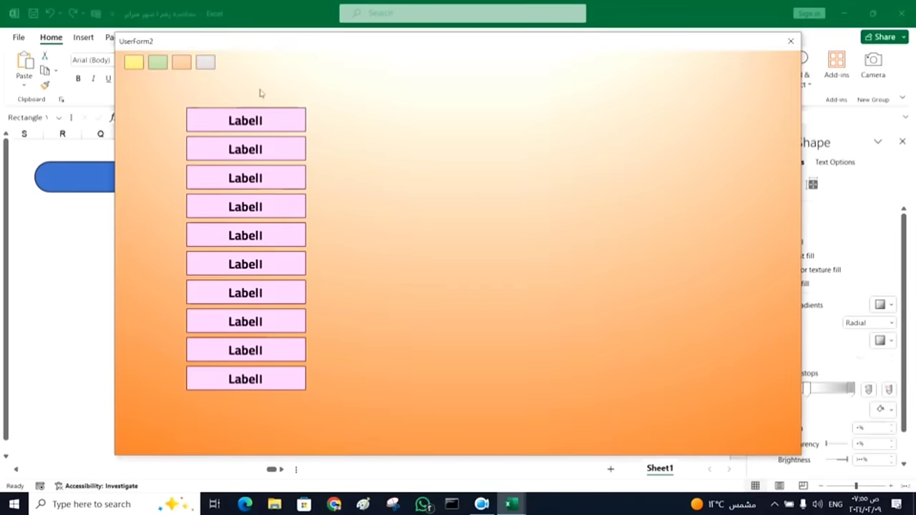
click(791, 41)
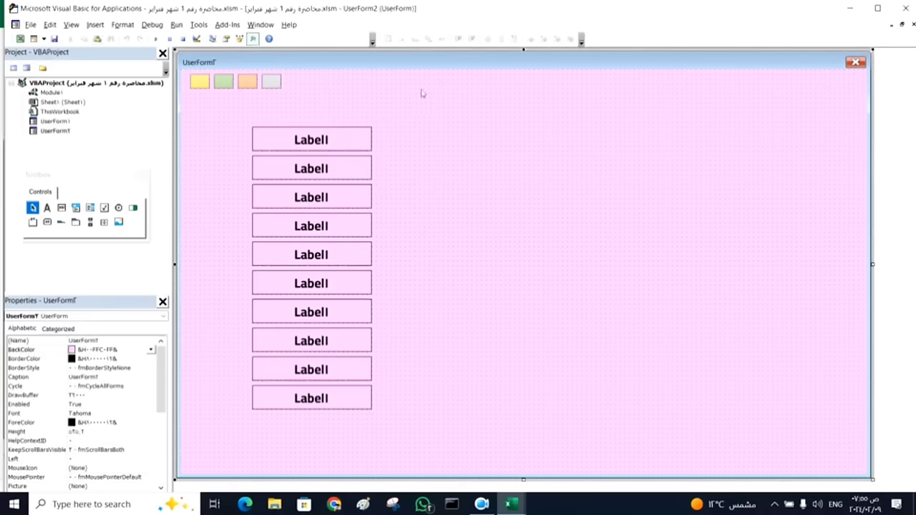
- Select all ten labels and set their BackStyle to fmBackStyleTransparent
drag(389, 122, 260, 444)
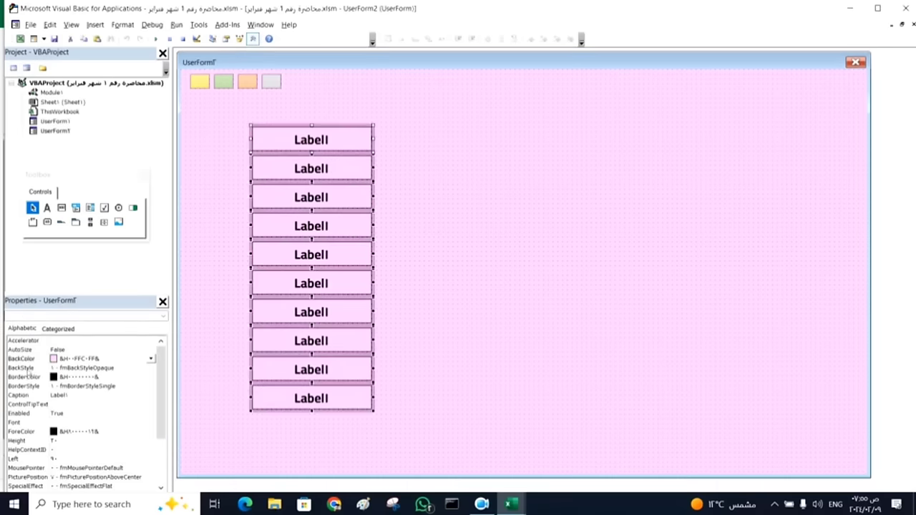
click(152, 369)
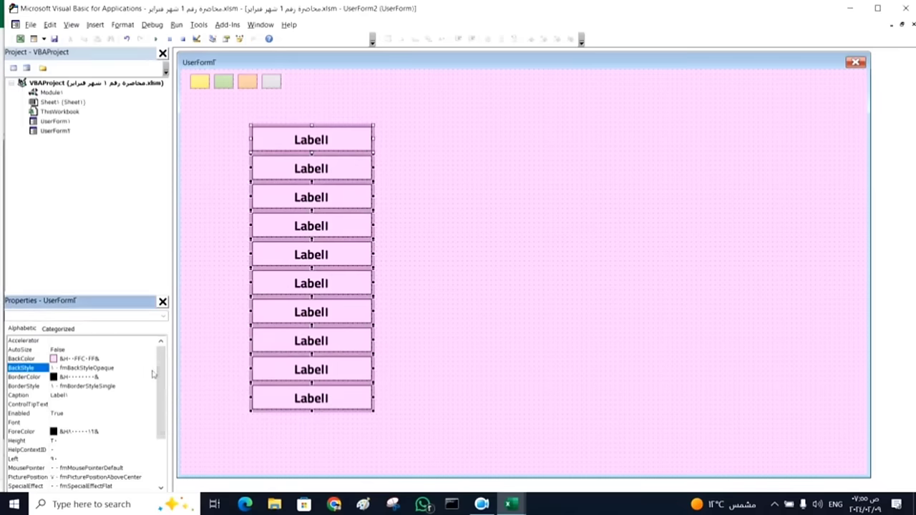
click(151, 368)
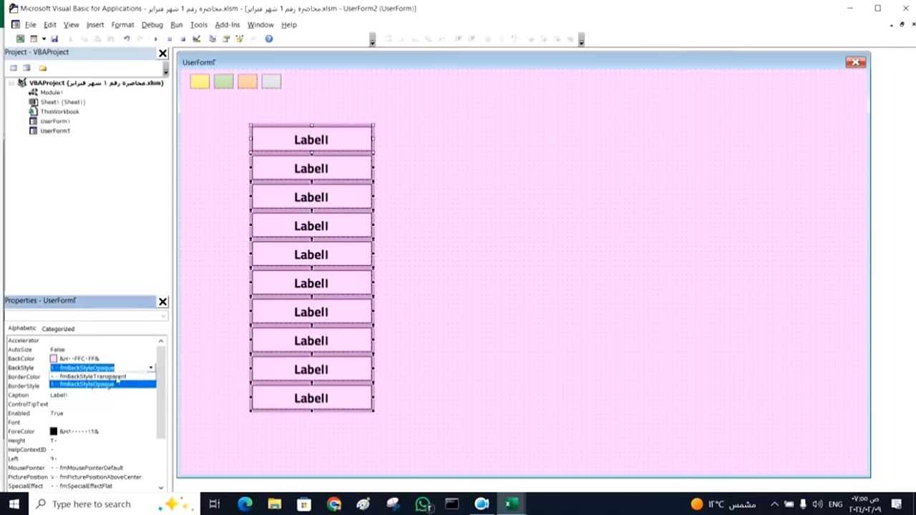
click(118, 377)
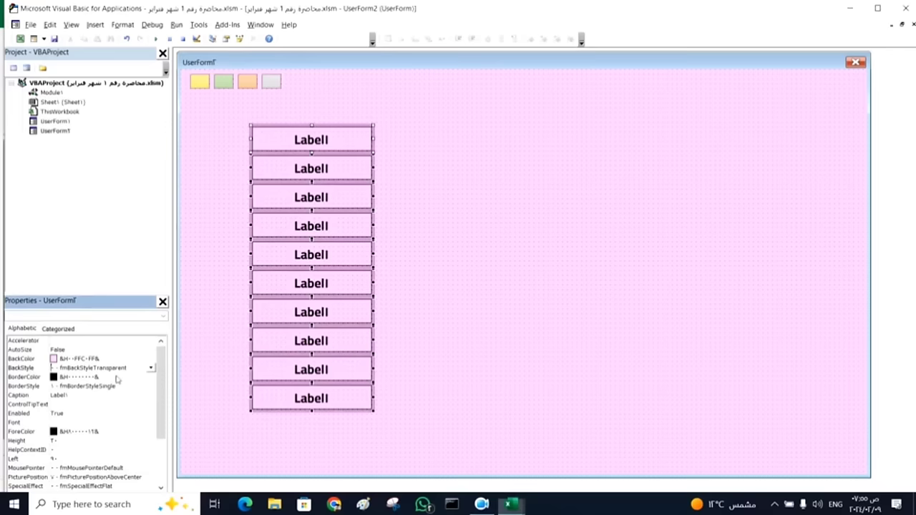
click(513, 209)
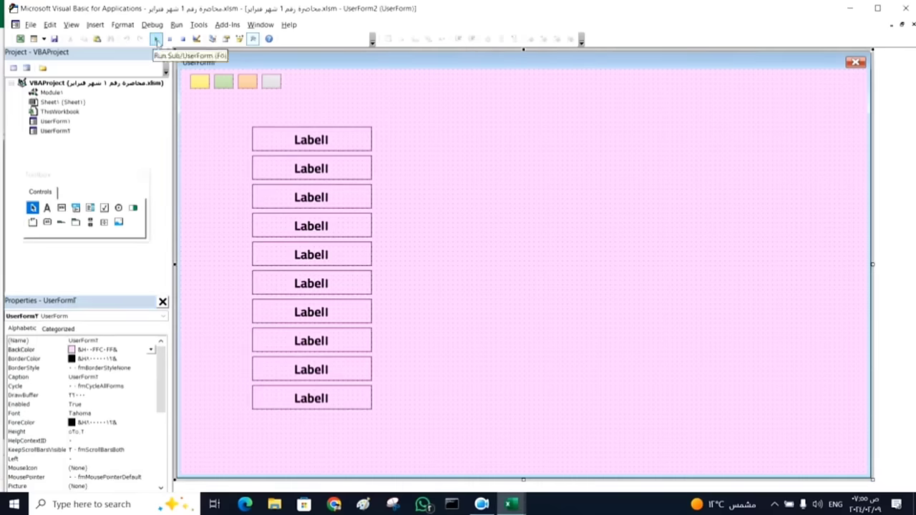
click(156, 39)
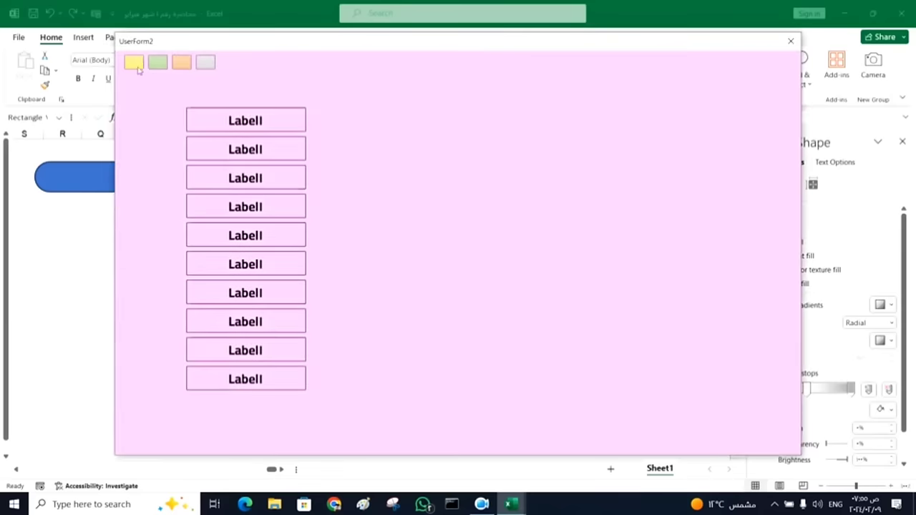
click(135, 66)
click(158, 66)
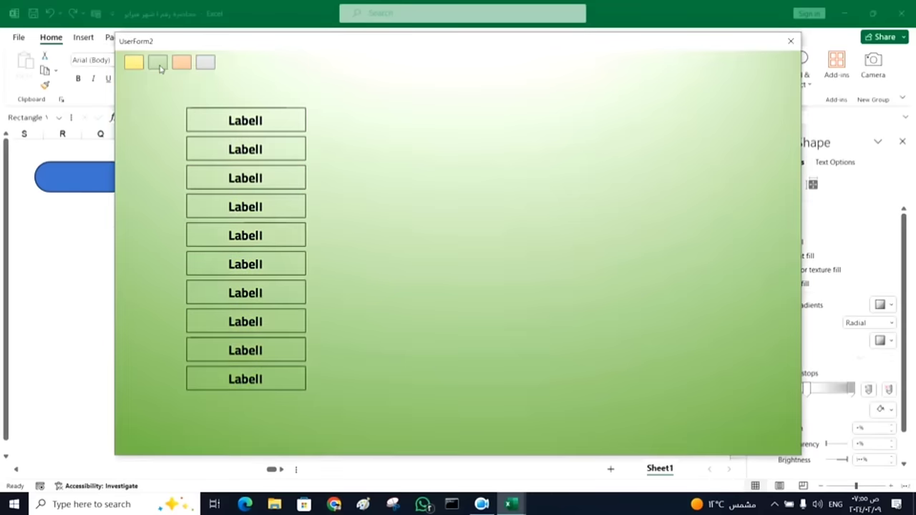
click(180, 66)
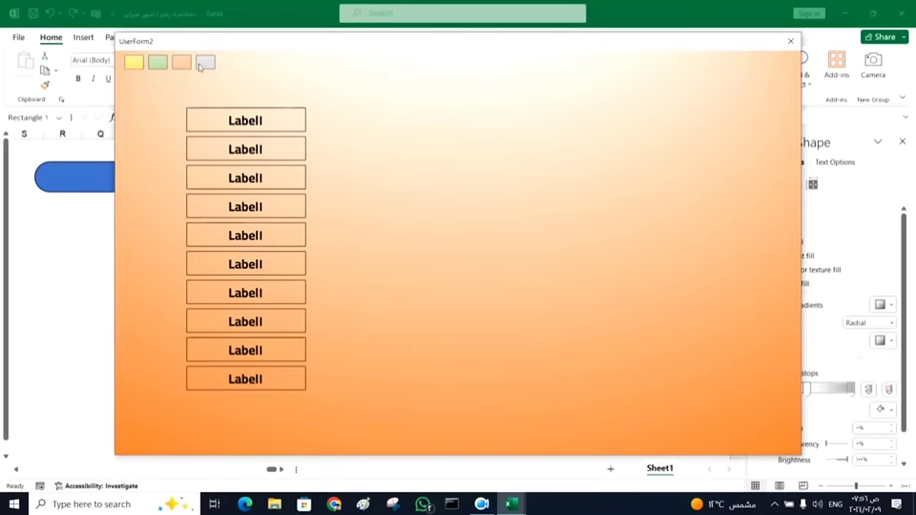
click(204, 66)
click(183, 66)
click(158, 66)
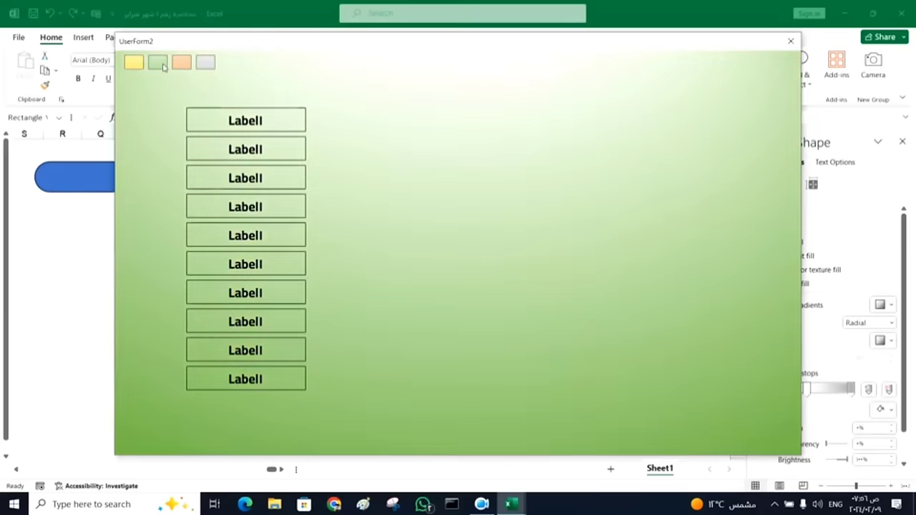
click(139, 65)
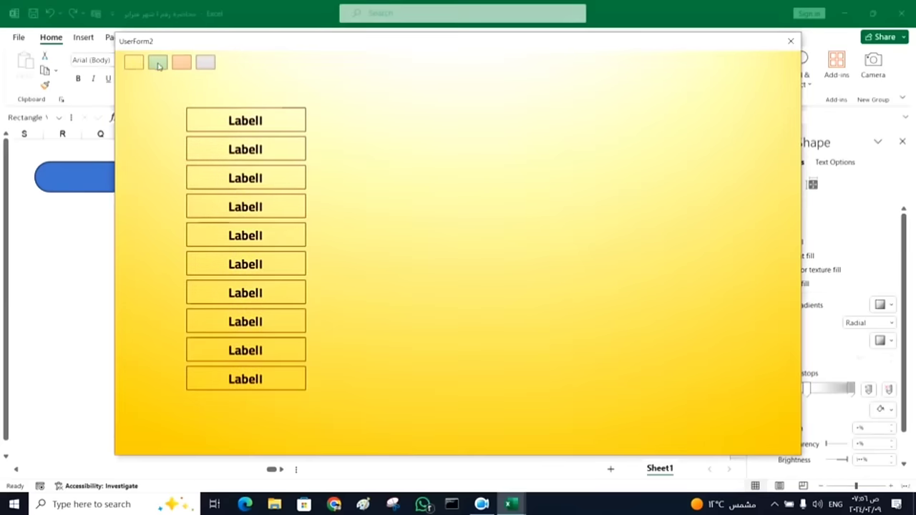
click(159, 65)
click(181, 65)
click(207, 63)
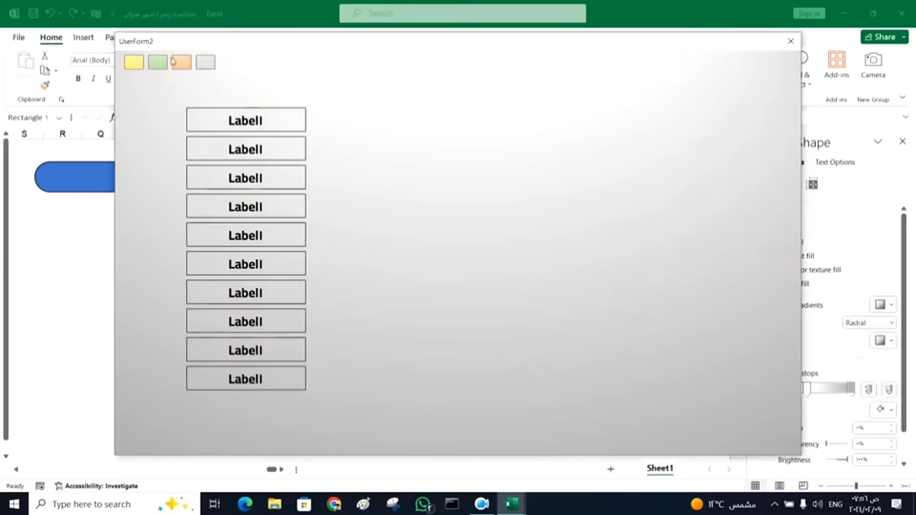
click(162, 62)
click(137, 63)
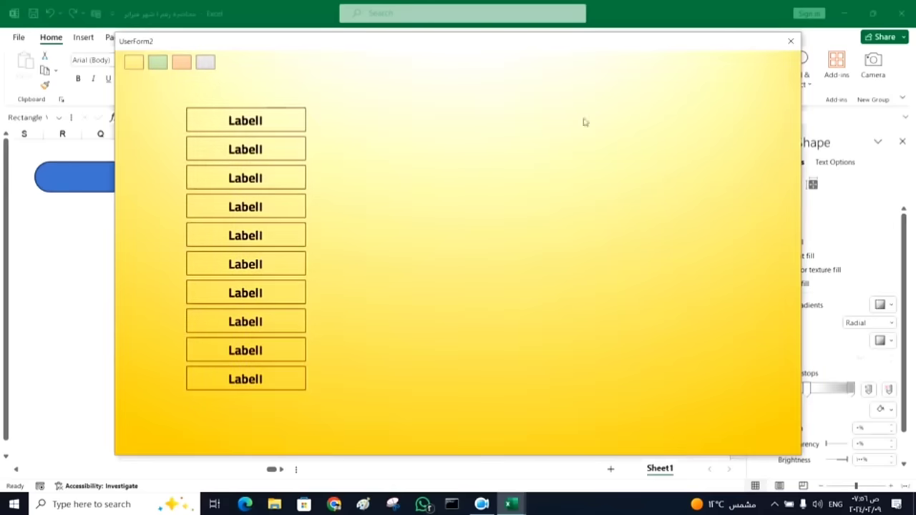
click(790, 41)
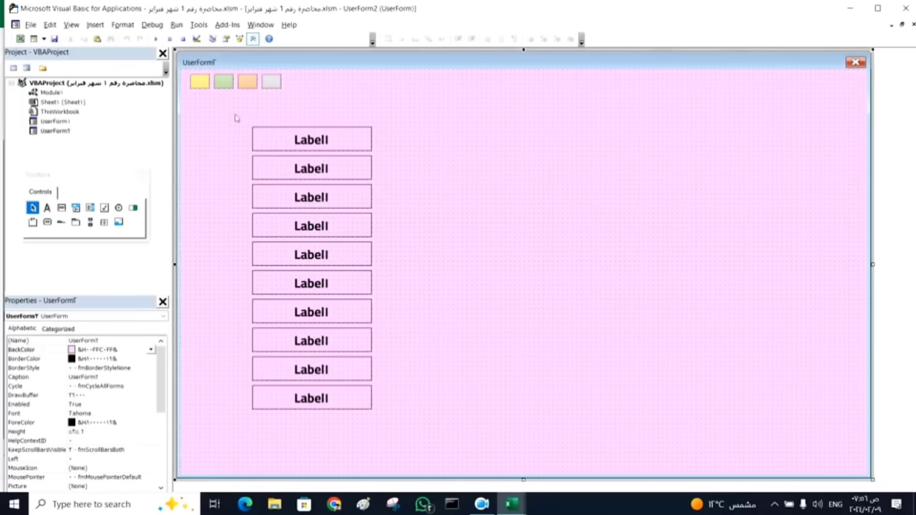
- Draw a new tall label spanning the height of the label column
mouse_move(235, 118)
mouse_down()
mouse_move(397, 433)
mouse_move(390, 442)
mouse_up()
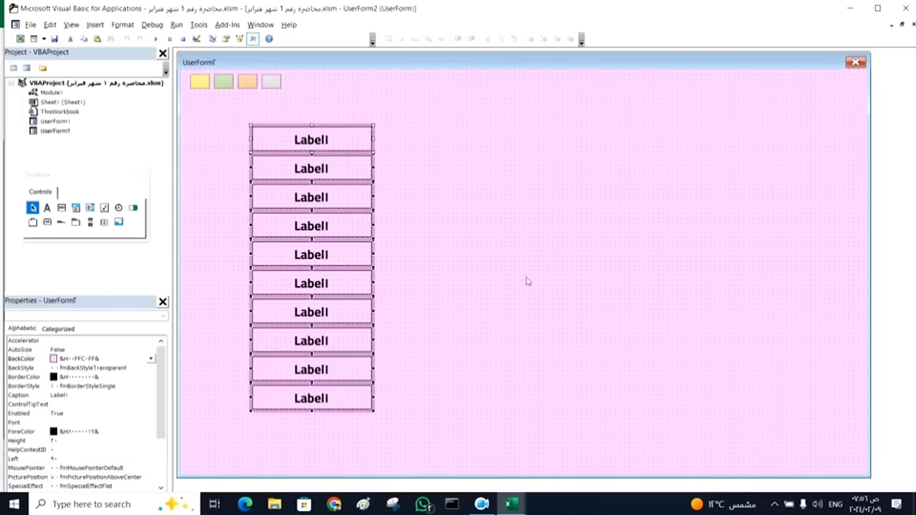
click(526, 281)
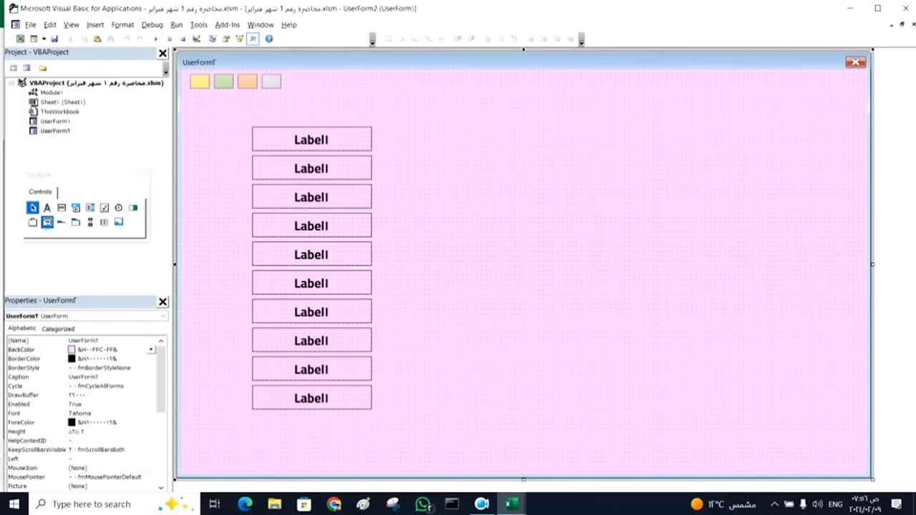
click(46, 207)
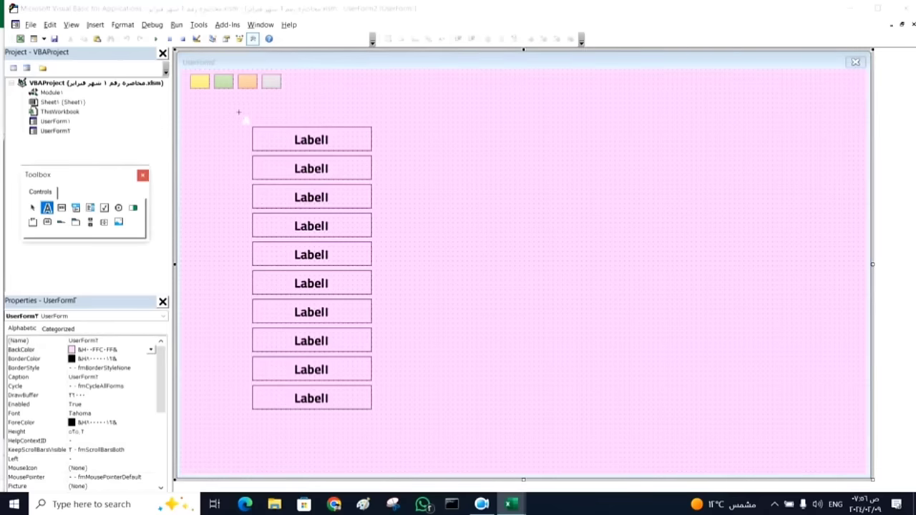
drag(238, 111, 389, 432)
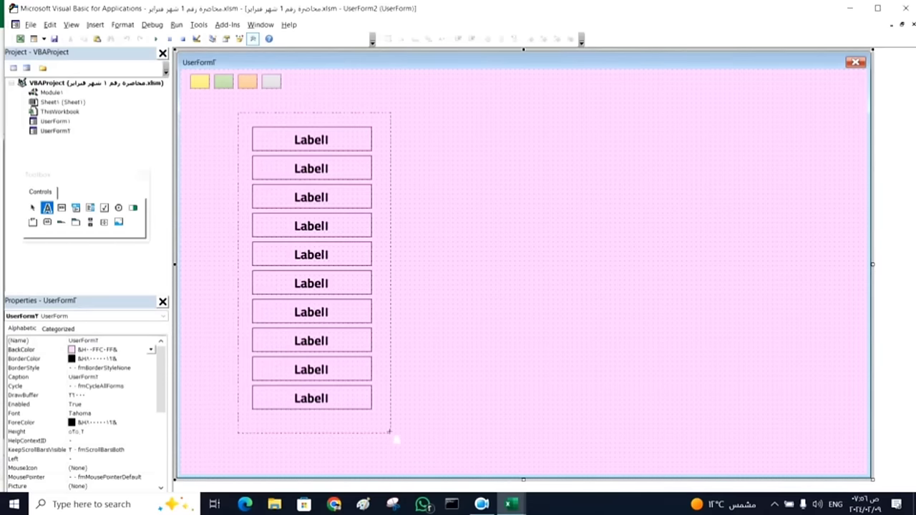
drag(390, 432, 392, 434)
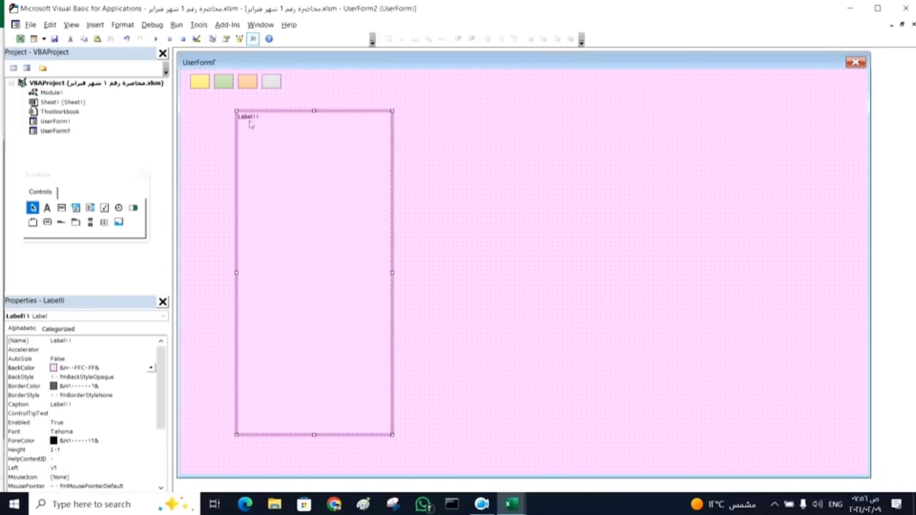
- Clear the Label11 caption and move the tall label right of the column
click(94, 405)
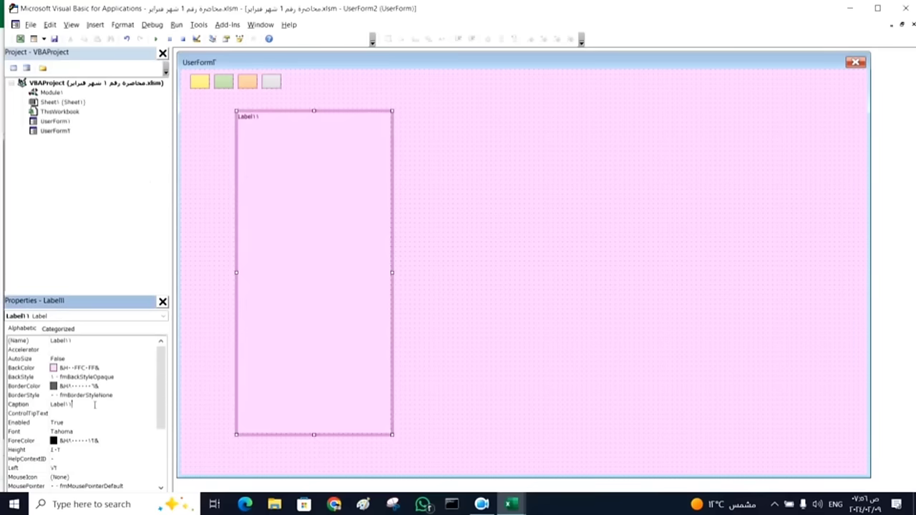
key(BackSpace)
key(BackSpace)
key(BackSpace)
key(Return)
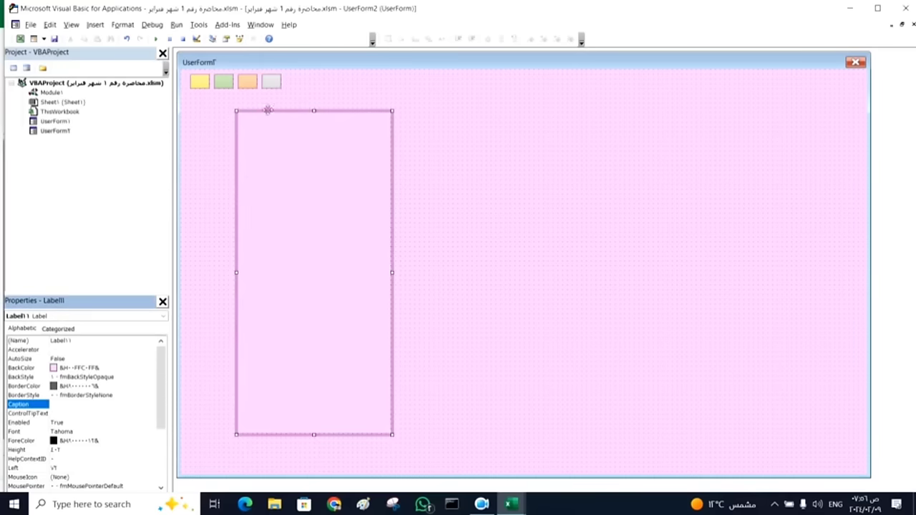
drag(269, 115, 470, 117)
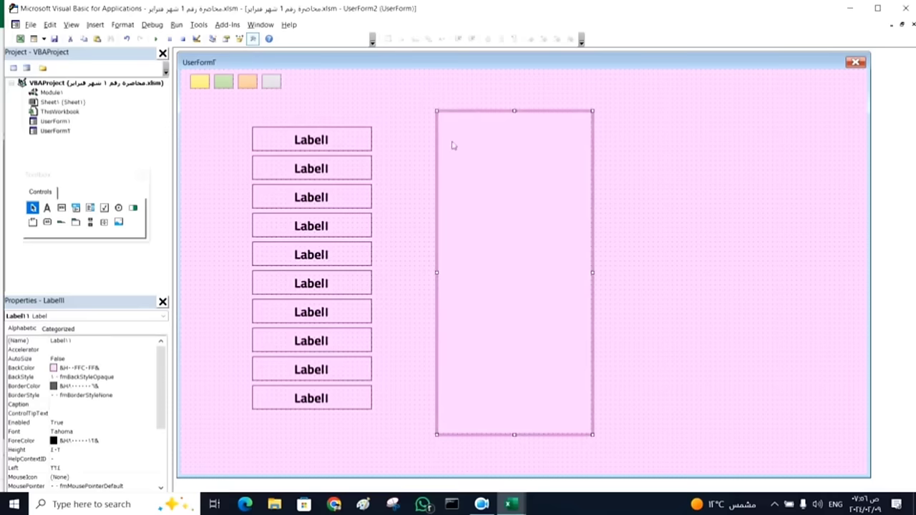
click(418, 191)
click(487, 197)
- Give the tall label a black BorderColor and fmBorderStyleSingle border style
click(105, 386)
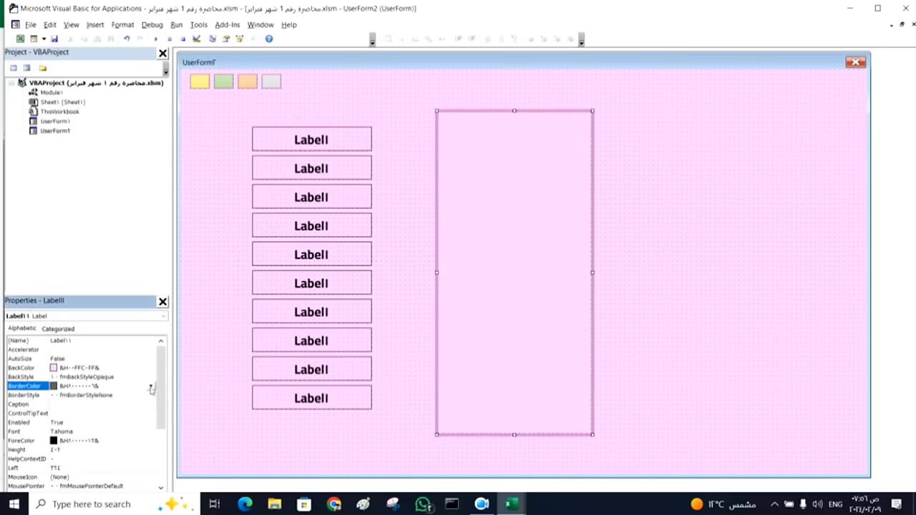
click(151, 385)
click(60, 397)
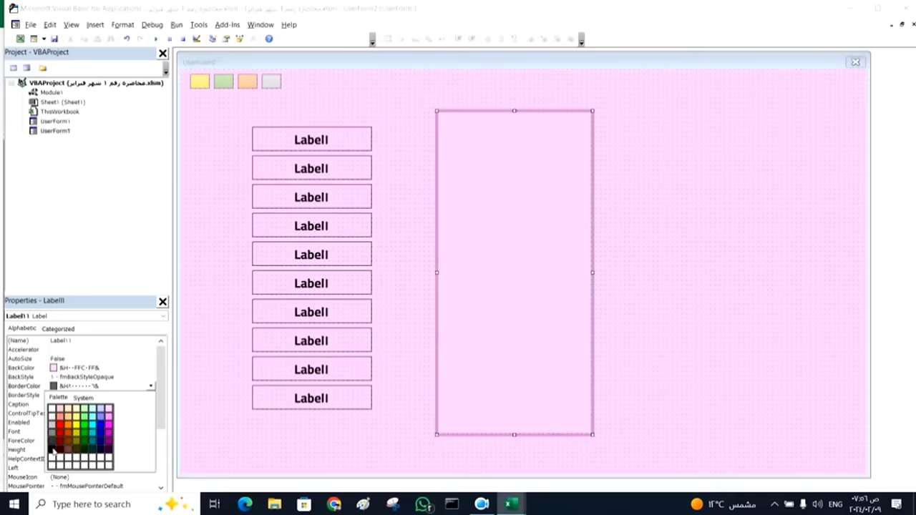
click(53, 449)
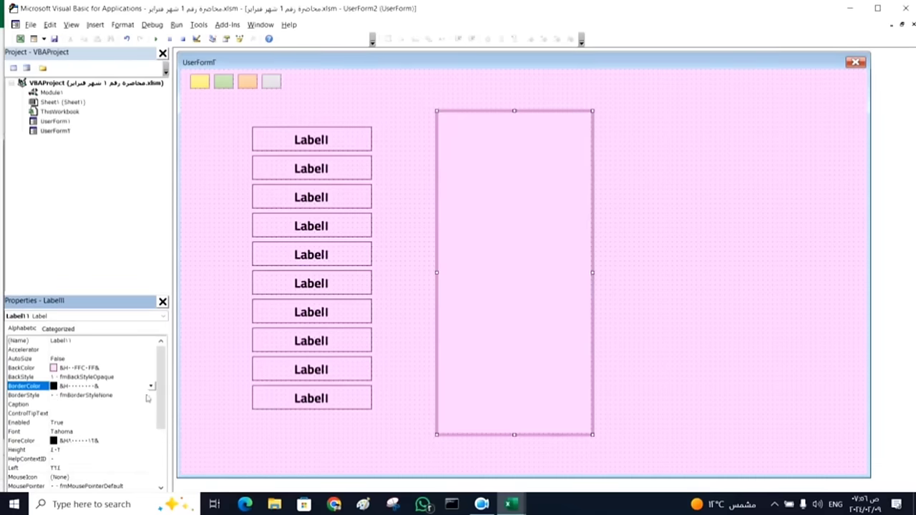
click(108, 395)
click(151, 395)
click(104, 413)
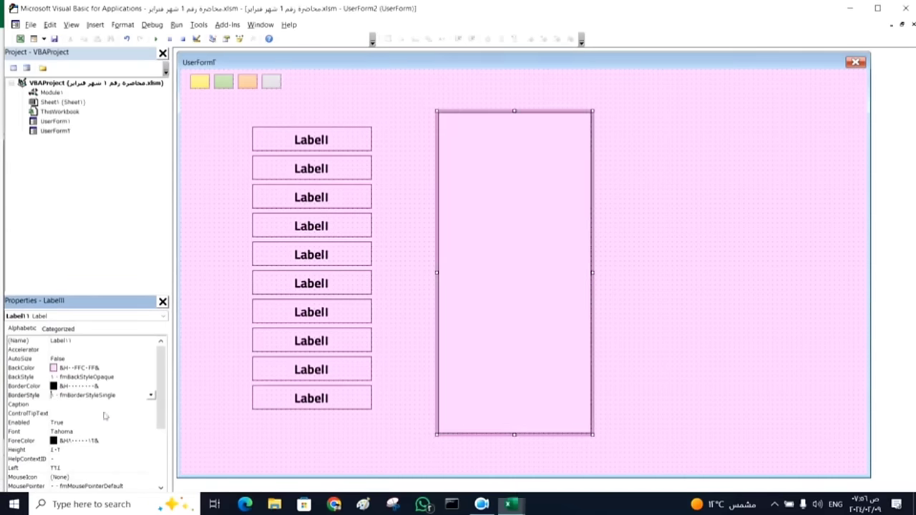
click(715, 246)
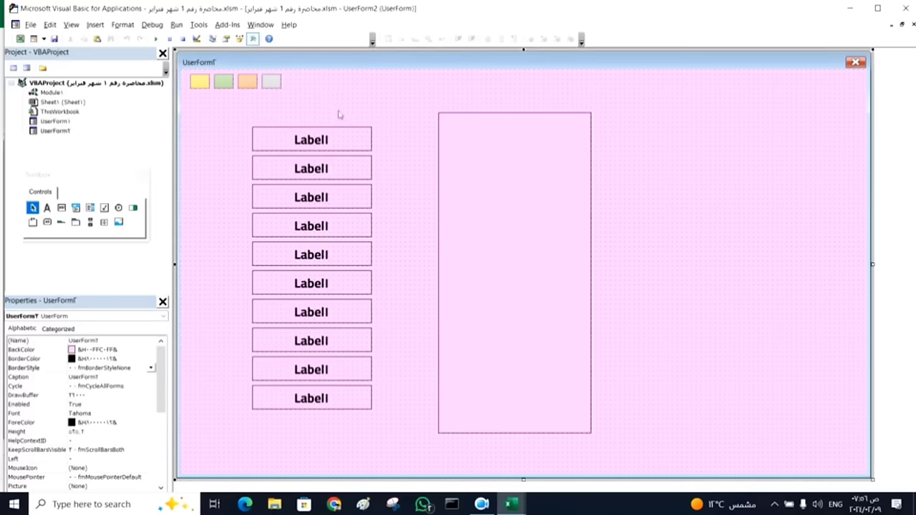
- Move the tall label left and send it behind the other controls
drag(339, 115, 300, 422)
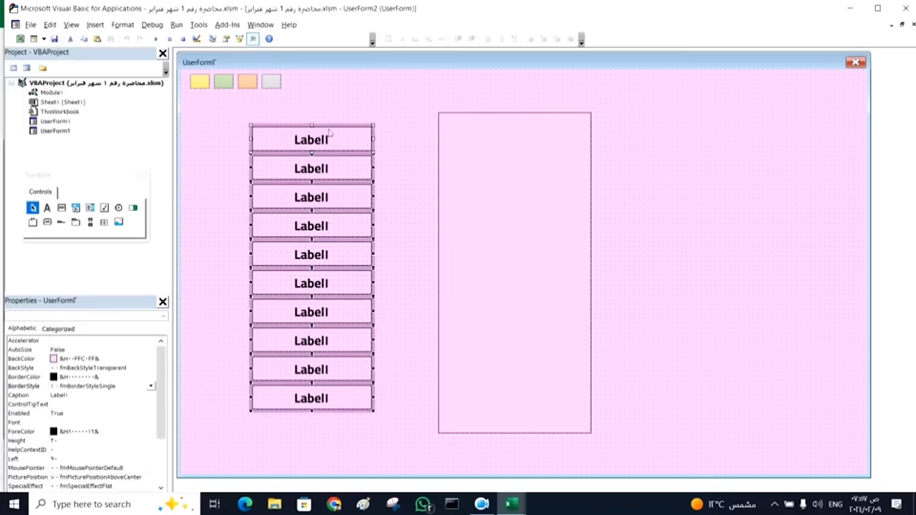
drag(330, 133, 534, 133)
key(ctrl+x)
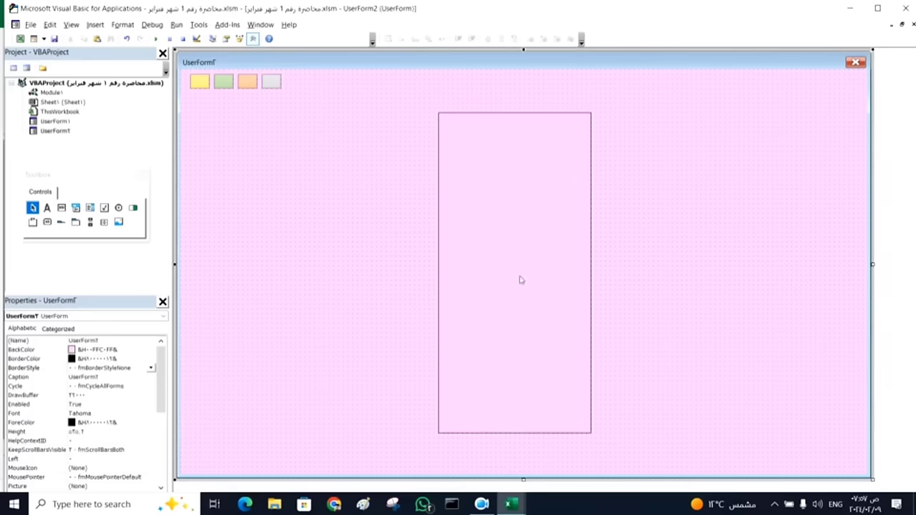
click(482, 126)
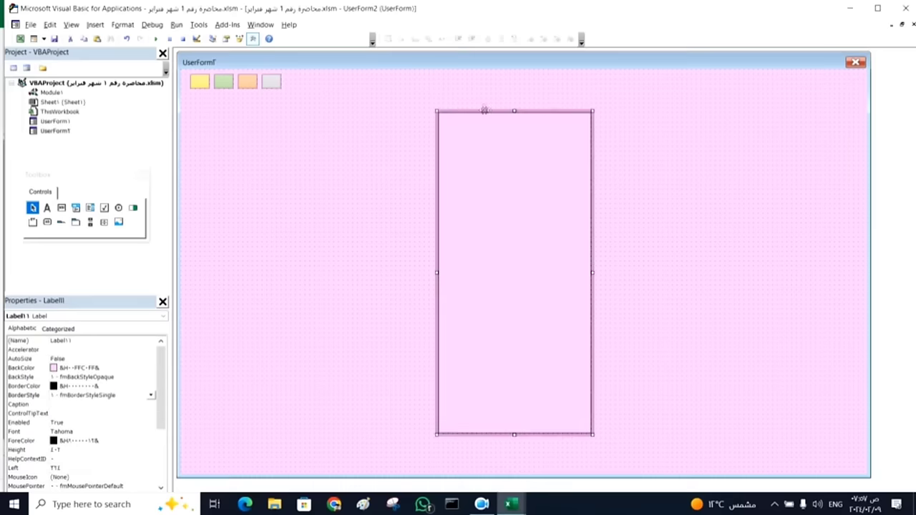
drag(483, 126, 303, 122)
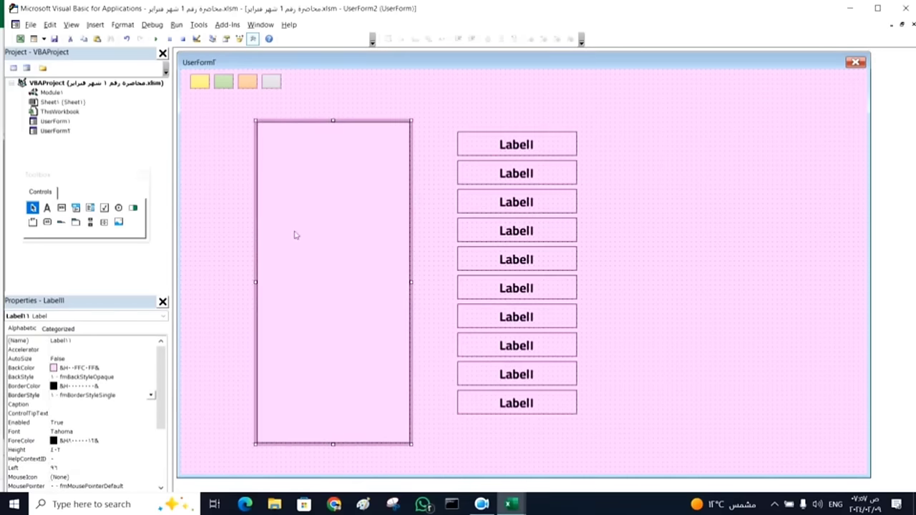
right_click(413, 134)
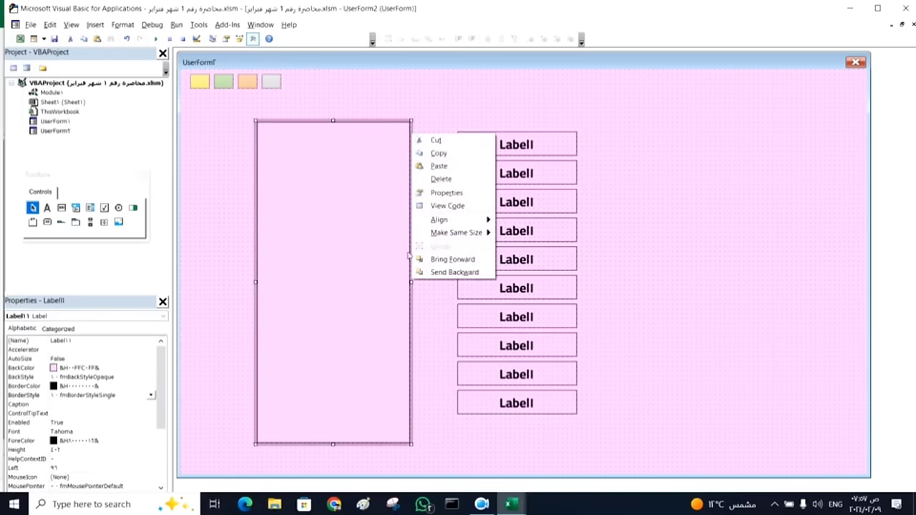
click(438, 274)
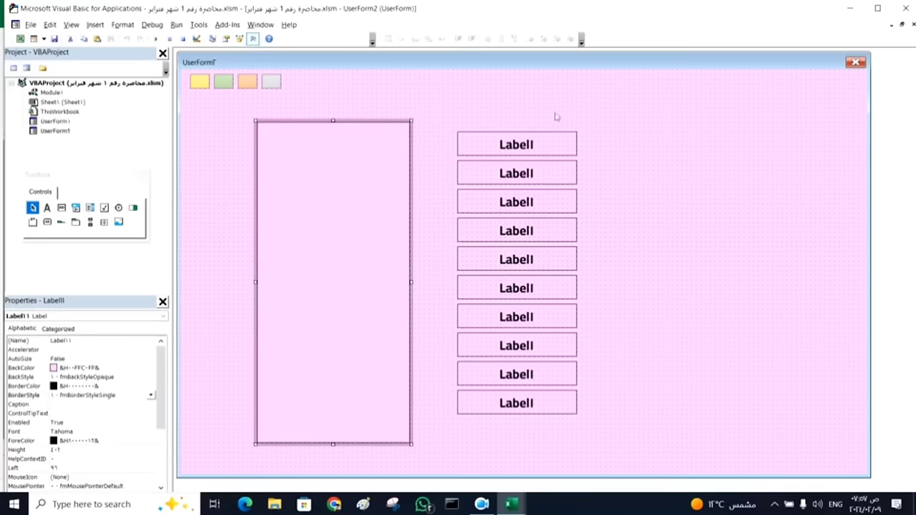
- Bring the ten labels to the front and move the panel to the form's left edge
drag(556, 117, 470, 435)
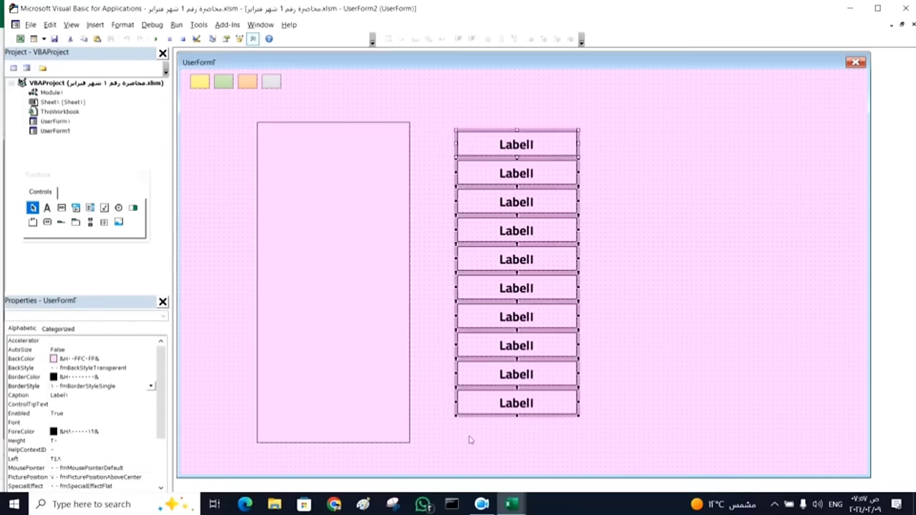
right_click(455, 147)
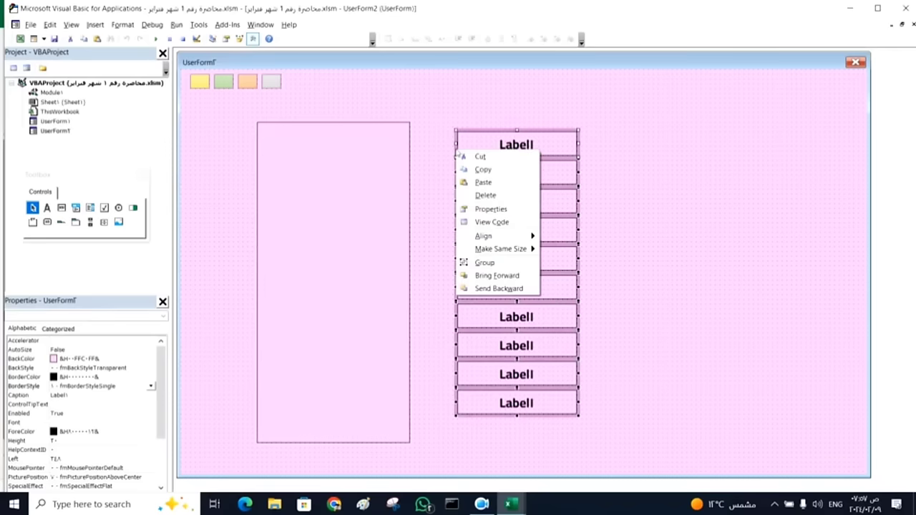
click(503, 276)
click(345, 177)
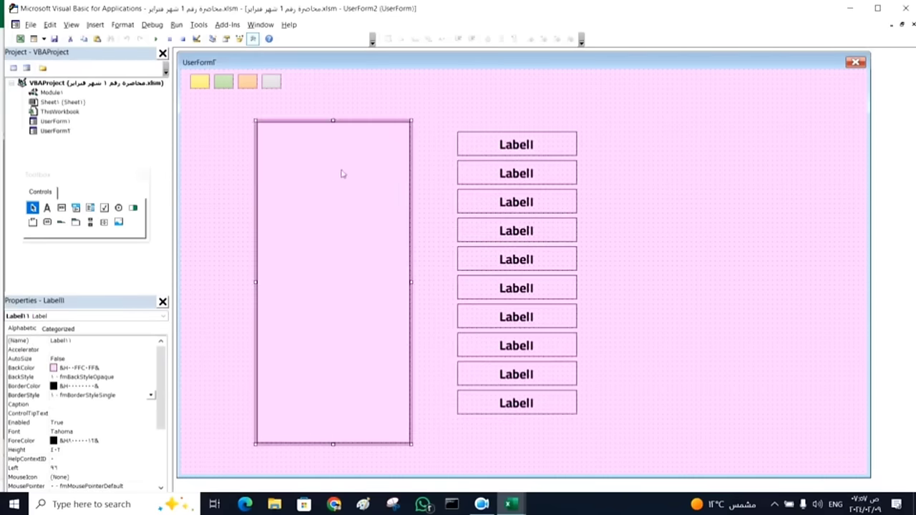
click(354, 122)
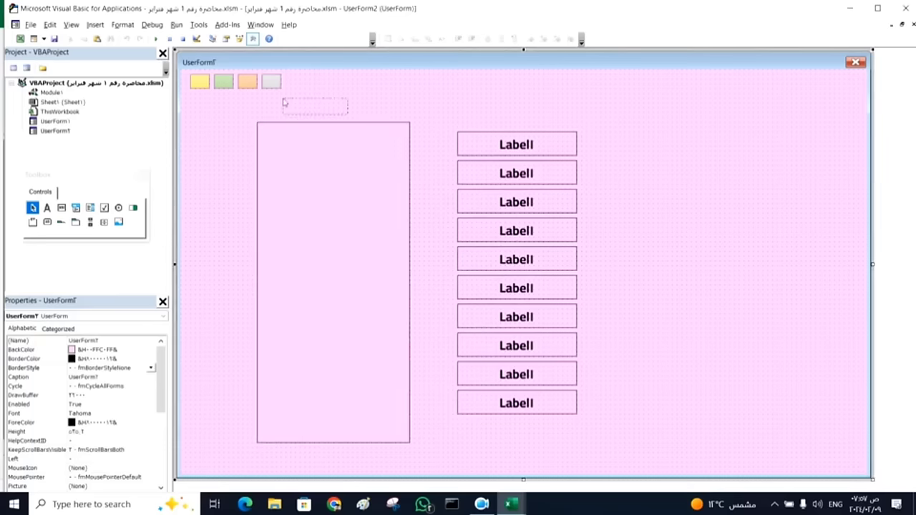
click(337, 178)
drag(367, 134, 299, 106)
click(451, 129)
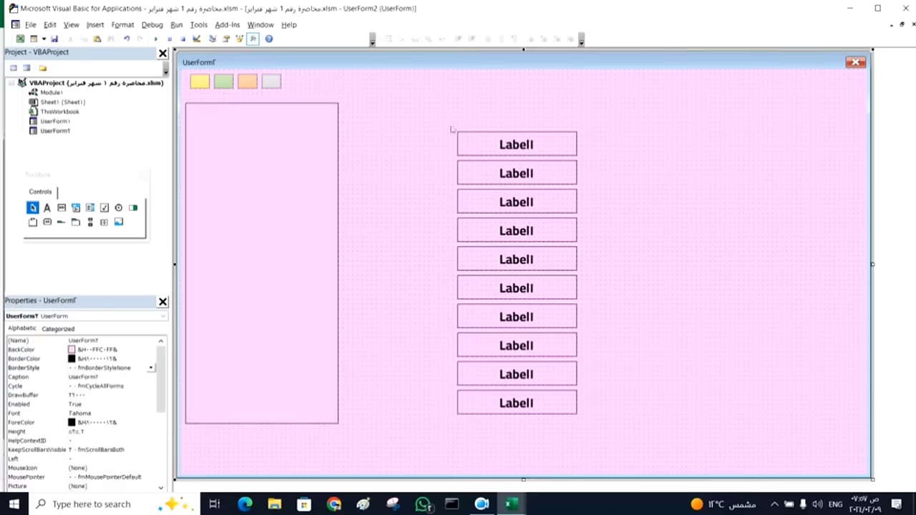
- Drag the ten Label1 controls into the left panel
drag(527, 100, 515, 402)
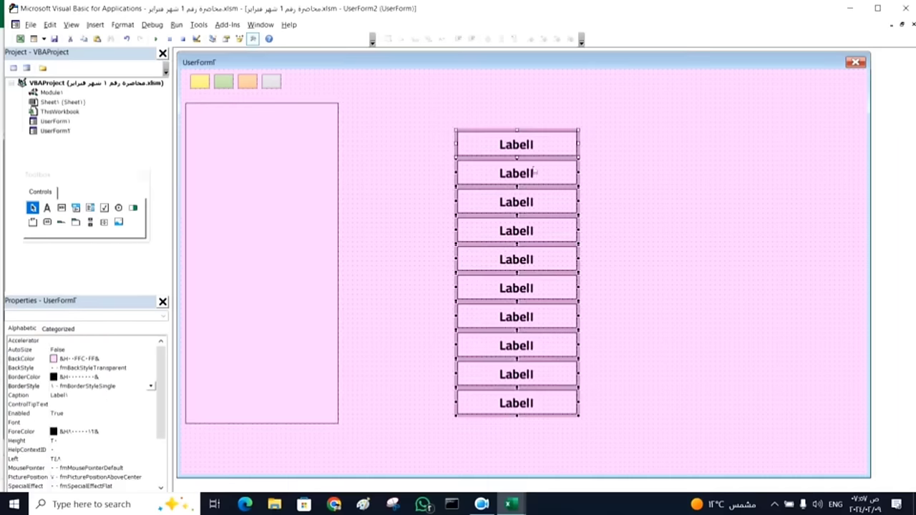
drag(540, 133, 287, 120)
drag(289, 125, 286, 122)
click(427, 239)
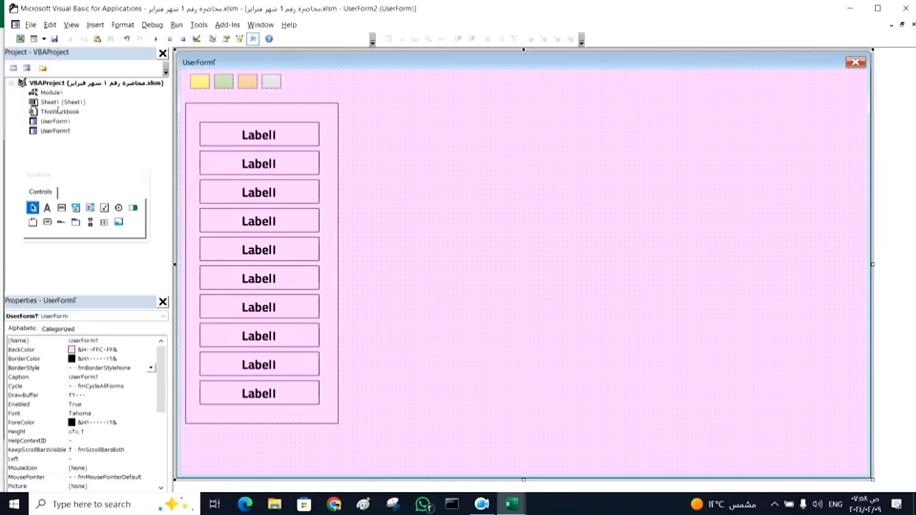
- Run UserForm2, try the yellow, green, orange and grey swatches, then close it
click(155, 38)
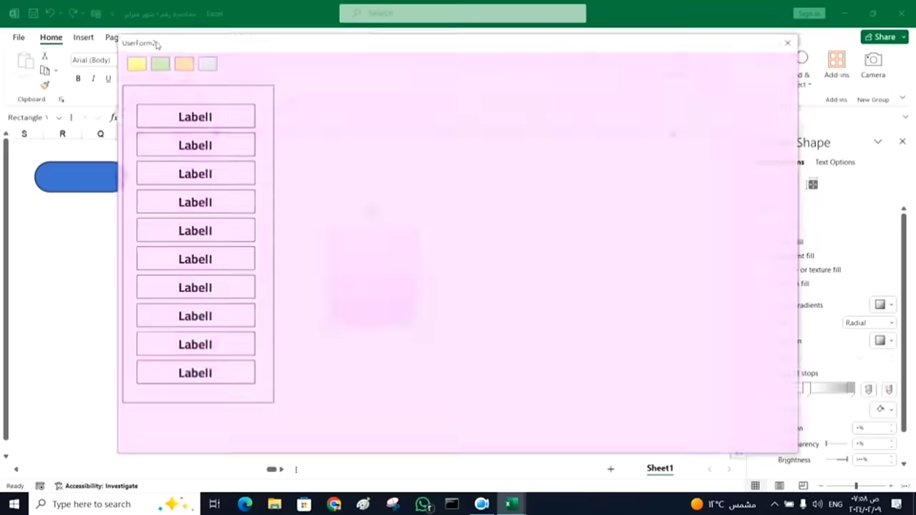
click(131, 66)
click(156, 64)
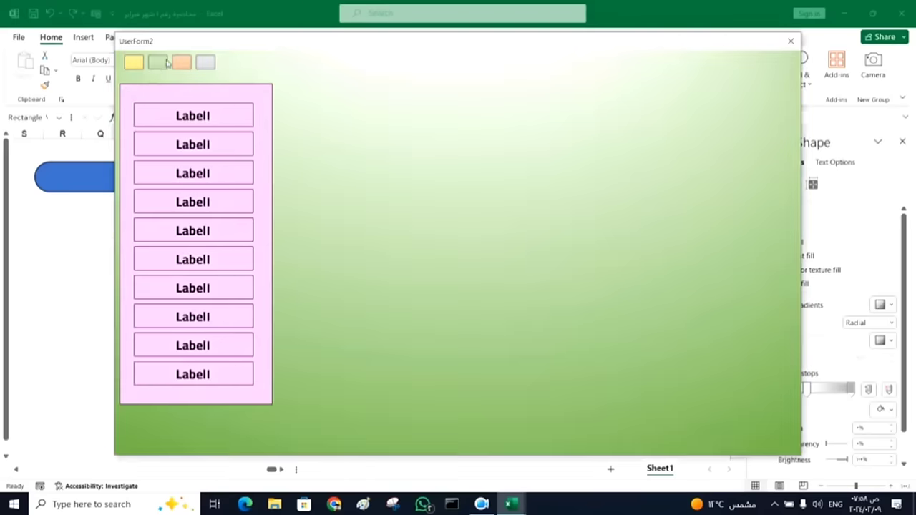
click(190, 65)
click(210, 65)
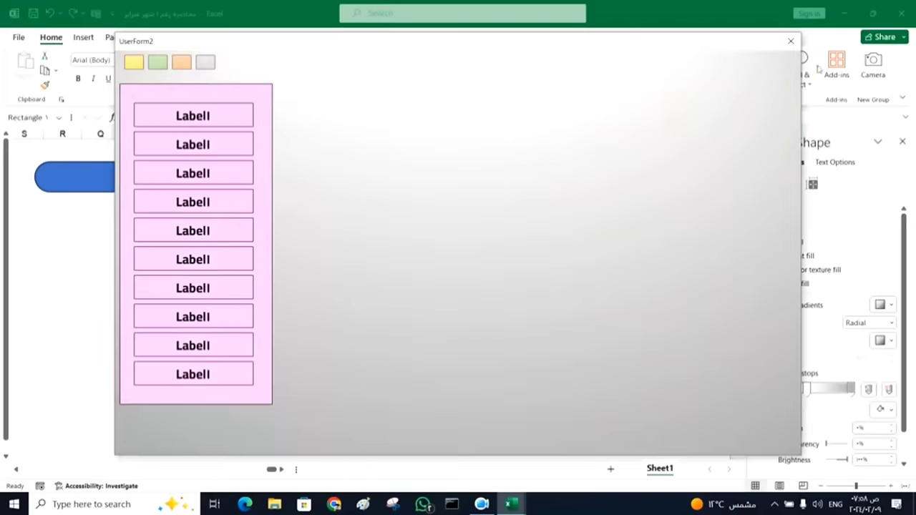
click(790, 41)
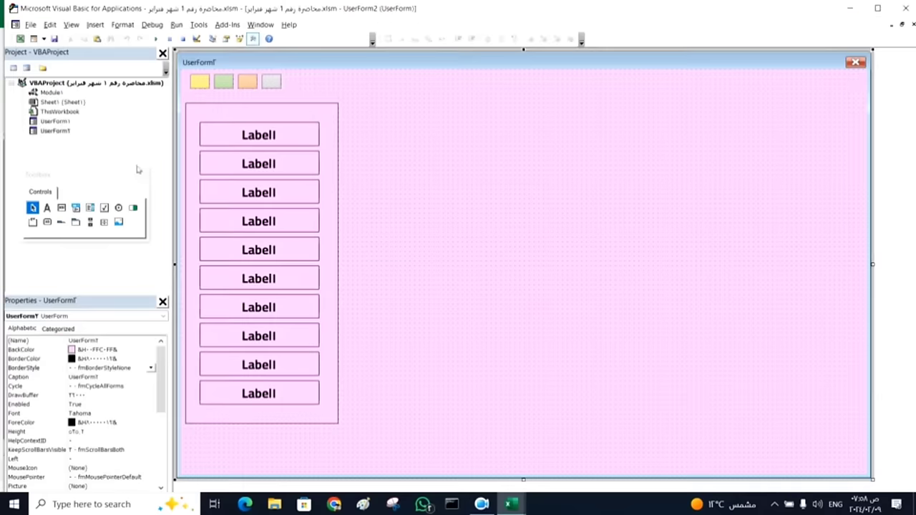
- Select the Label11 panel and choose a new BackStyle from its Properties dropdown
click(314, 114)
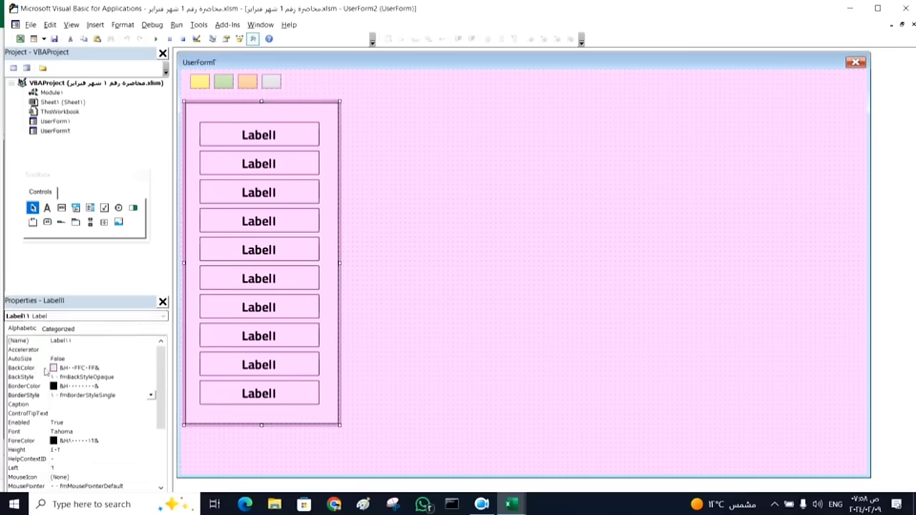
click(130, 376)
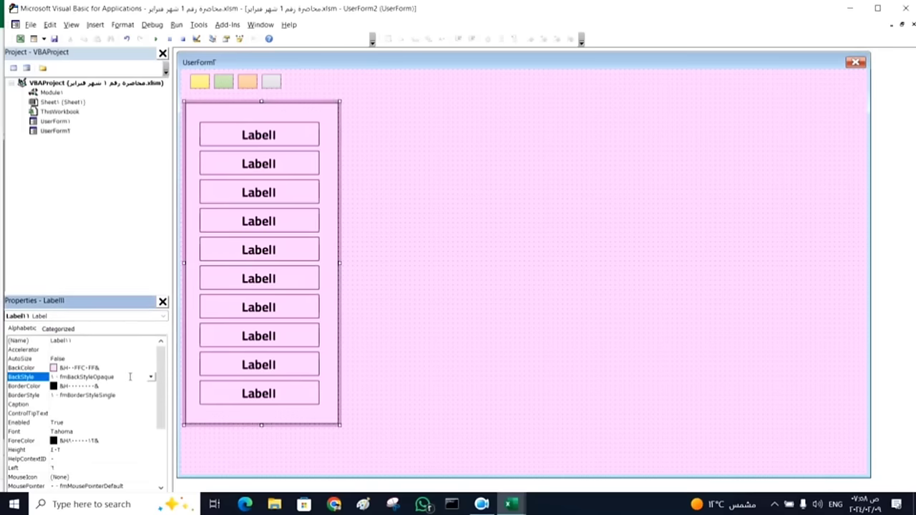
click(152, 378)
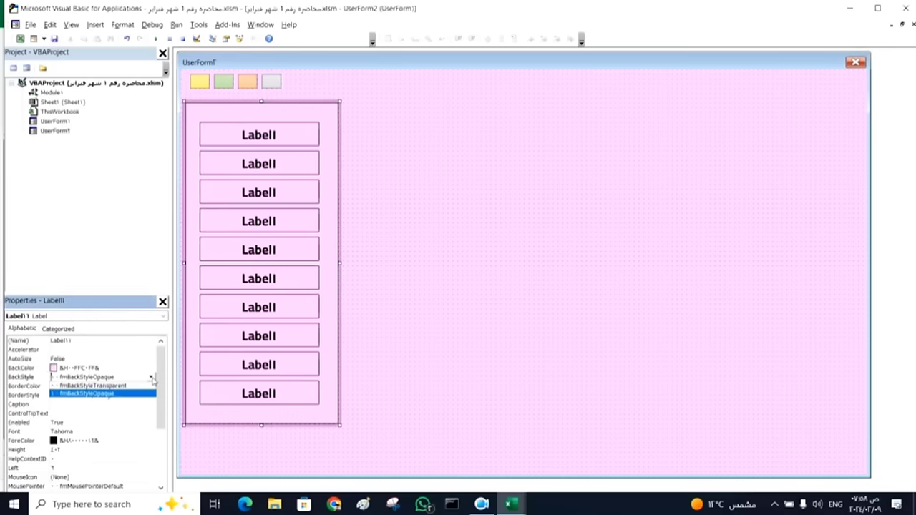
click(118, 392)
click(456, 213)
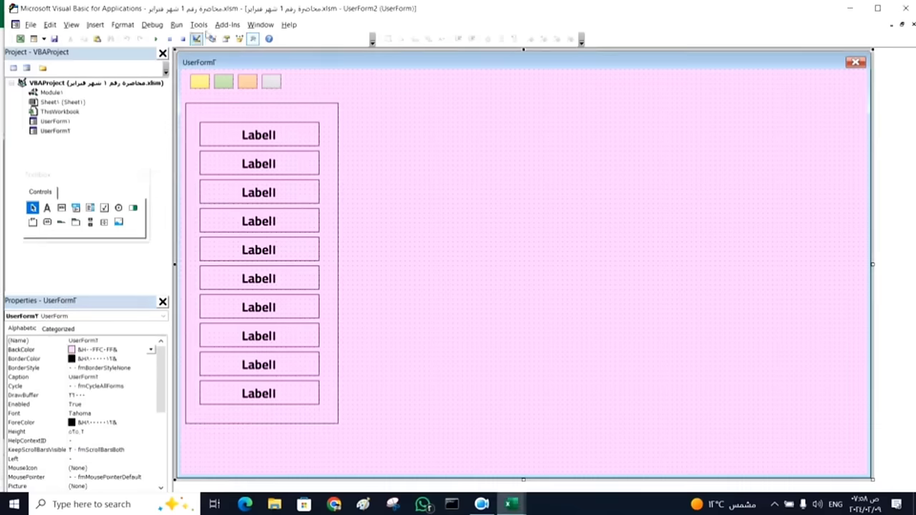
- Run UserForm2 and cycle the background through yellow, green, orange, grey, back to yellow
click(156, 38)
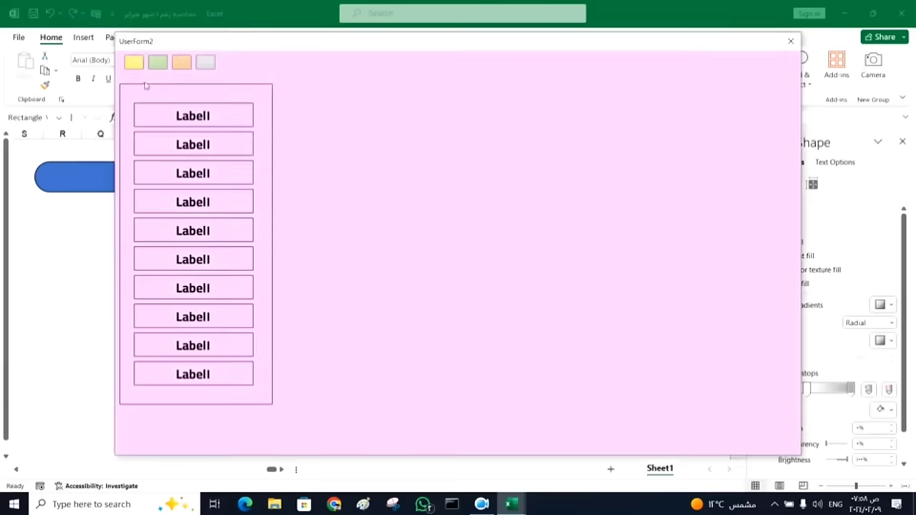
click(136, 67)
click(160, 64)
click(188, 65)
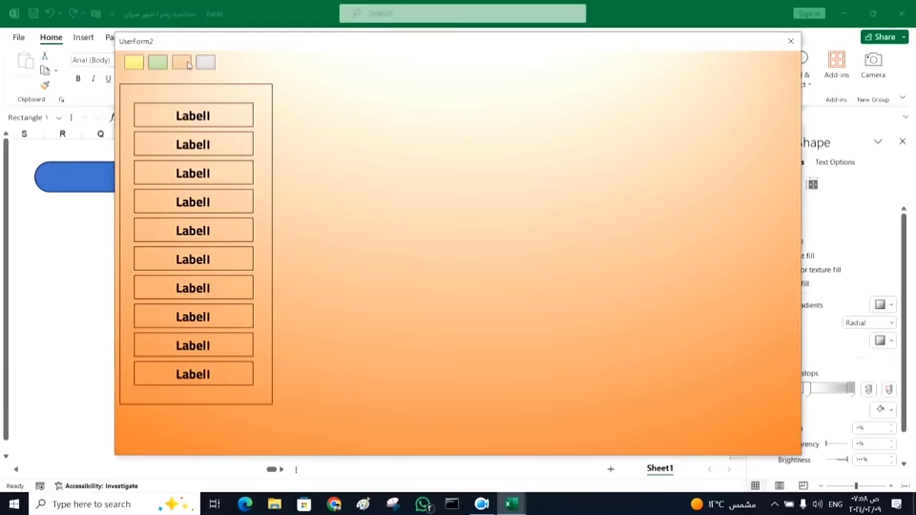
click(207, 66)
click(188, 68)
click(165, 65)
click(134, 64)
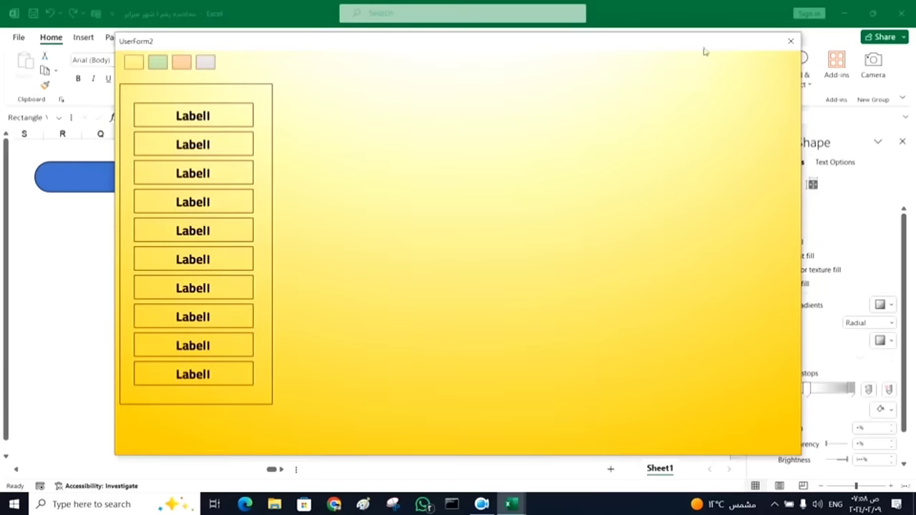
- Close the running form, then copy the first Label1 and paste two copies side by side
click(788, 44)
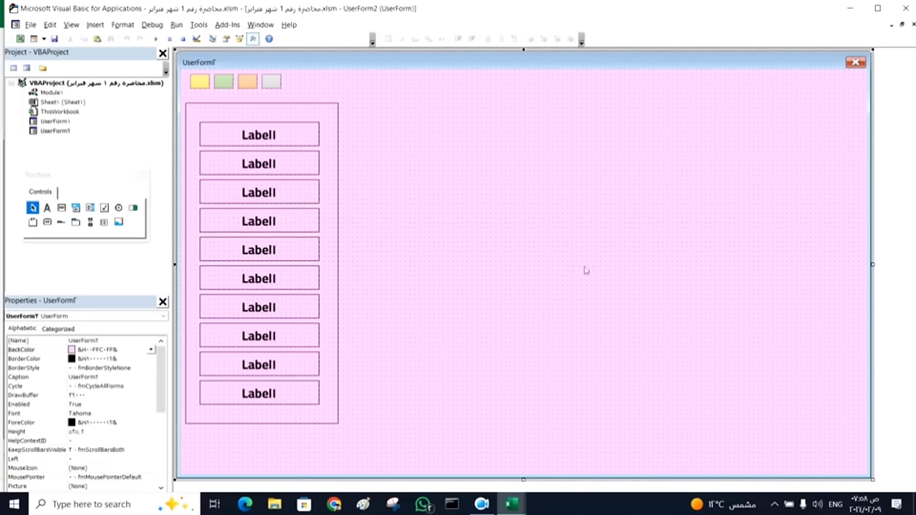
click(263, 144)
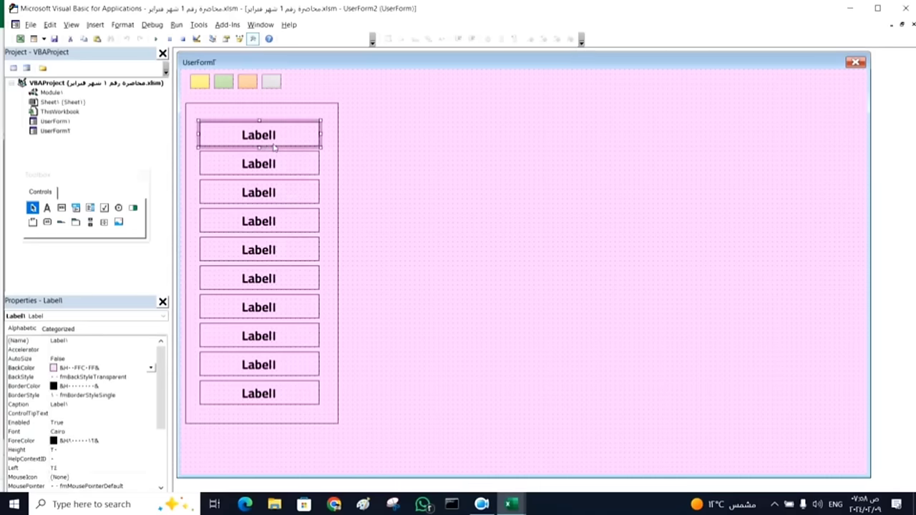
right_click(274, 146)
click(284, 164)
right_click(445, 184)
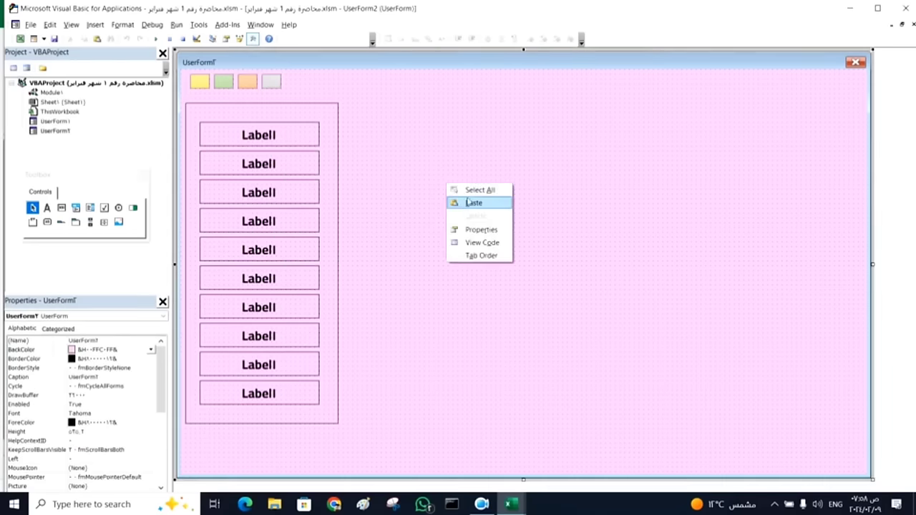
click(473, 203)
drag(558, 261, 672, 178)
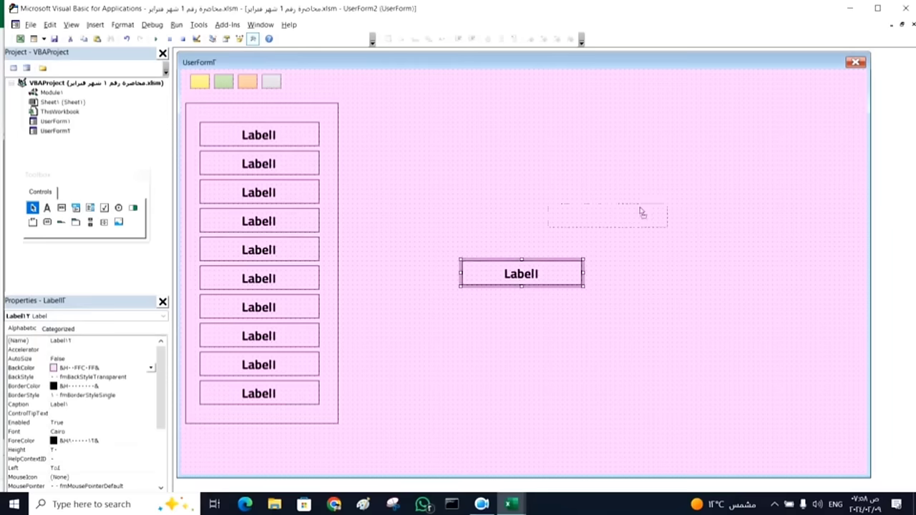
right_click(498, 221)
click(518, 242)
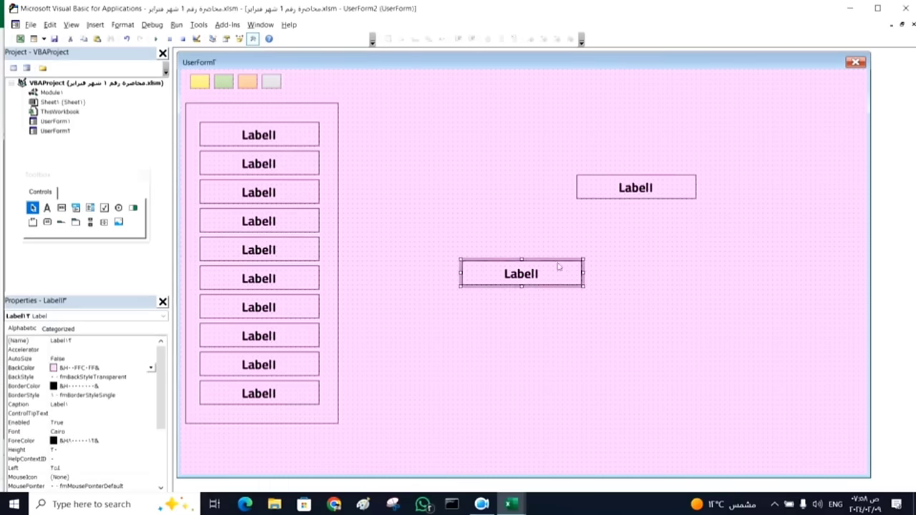
drag(557, 259, 552, 183)
- Caption the right-hand copied label 'Close File'
click(634, 189)
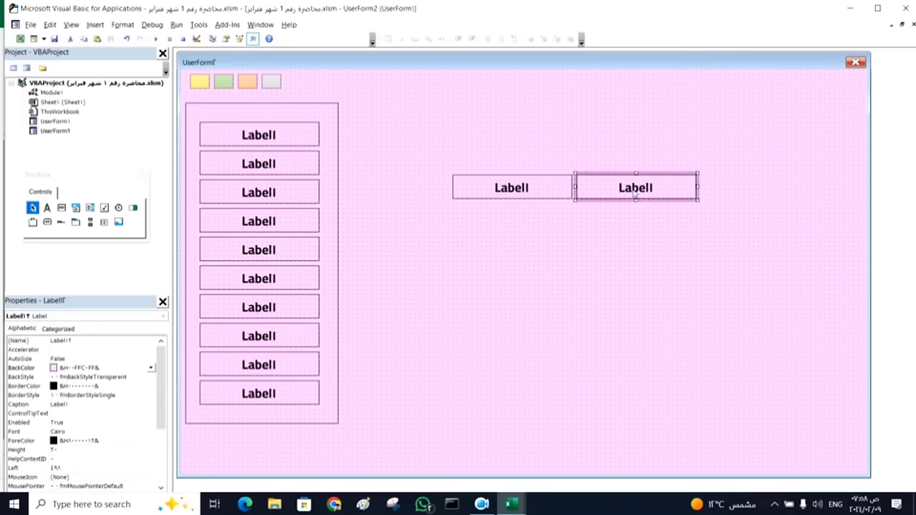
click(634, 192)
double_click(632, 192)
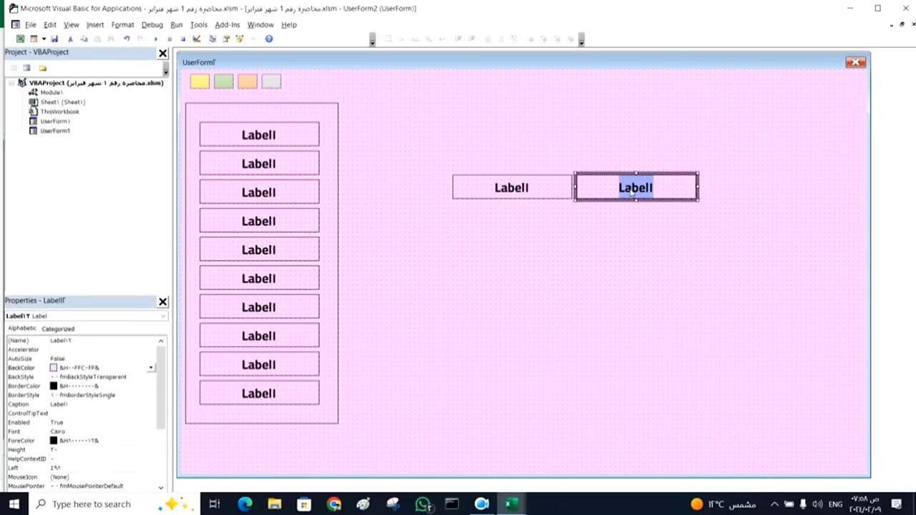
text(C)
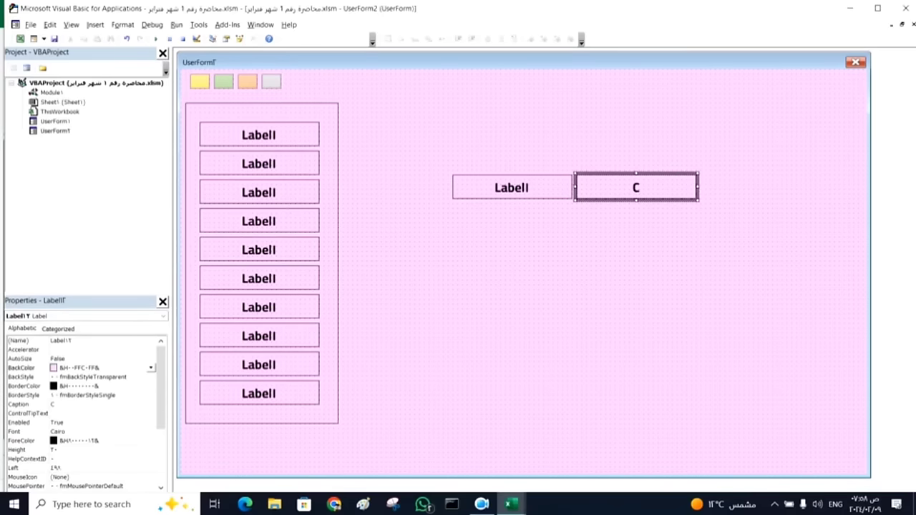
text(l)
text(ose)
text( File)
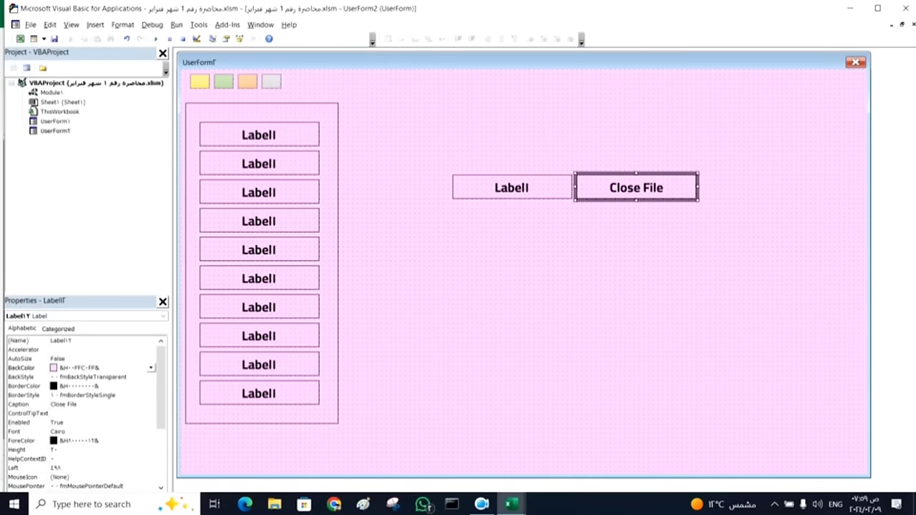
- Caption the label beside it 'Open File', then switch to the Excel workbook
click(512, 187)
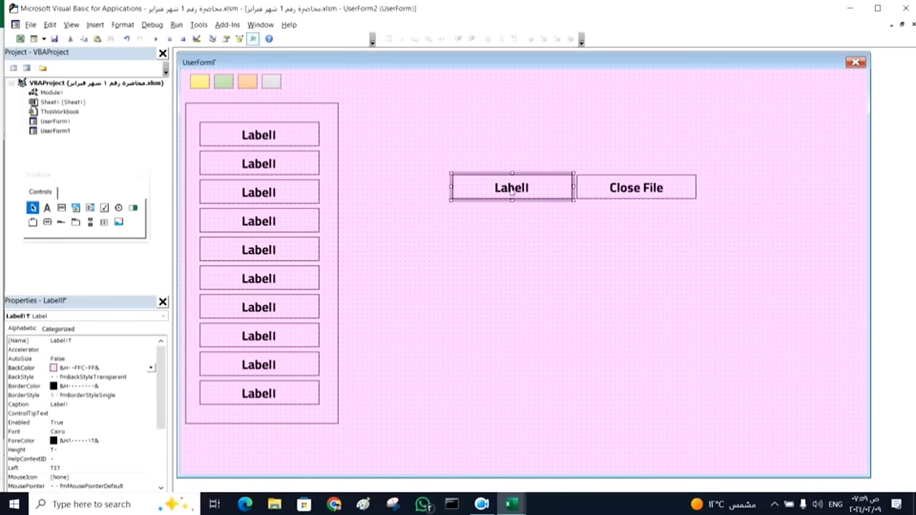
click(511, 188)
double_click(512, 188)
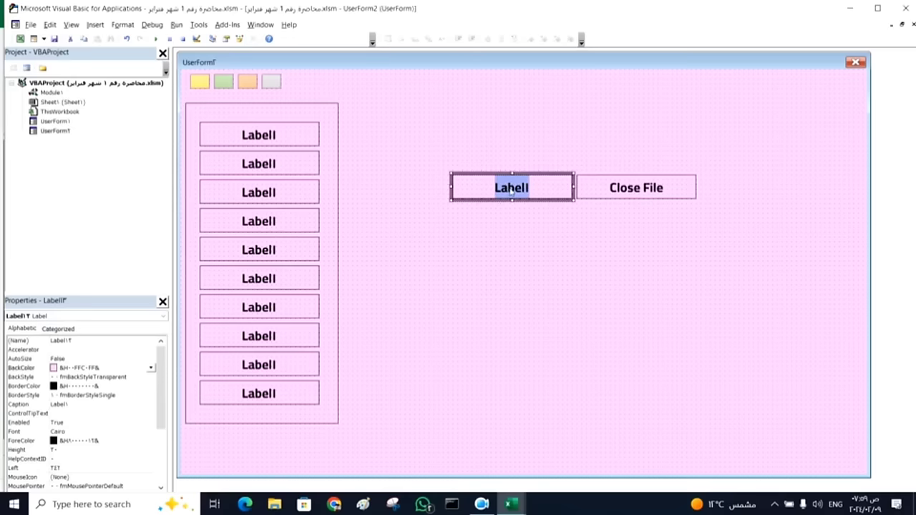
text(Ope)
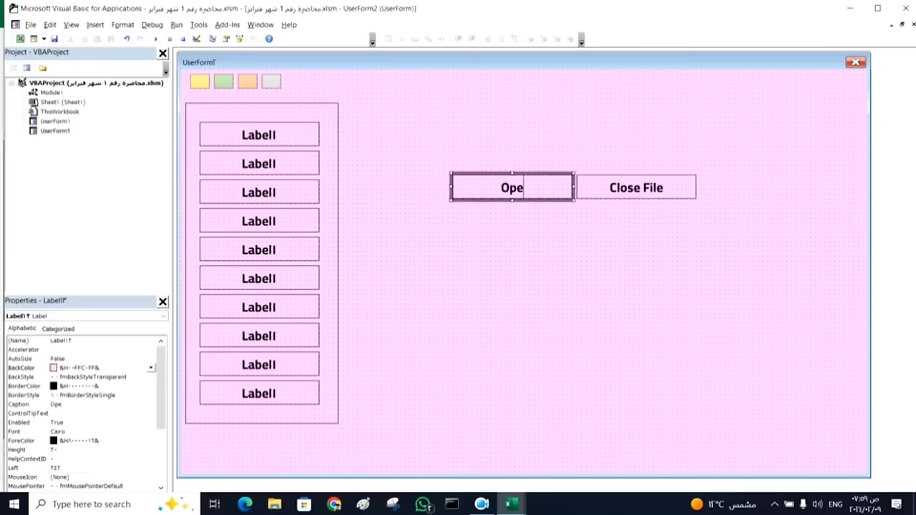
text(n File)
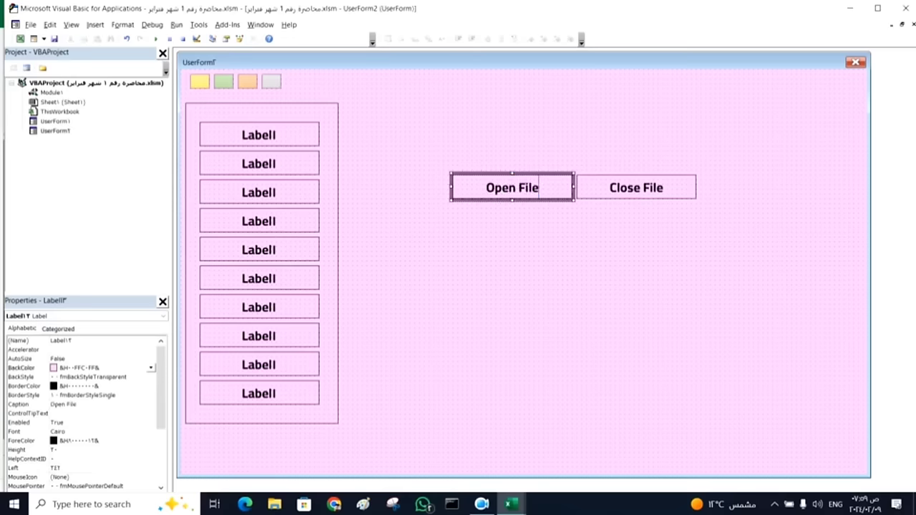
click(516, 234)
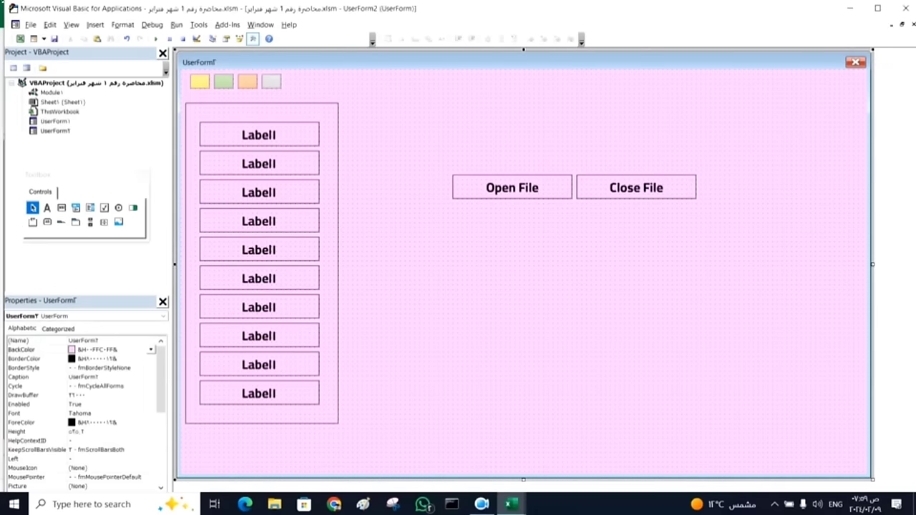
click(20, 39)
click(571, 275)
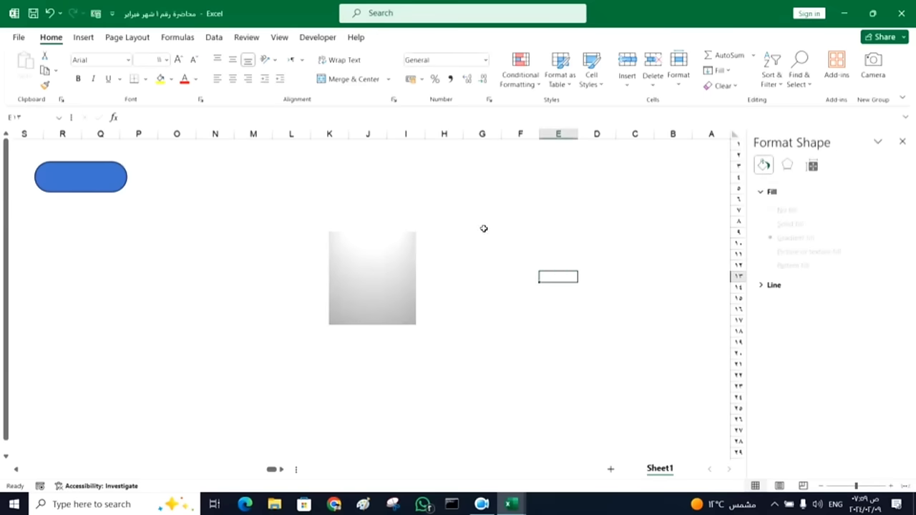
- Search the stock icons for 'close' and insert the black X icon onto Sheet1
click(81, 38)
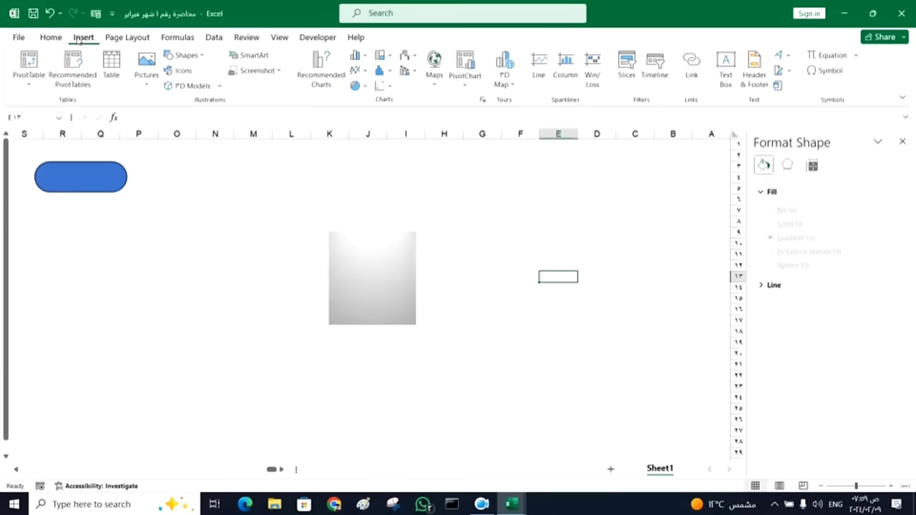
click(184, 74)
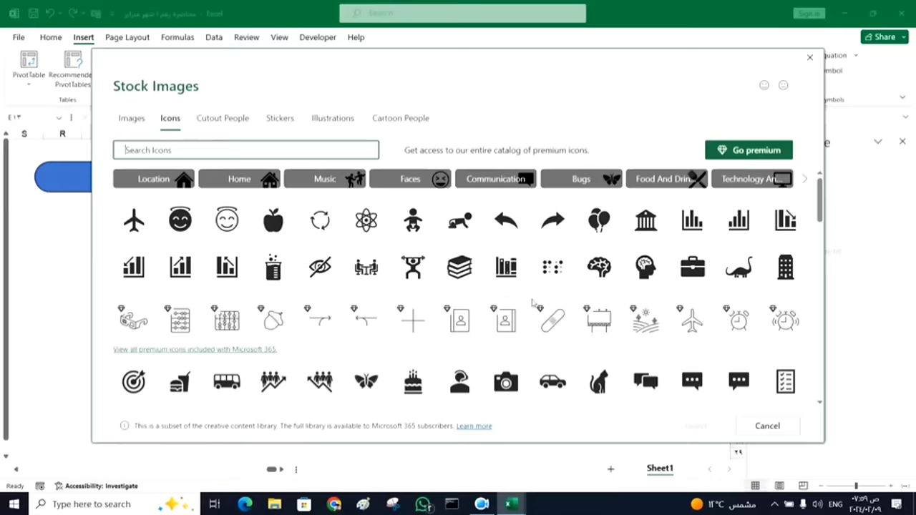
scroll(527, 305, down, 5)
scroll(528, 305, down, 1)
scroll(528, 306, down, 2)
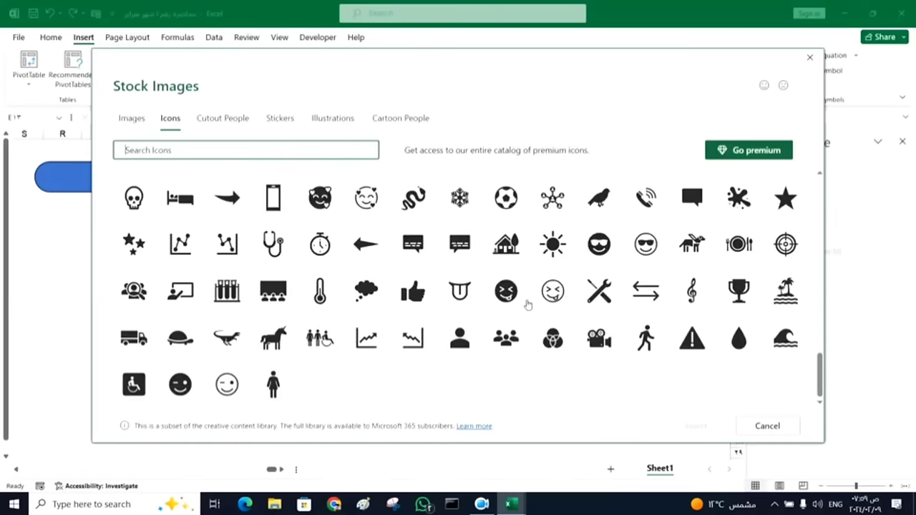
scroll(528, 306, up, 2)
scroll(527, 306, up, 5)
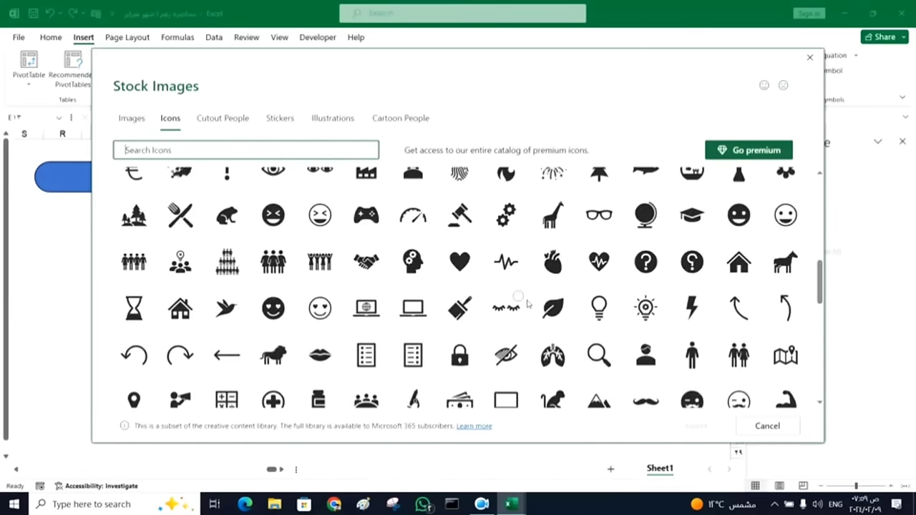
scroll(527, 305, up, 3)
scroll(527, 304, up, 2)
scroll(527, 304, up, 5)
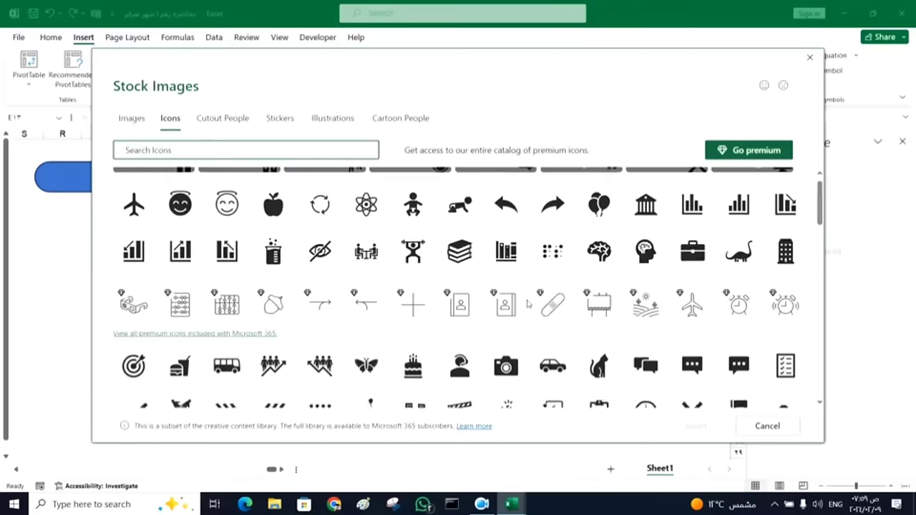
scroll(527, 304, up, 2)
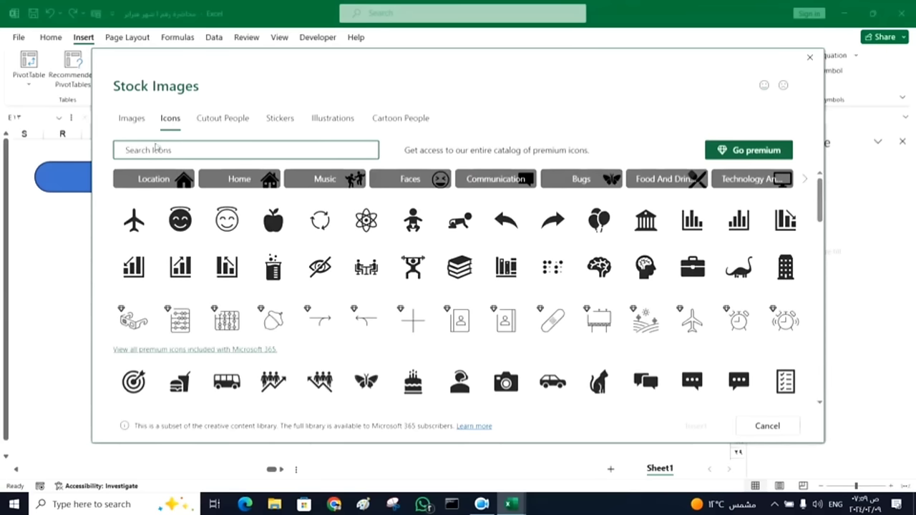
text(clos)
text(e)
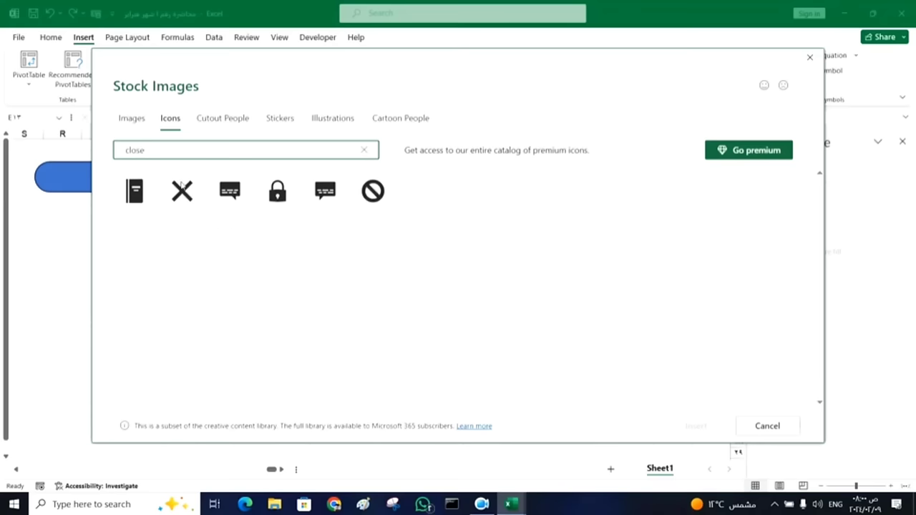
click(186, 192)
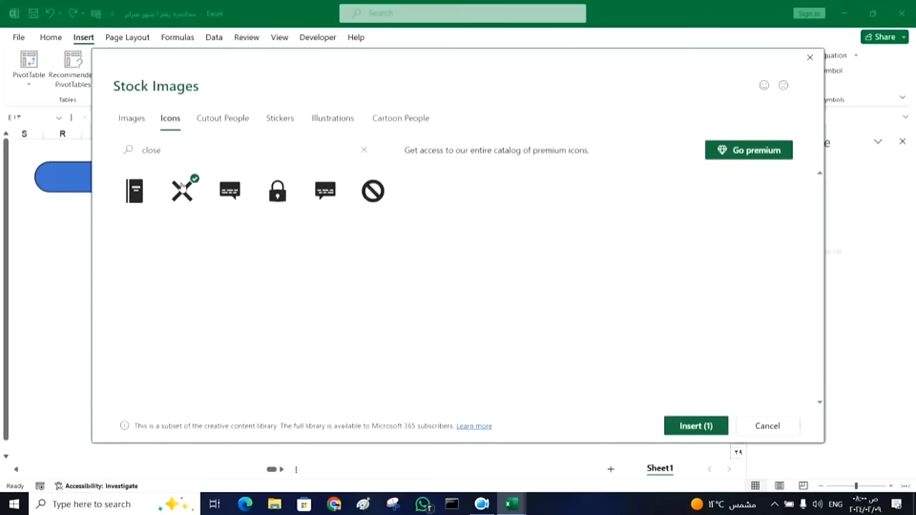
click(676, 427)
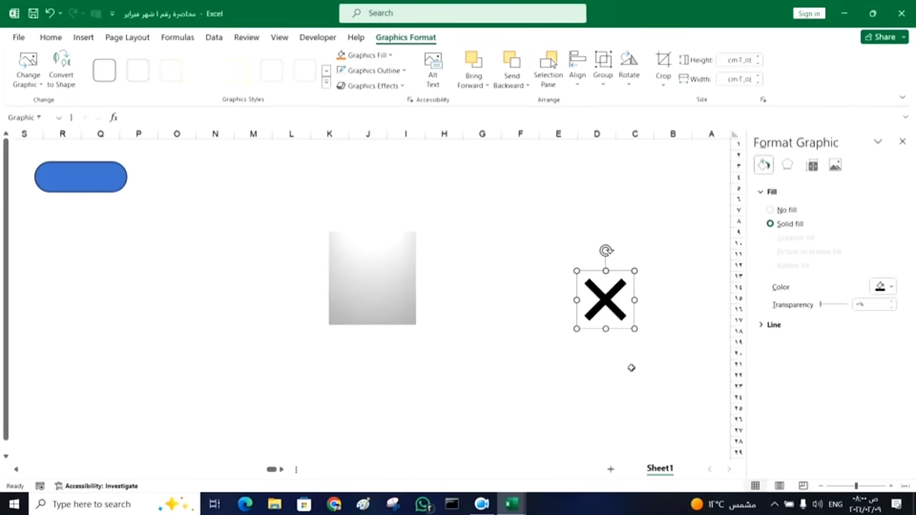
- Move the X icon up and left and fill it red
drag(588, 278, 536, 216)
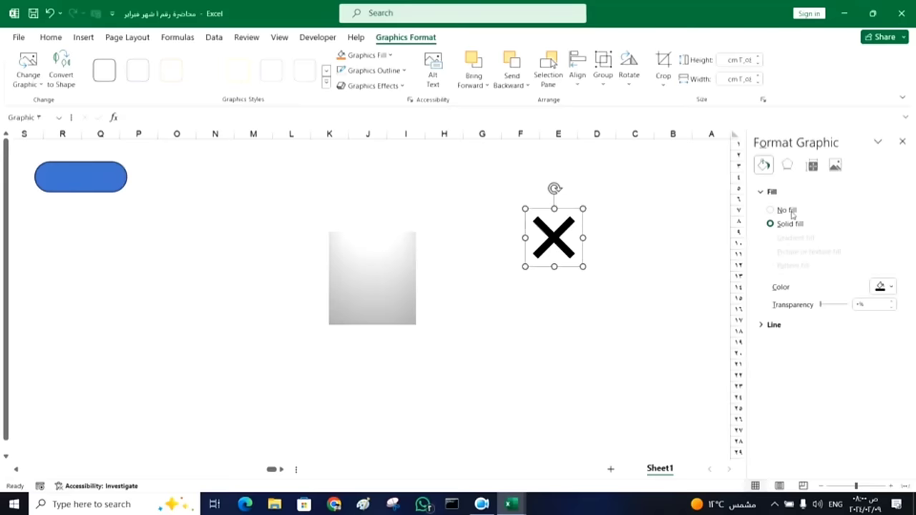
click(892, 287)
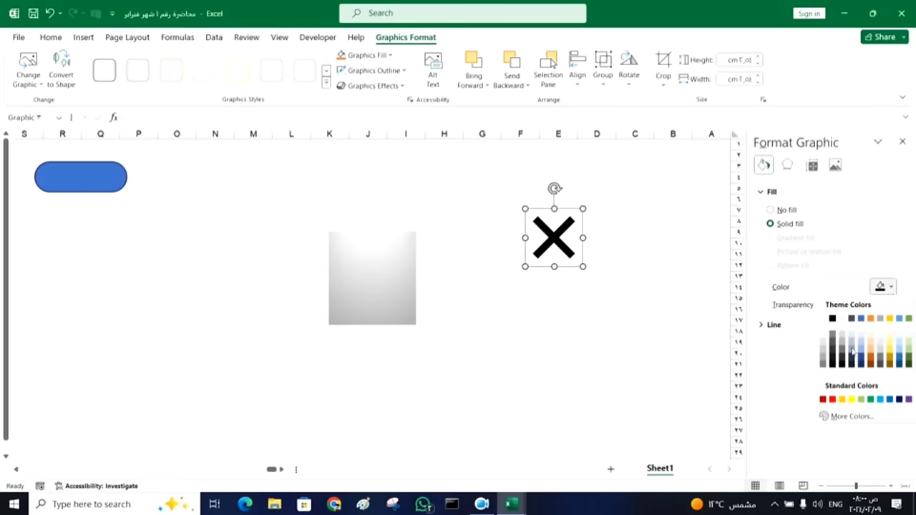
click(831, 399)
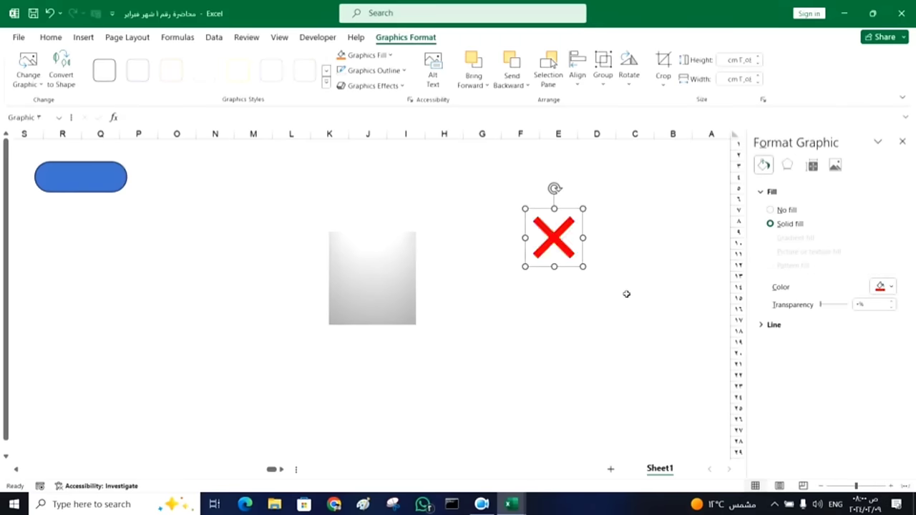
click(611, 332)
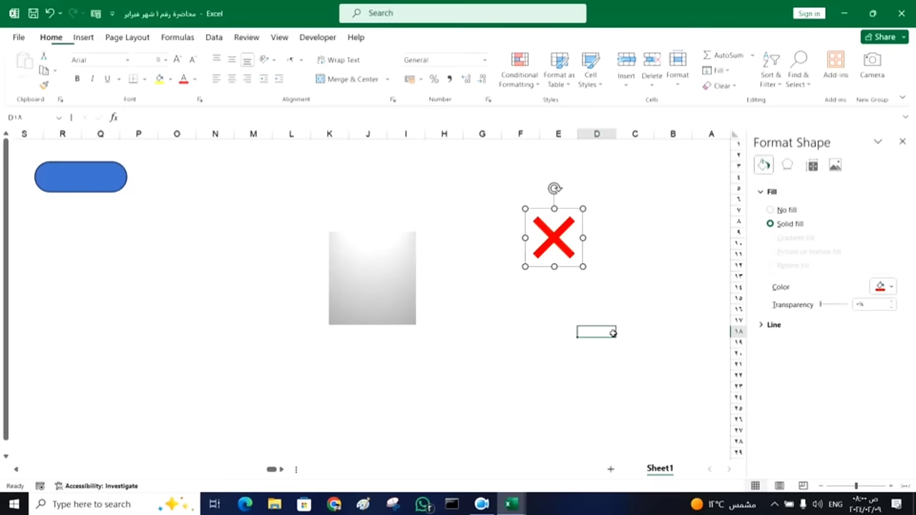
- Copy the red X graphic and return to the VBA editor
click(547, 245)
right_click(544, 211)
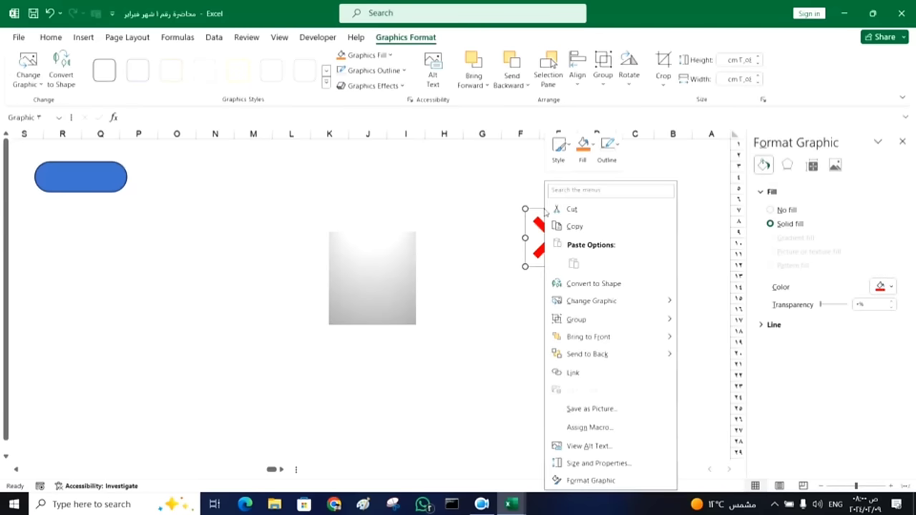
click(572, 227)
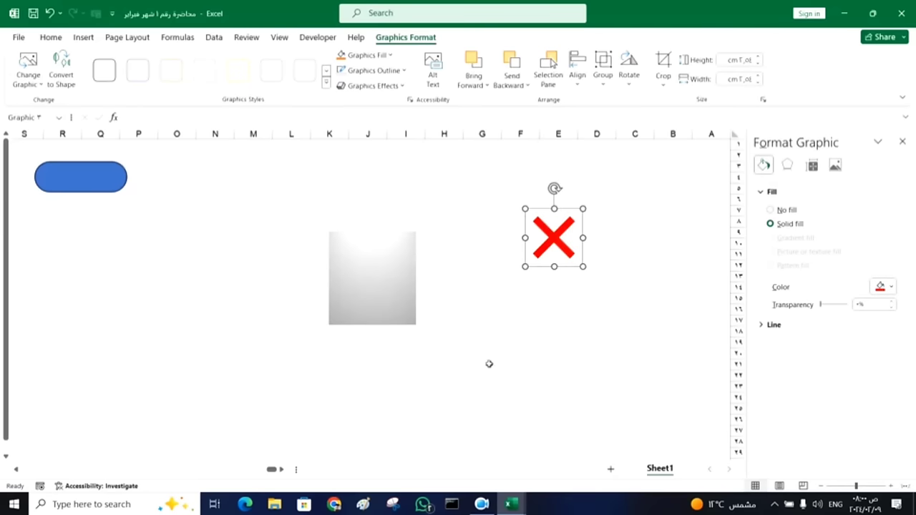
click(512, 504)
click(563, 462)
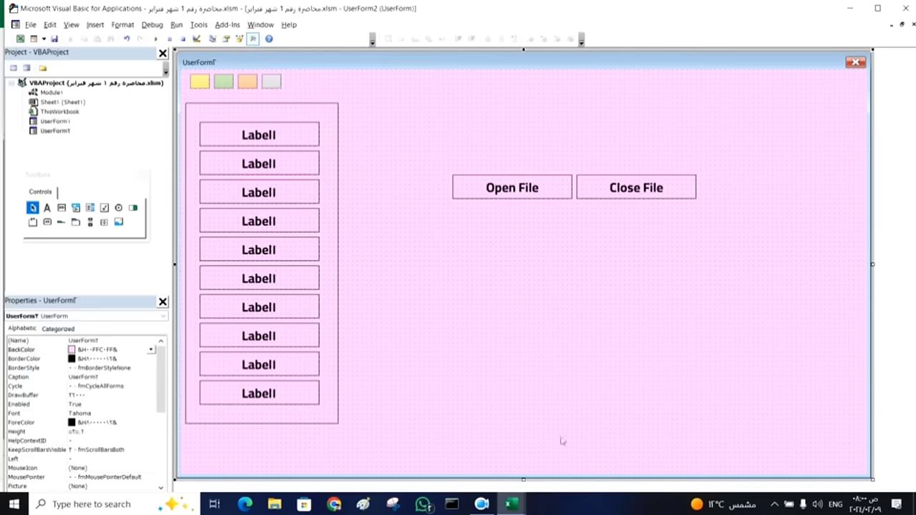
- Paste the red X into the Close File label's Picture property and stretch the label taller
click(671, 188)
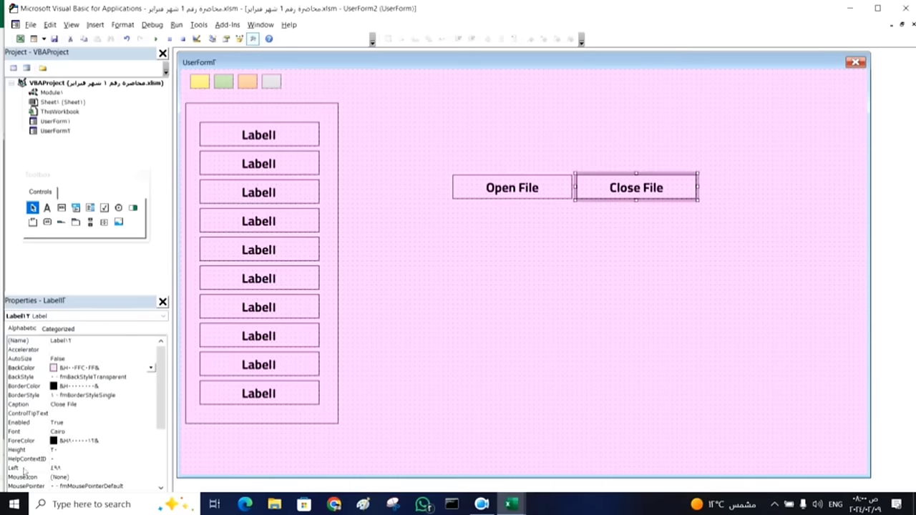
drag(161, 384, 158, 418)
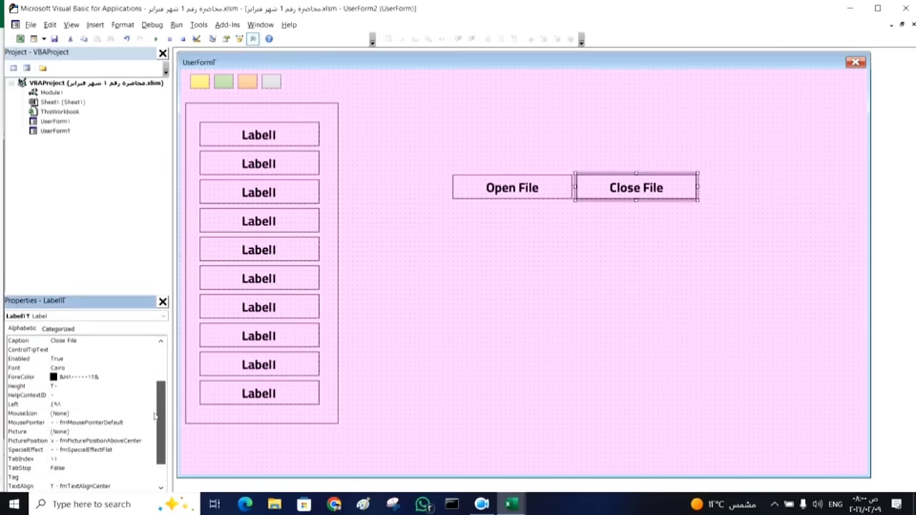
click(79, 432)
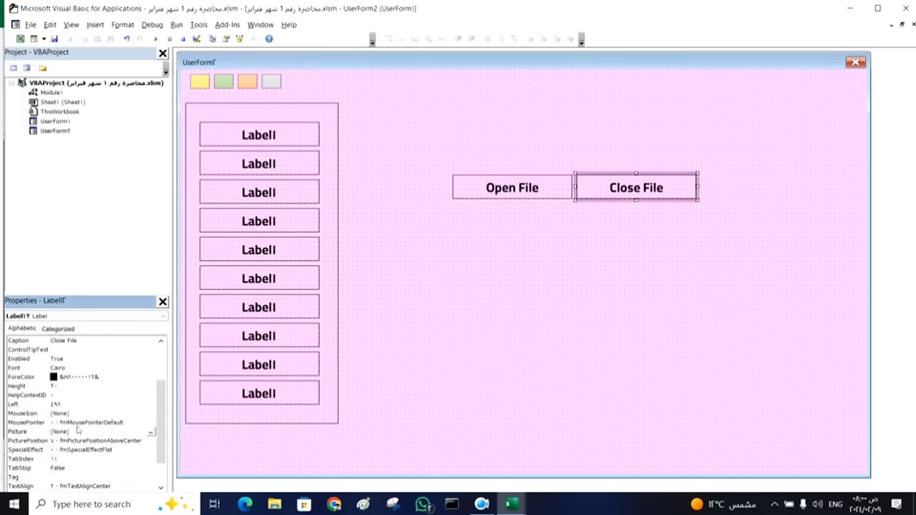
key(ctrl+v)
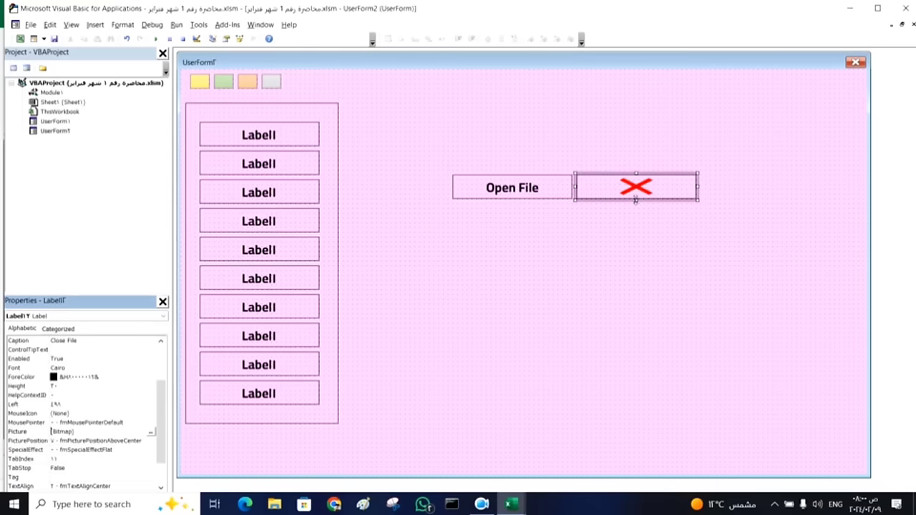
drag(636, 199, 635, 252)
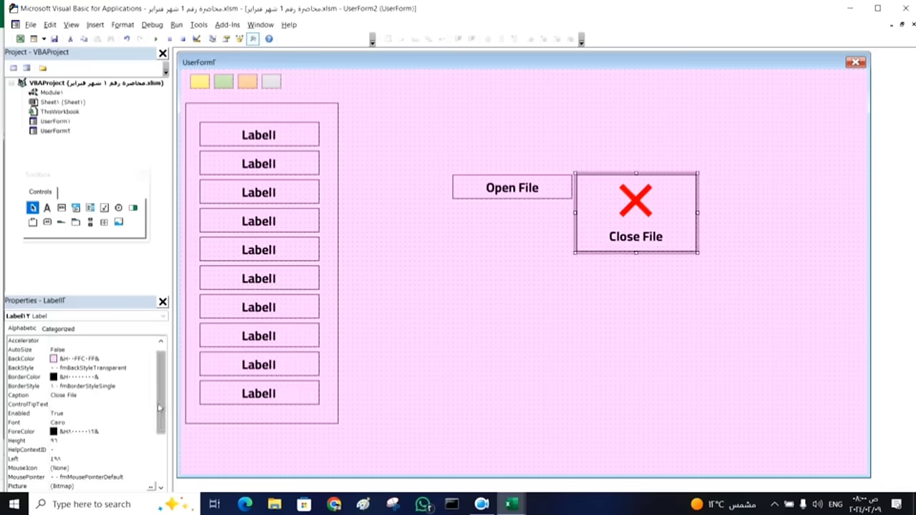
scroll(159, 397, down, 2)
click(29, 450)
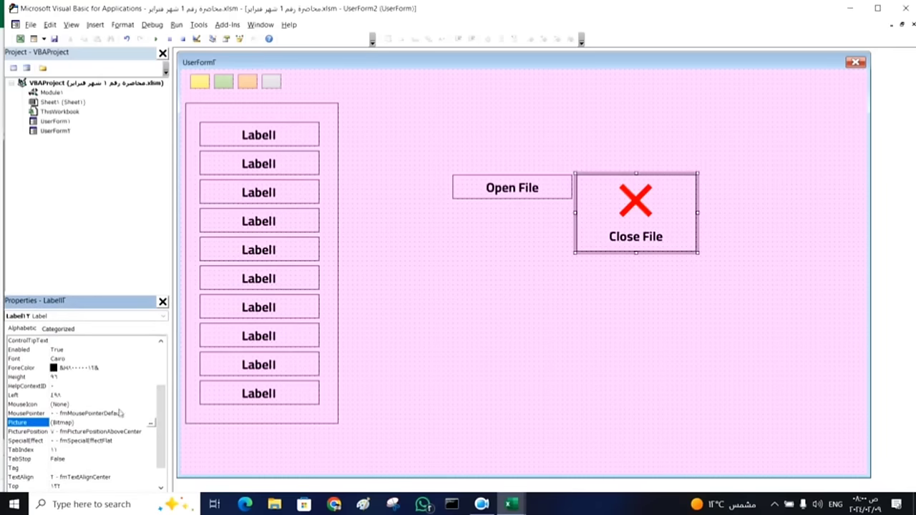
- Try several PicturePosition values for the Close File label, ending on fmPicturePositionRightCenter
click(16, 433)
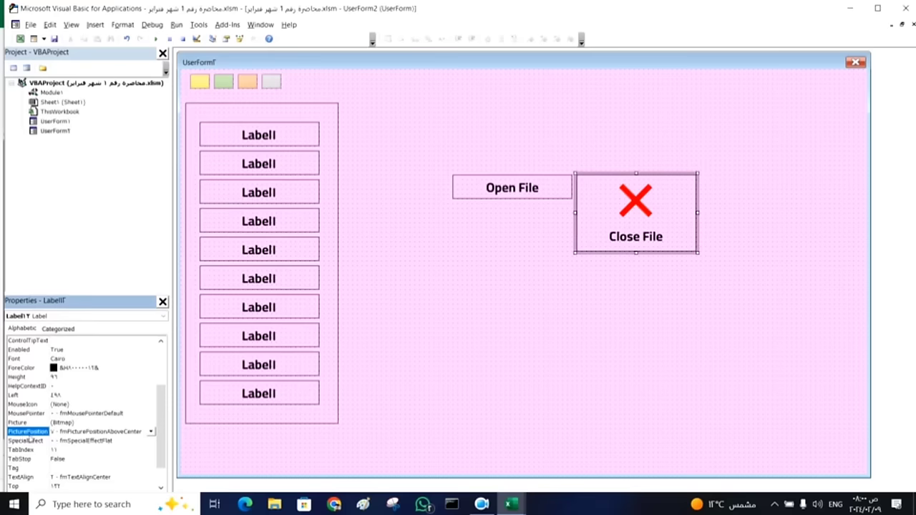
click(150, 432)
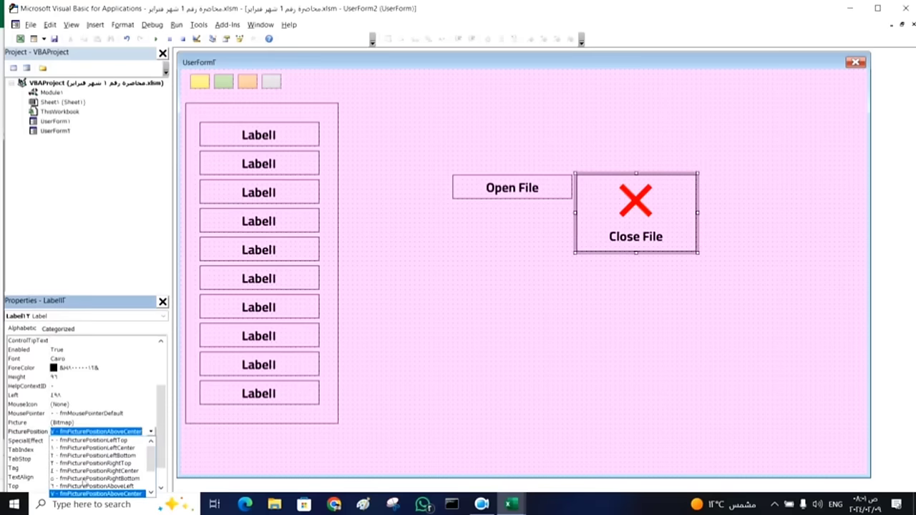
click(80, 448)
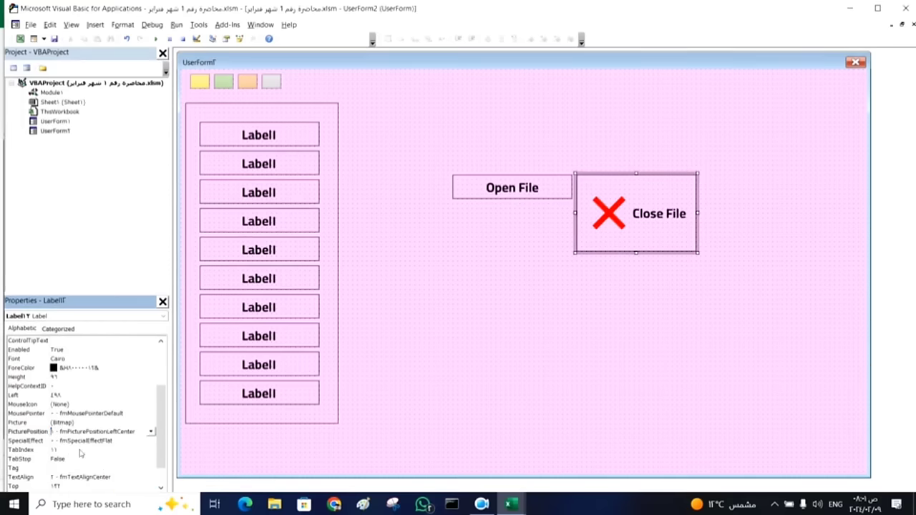
click(150, 432)
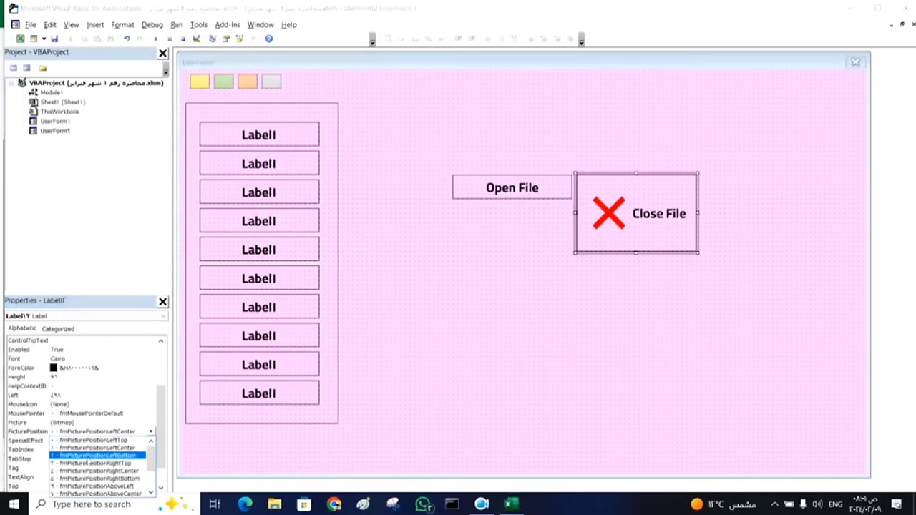
click(90, 455)
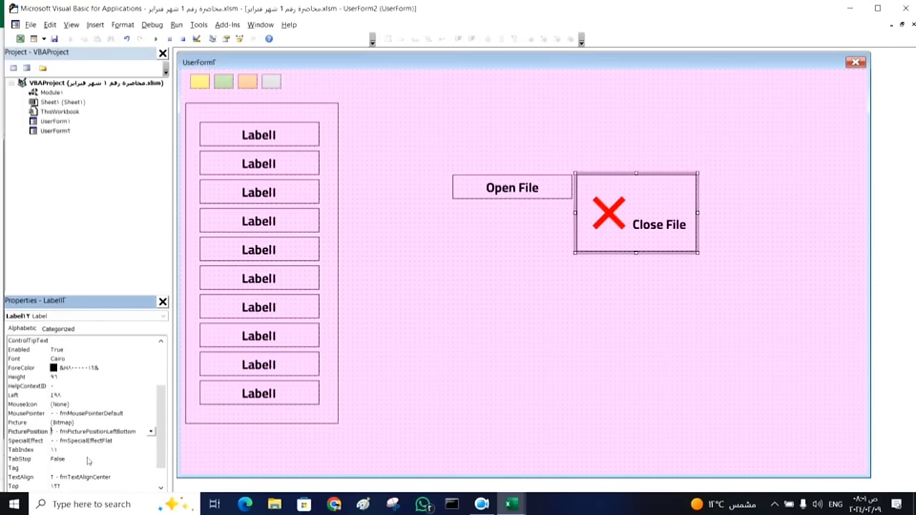
click(151, 432)
click(99, 464)
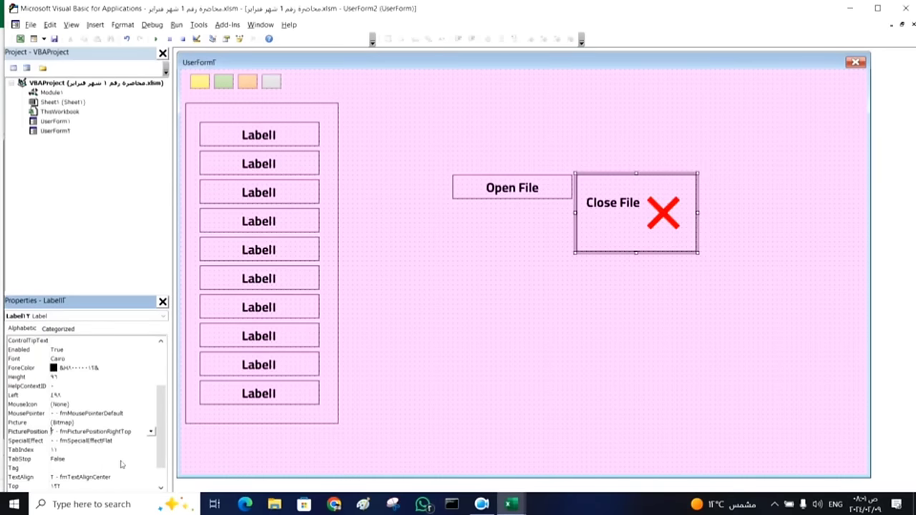
click(151, 432)
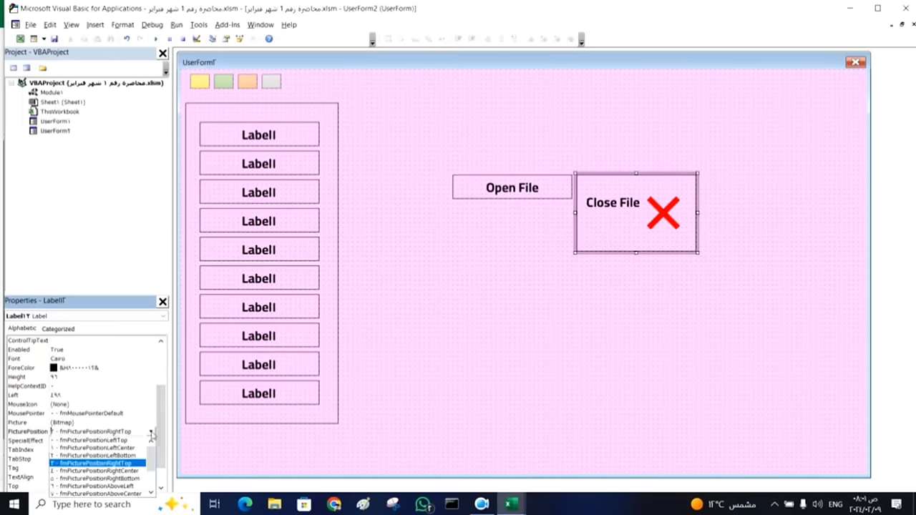
click(88, 471)
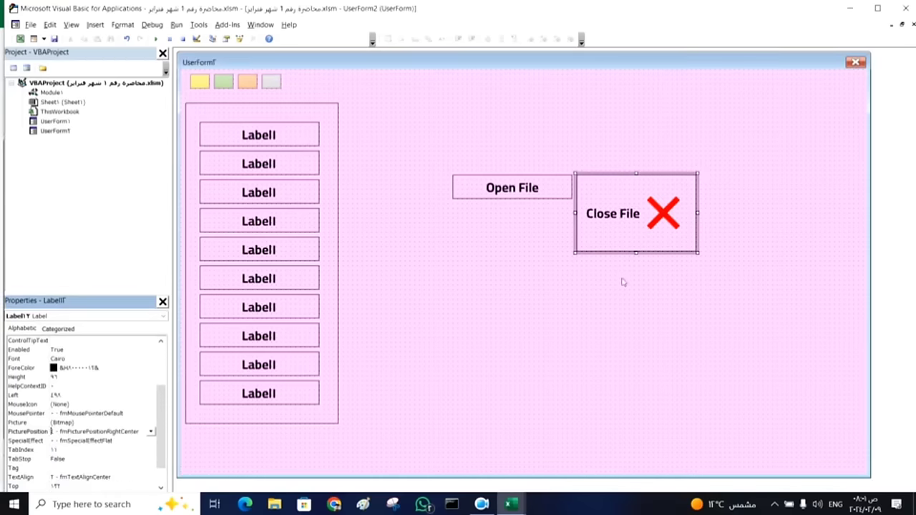
- Shorten and narrow the Close File label into a slim bar
drag(635, 251, 634, 203)
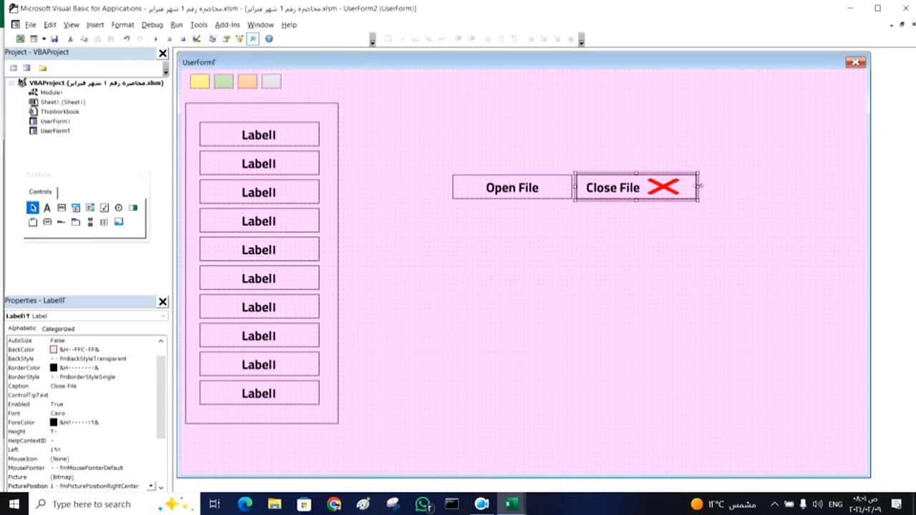
drag(699, 186, 685, 186)
click(640, 270)
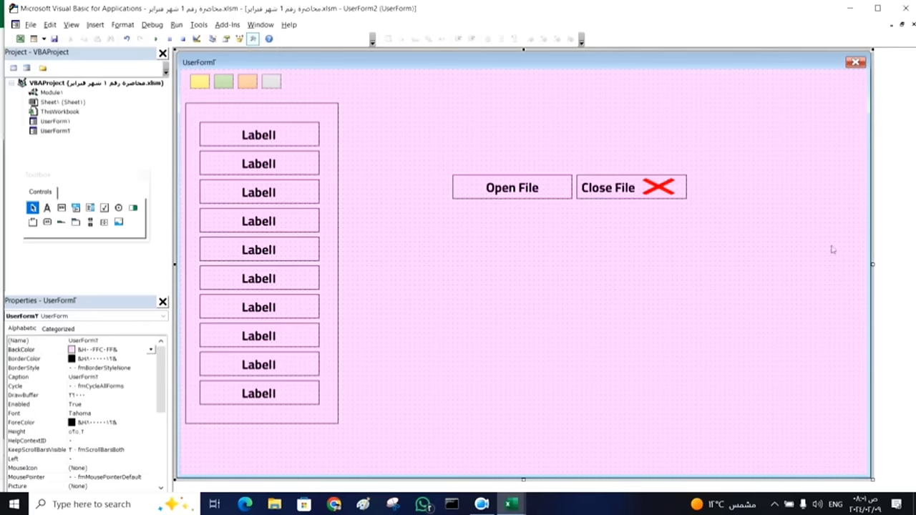
- Check the resized Close File label, select the Open File label, and switch to the Excel workbook
click(654, 199)
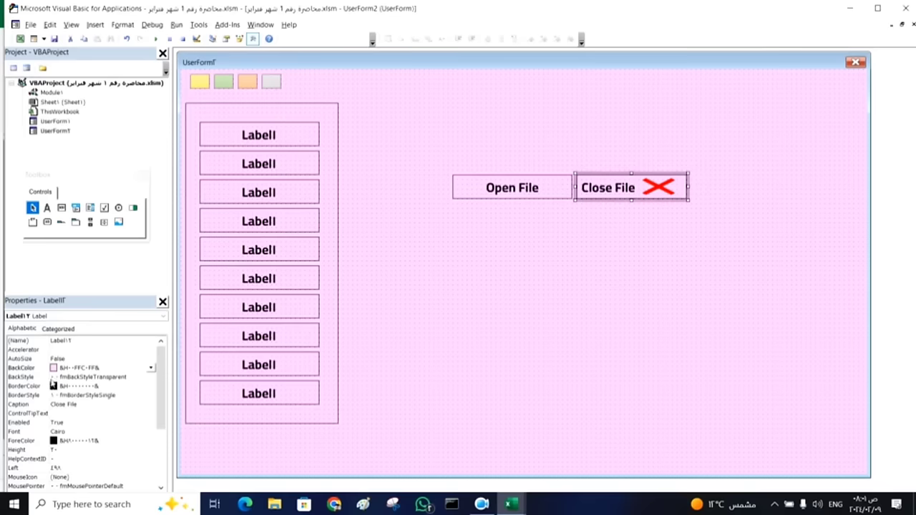
click(673, 252)
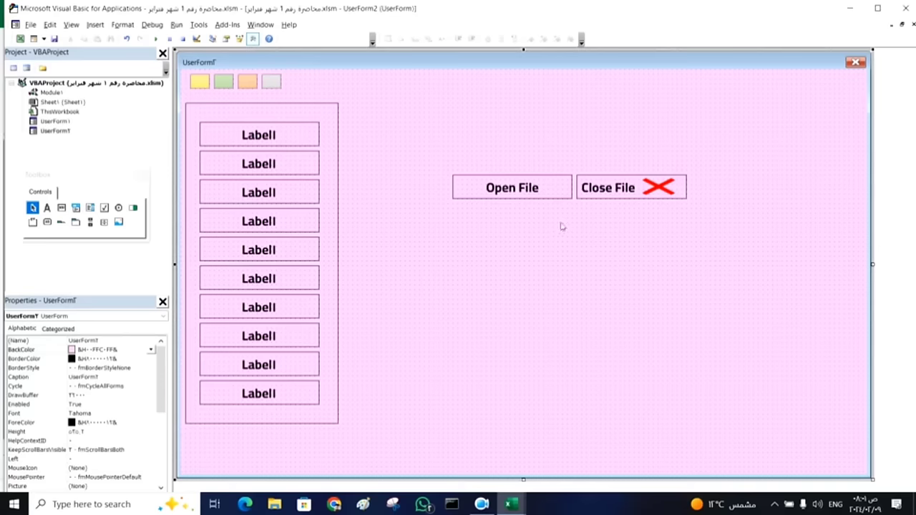
click(542, 193)
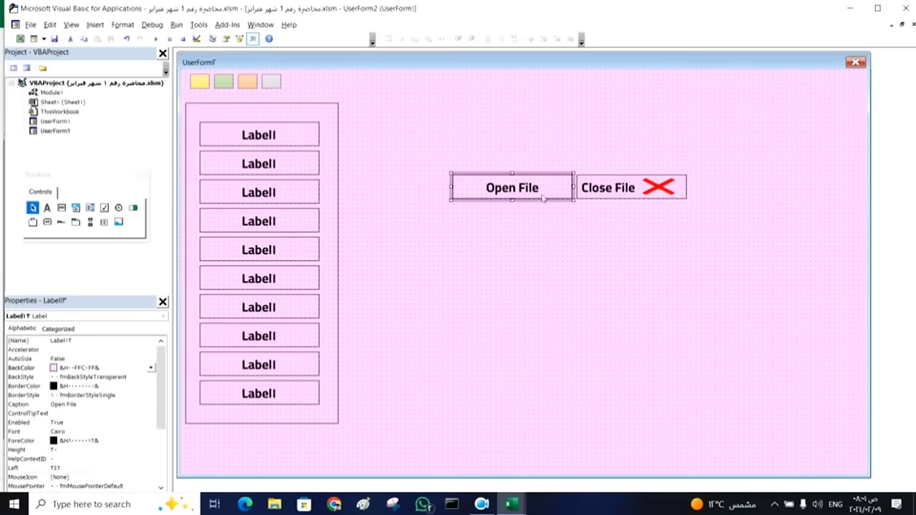
click(510, 504)
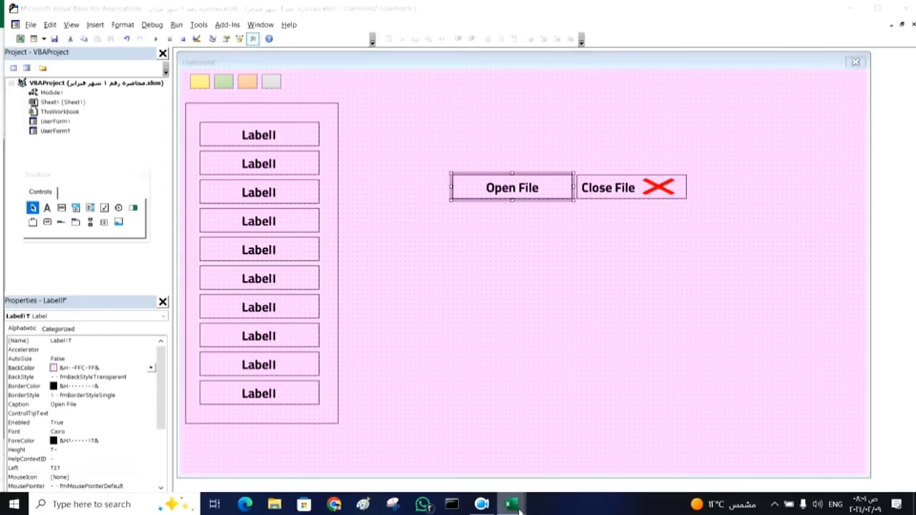
- Insert a house icon found by searching 'home' in Excel's stock icons
click(462, 464)
click(447, 203)
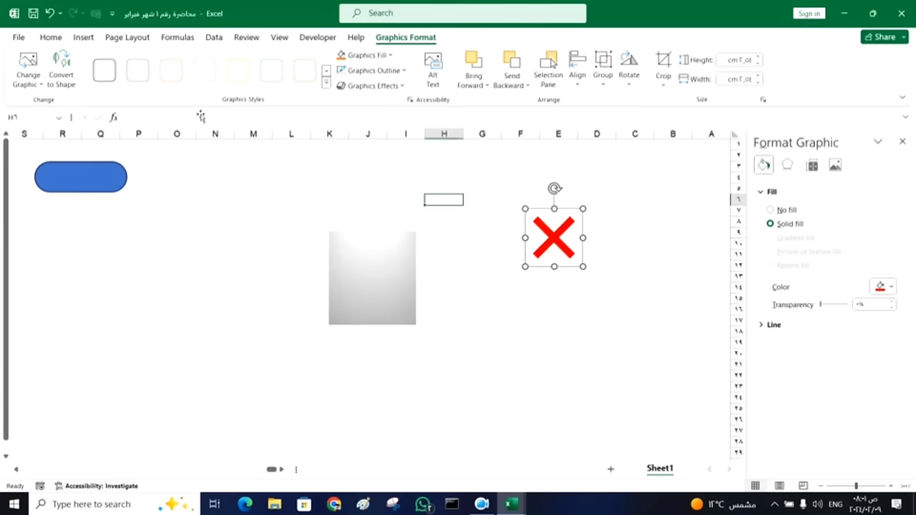
click(83, 37)
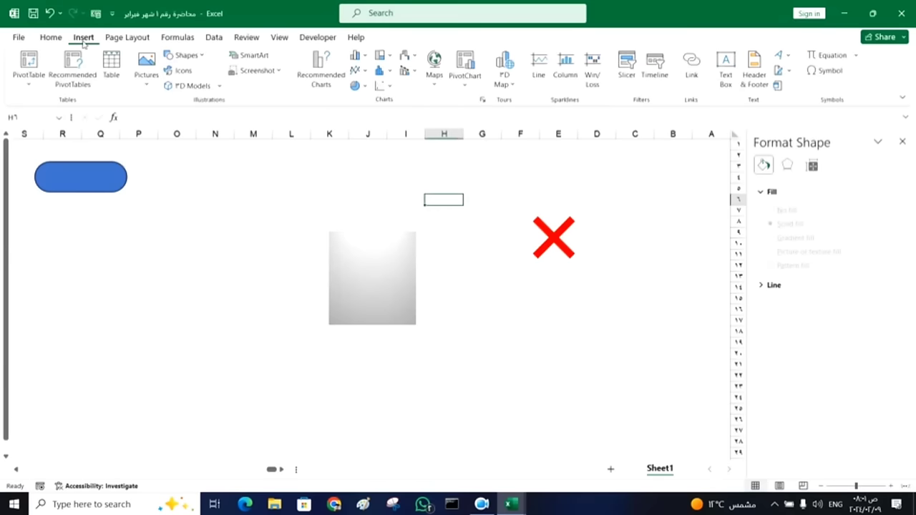
click(184, 71)
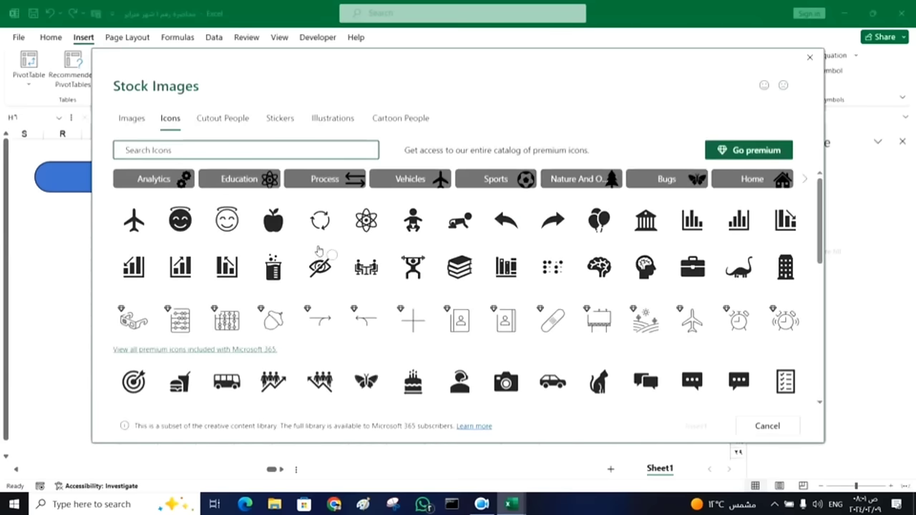
scroll(286, 290, down, 3)
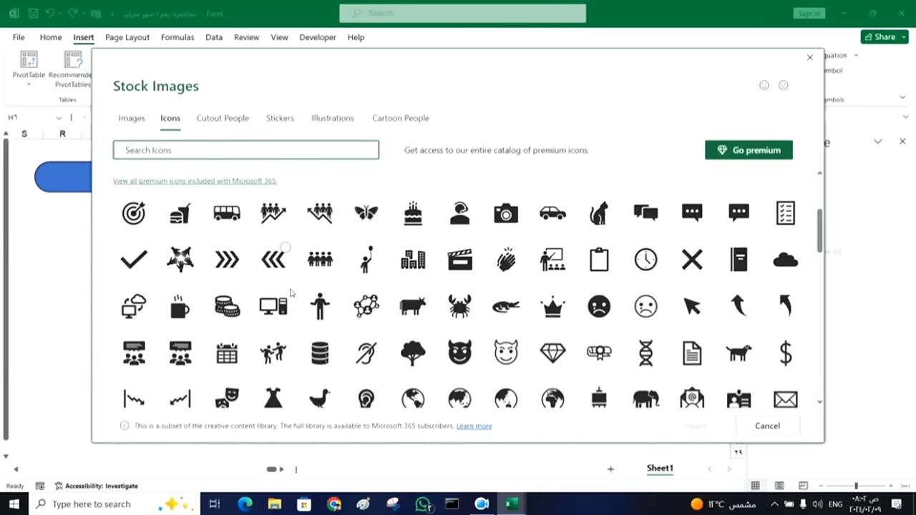
scroll(287, 286, up, 3)
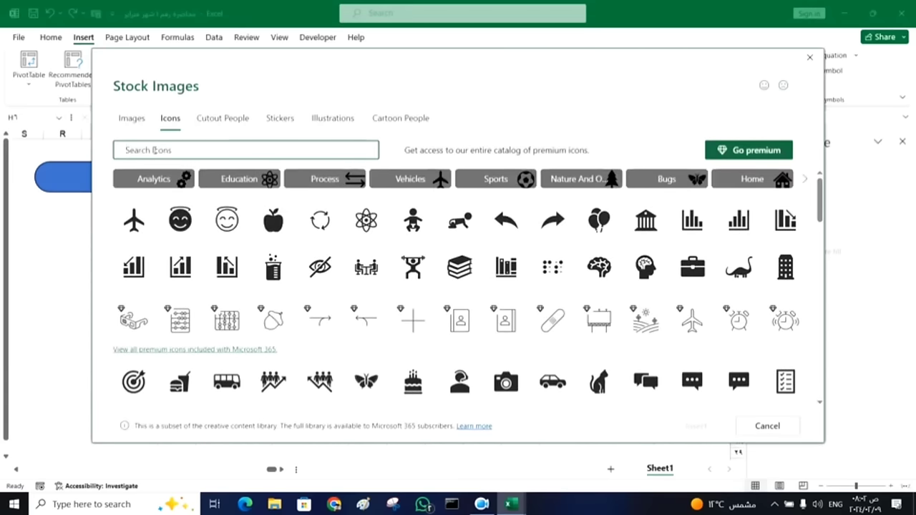
text(hom)
text(e)
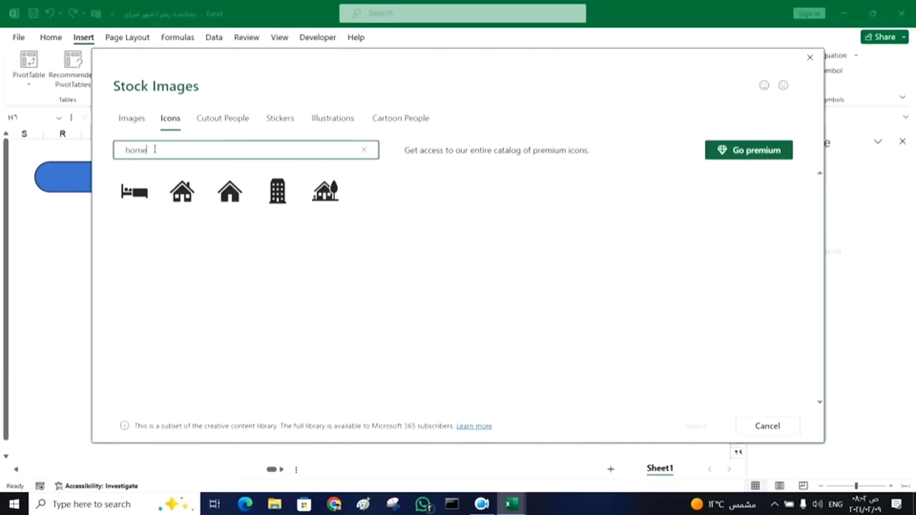
click(183, 193)
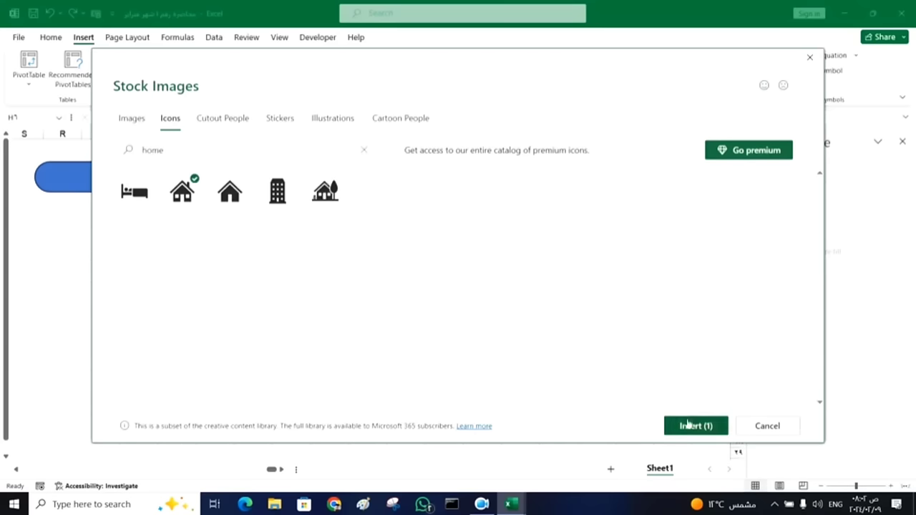
click(688, 425)
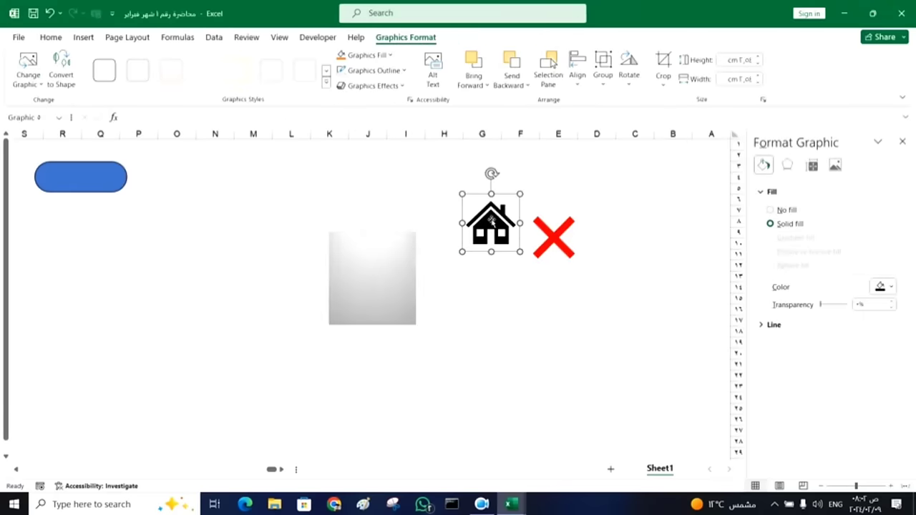
- Fill the house icon green, copy it, and return to the VBA editor
click(892, 288)
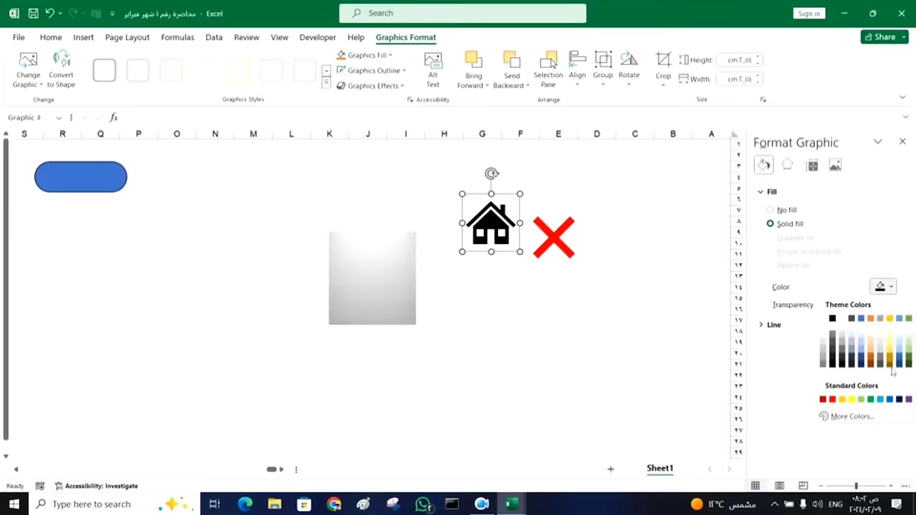
click(908, 360)
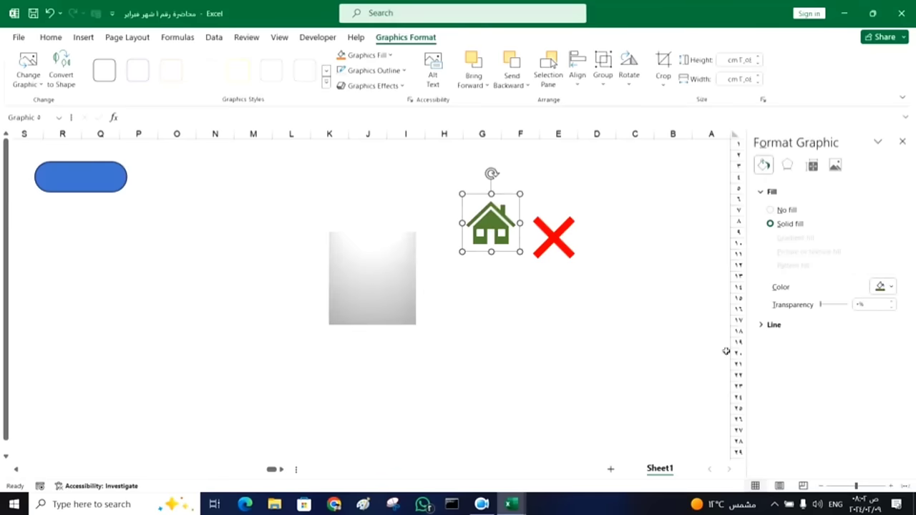
right_click(484, 201)
click(516, 225)
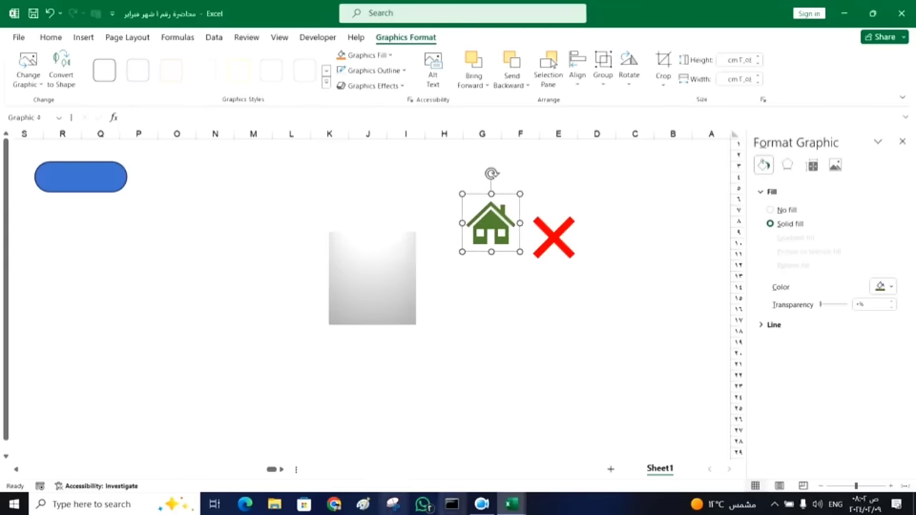
click(512, 504)
click(562, 461)
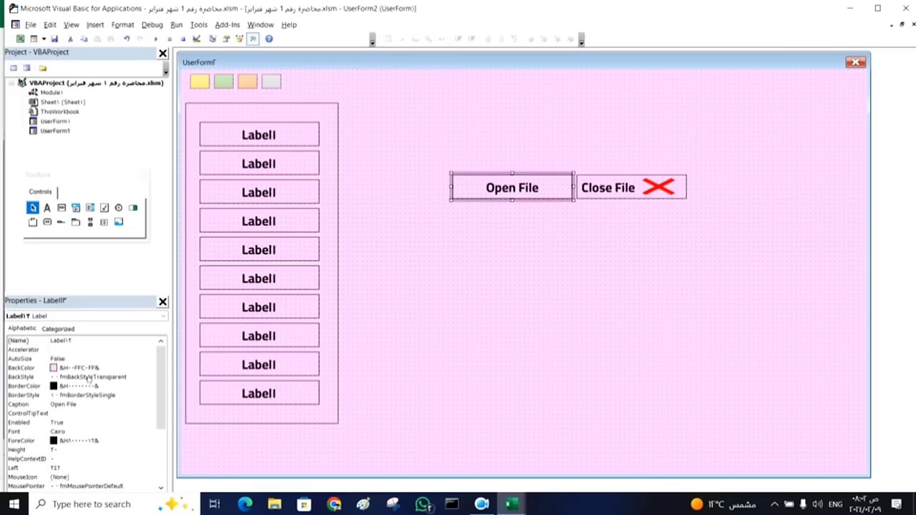
- Paste the green house into the Open File label's Picture and position it right of the caption
scroll(71, 400, down, 3)
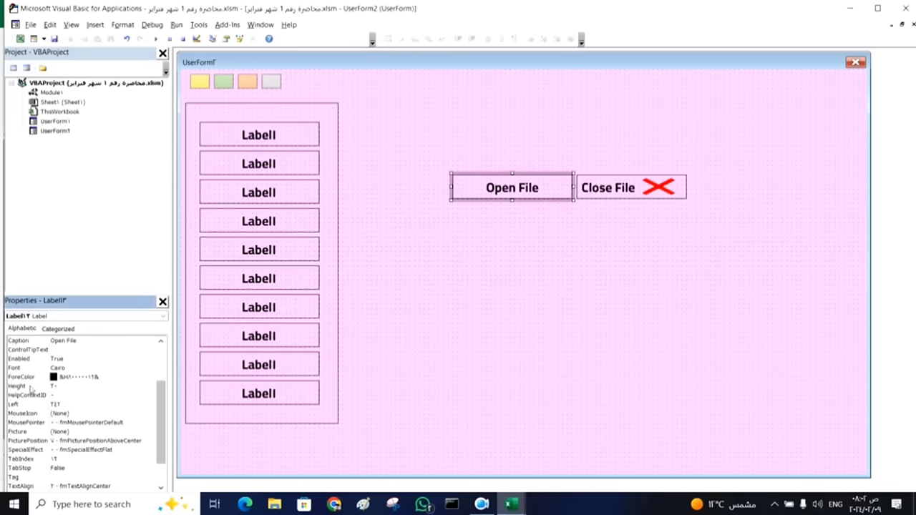
click(74, 432)
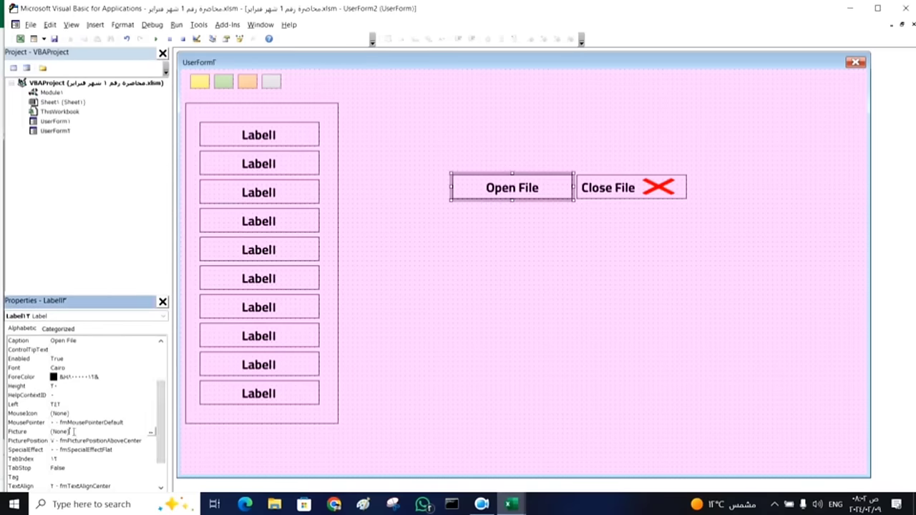
key(ctrl+v)
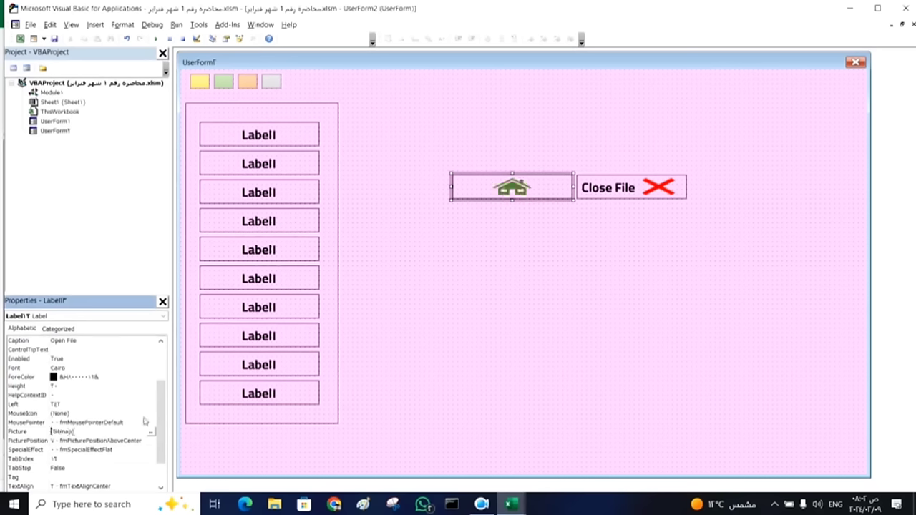
click(28, 442)
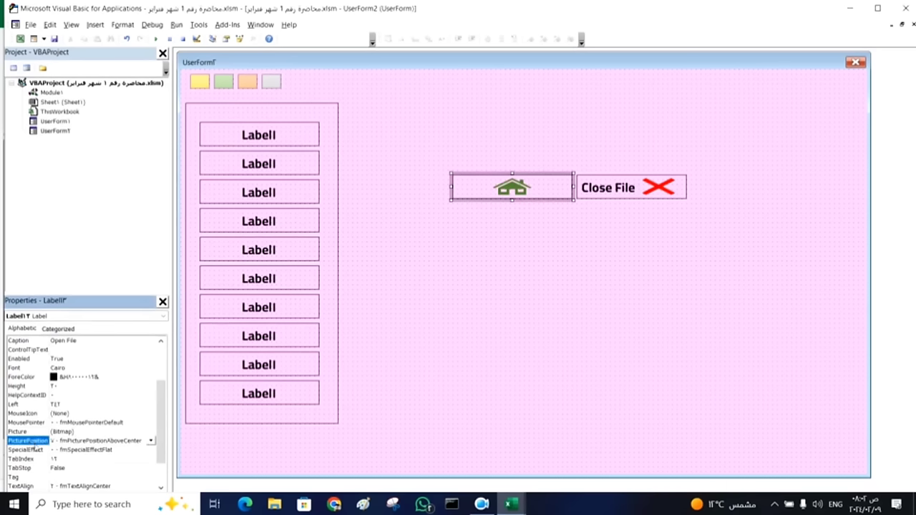
click(151, 441)
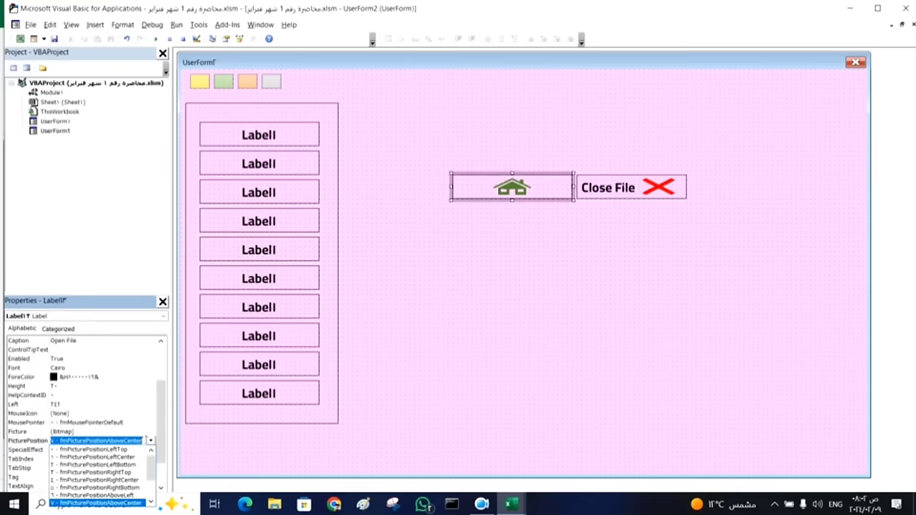
click(64, 479)
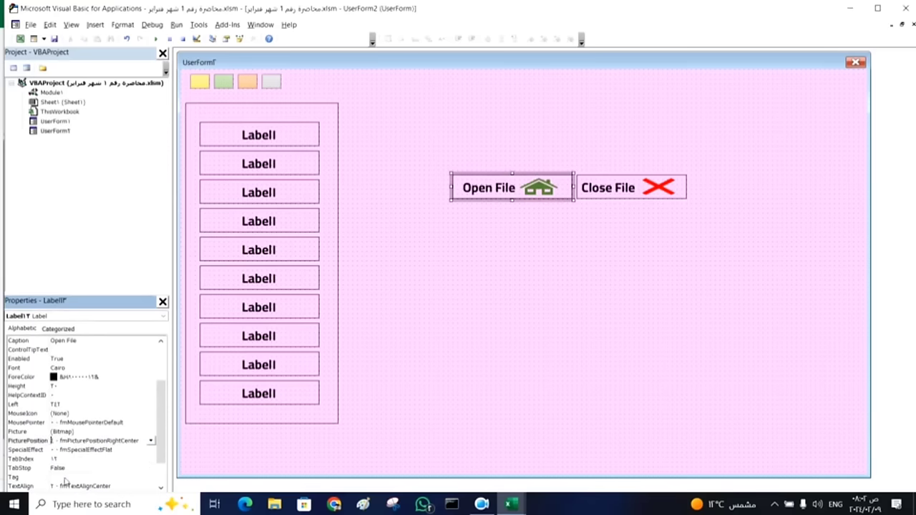
click(570, 235)
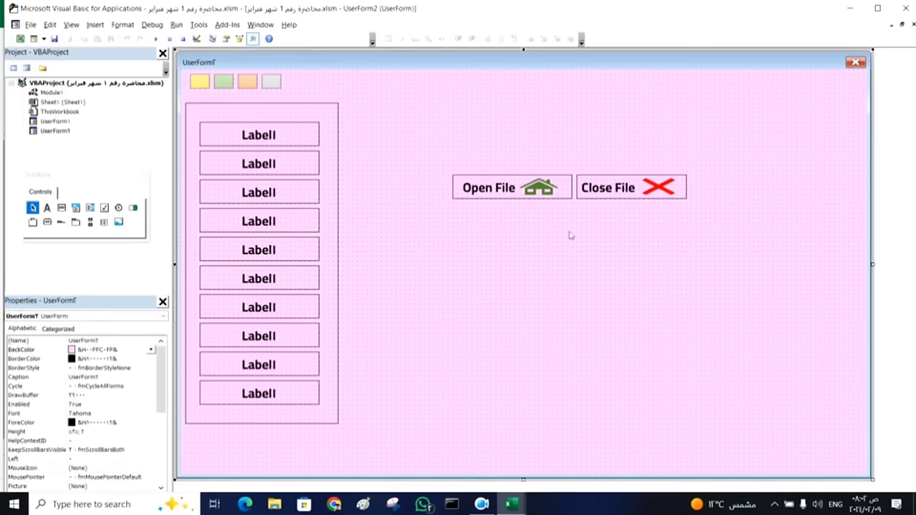
click(538, 190)
- Move the Open File and Close File labels to the top right of the form
drag(452, 190, 461, 190)
click(652, 260)
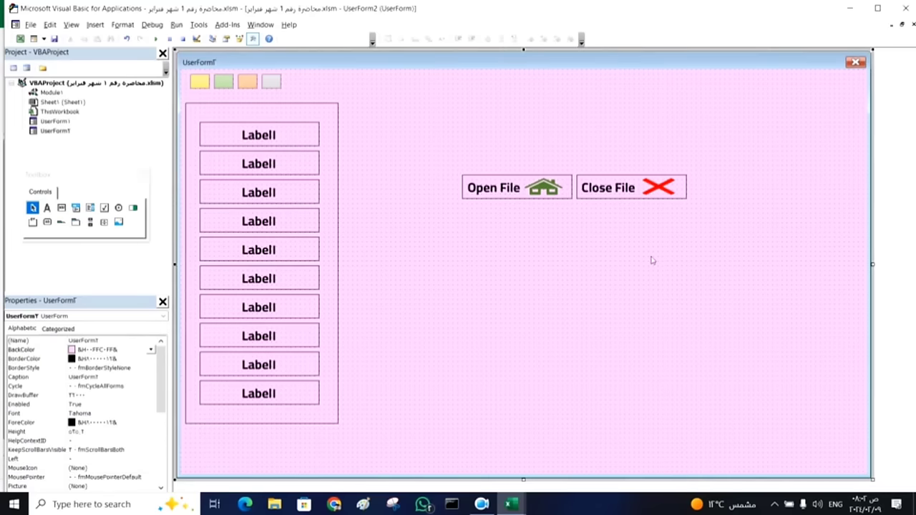
mouse_move(650, 241)
mouse_down()
mouse_move(509, 151)
mouse_move(718, 79)
mouse_up()
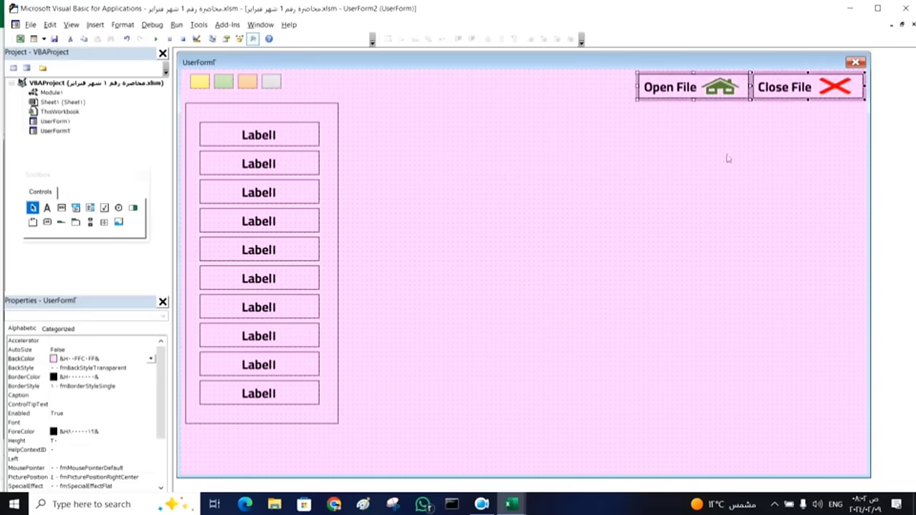
click(727, 157)
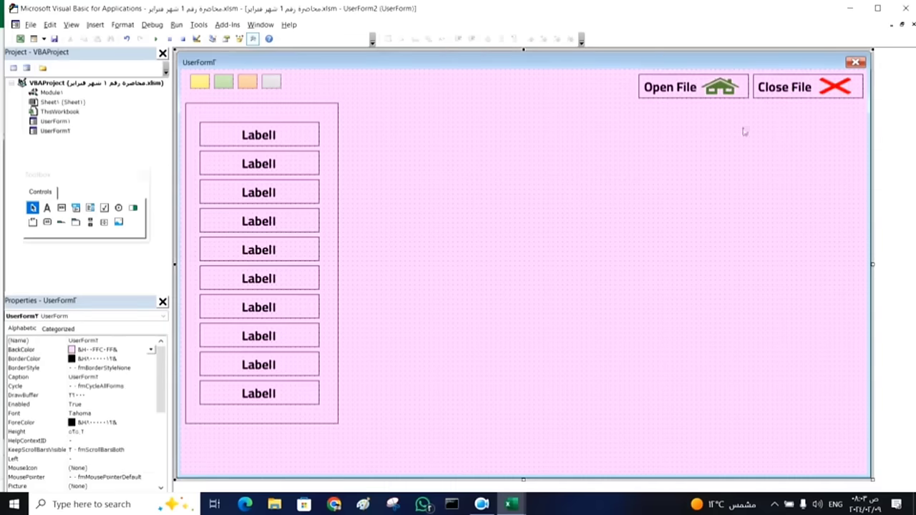
- Set BorderStyle to fmBorderStyleNone for both the Open File and Close File buttons
drag(802, 139, 704, 109)
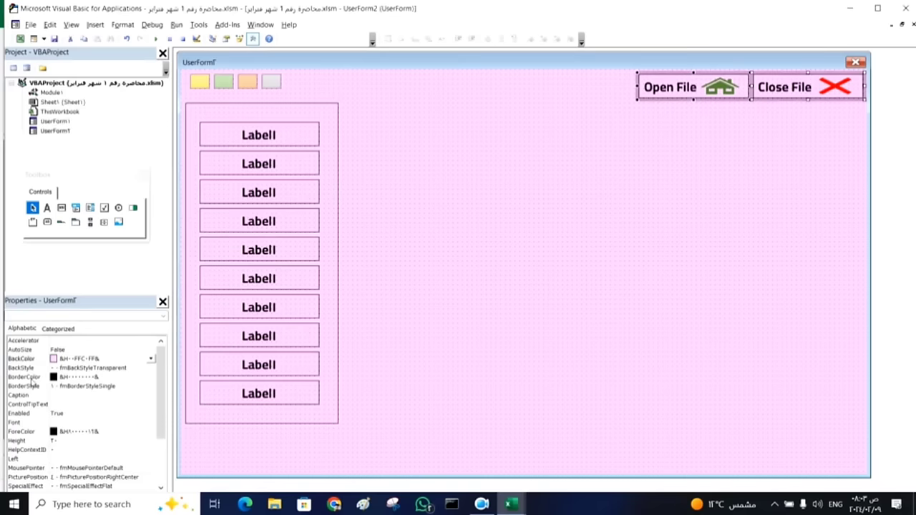
click(150, 387)
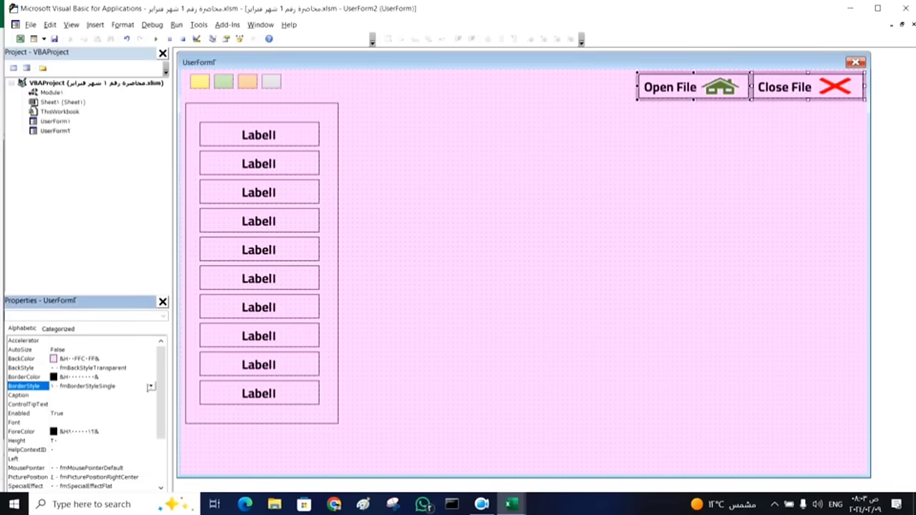
click(151, 387)
click(101, 395)
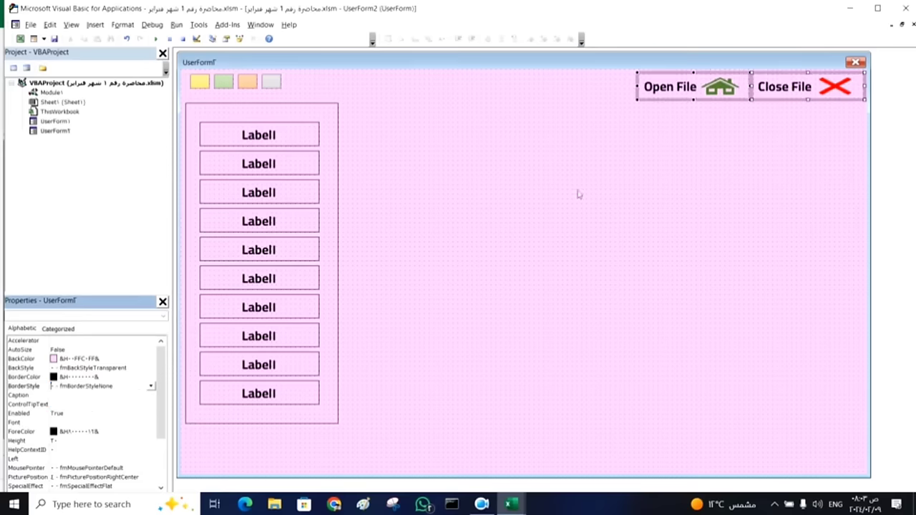
click(583, 209)
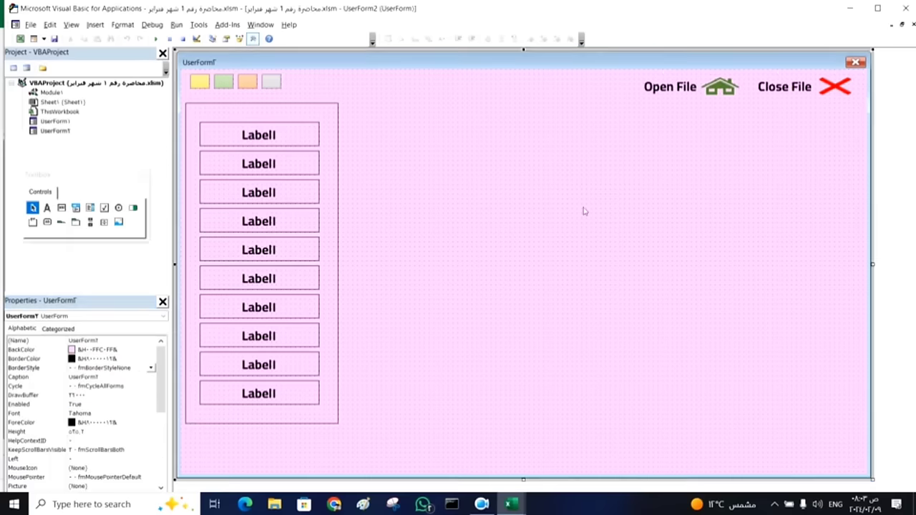
click(155, 39)
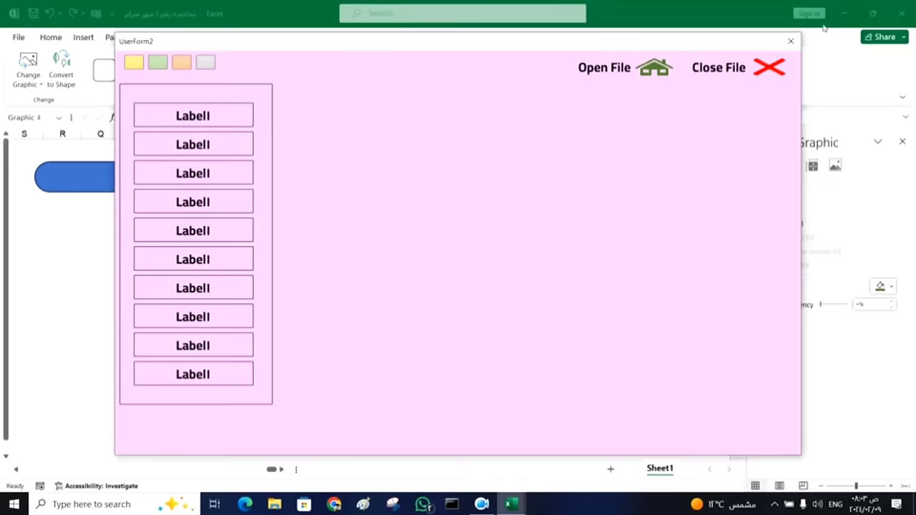
click(791, 40)
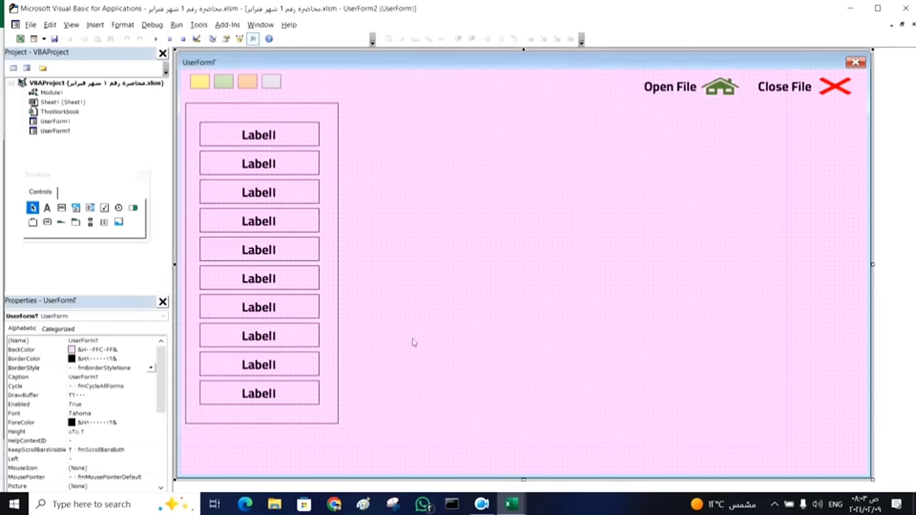
click(301, 135)
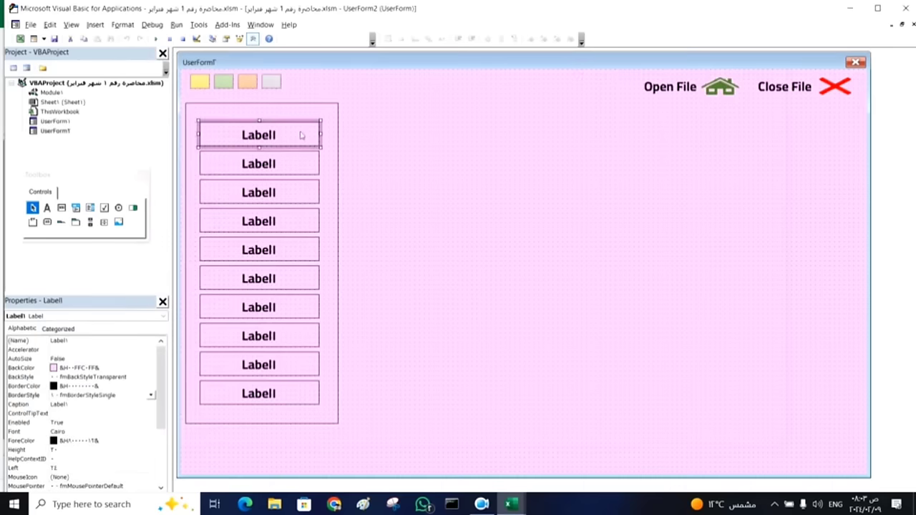
- Add the second through tenth side-panel labels to the selection
ctrl+click(290, 164)
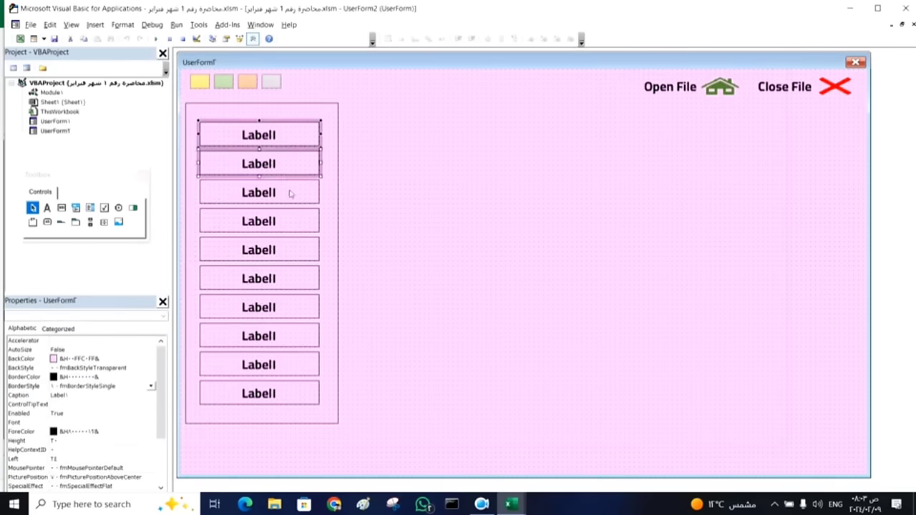
ctrl+click(292, 194)
ctrl+click(291, 224)
ctrl+click(289, 251)
ctrl+click(287, 279)
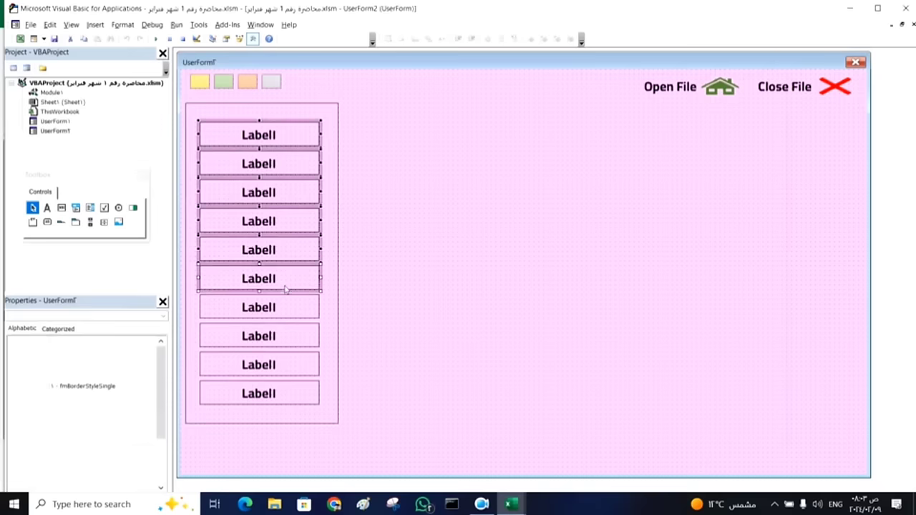
ctrl+click(288, 307)
ctrl+click(290, 336)
ctrl+click(290, 366)
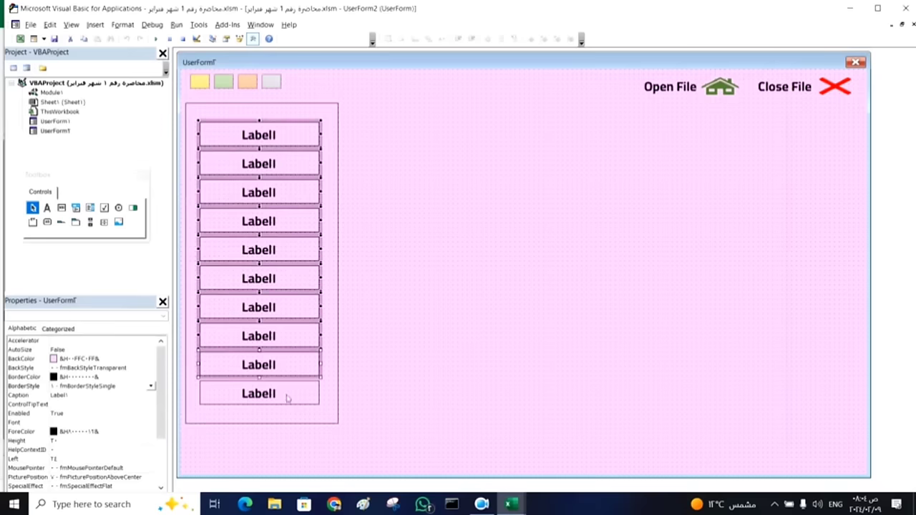
ctrl+click(287, 394)
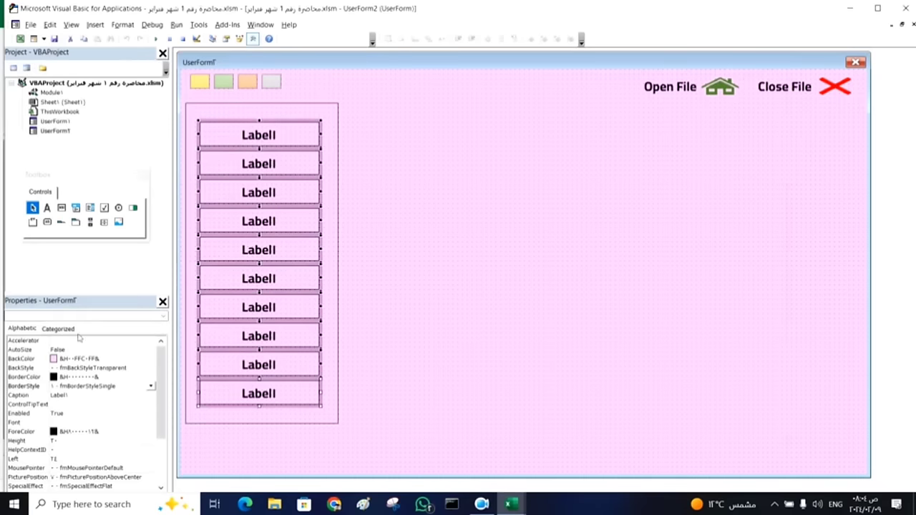
- Set the selected labels' BackColor to the system colour Highlight Text
click(23, 359)
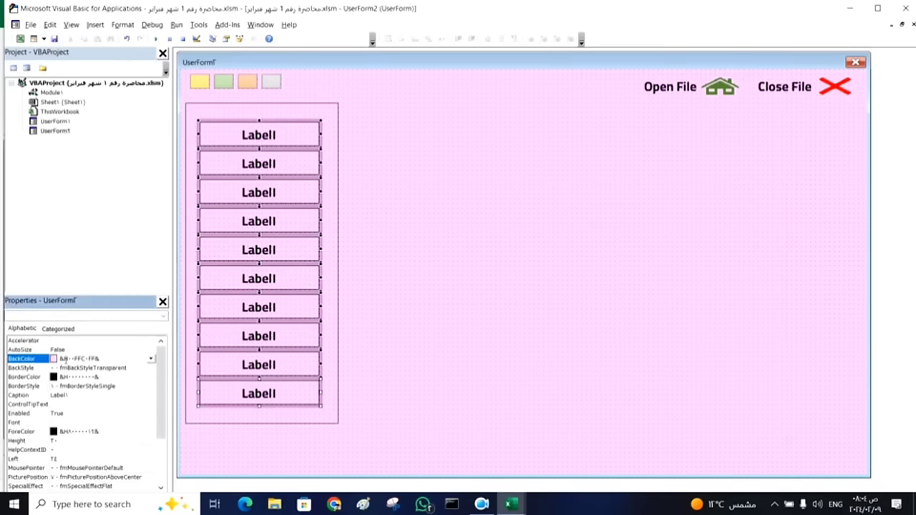
click(153, 359)
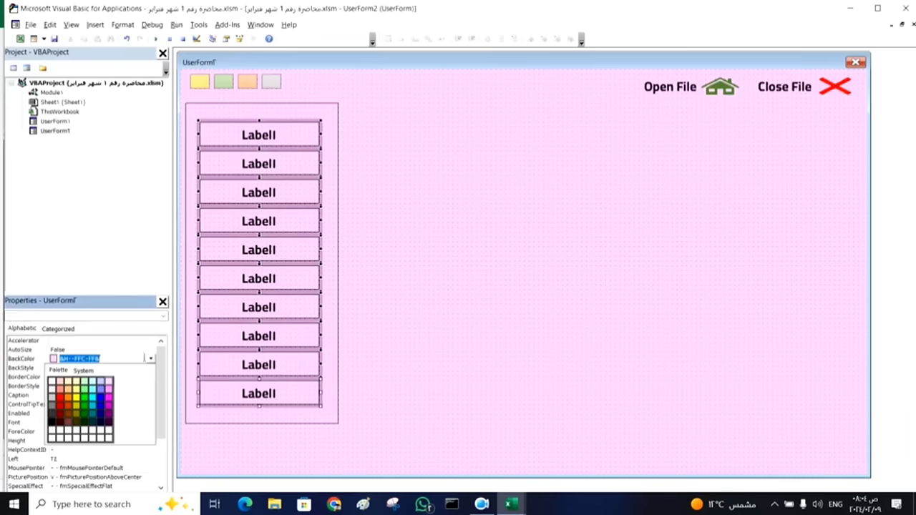
click(83, 370)
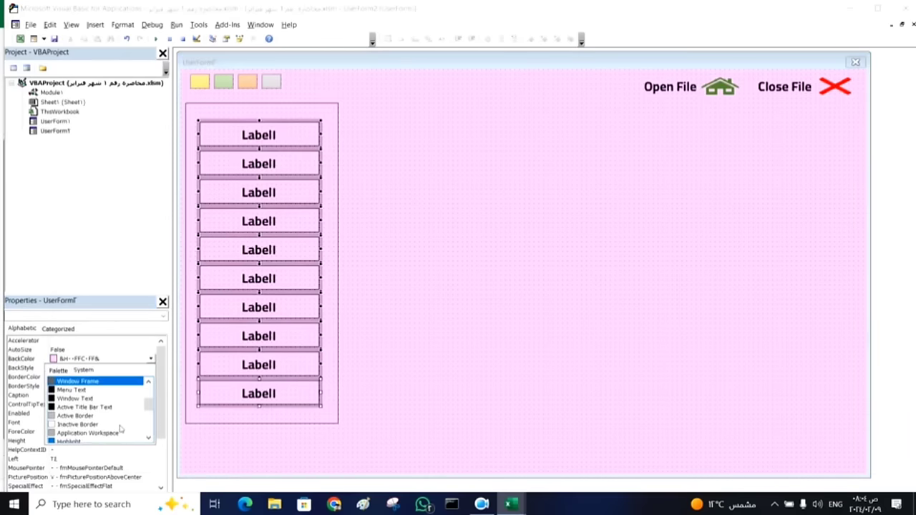
drag(148, 403, 148, 413)
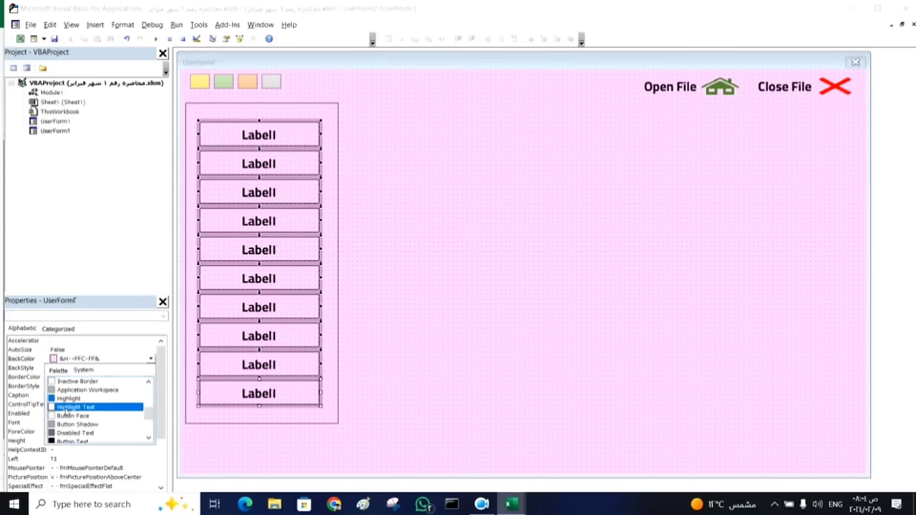
click(69, 407)
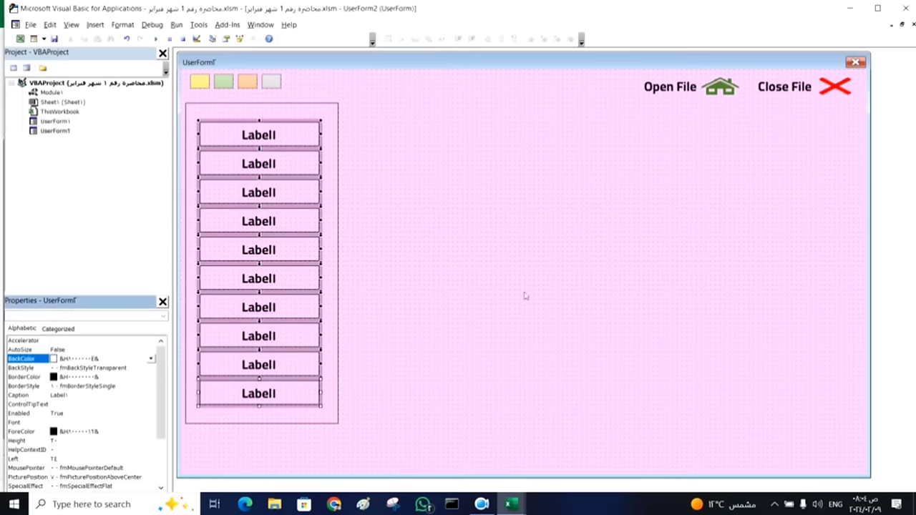
click(438, 284)
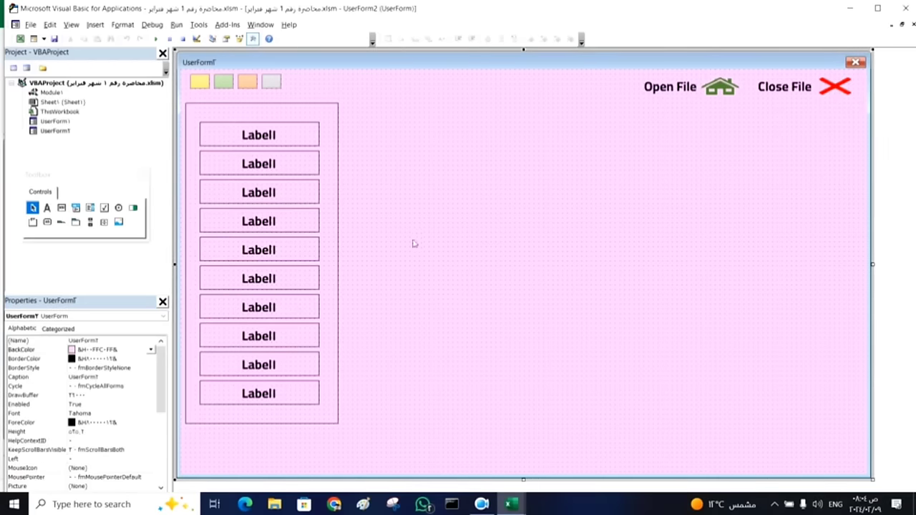
- Create a Label1_MouseMove procedure and delete the empty Label1_Click procedure
click(290, 135)
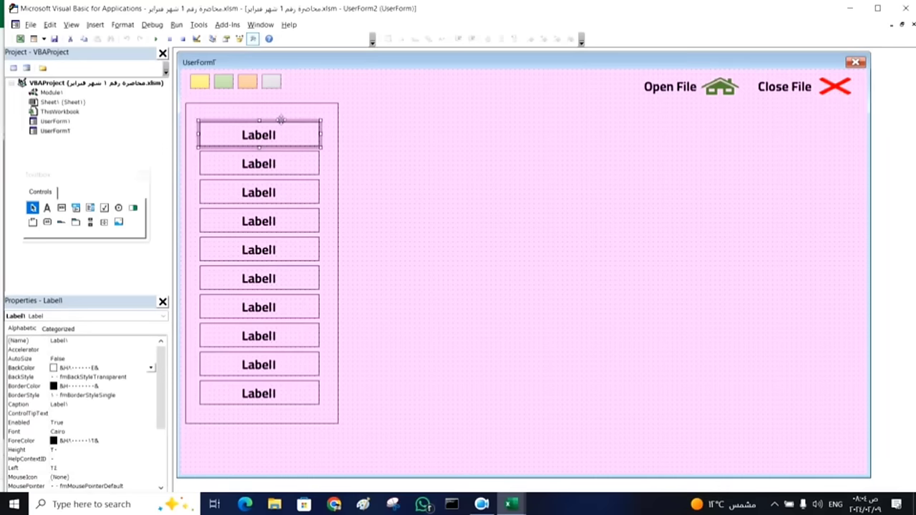
double_click(281, 120)
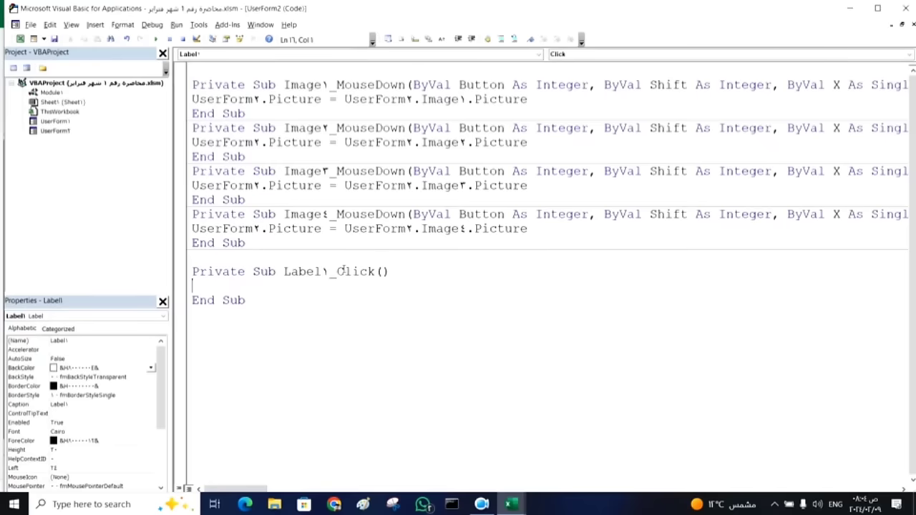
click(909, 55)
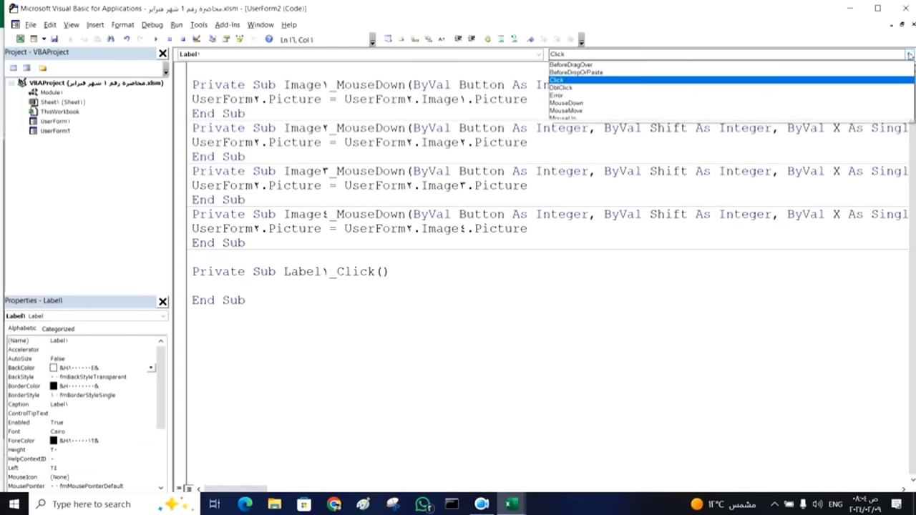
click(825, 113)
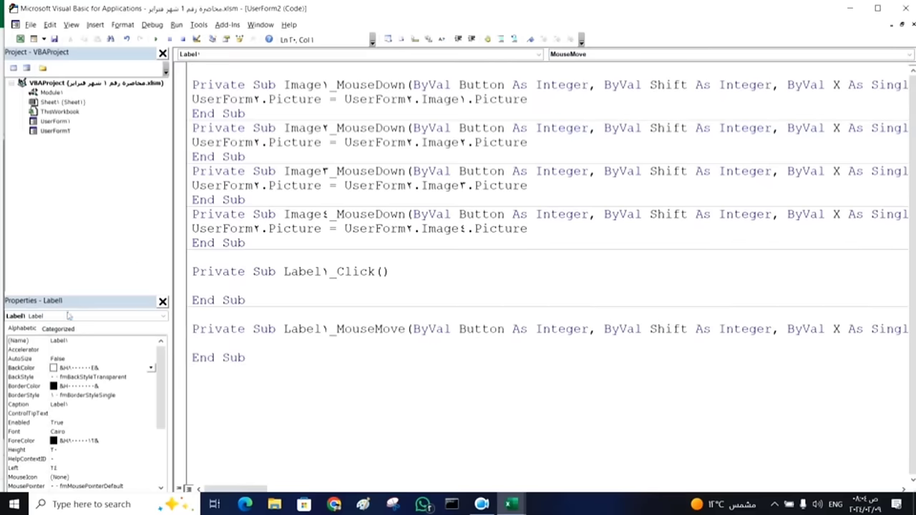
drag(211, 312, 192, 263)
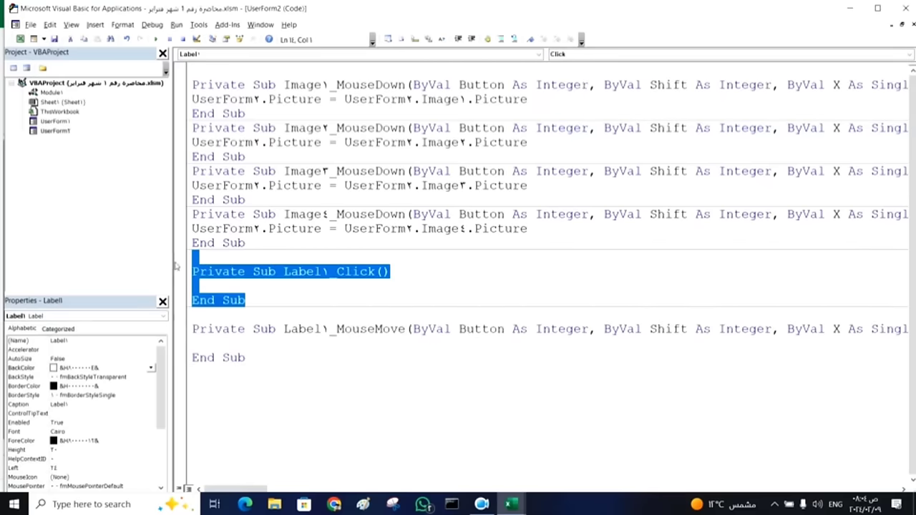
key(Delete)
click(197, 284)
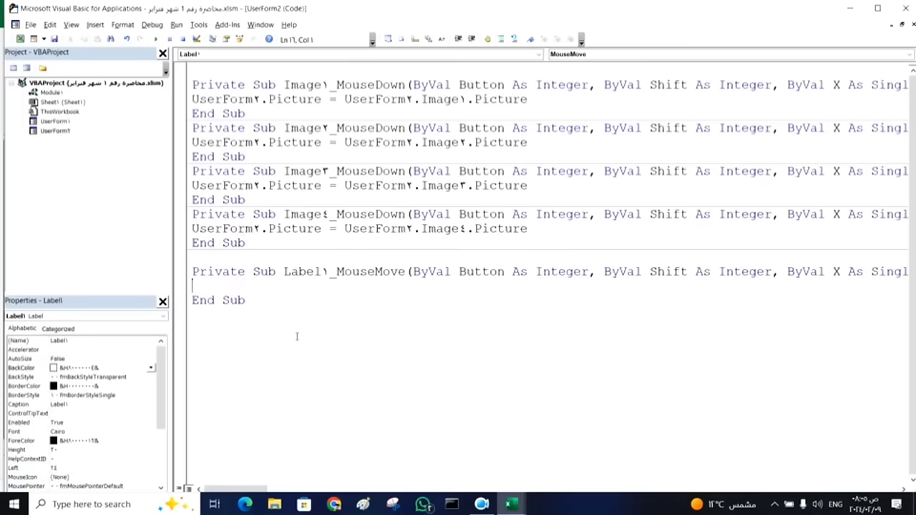
- Enter Me.Label1.BackStyle = fmBackStyleOpaque in the MouseMove procedure
text(me)
text(.l)
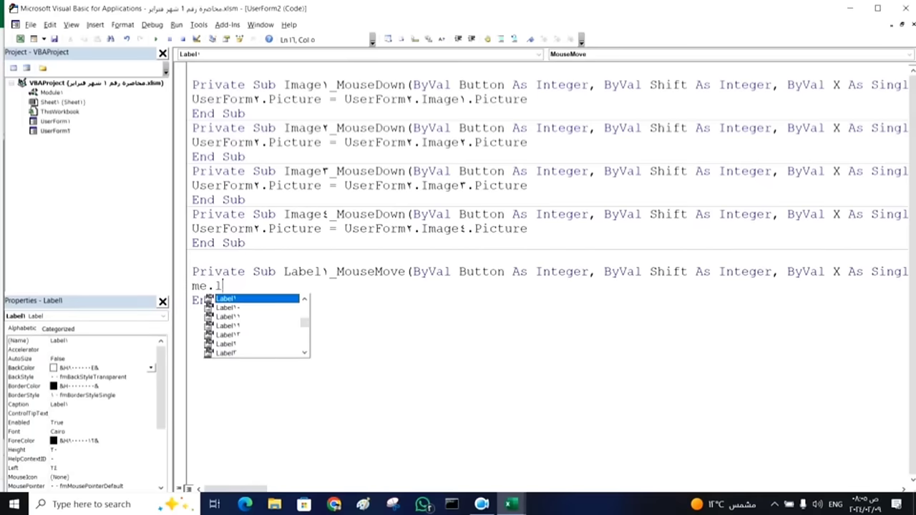
key(Tab)
text(.)
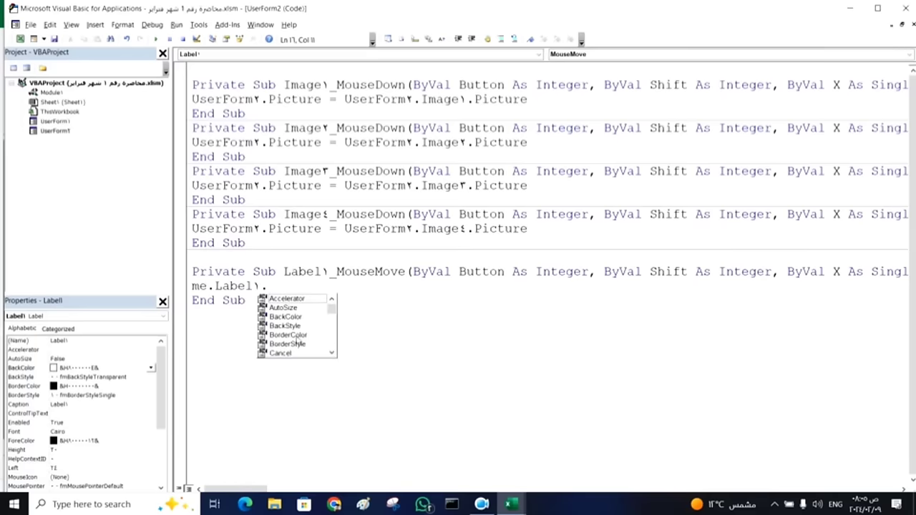
text(b)
key(Down)
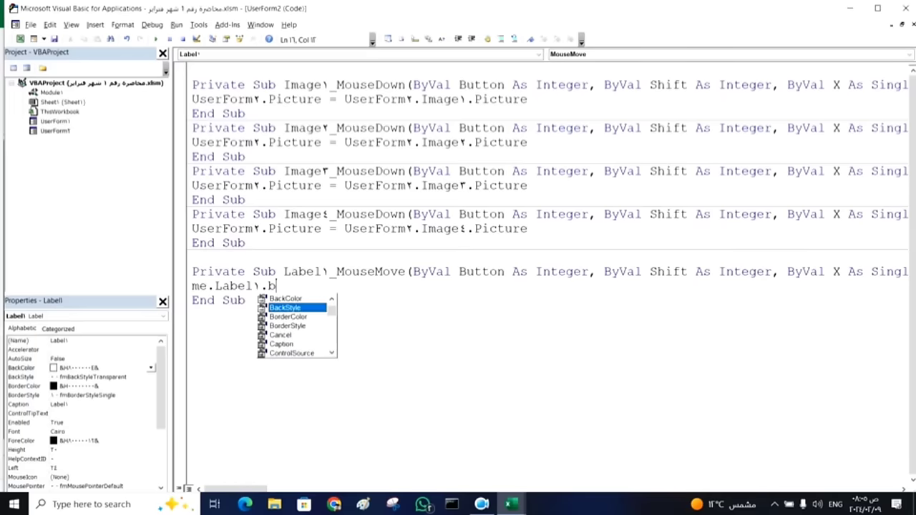
key(Tab)
text(=)
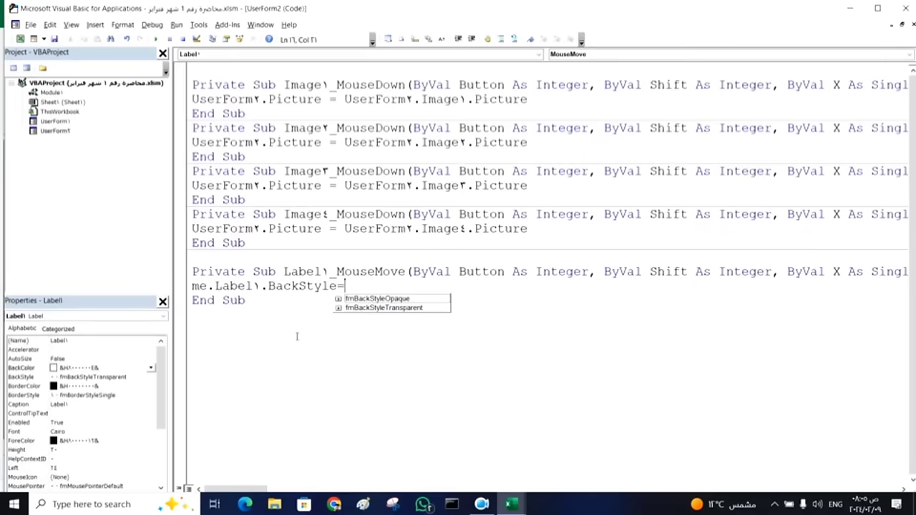
key(Down)
key(Tab)
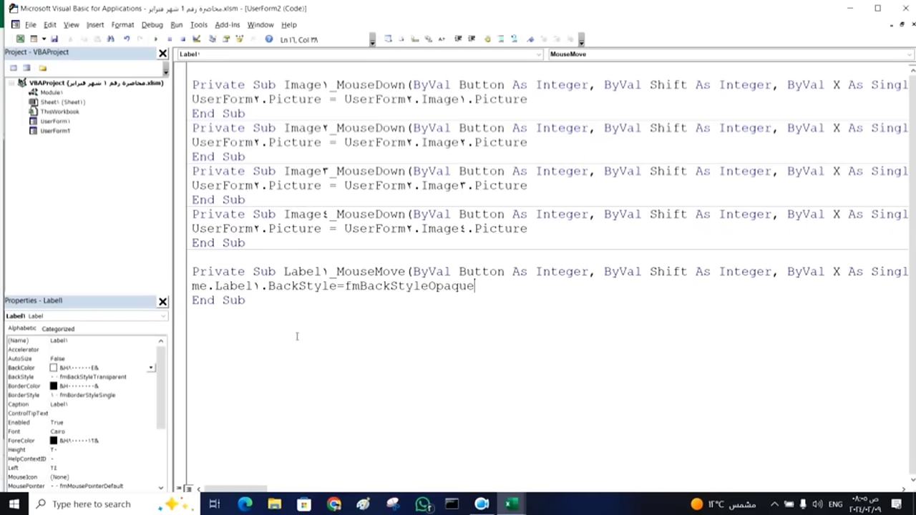
key(Return)
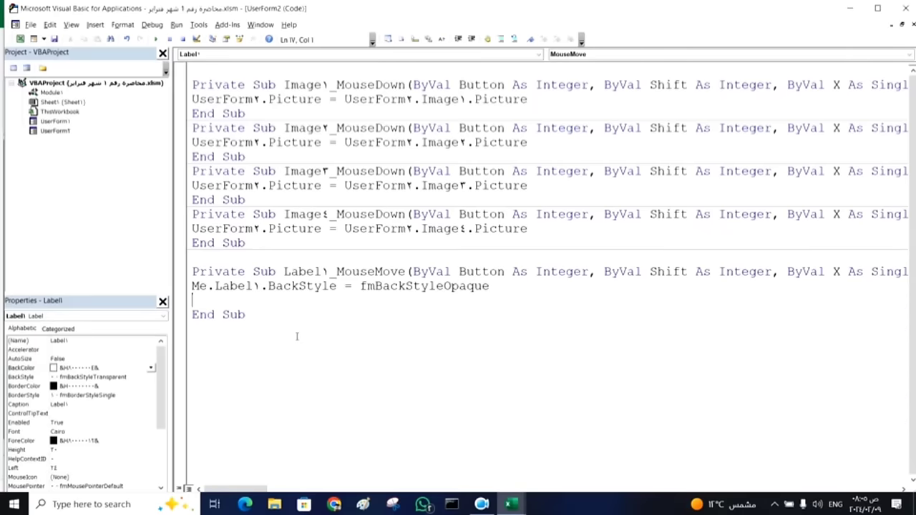
- Back in the form designer, check the first label's Left value of 24
double_click(54, 131)
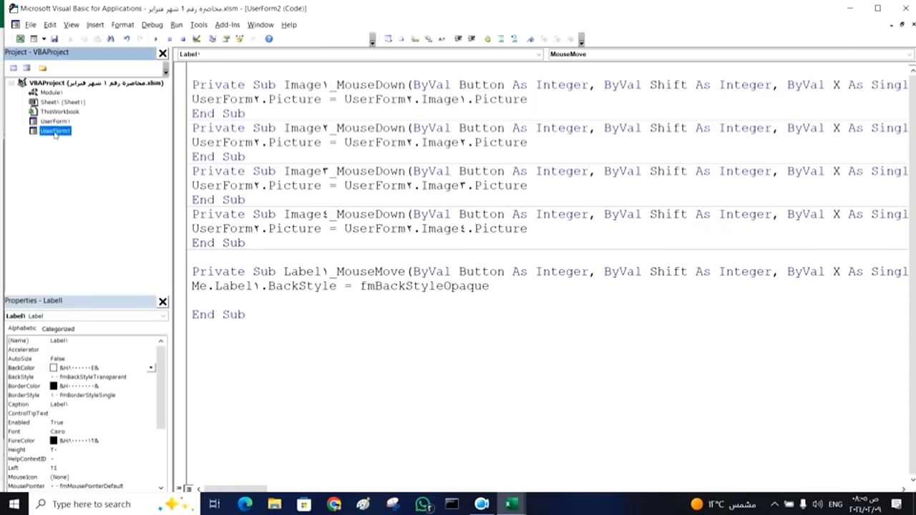
click(453, 143)
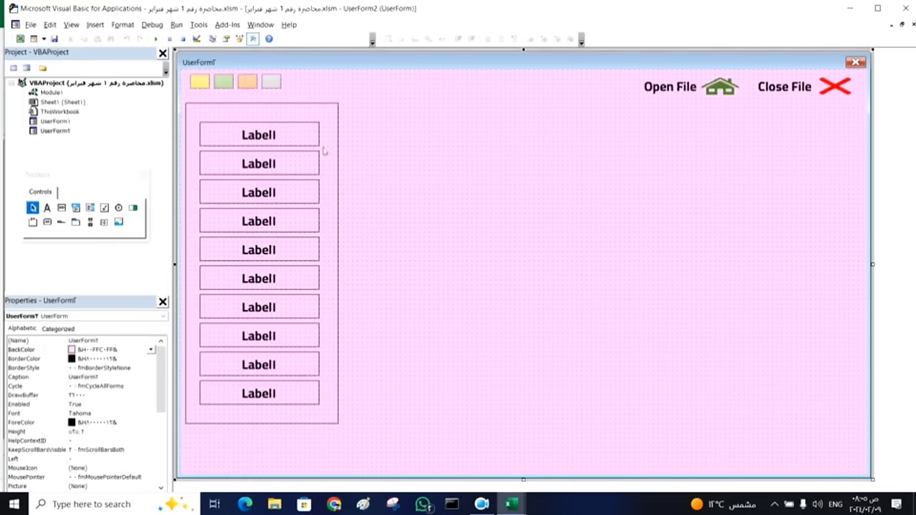
click(284, 140)
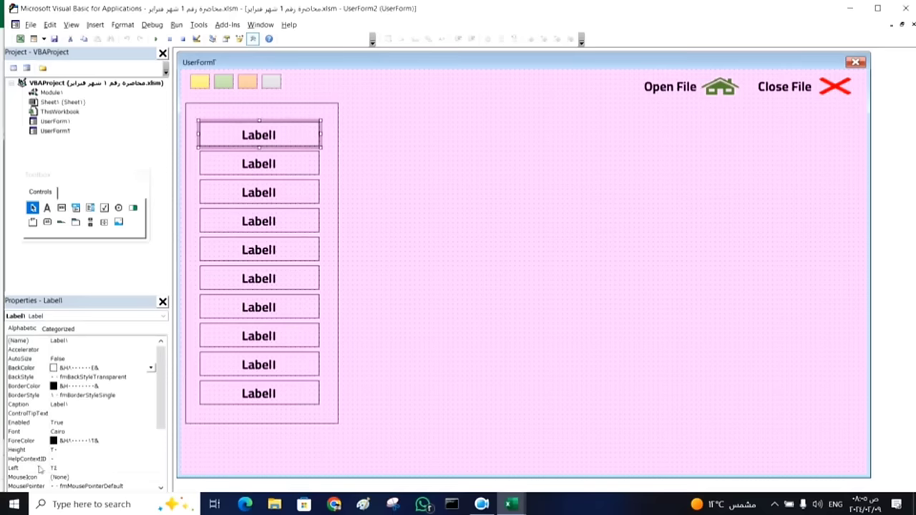
click(55, 468)
double_click(63, 468)
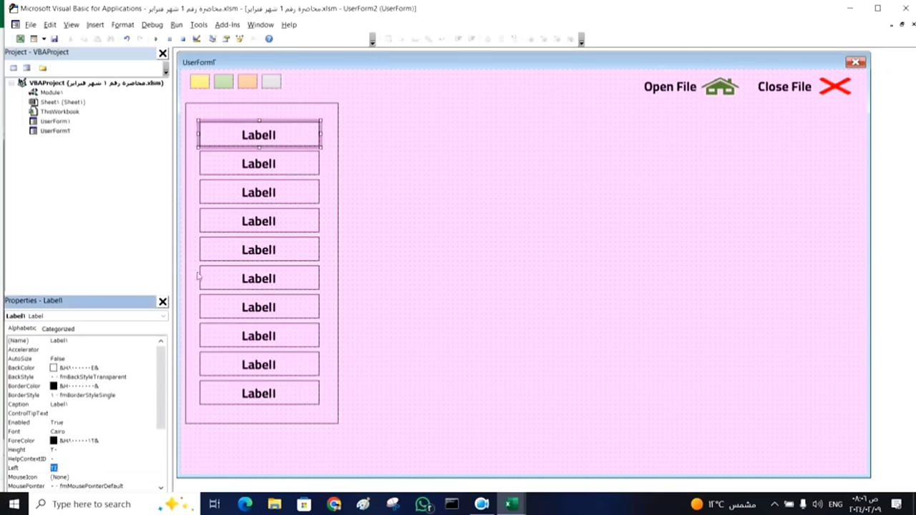
- Add Me.Label1.Left = 20 to Label1_MouseMove and run the form
double_click(295, 121)
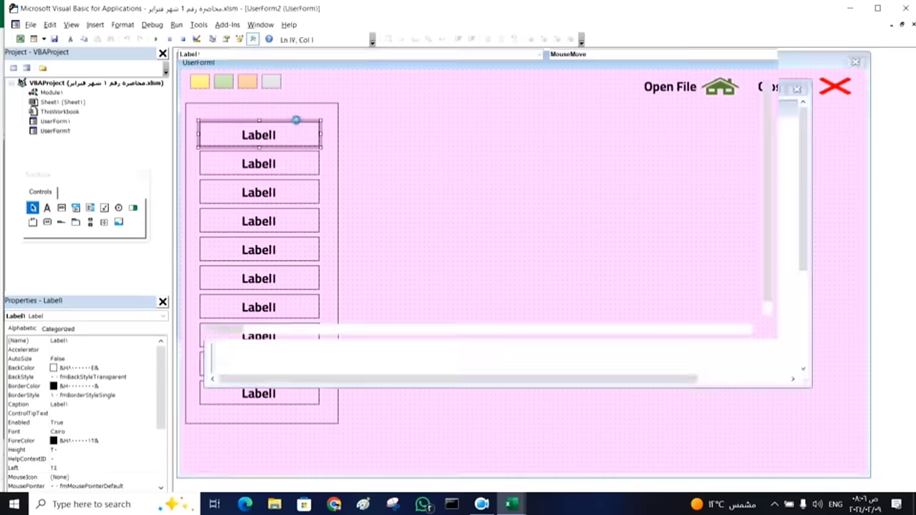
click(221, 300)
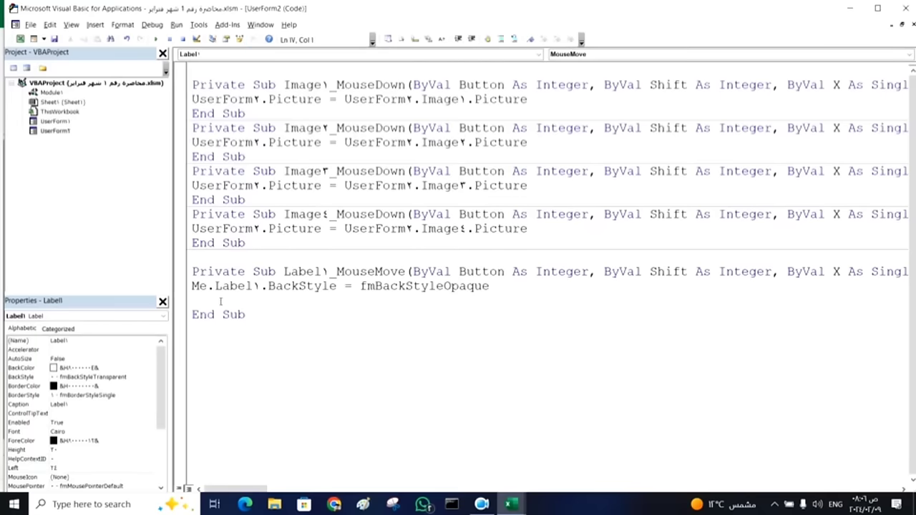
text(me.Labe)
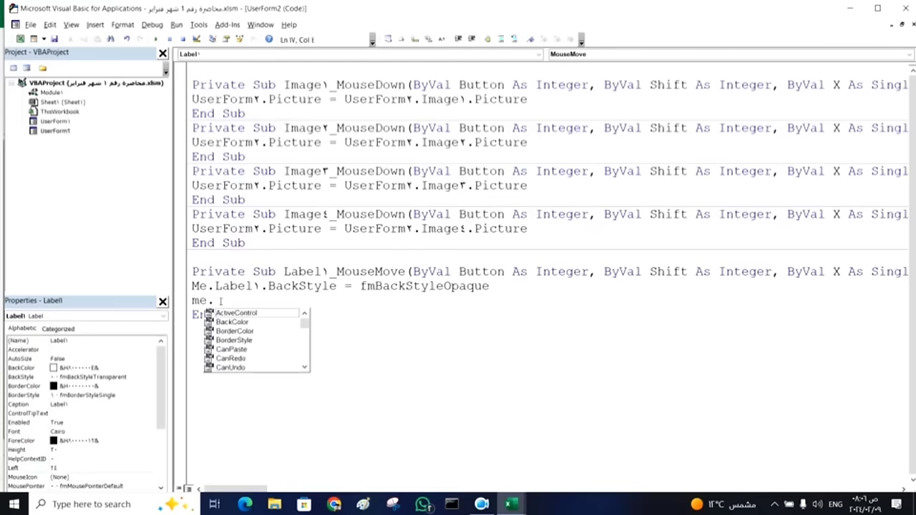
text(l)
key(Tab)
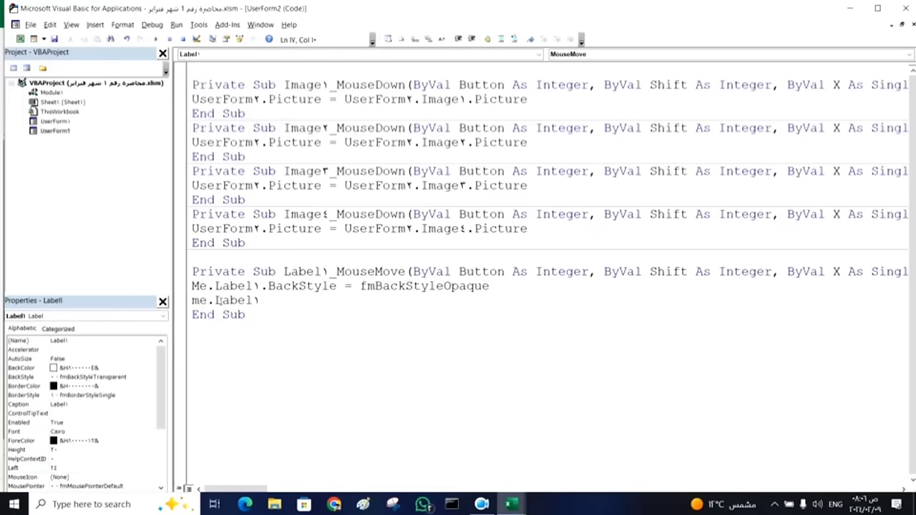
text(.li)
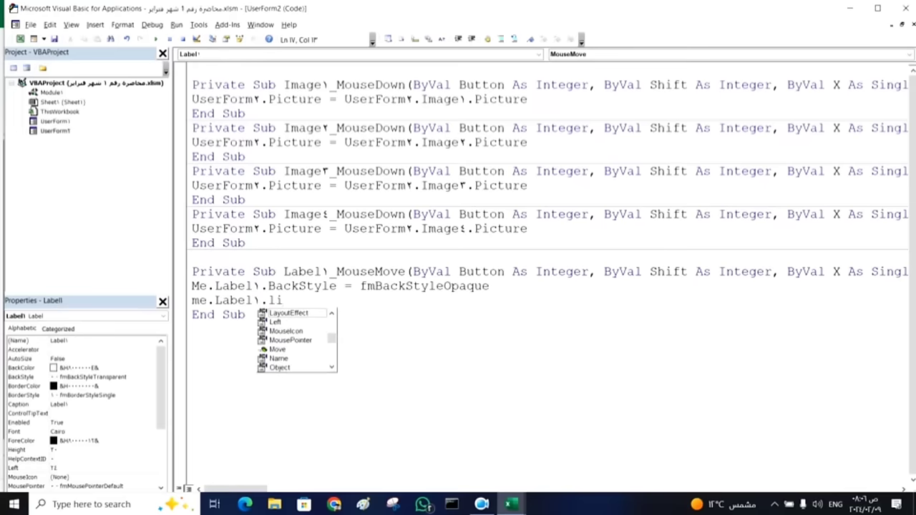
key(Down)
key(Tab)
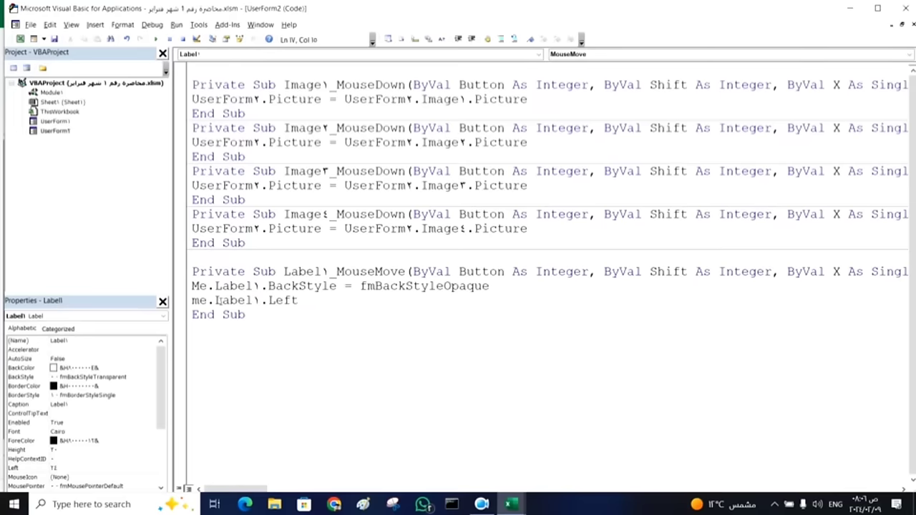
text(=)
text(20)
key(Return)
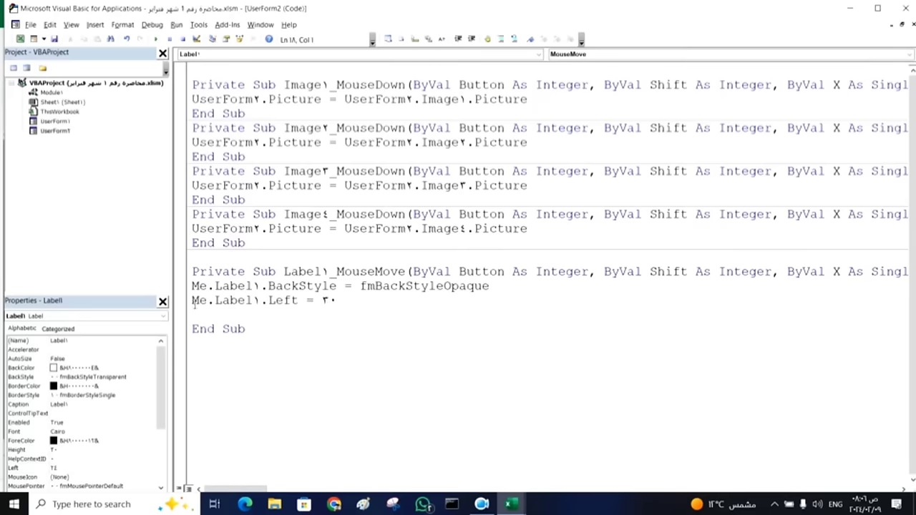
click(155, 38)
- Switch the running form's background to yellow, test the label hover, then close the form
click(138, 62)
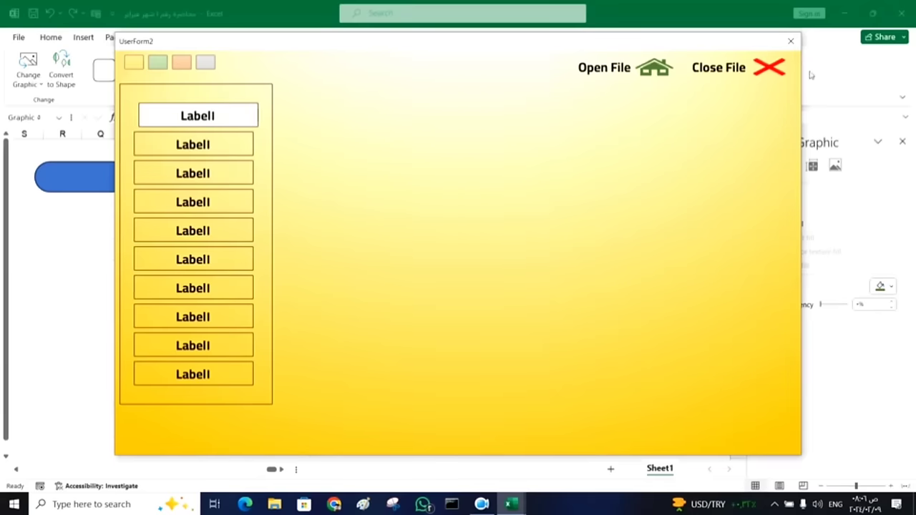
click(791, 41)
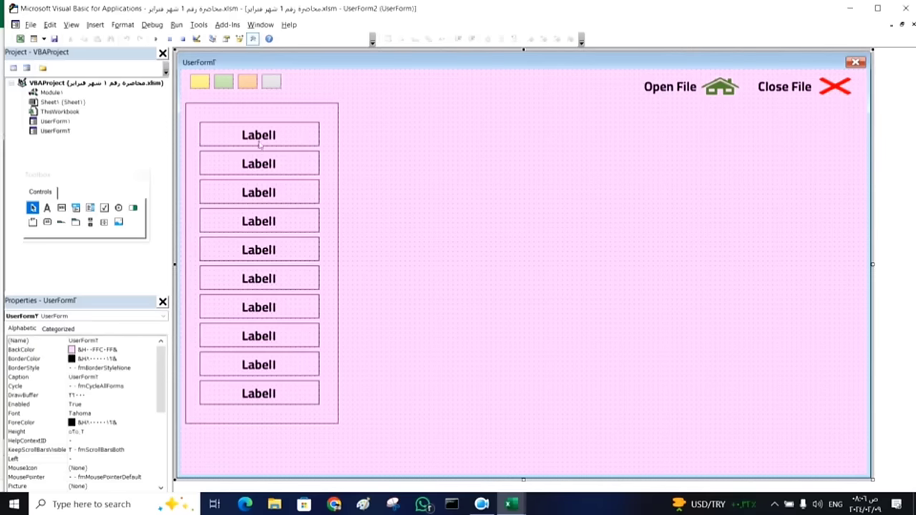
- Copy the Label1_MouseMove procedure and turn a pasted copy into Label2_MouseMove
click(261, 144)
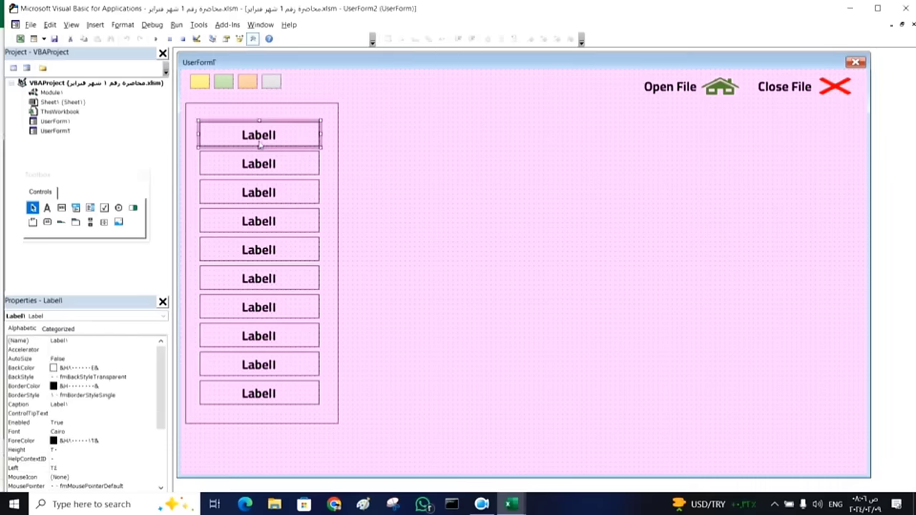
click(241, 399)
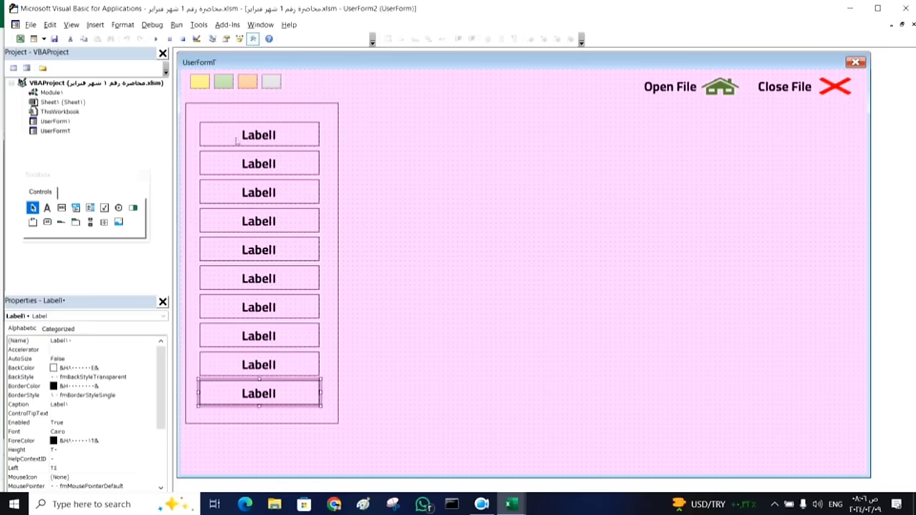
click(267, 134)
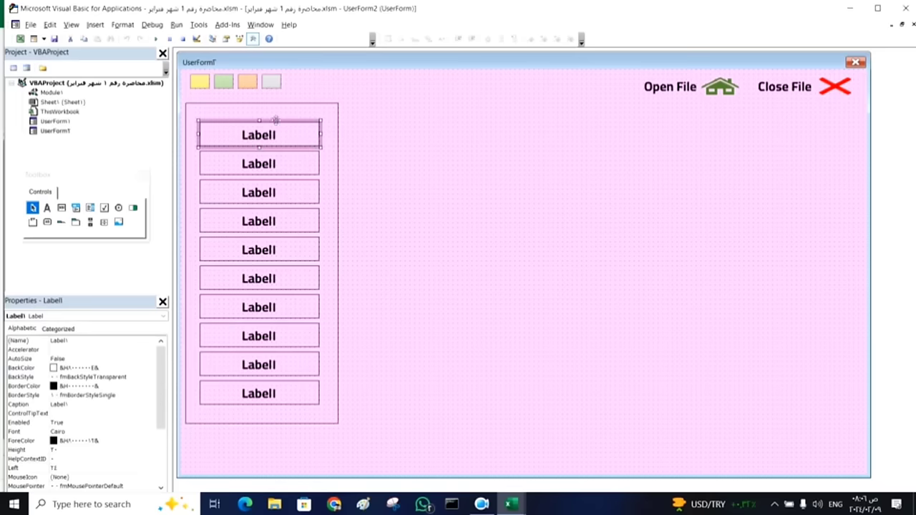
key(F7)
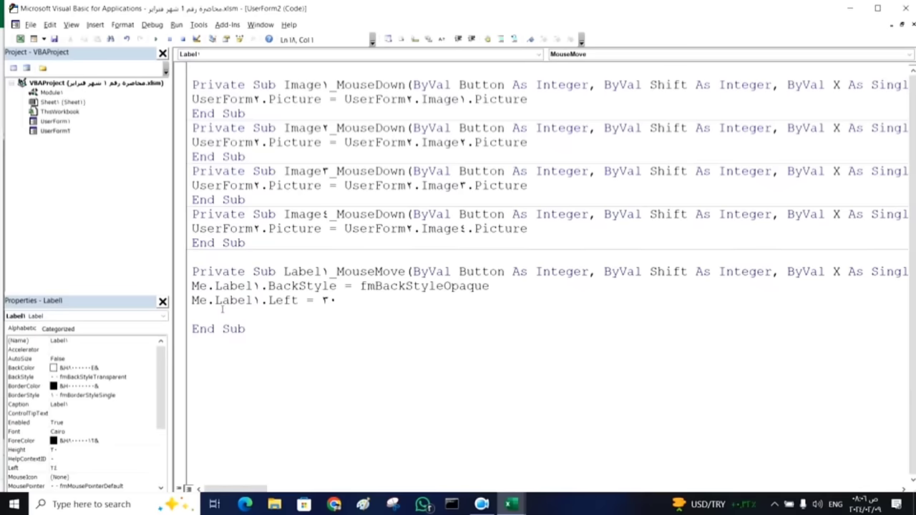
key(BackSpace)
drag(182, 272, 187, 316)
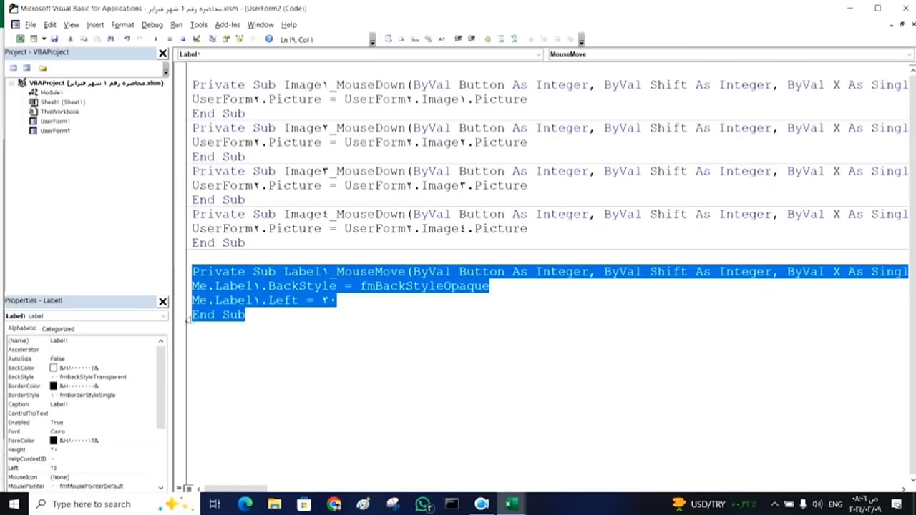
key(ctrl+c)
click(205, 333)
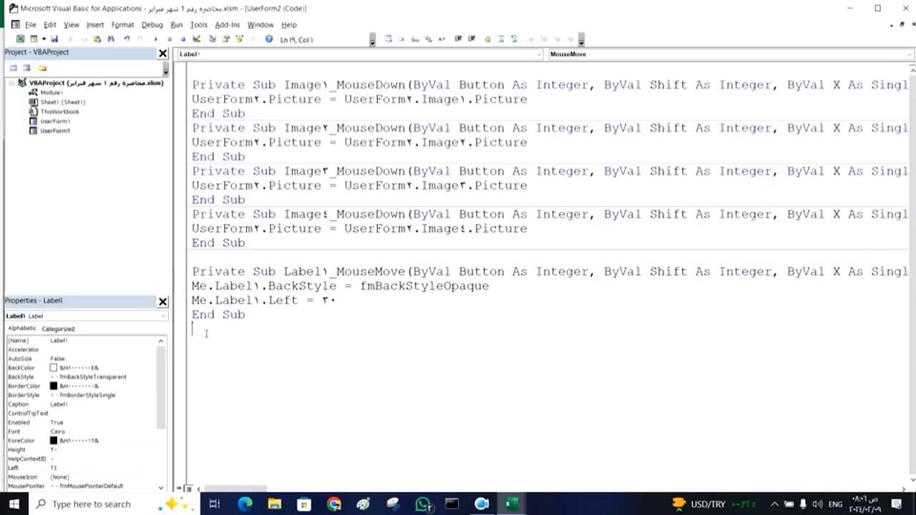
key(ctrl+v)
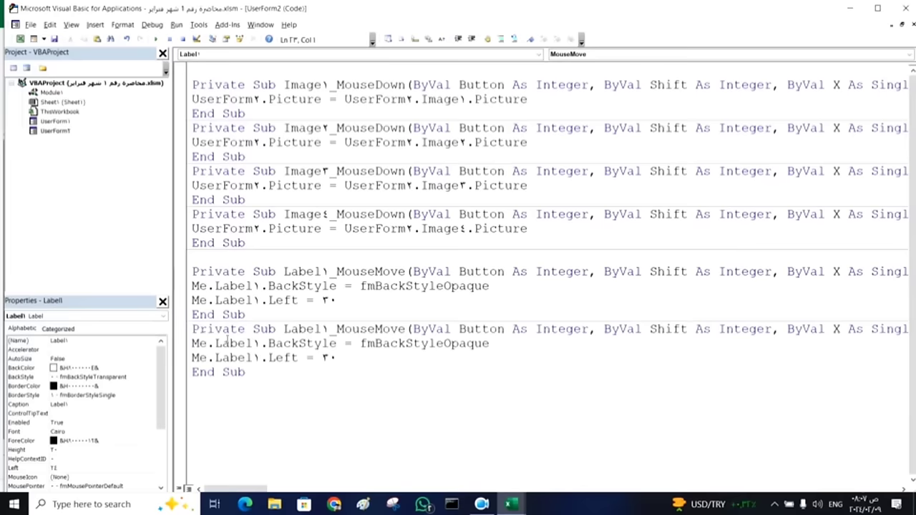
drag(321, 329, 328, 329)
text(2)
drag(254, 344, 260, 358)
text(22)
- Paste two more copies and renumber them for Label3 and Label4
key(ctrl+v)
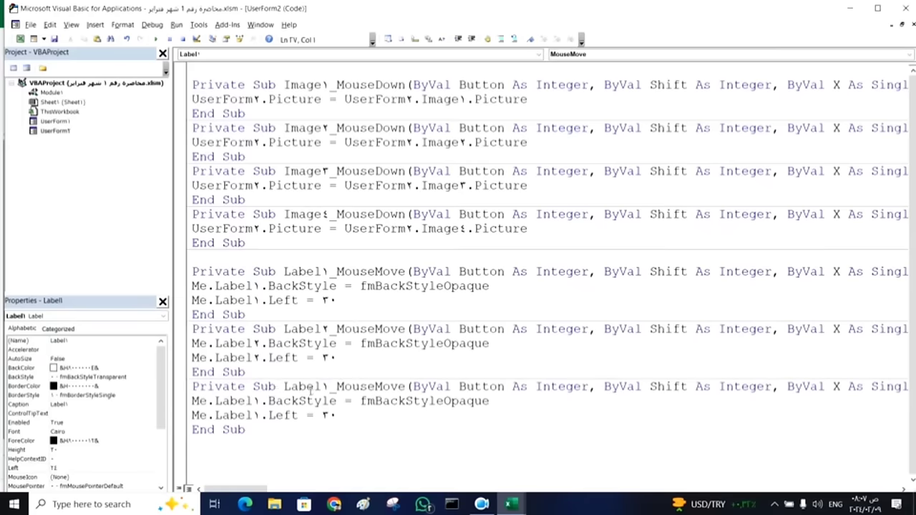
drag(321, 387, 328, 386)
text(3)
drag(254, 401, 260, 415)
text(33)
key(ctrl+v)
drag(321, 415, 328, 415)
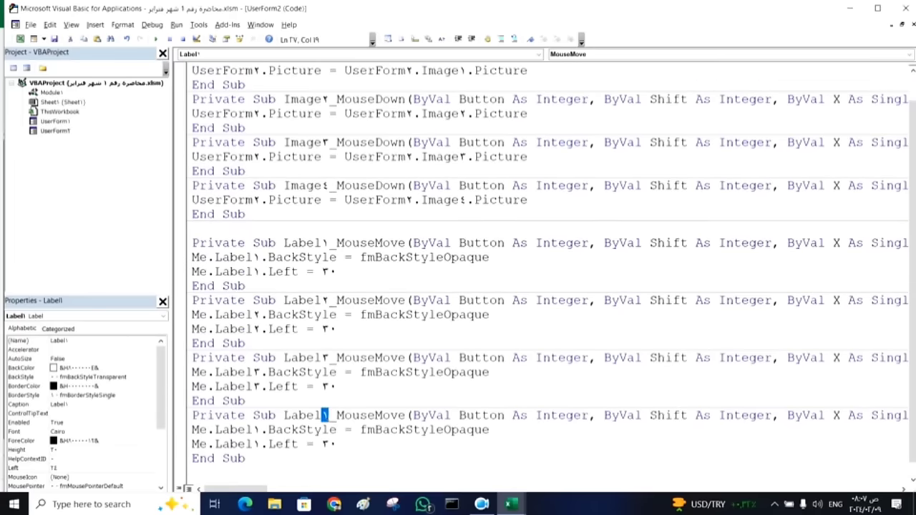
text(4)
mouse_move(262, 429)
mouse_down()
mouse_move(253, 429)
mouse_move(252, 443)
mouse_up()
text(44)
- Add mouse-move copies renumbered for Label5 and Label6
click(213, 470)
key(ctrl+v)
drag(322, 414, 329, 415)
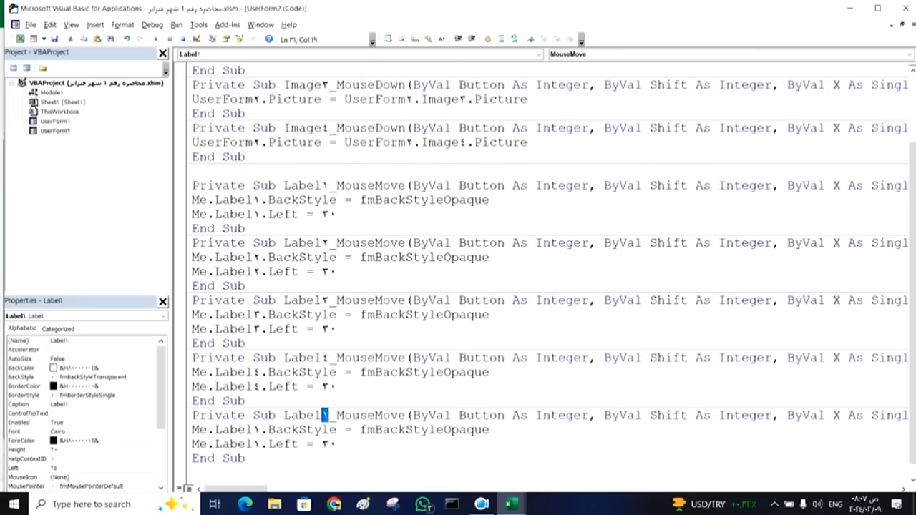
text(5)
mouse_move(261, 429)
mouse_down()
mouse_move(251, 429)
mouse_move(252, 443)
mouse_up()
text(55)
click(214, 466)
key(ctrl+v)
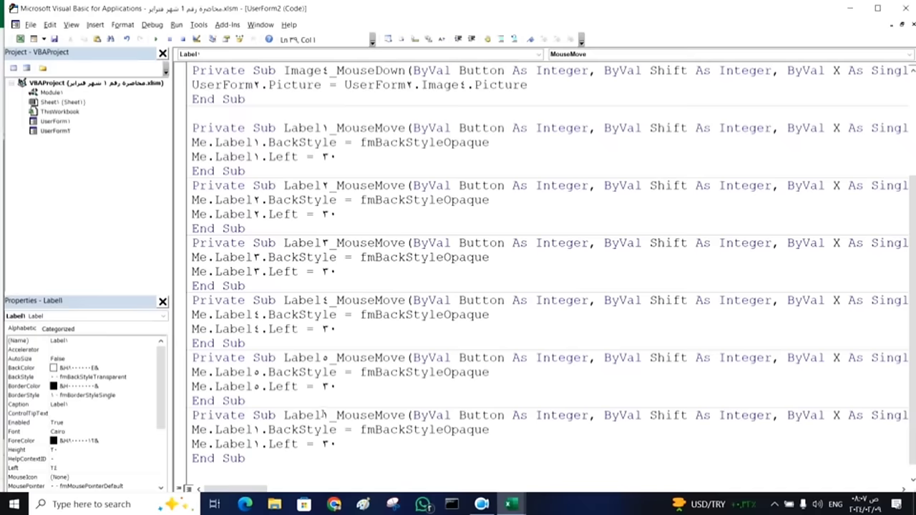
drag(329, 415, 321, 415)
text(6)
mouse_move(262, 429)
mouse_down()
mouse_move(253, 429)
mouse_move(253, 444)
mouse_up()
text(66)
- Add mouse-move copies renumbered for Label7 and Label8
click(210, 470)
key(ctrl+v)
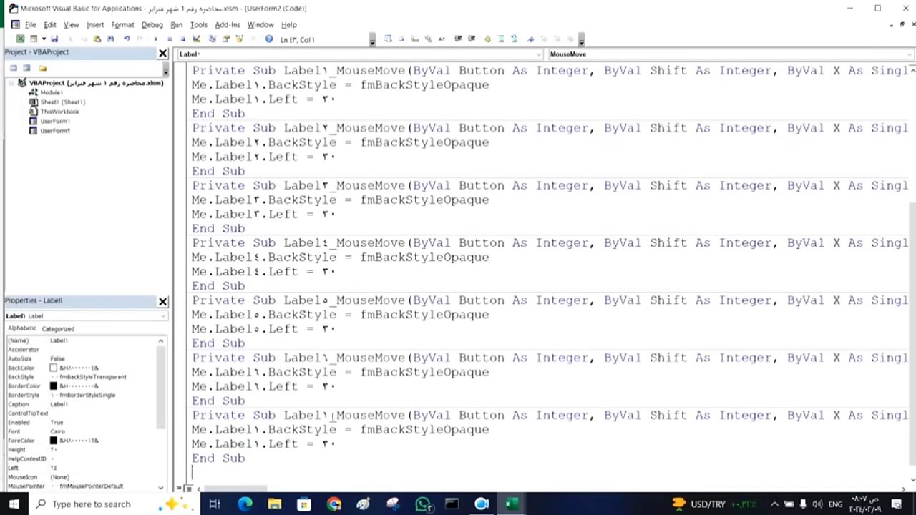
drag(329, 415, 321, 415)
text(7)
drag(262, 430, 255, 443)
text(7)
text(7)
click(222, 470)
key(ctrl+v)
drag(328, 415, 321, 415)
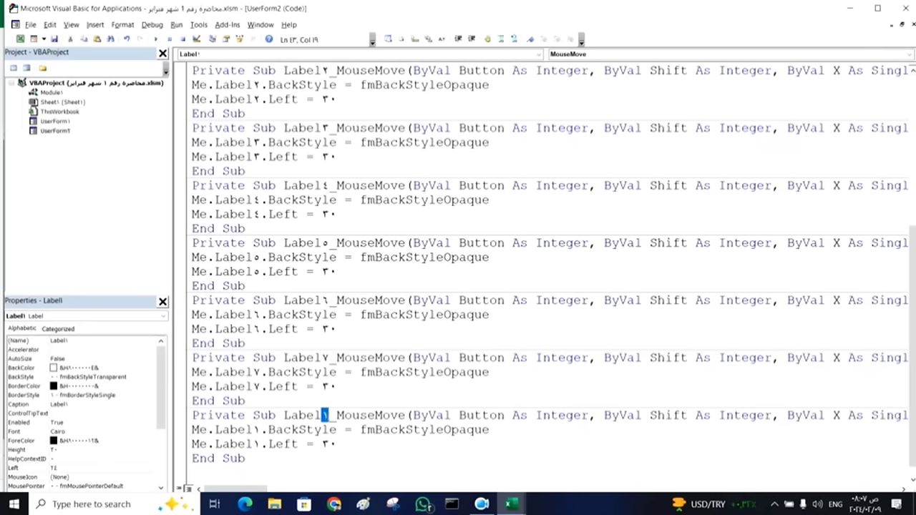
text(8)
mouse_move(263, 430)
mouse_down()
mouse_move(252, 429)
mouse_move(252, 444)
mouse_up()
text(88)
- Add a mouse-move copy renumbered for Label9
click(215, 470)
key(ctrl+v)
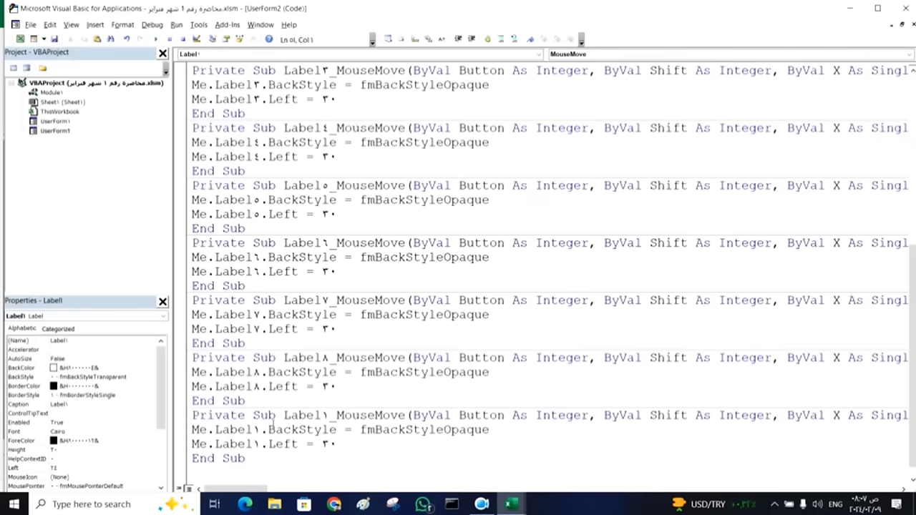
drag(328, 415, 321, 414)
text(9)
drag(261, 430, 254, 444)
text(9)
text(9)
- Add a Label10 mouse-move copy, then run the form
click(215, 470)
key(ctrl+v)
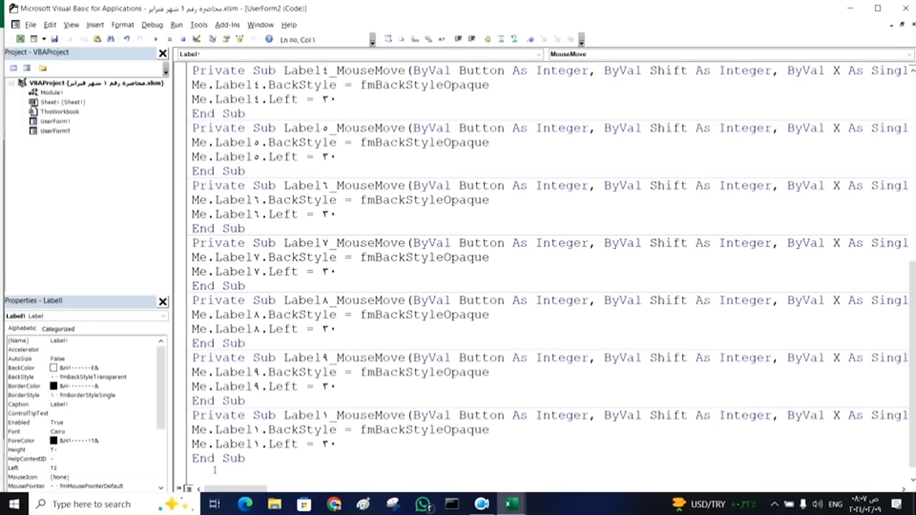
click(324, 415)
drag(332, 415, 322, 414)
click(329, 415)
text(0)
click(259, 429)
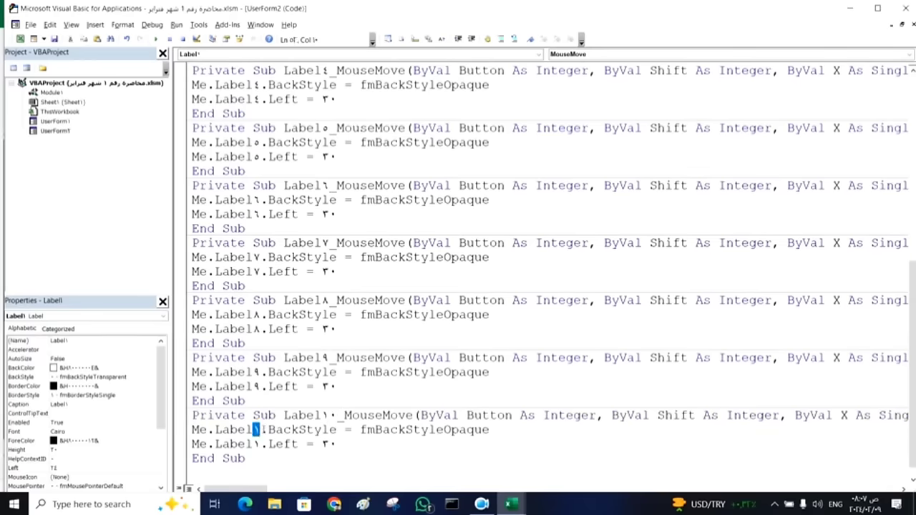
text(0)
click(256, 443)
text(0)
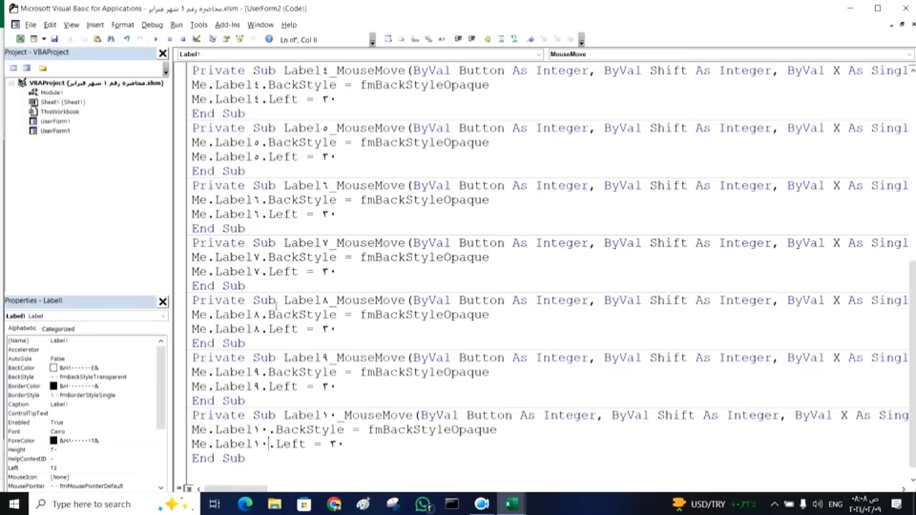
click(156, 39)
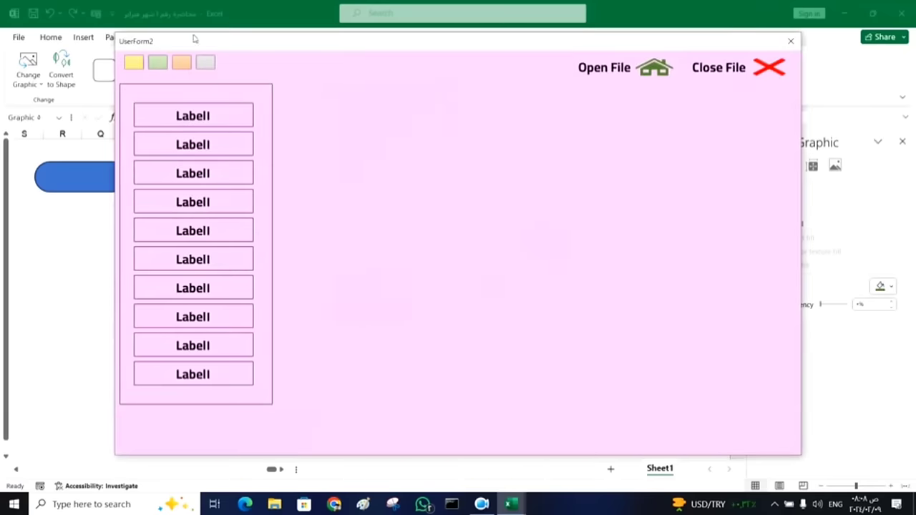
- Switch the running form to green, check the white label hover, and close it
click(164, 61)
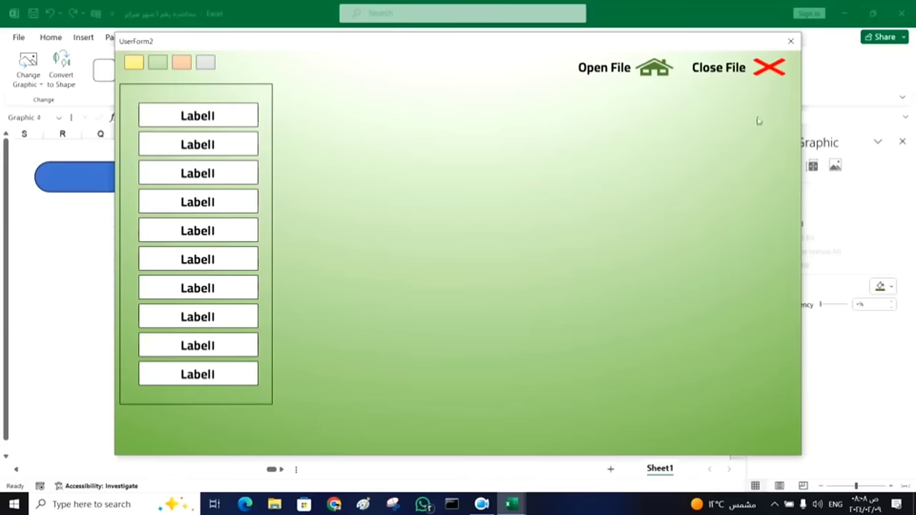
click(789, 43)
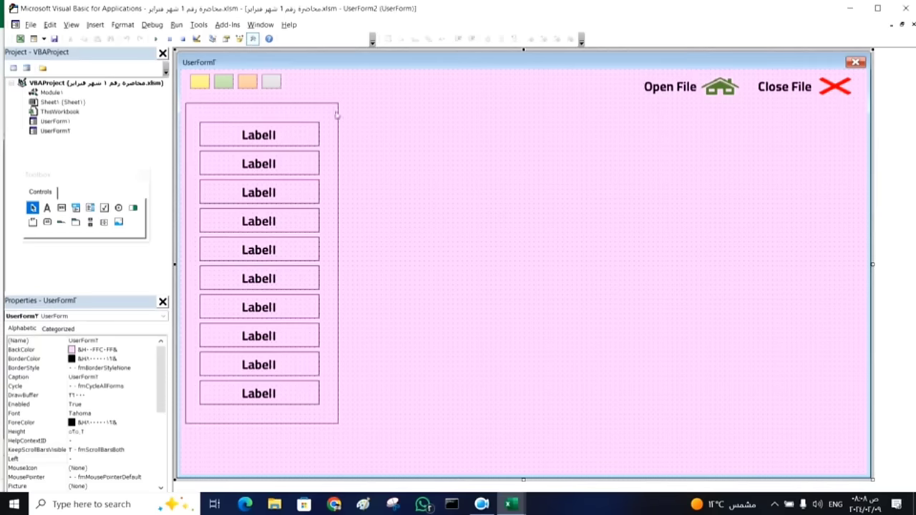
- Create an empty Label11_MouseMove procedure for the frame and delete the Label11_Click stub
click(335, 108)
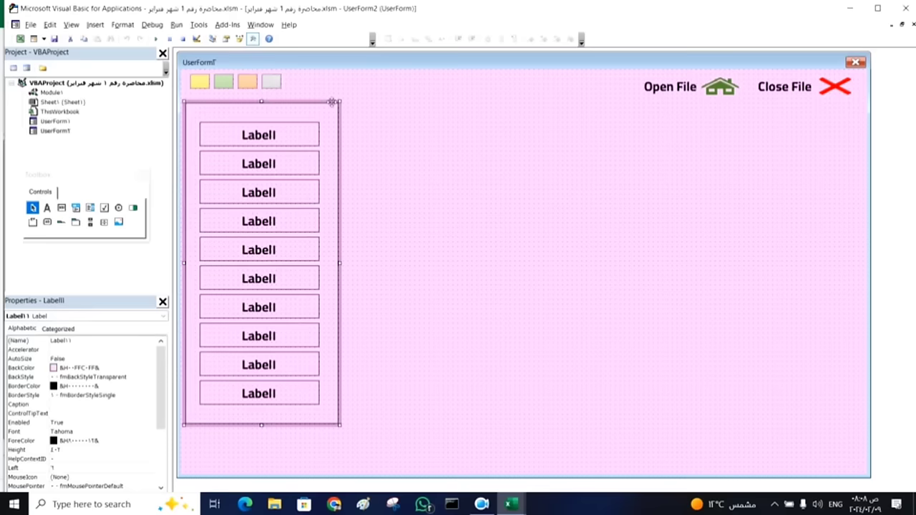
double_click(332, 102)
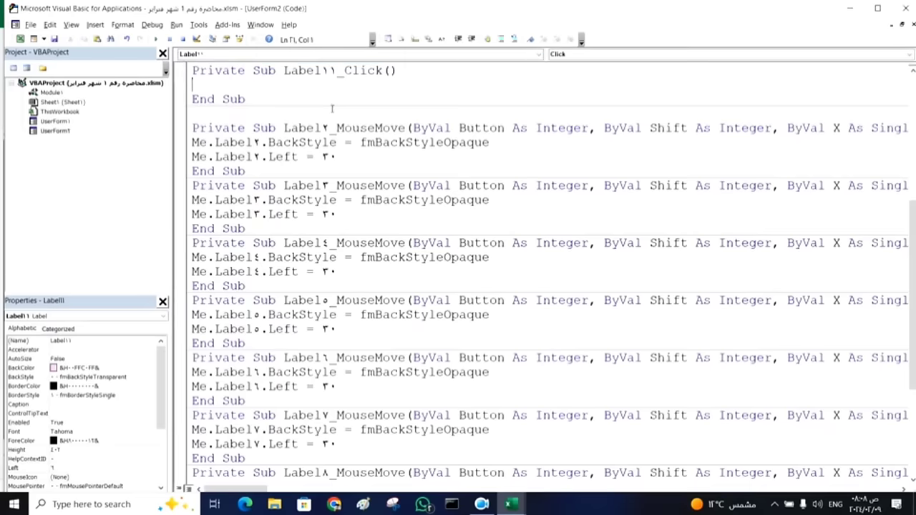
scroll(332, 108, up, 1)
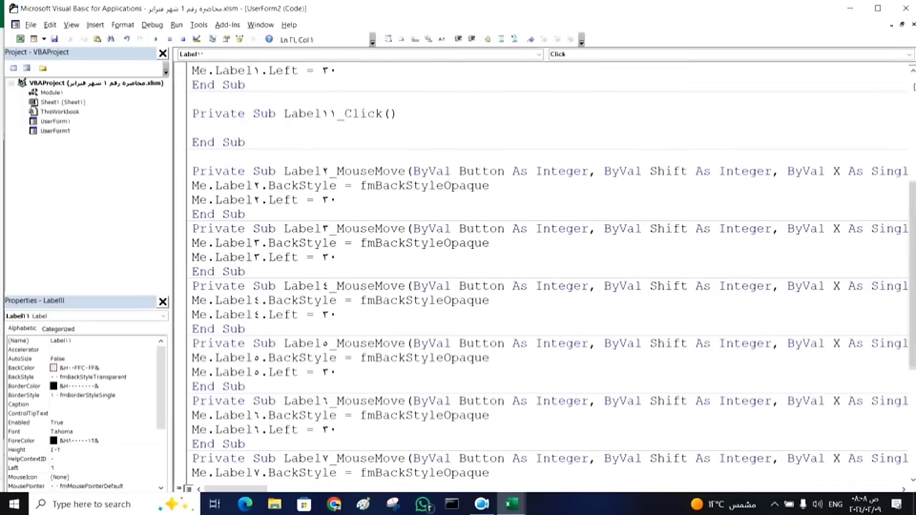
click(909, 53)
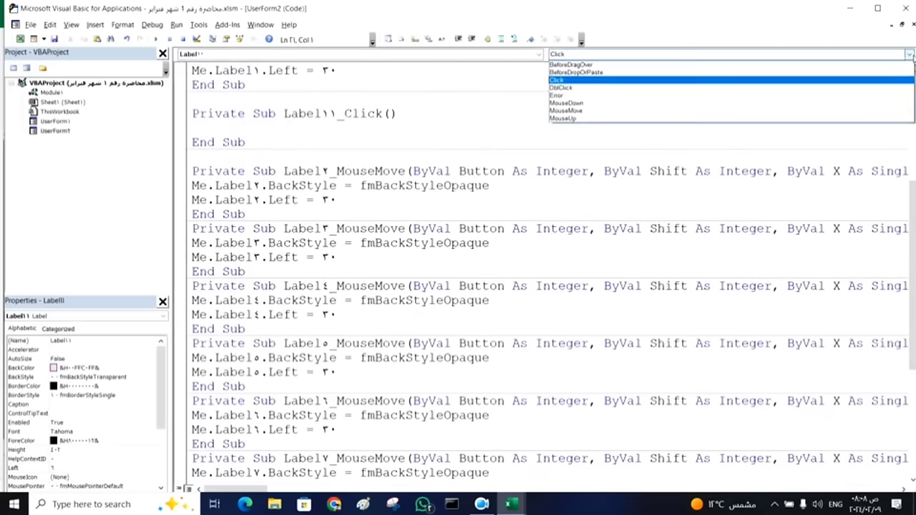
click(871, 111)
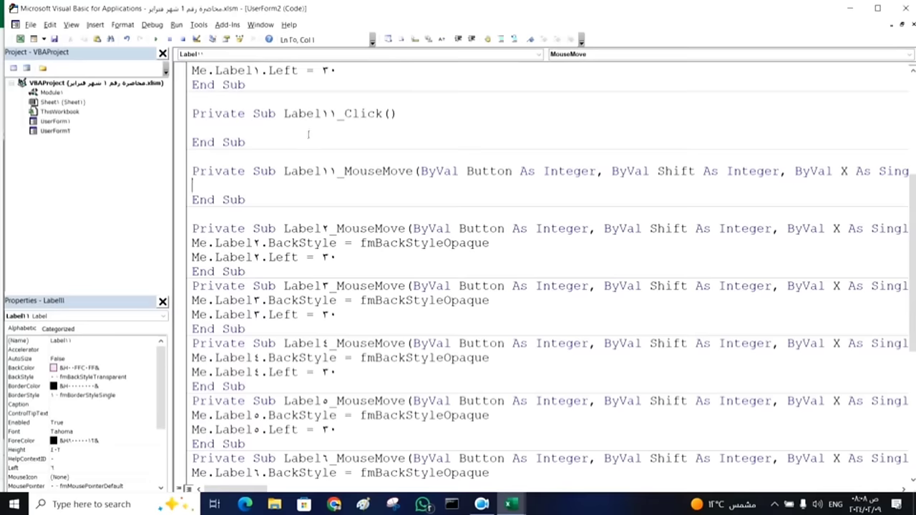
drag(245, 142, 199, 104)
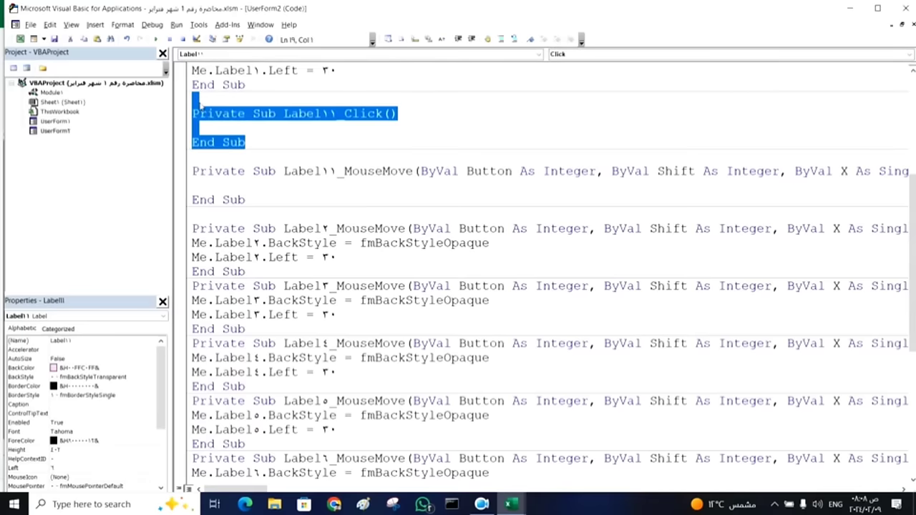
key(Delete)
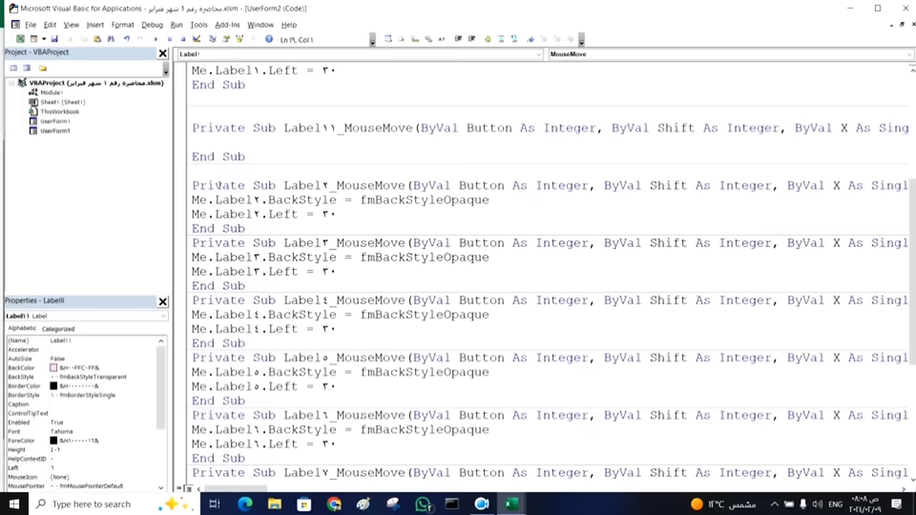
- Go back to the form and bring up Label1's mouse-move code
scroll(218, 184, up, 2)
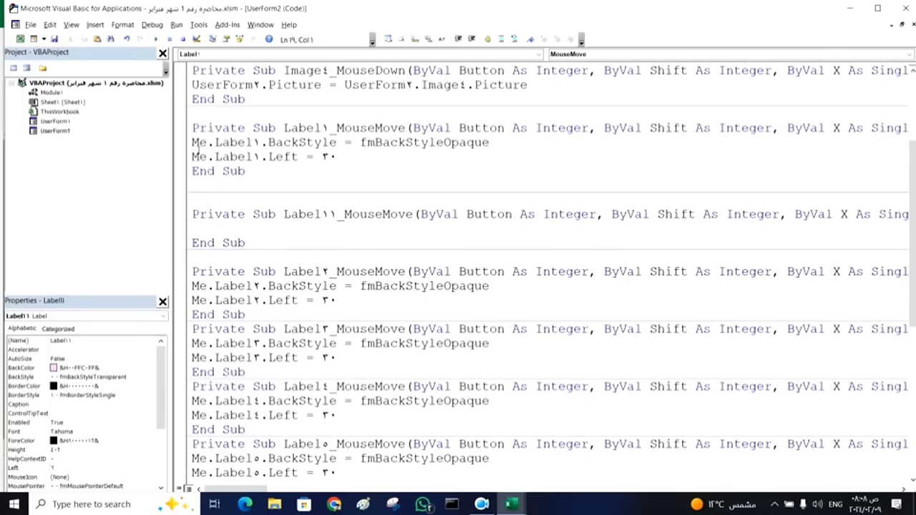
double_click(55, 131)
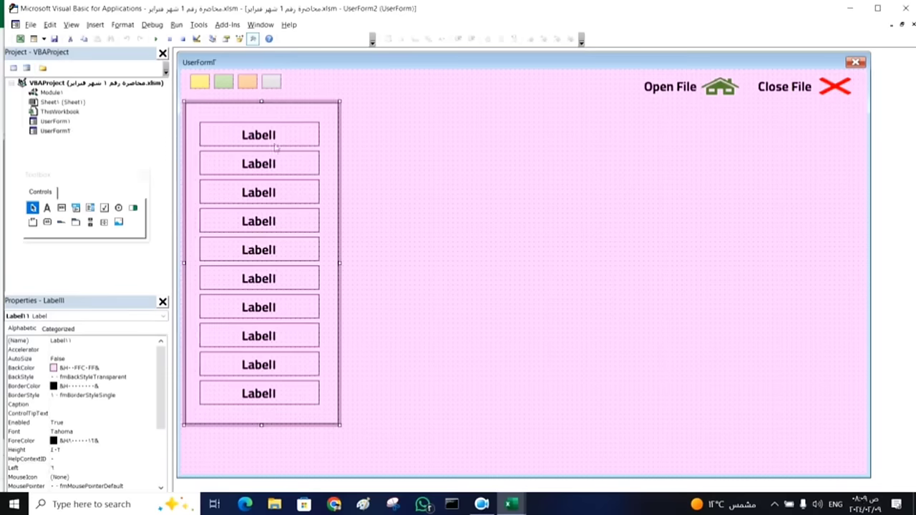
click(275, 145)
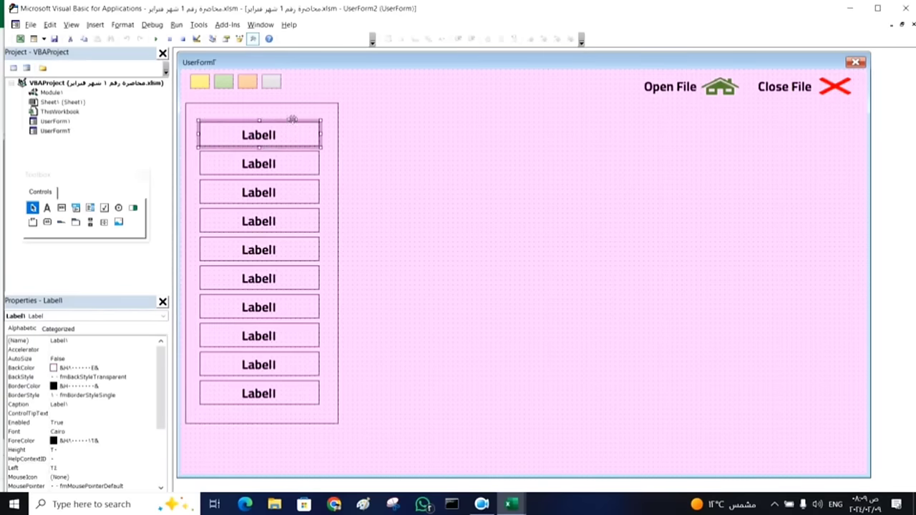
double_click(291, 118)
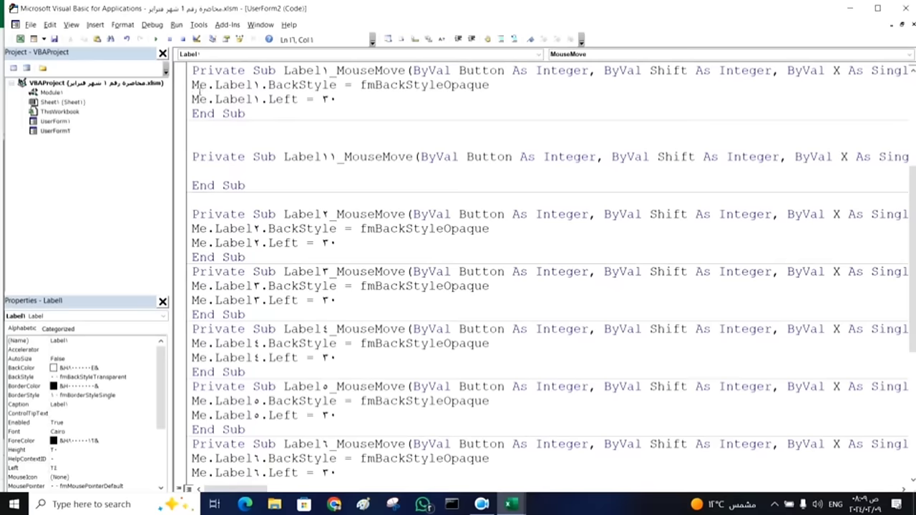
- Copy Label1_MouseMove's BackStyle and Left lines into Label11_MouseMove
drag(185, 86, 184, 99)
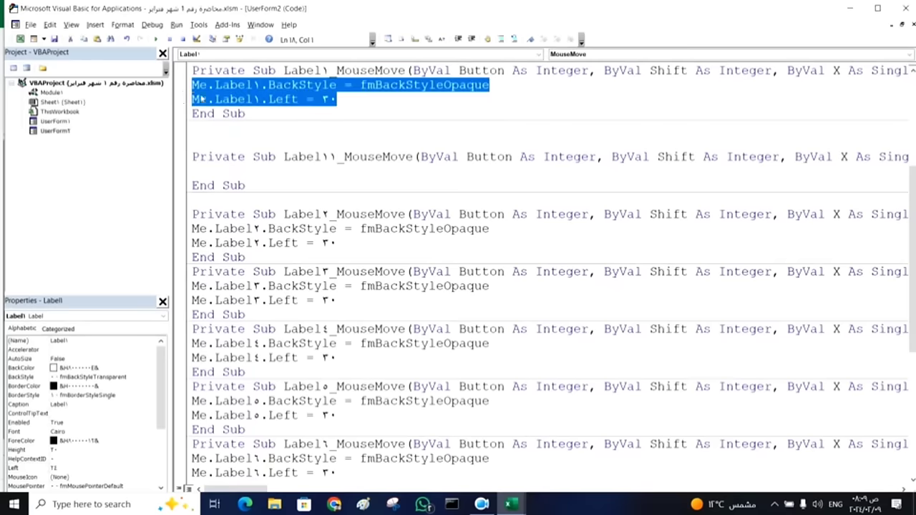
right_click(199, 95)
click(203, 116)
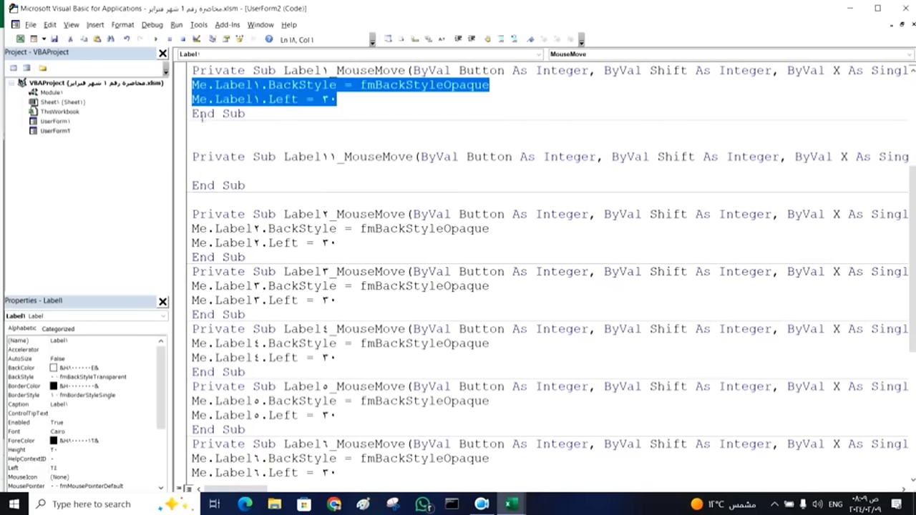
double_click(60, 131)
click(266, 108)
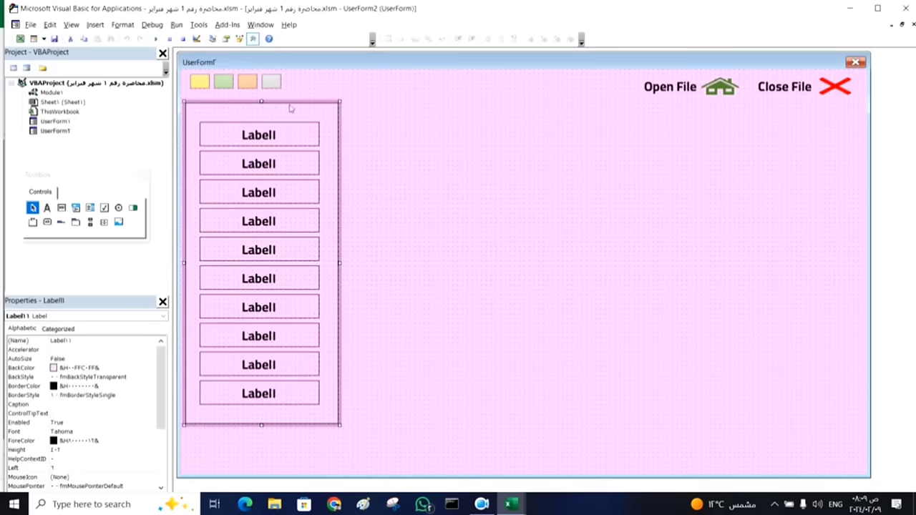
double_click(291, 107)
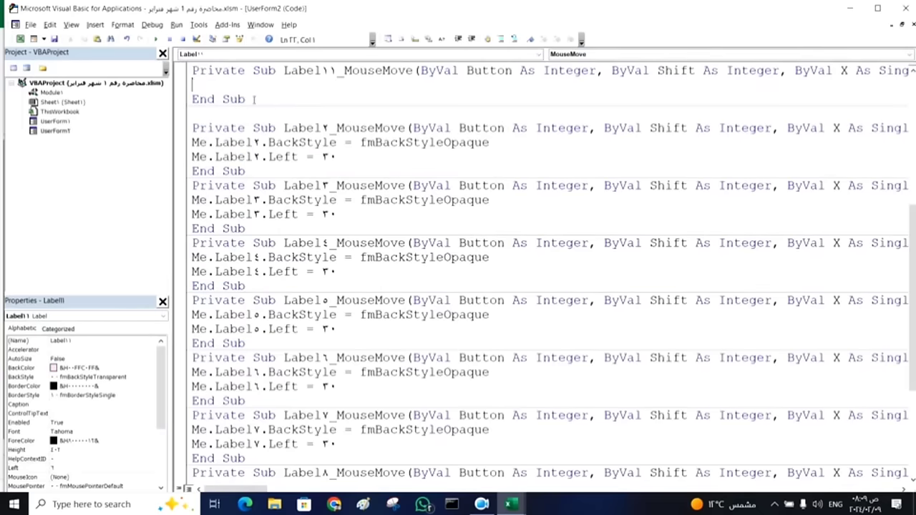
key(Return)
key(ctrl+v)
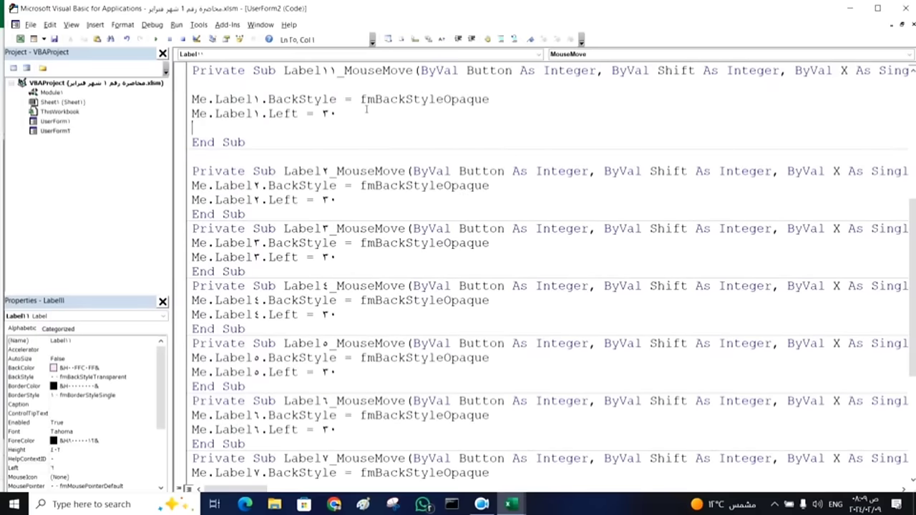
- Change the pasted lines to fmBackStyleTransparent and Left 24
double_click(392, 102)
key(BackSpace)
key(BackSpace)
key(BackSpace)
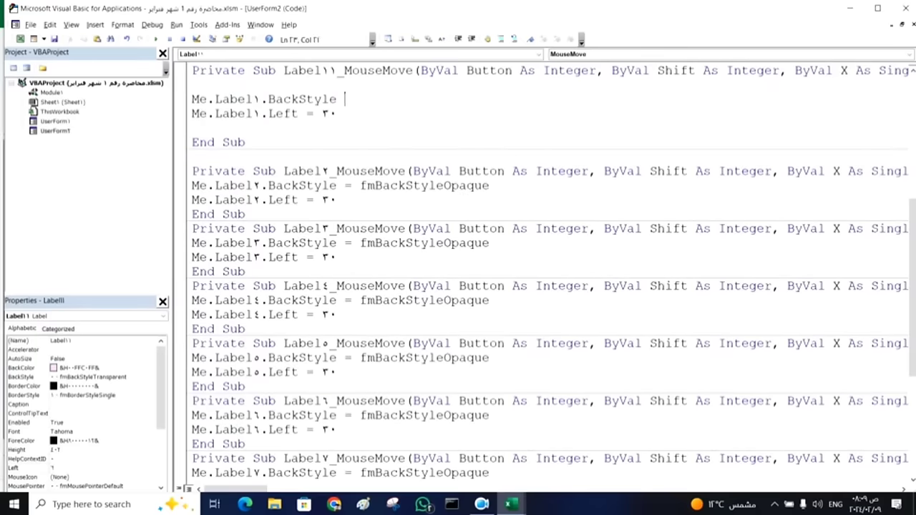
text(=)
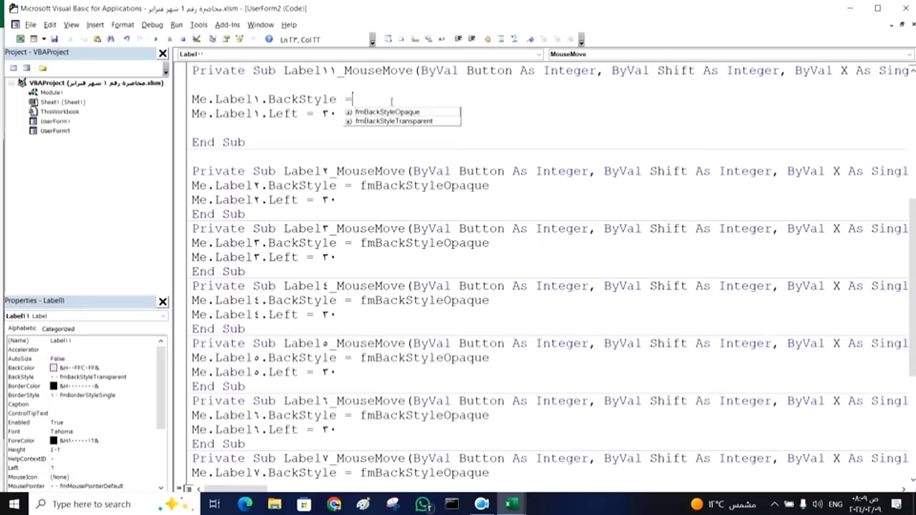
key(Down)
key(Down)
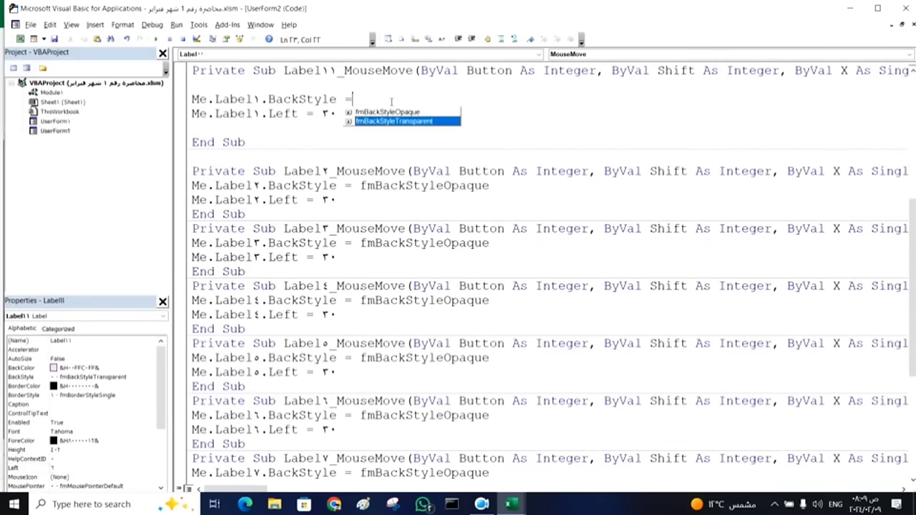
key(Tab)
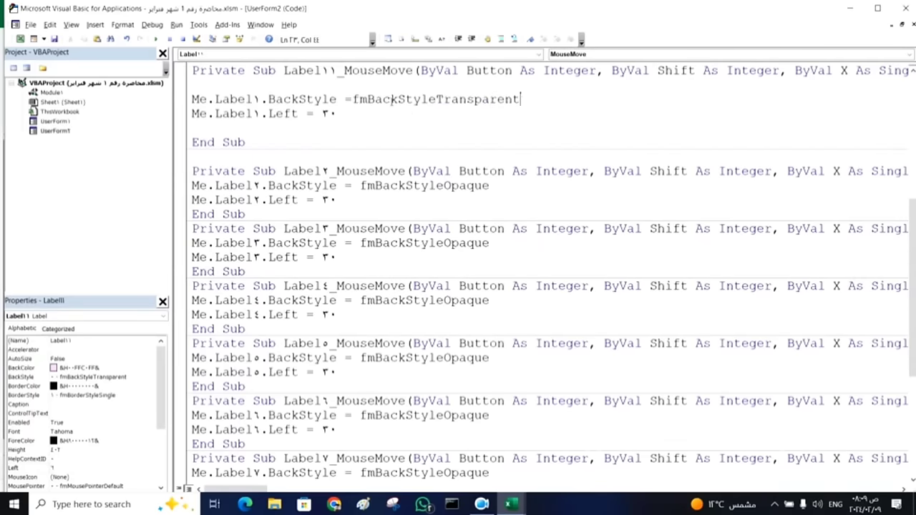
double_click(328, 113)
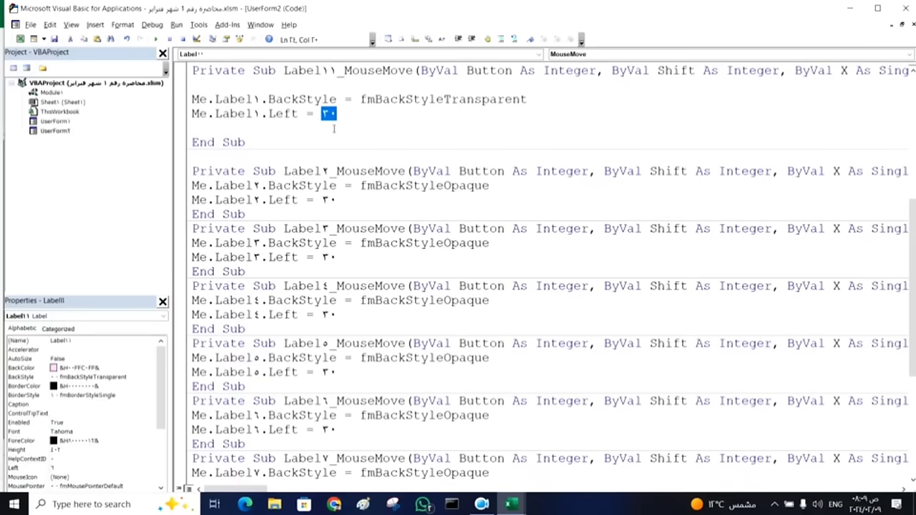
text(24)
drag(183, 104, 184, 120)
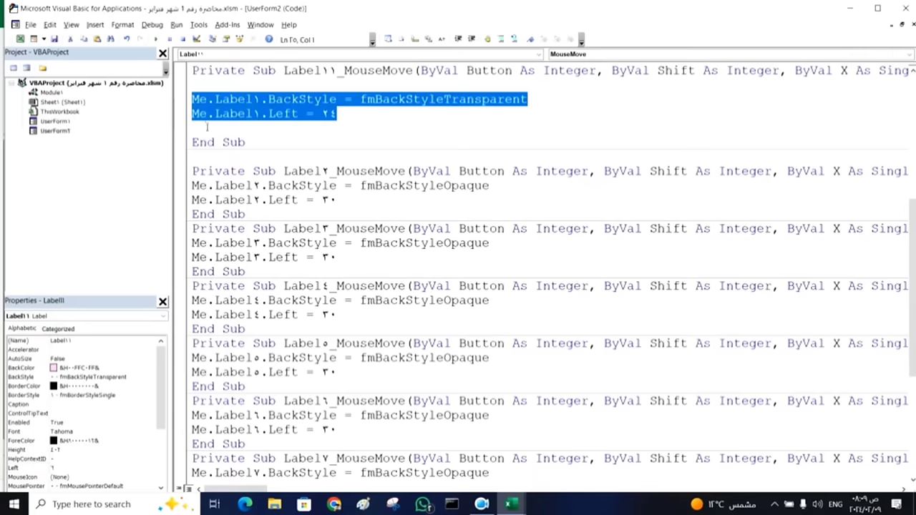
- Paste copies of the reset lines and renumber them for Labels 2 through 7
click(207, 127)
key(ctrl+v)
key(ctrl+v)
key(ctrl+v)
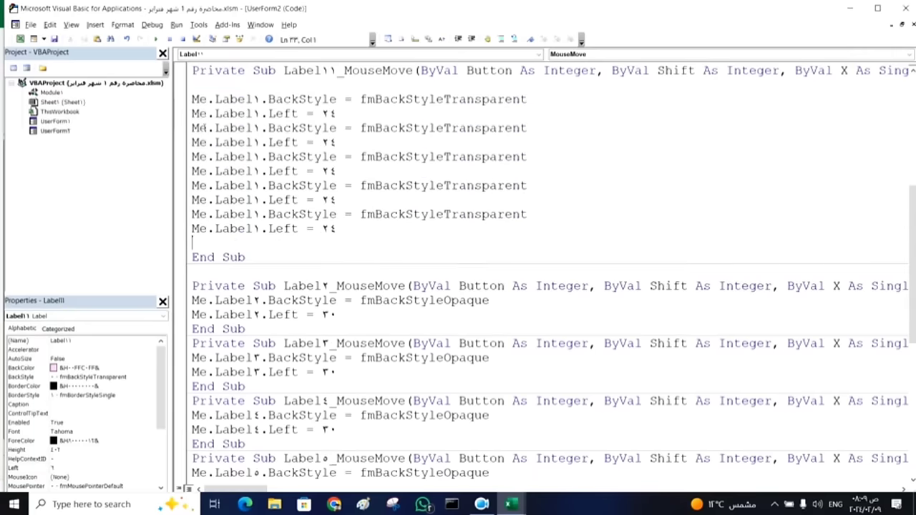
key(ctrl+v)
key(ctrl+v)
key(ctrl+v)
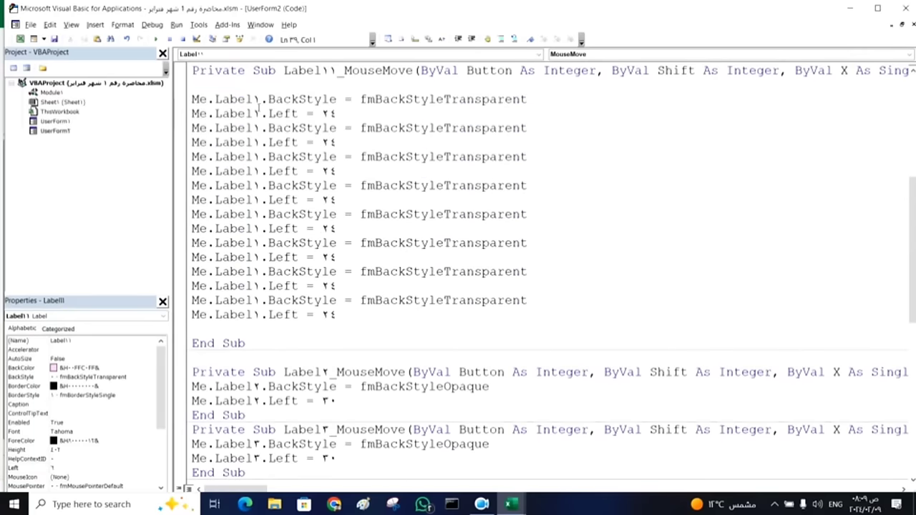
click(256, 126)
drag(256, 127, 260, 314)
text(223)
click(255, 170)
text(344556)
click(255, 256)
click(258, 258)
text(778)
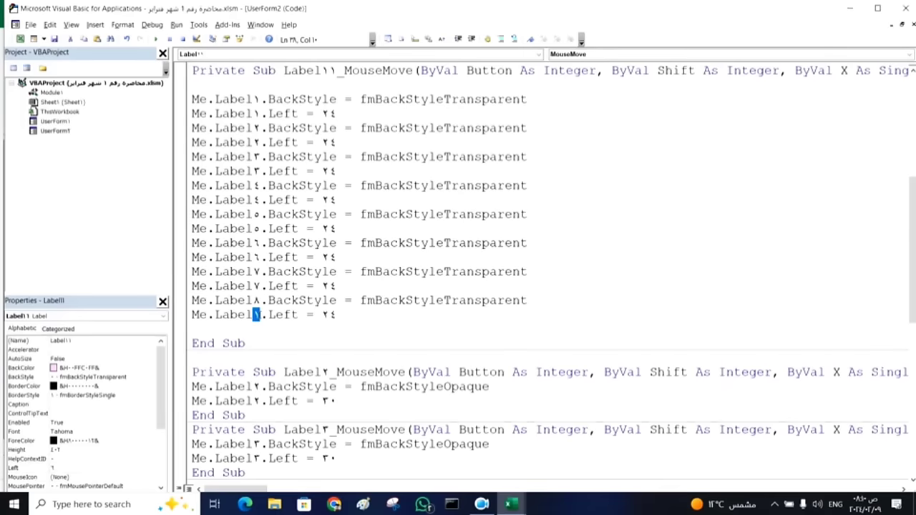
text(8)
- Add reset lines for Labels 8–10, then run the form on a yellow background
click(227, 328)
key(ctrl+v)
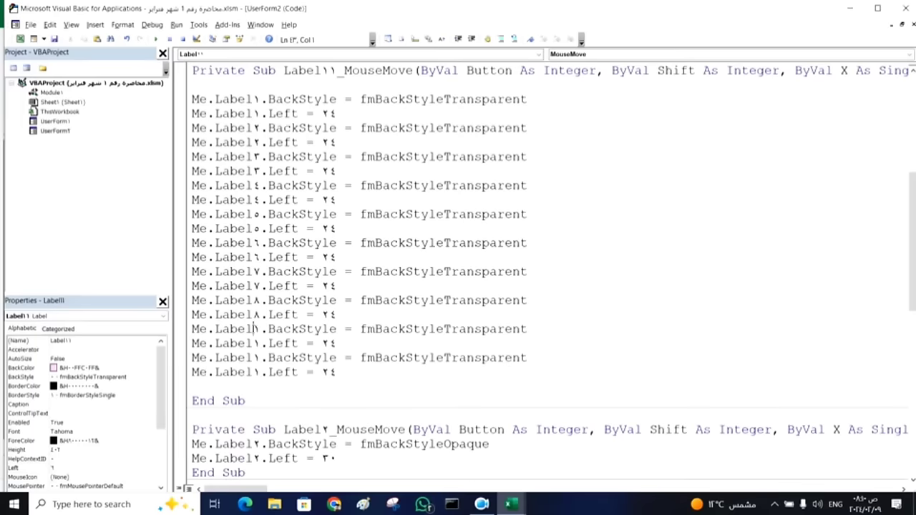
mouse_move(253, 328)
mouse_down()
mouse_move(261, 328)
mouse_move(261, 372)
mouse_up()
text(99)
click(261, 357)
text(0)
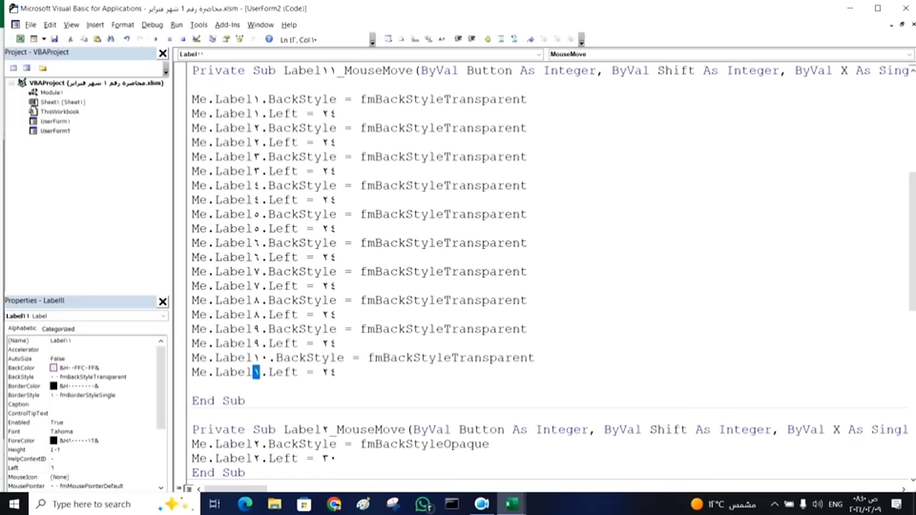
text(10)
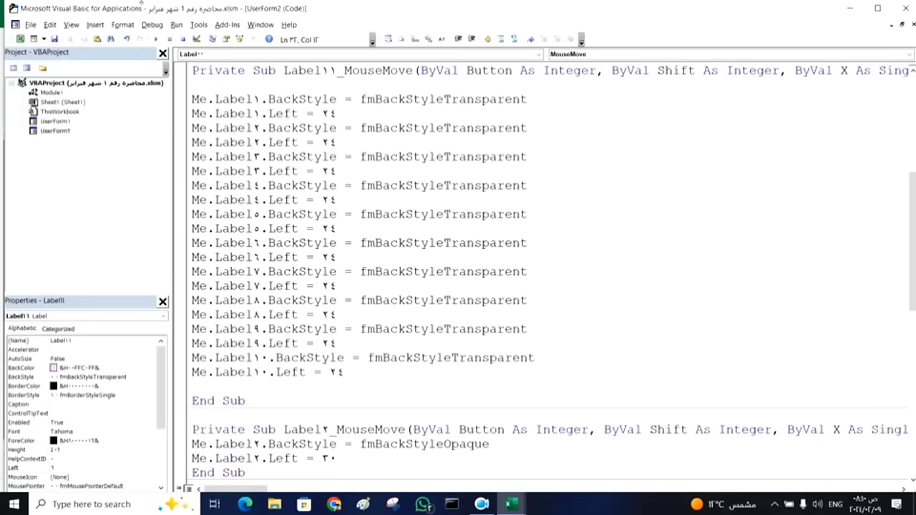
click(154, 40)
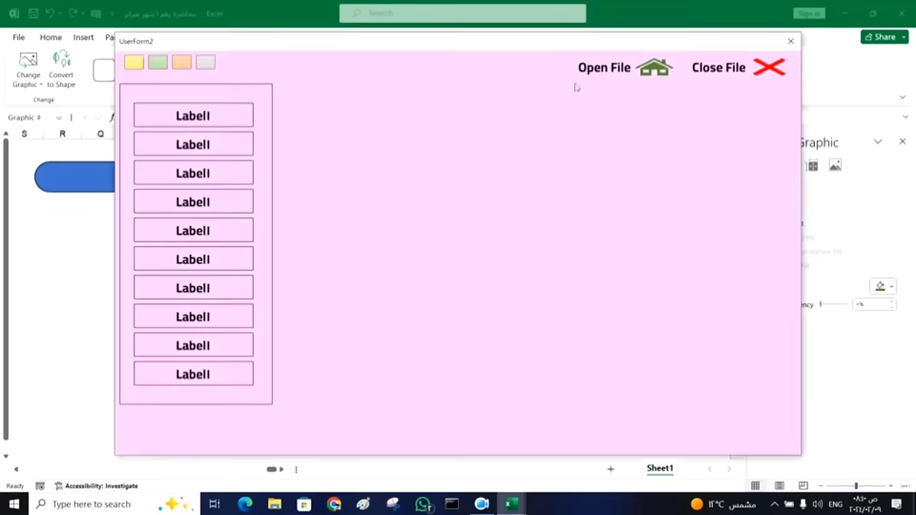
click(136, 64)
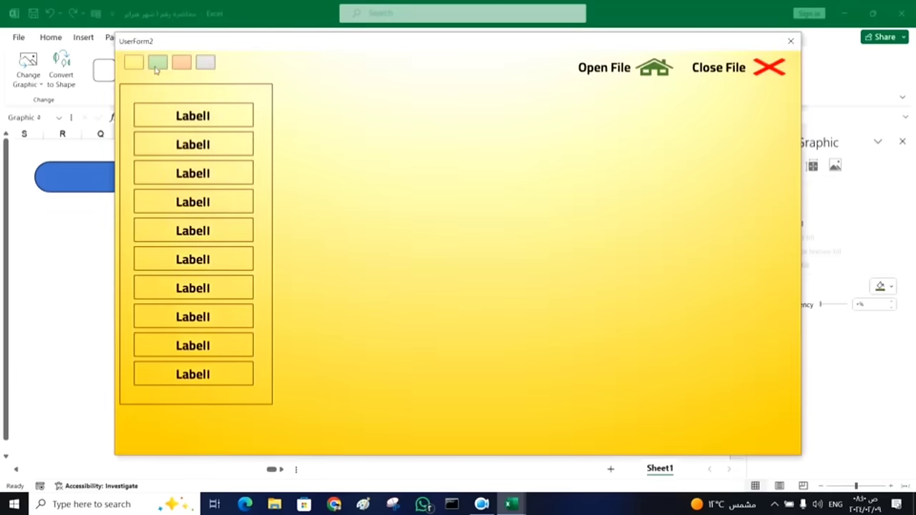
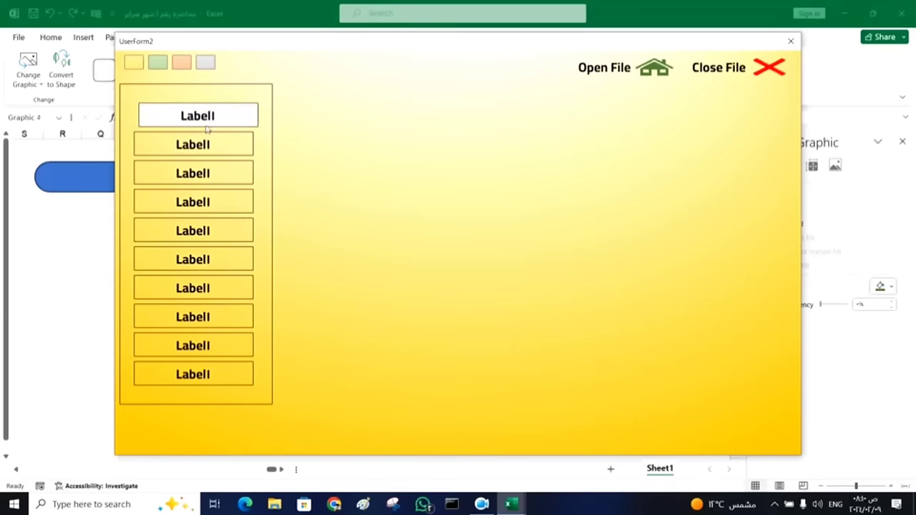
- Close the running form and set both file labels' BackColor to System > Highlight Text
click(791, 41)
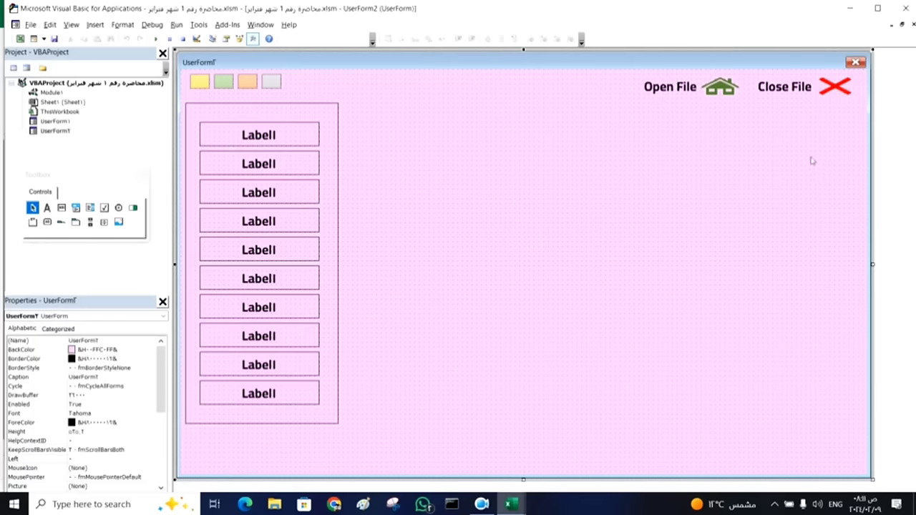
drag(825, 139, 670, 93)
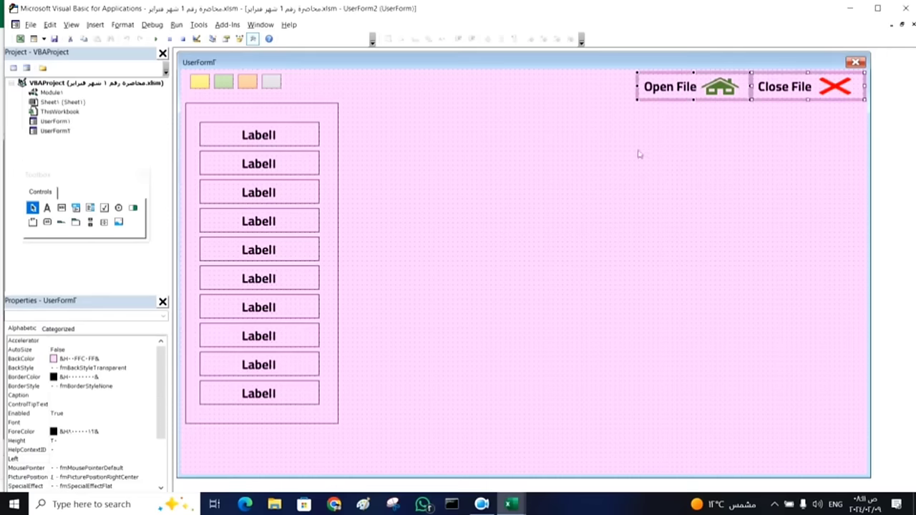
click(153, 360)
click(151, 359)
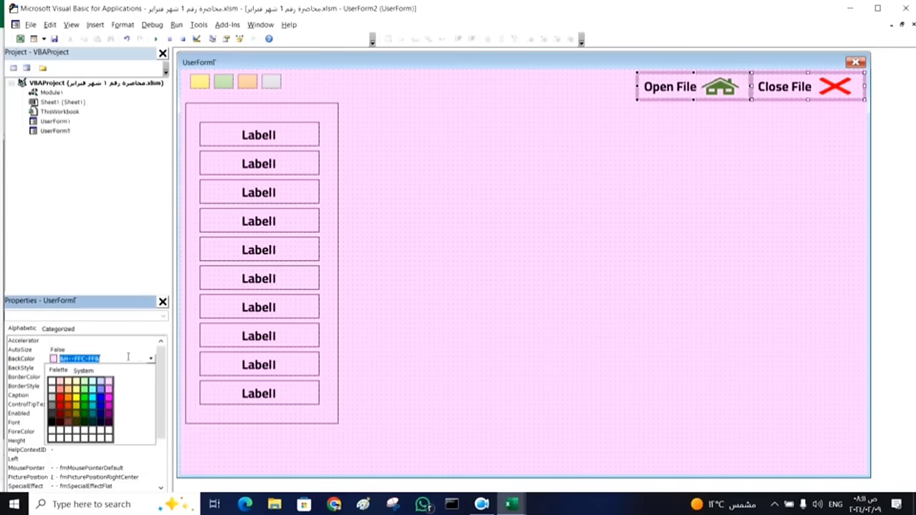
click(80, 371)
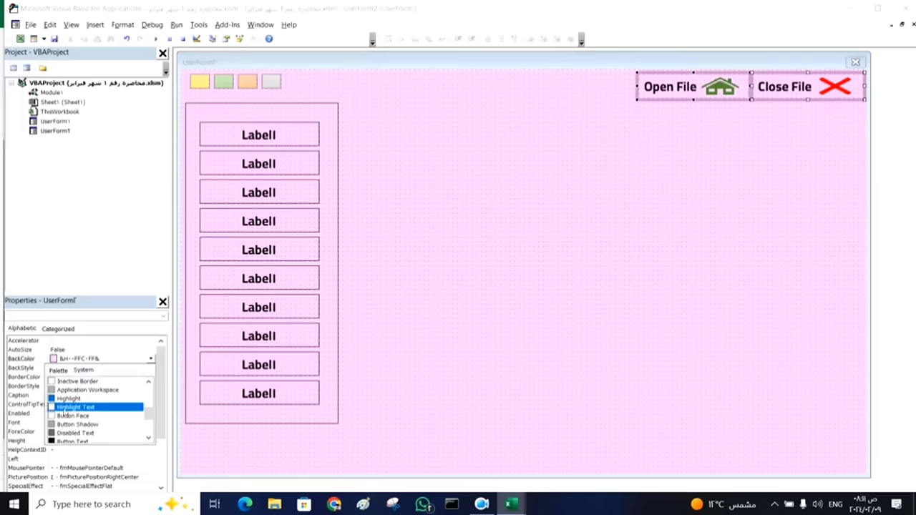
click(64, 407)
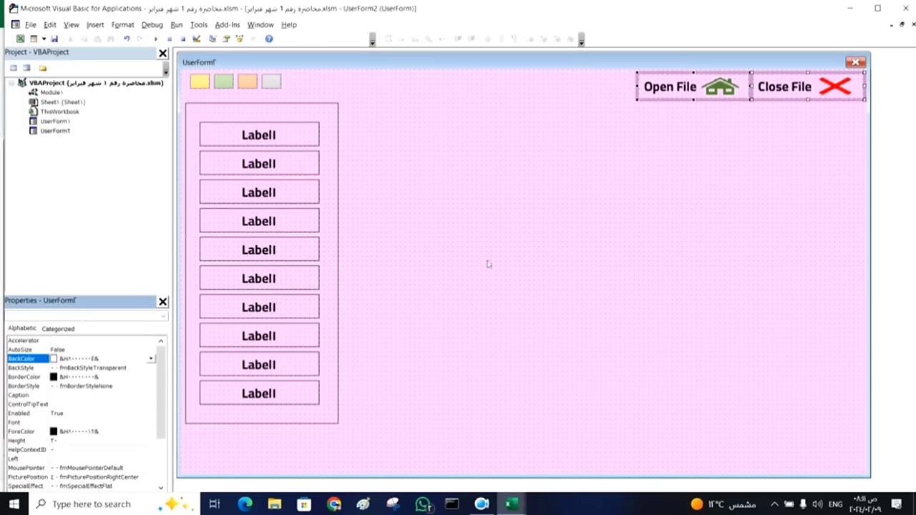
- Open the code of the Close File label (Label12)
click(630, 188)
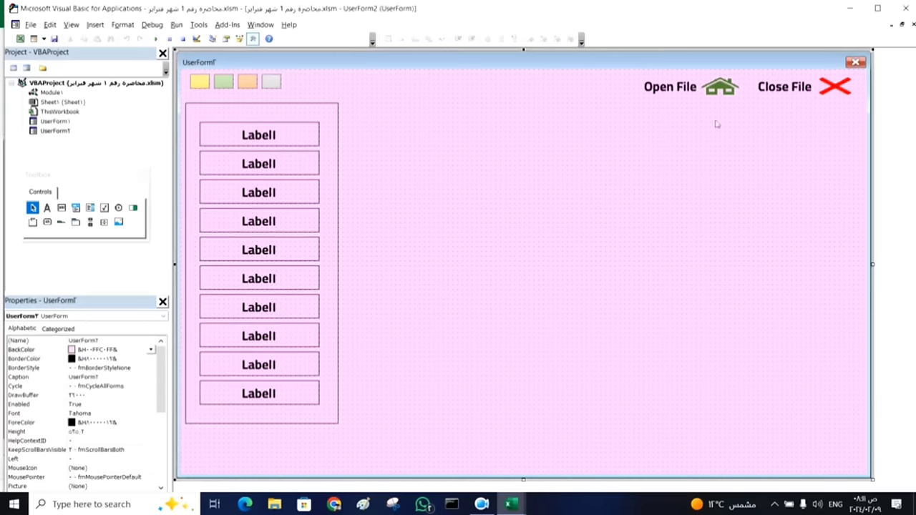
click(733, 98)
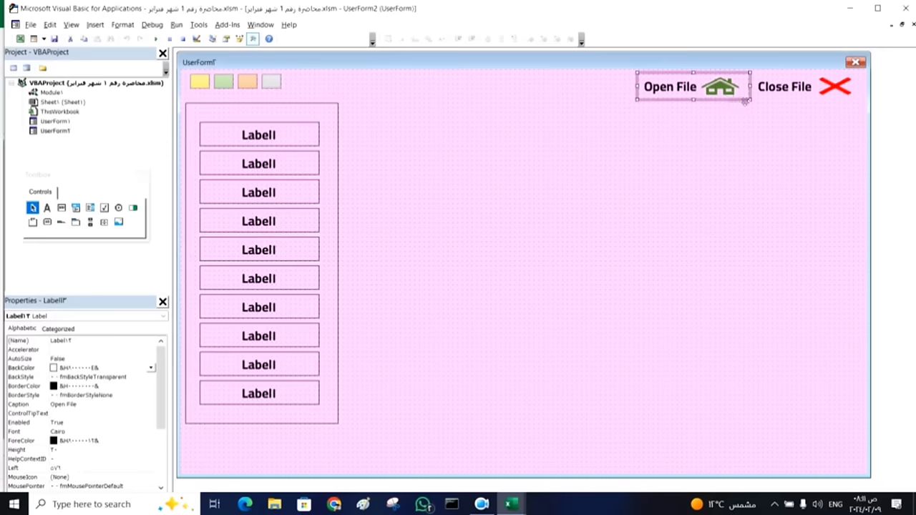
click(770, 100)
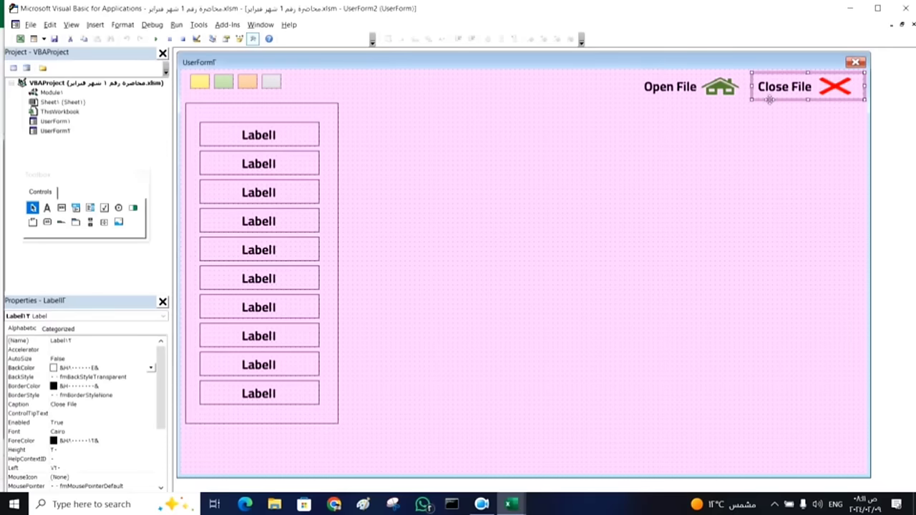
double_click(770, 99)
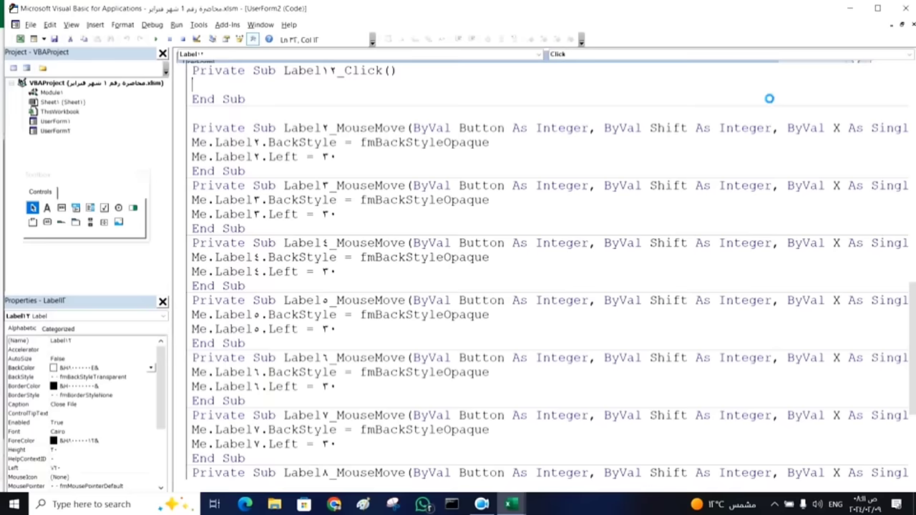
- Create a Label12_MouseMove procedure and paste the Label2 BackStyle line into it
click(908, 55)
click(833, 111)
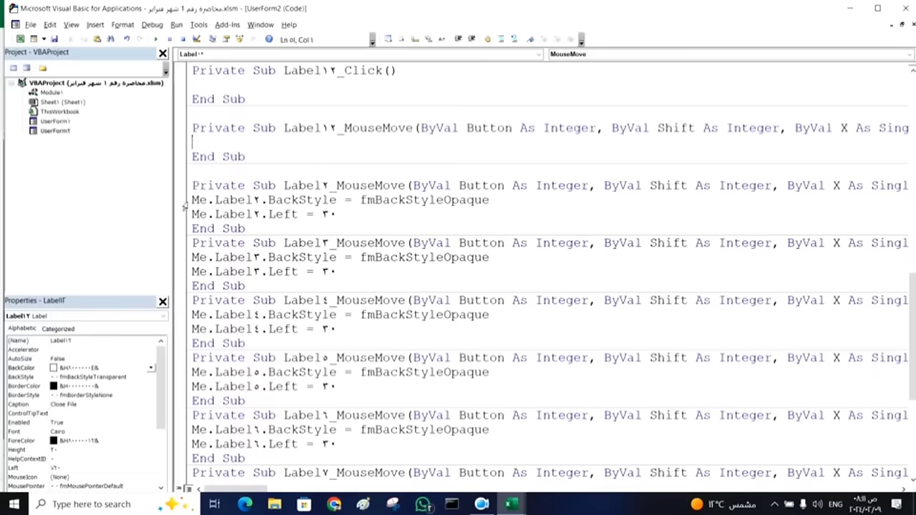
click(185, 206)
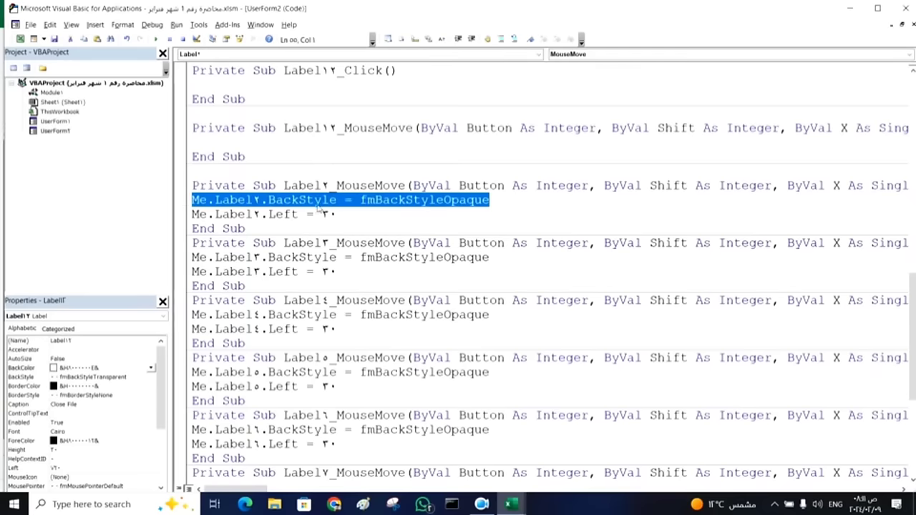
click(243, 142)
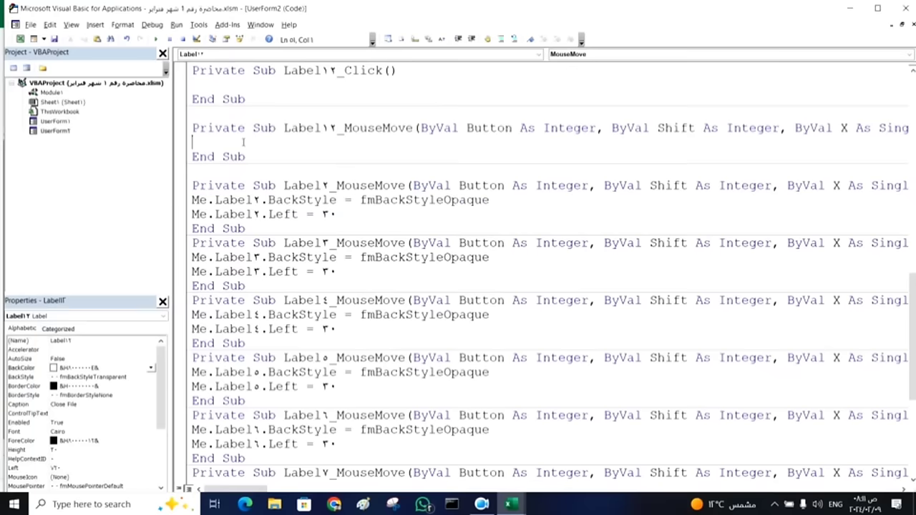
text(Me.Label٢.BackStyle = fmBackStyleOpaque)
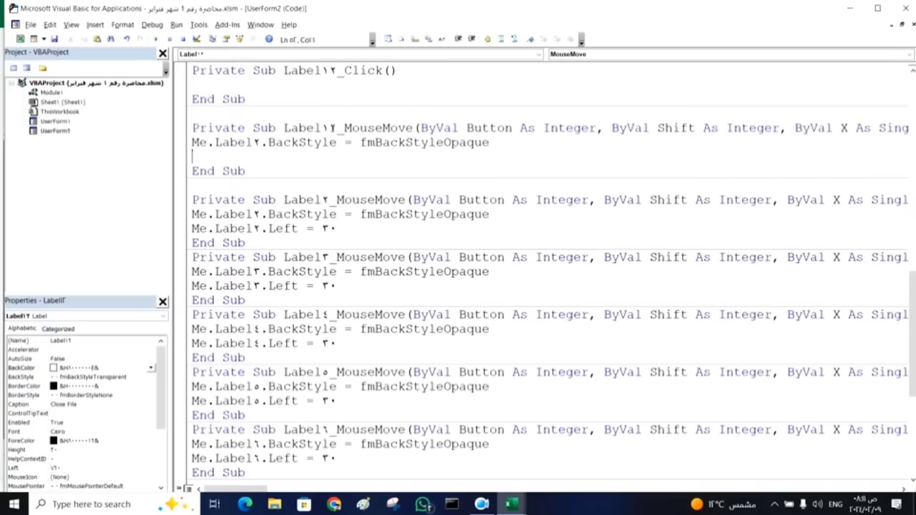
- Edit the pasted line to Me.Label12.BackStyle = fmBackStyleOpaque and select it for reuse
drag(252, 142, 260, 143)
text(12)
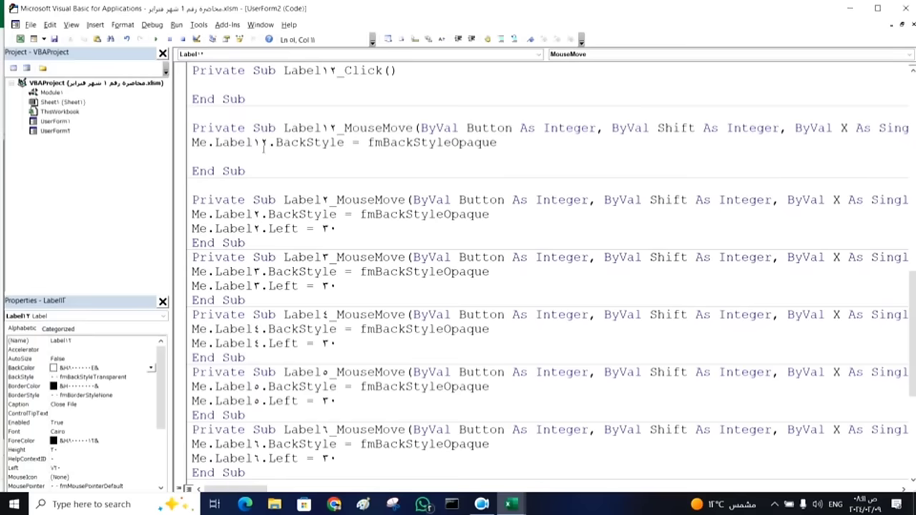
double_click(453, 142)
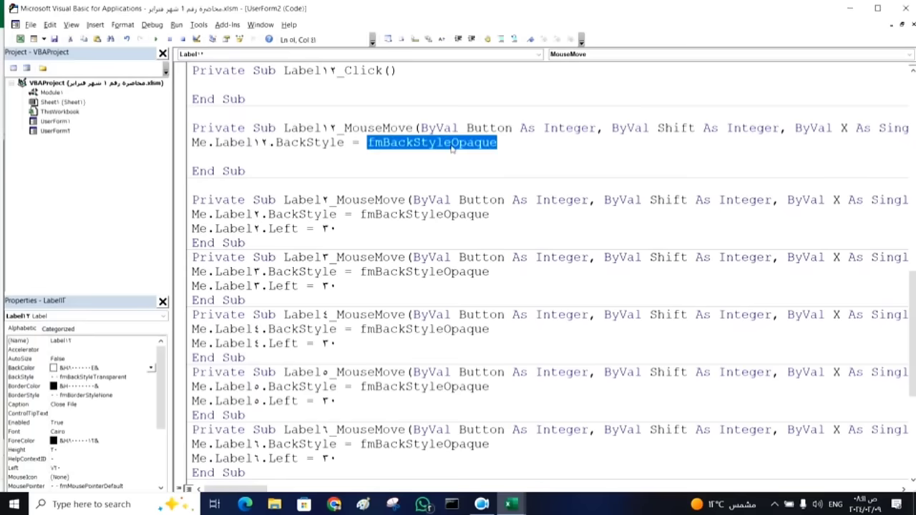
key(BackSpace)
key(BackSpace)
key(BackSpace)
text(=)
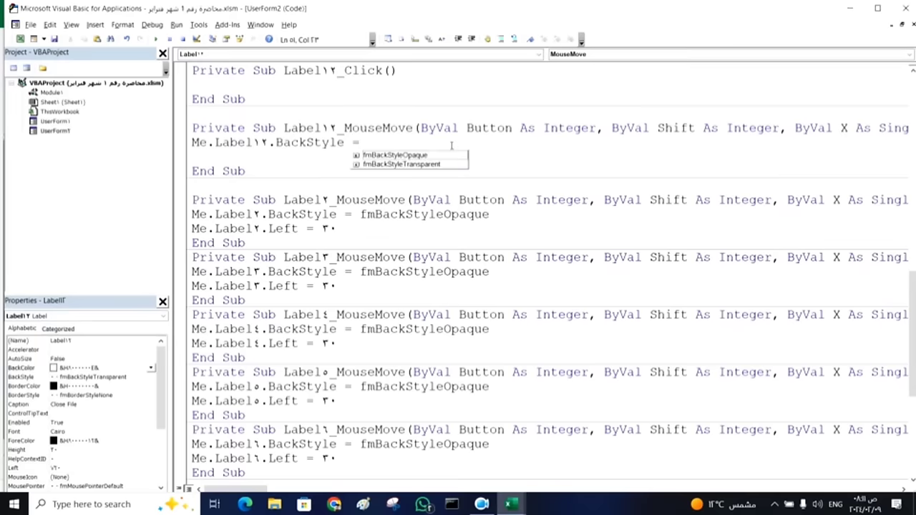
key(Down)
key(Tab)
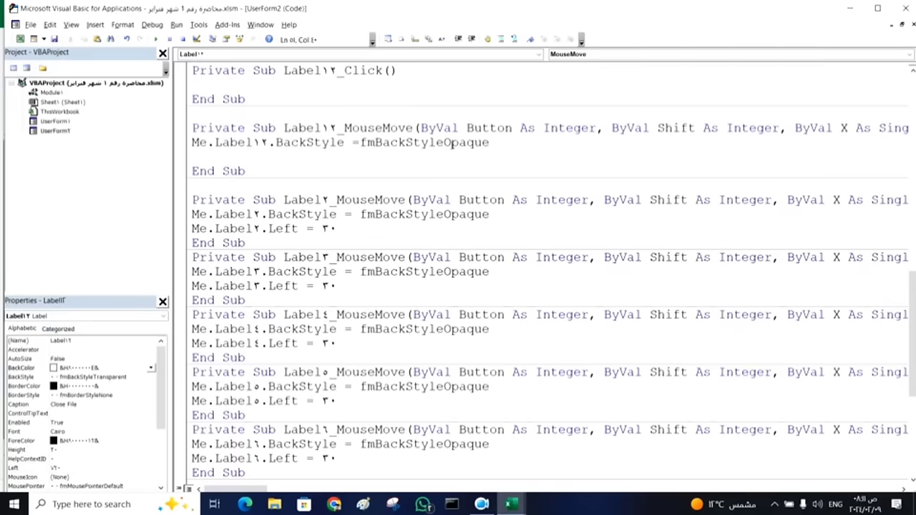
click(187, 143)
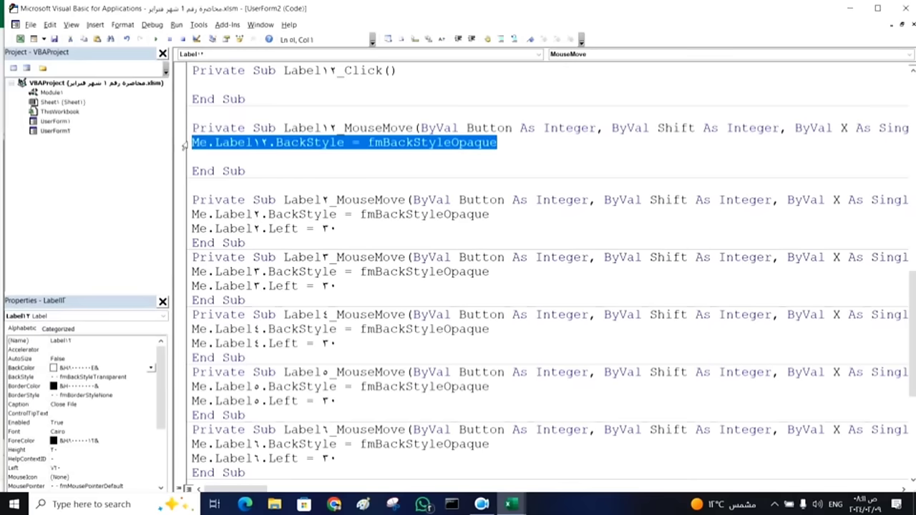
- Add a Label13_MouseMove procedure for Open File setting Me.Label13.BackStyle = fmBackStyleOpaque
double_click(69, 133)
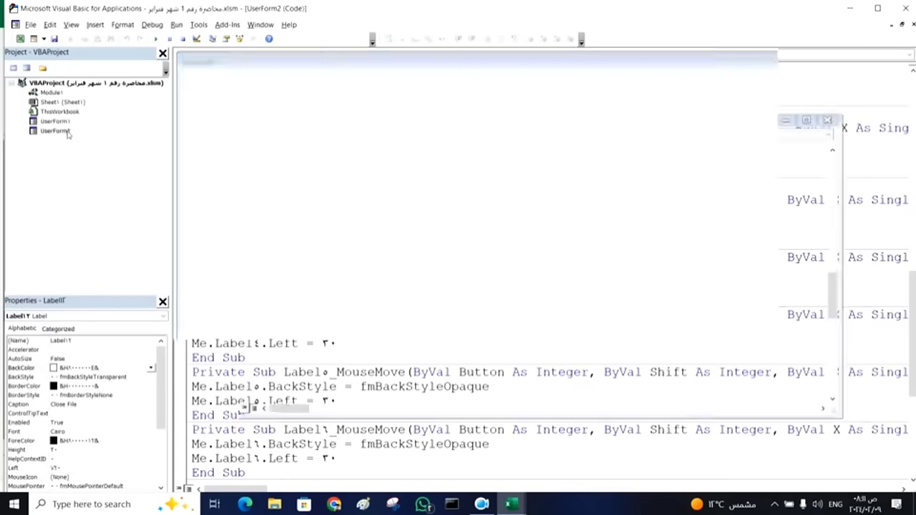
click(693, 89)
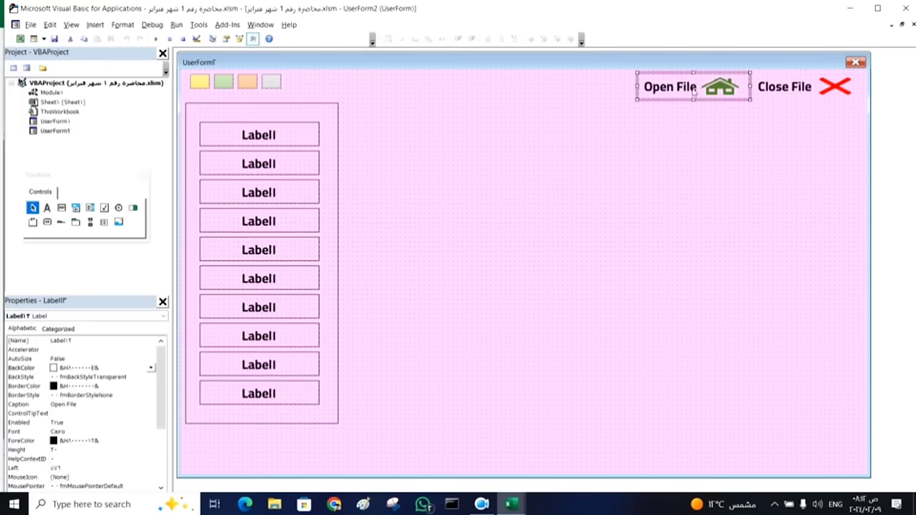
double_click(681, 96)
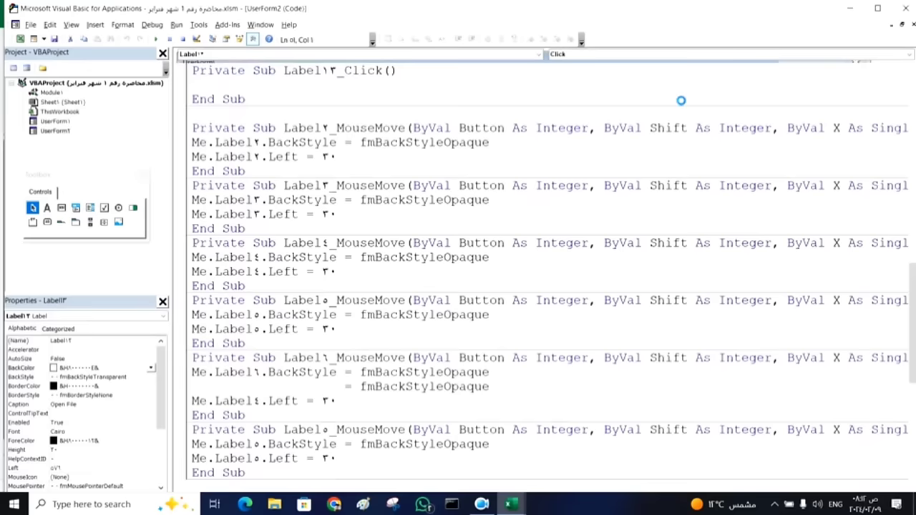
click(908, 55)
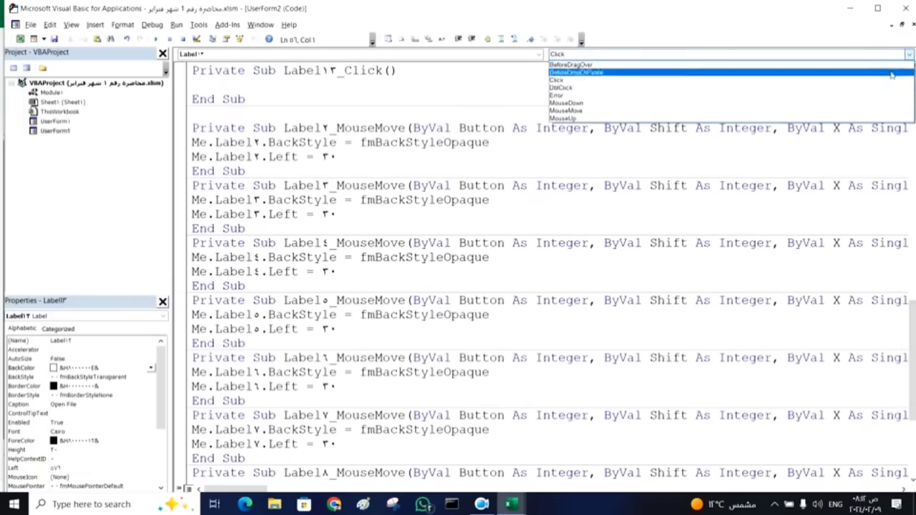
click(846, 112)
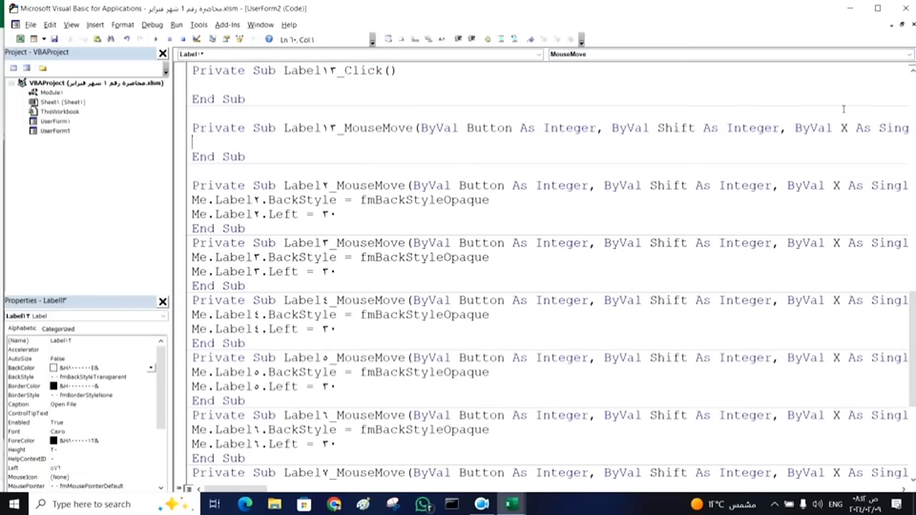
text(Me.Label12.BackStyle = fmBackStyleOpaque)
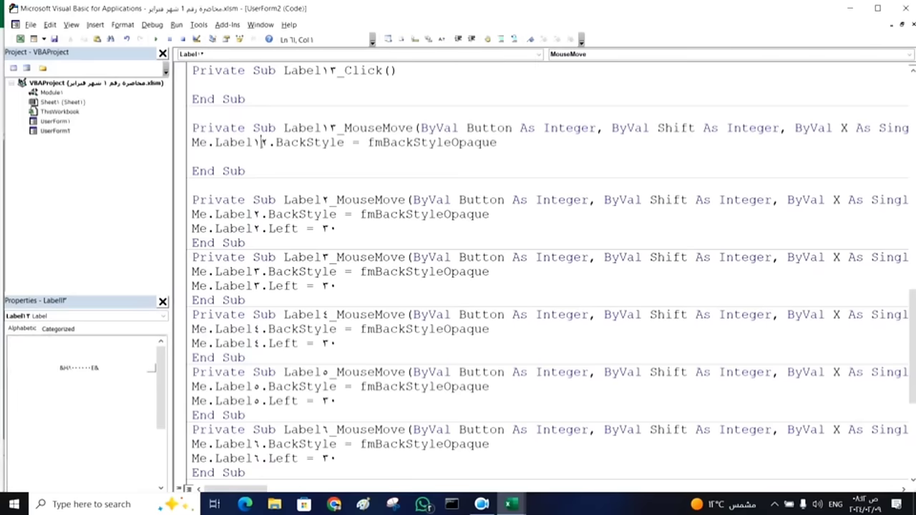
double_click(263, 143)
text(3)
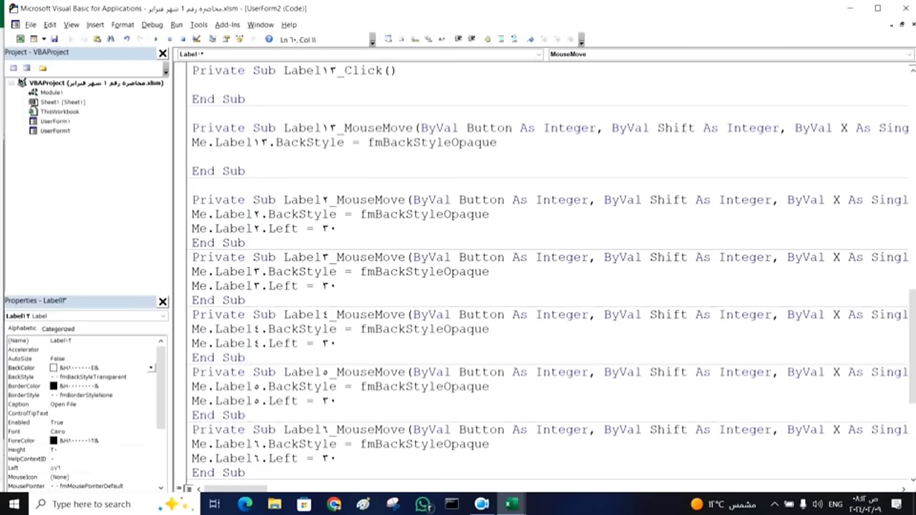
- Delete the empty Label13_Click procedure and run the form
scroll(264, 201, up, 2)
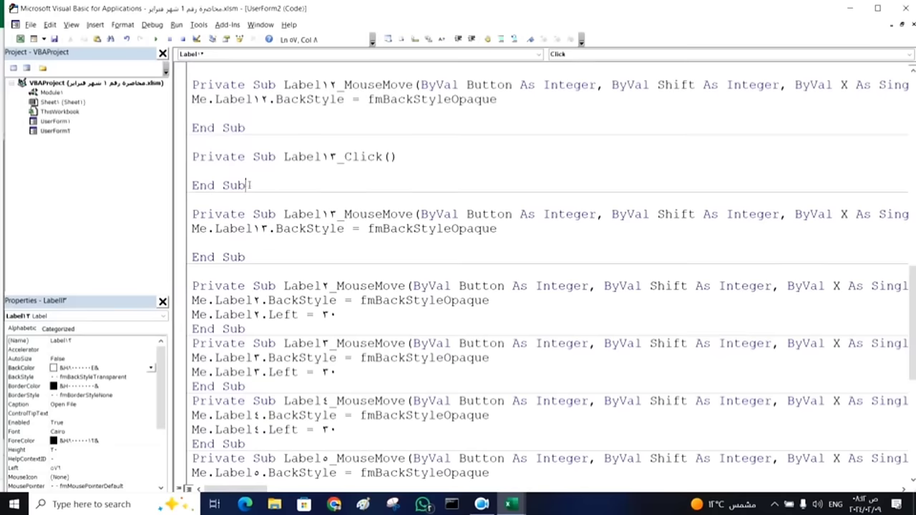
drag(256, 190, 192, 143)
key(Delete)
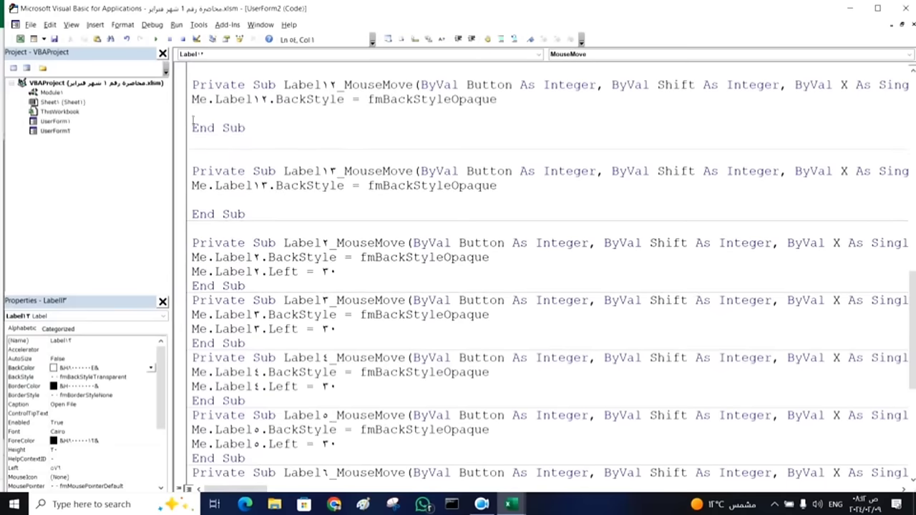
click(155, 38)
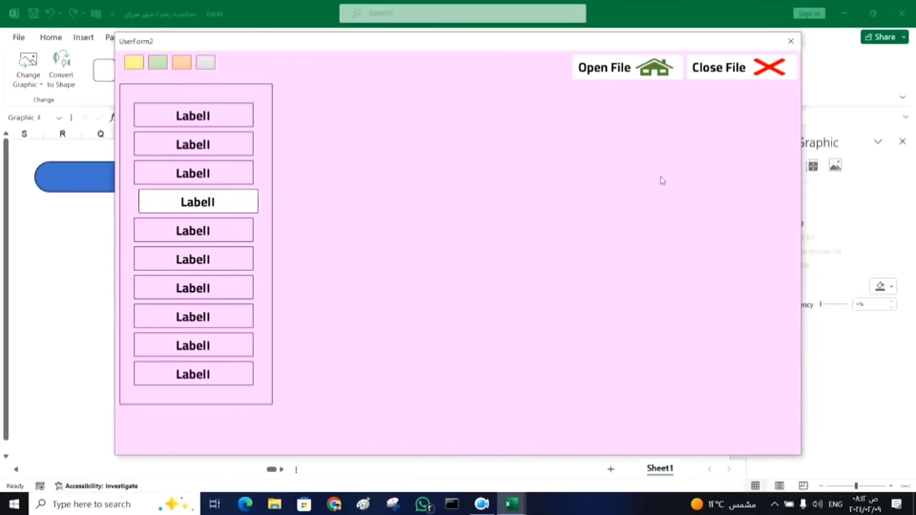
- Close the form and create a UserForm_MouseMove procedure with two pasted BackStyle lines
click(790, 41)
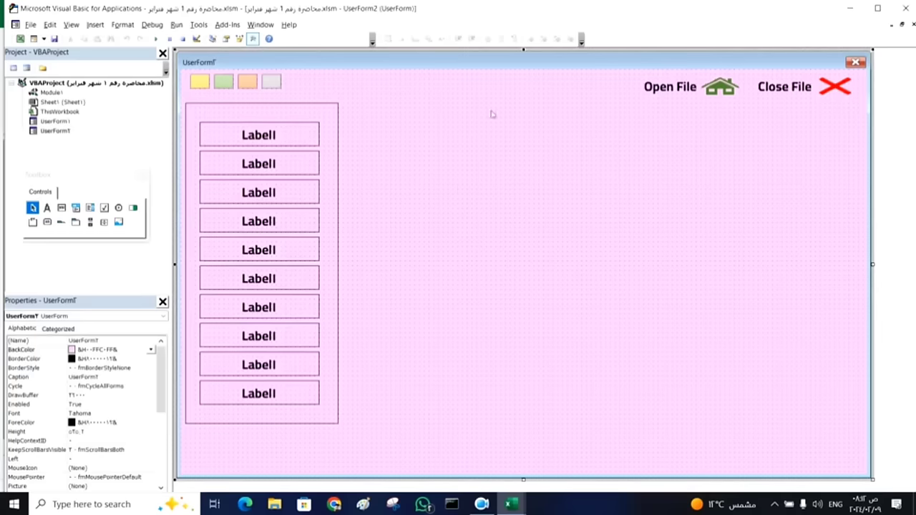
double_click(614, 208)
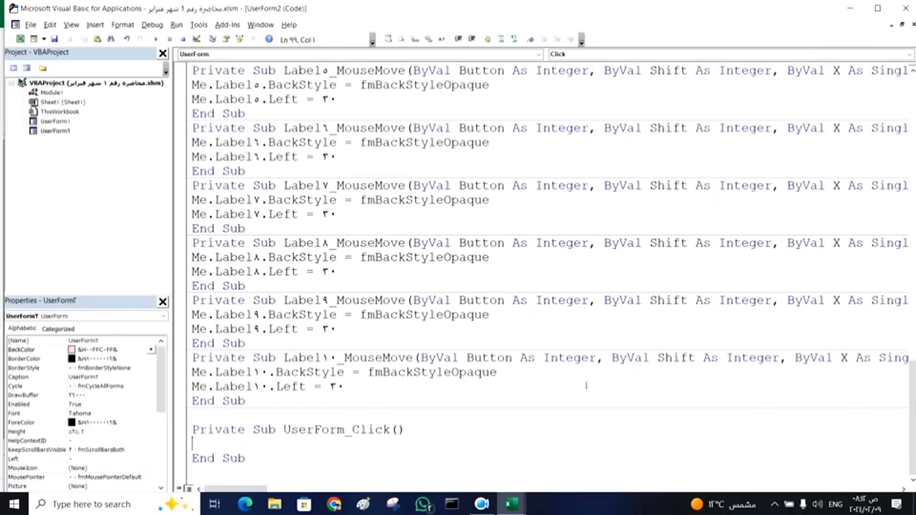
click(910, 55)
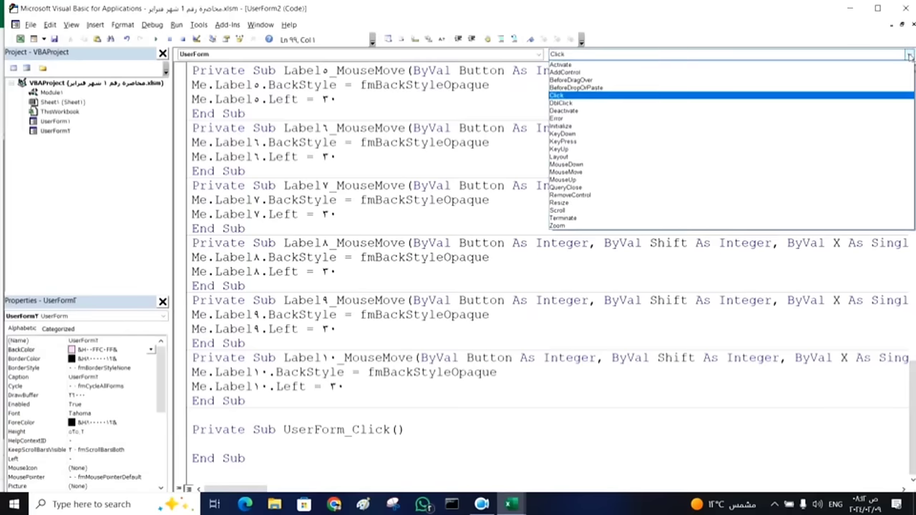
click(803, 173)
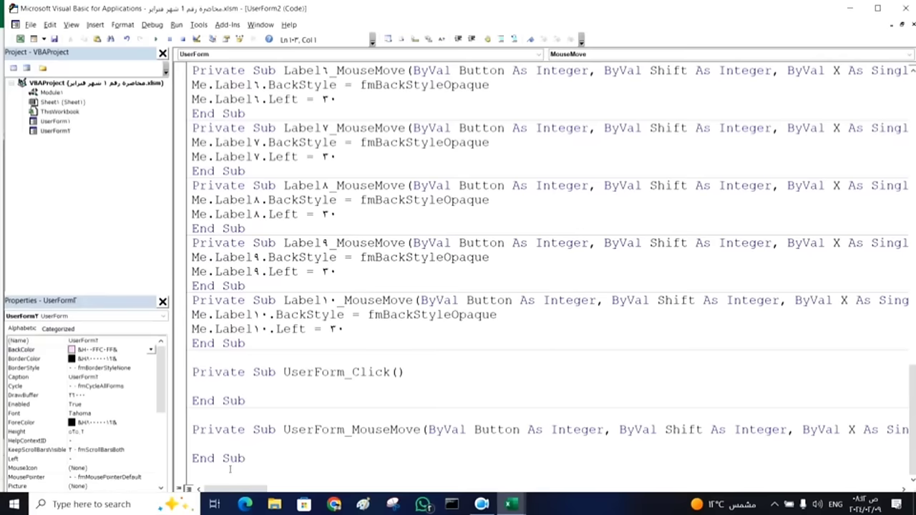
key(ctrl+v)
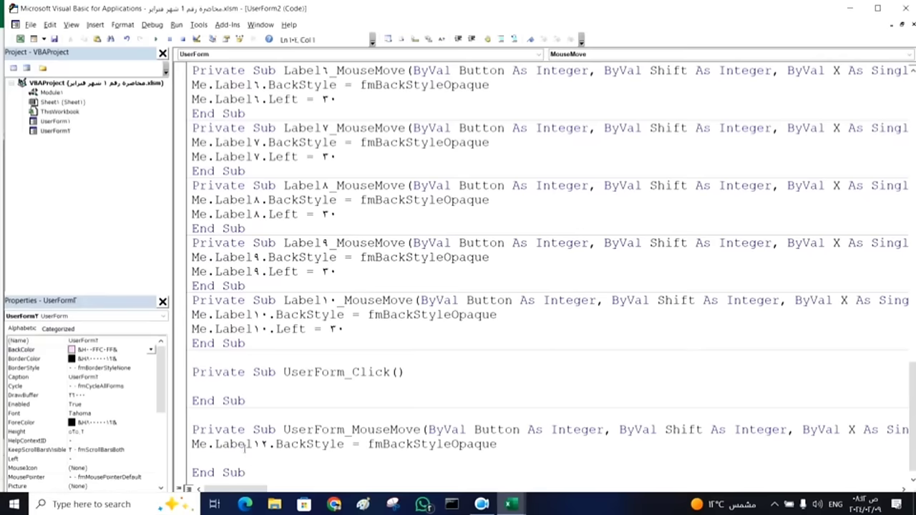
text(Me.Label12.BackStyle = fmBackStyleOpaque)
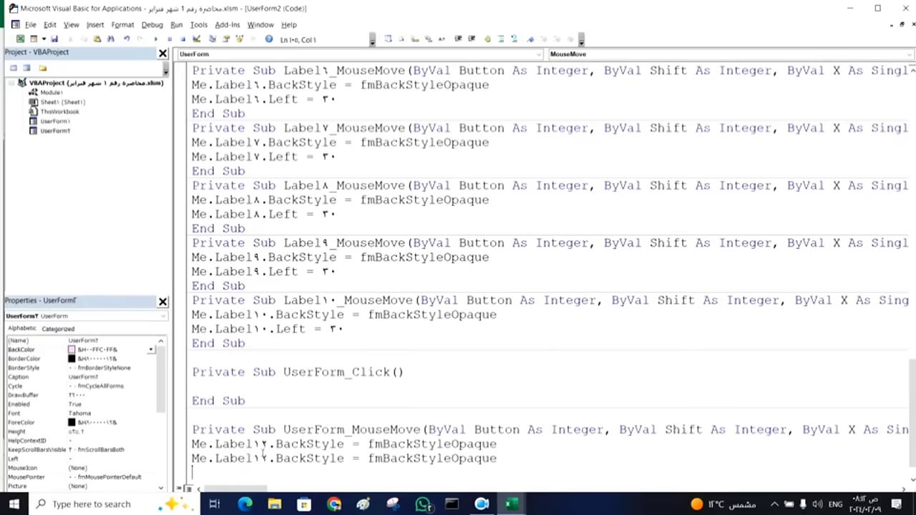
- Set Label12 and Label13 BackStyle to fmBackStyleTransparent in that procedure, then run the form
drag(259, 458, 269, 458)
text(3)
double_click(415, 445)
key(Delete)
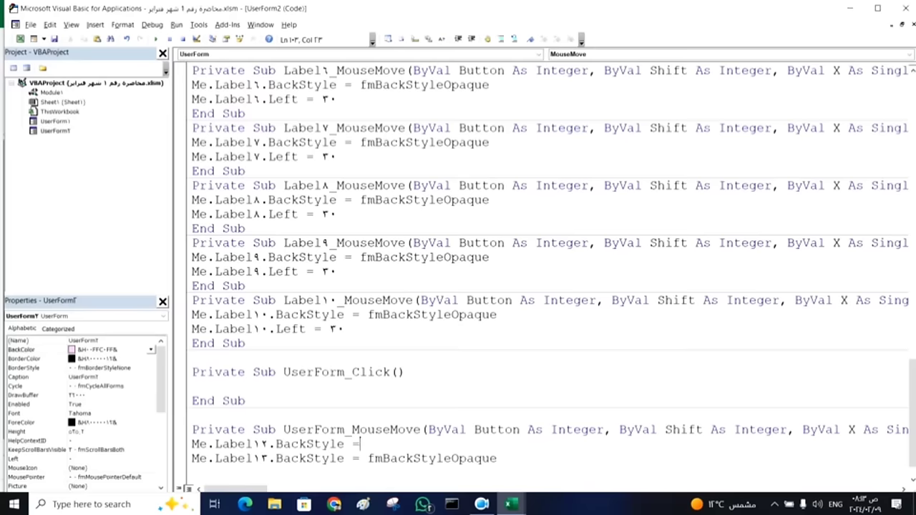
key(ctrl+j)
key(Down)
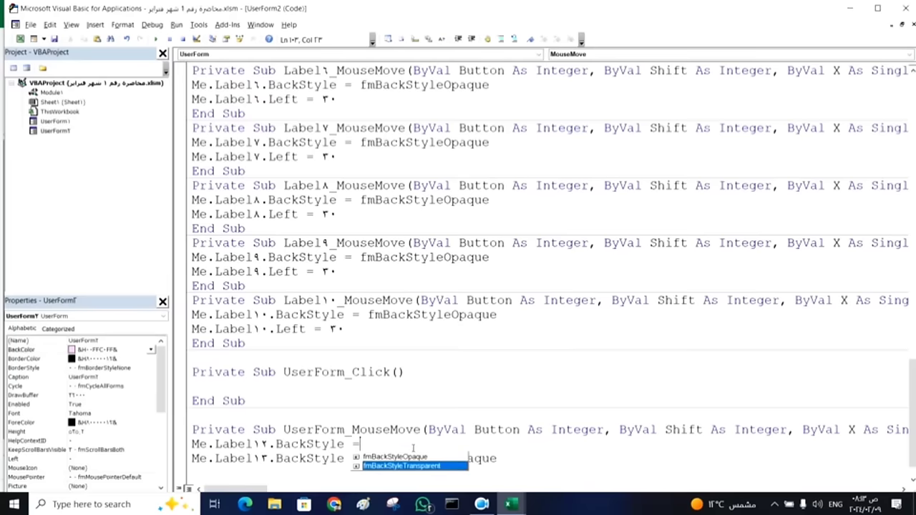
key(Tab)
double_click(415, 446)
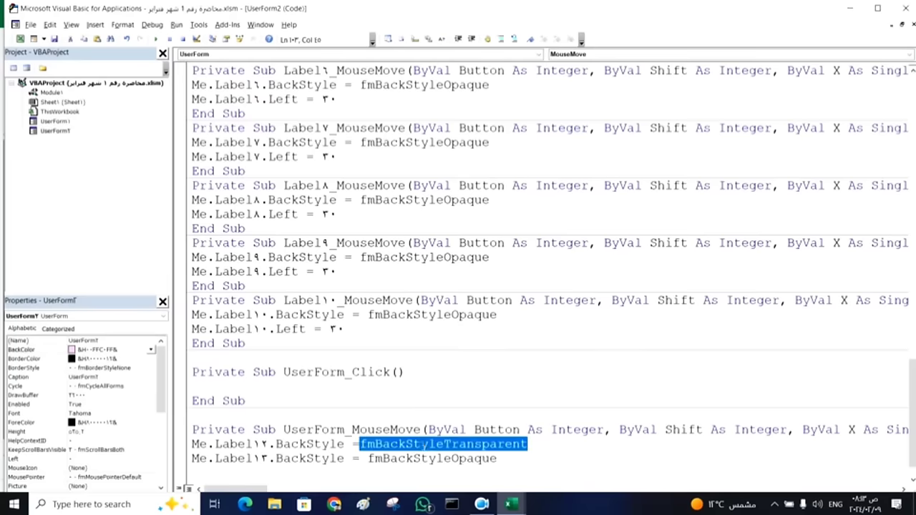
key(ctrl+c)
double_click(413, 458)
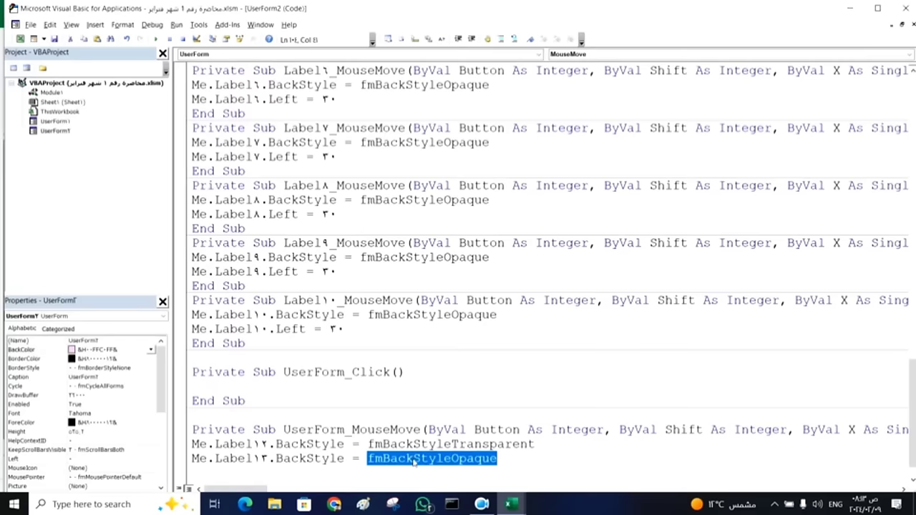
key(ctrl+v)
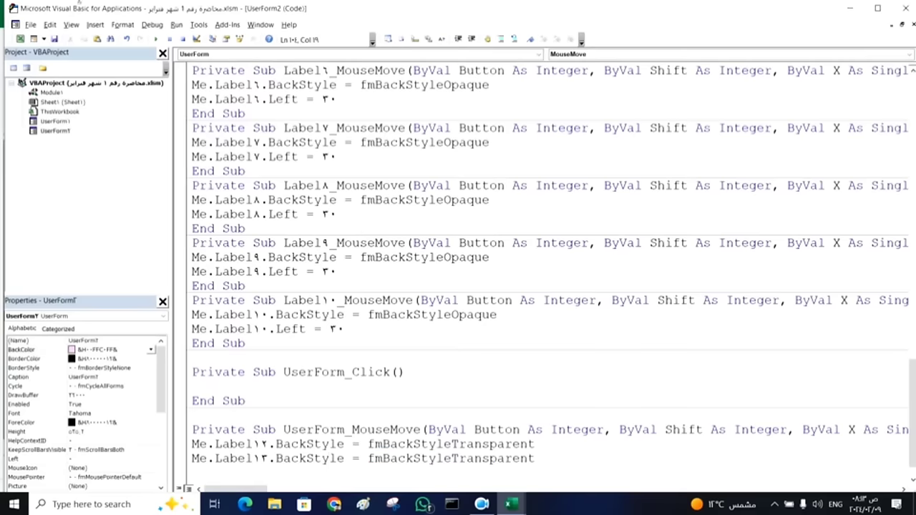
click(156, 39)
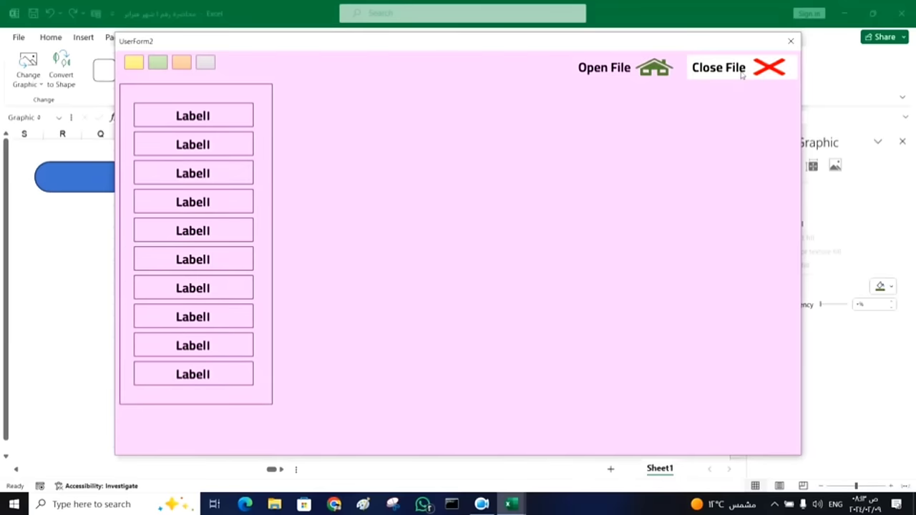
- Close the running UserForm2 after checking the hover effect
click(790, 41)
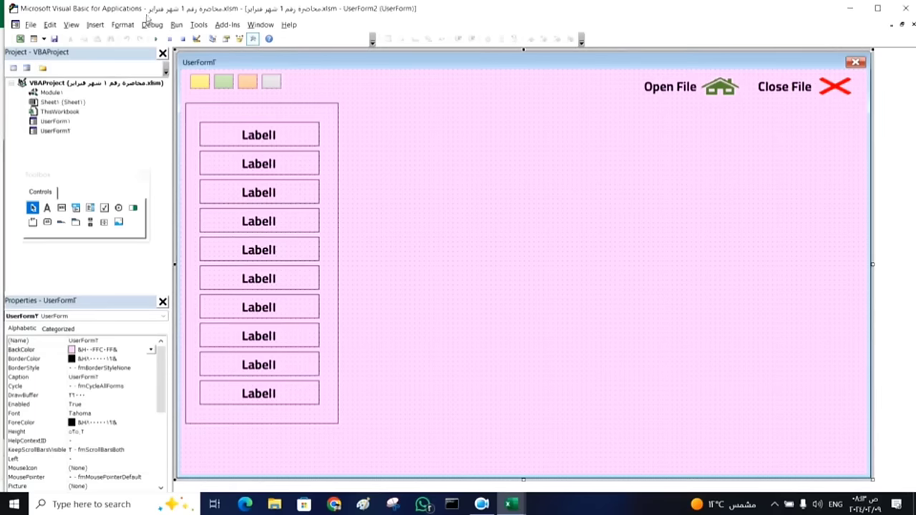
- Create a Label12_Click procedure for the Close File label
click(774, 98)
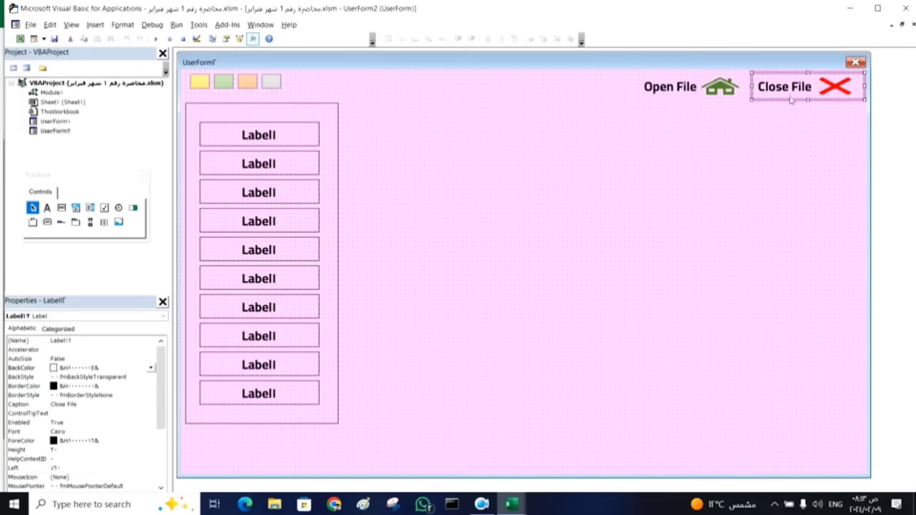
key(F7)
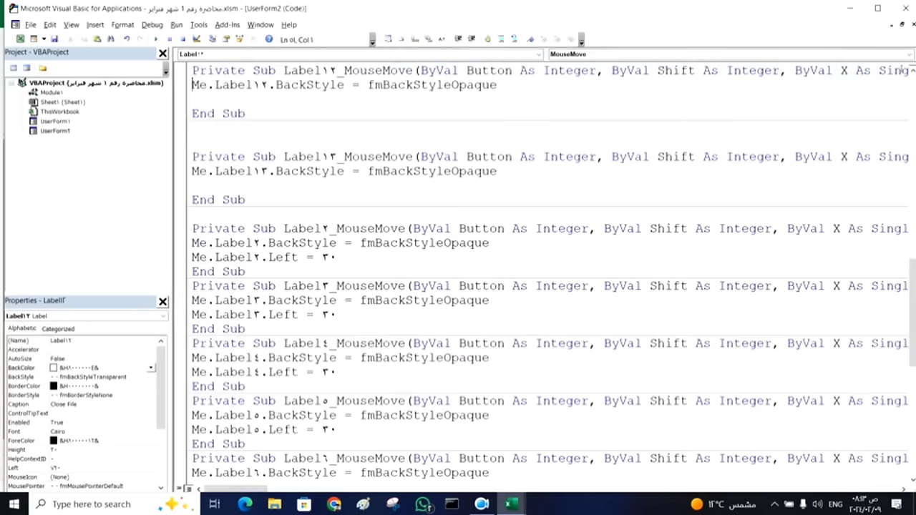
click(909, 54)
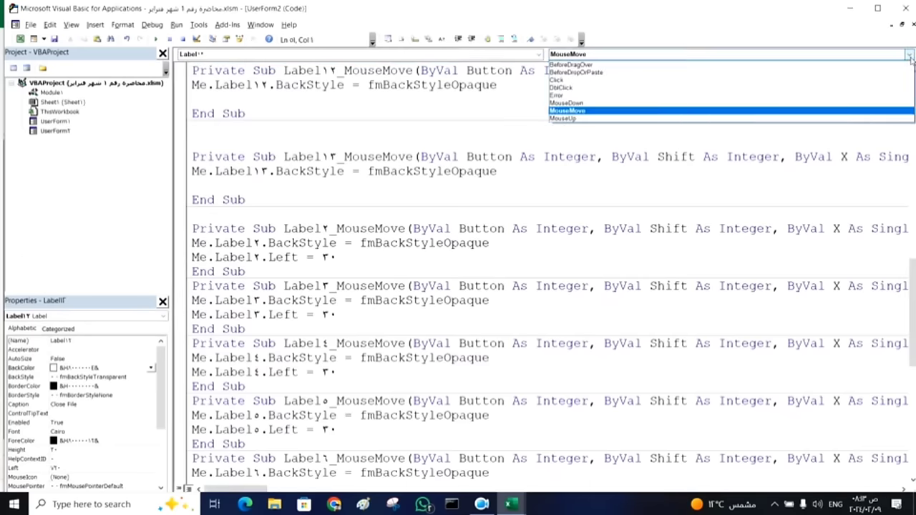
click(764, 80)
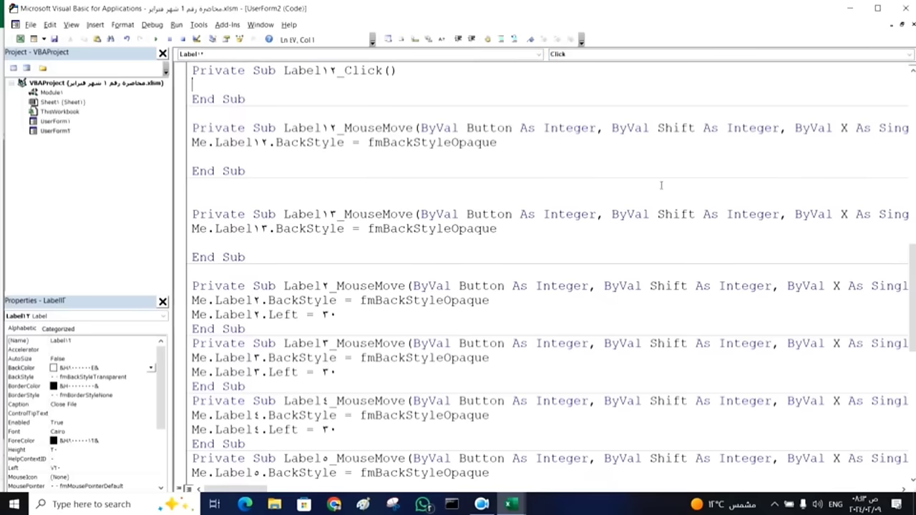
- Write Application.Visible = False in Label12_Click and reopen UserForm2's design view
key(ctrl+space)
text(ap)
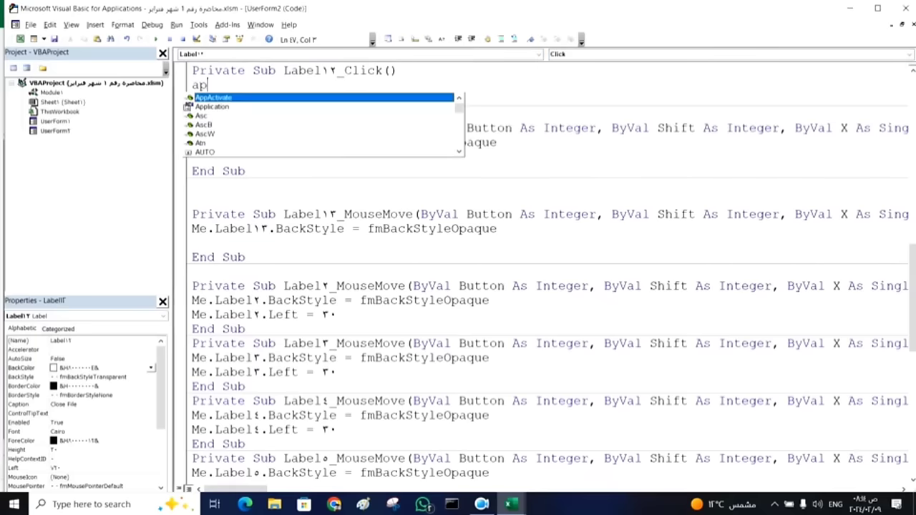
key(Down)
key(Tab)
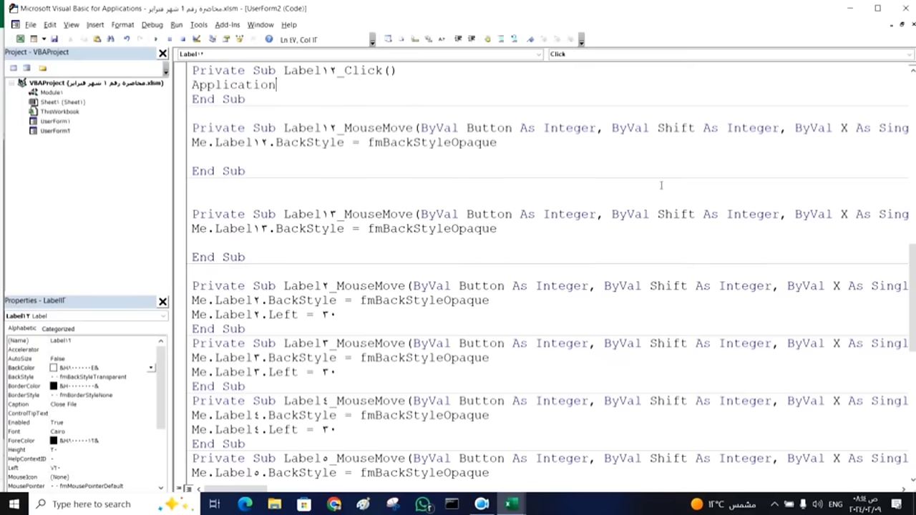
text(.v)
key(Down)
key(Down)
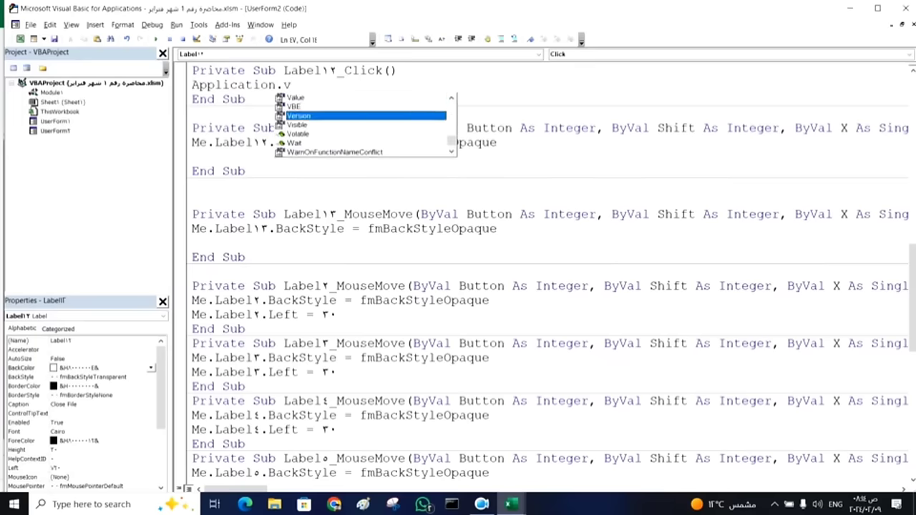
key(Down)
key(Tab)
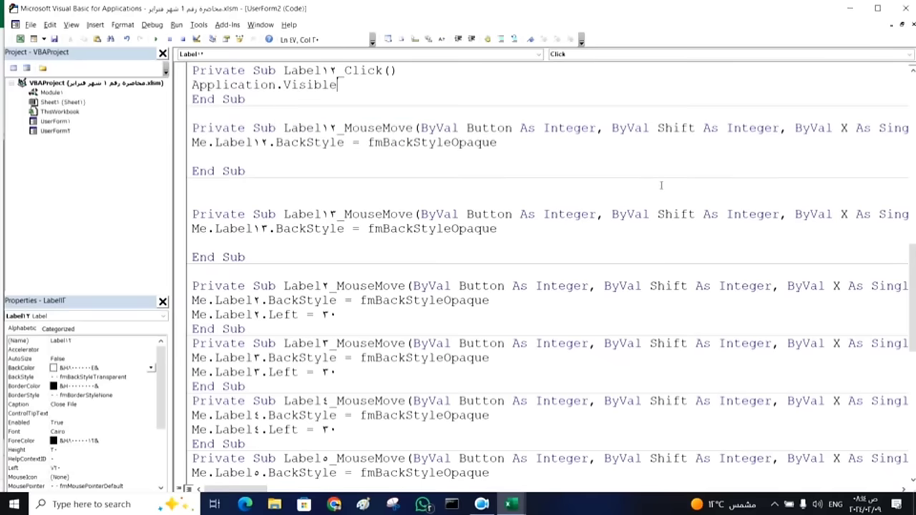
text(=)
key(Tab)
key(Return)
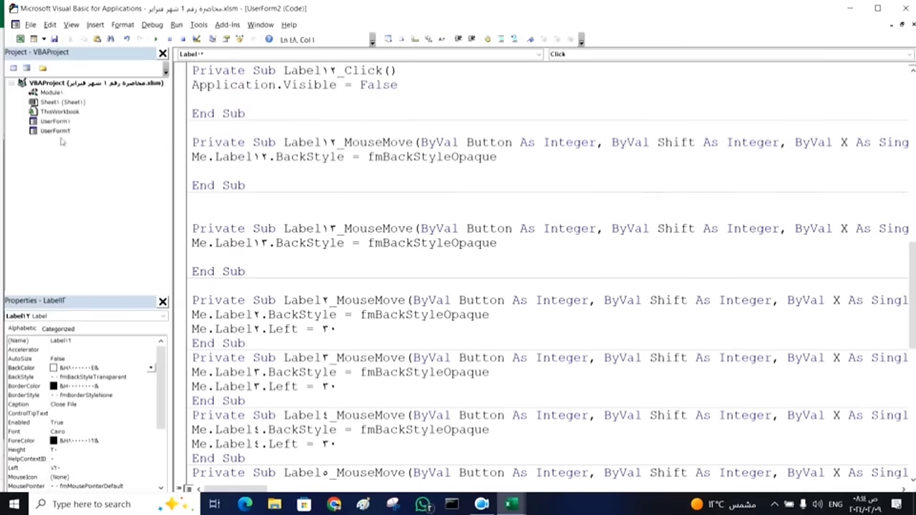
double_click(53, 130)
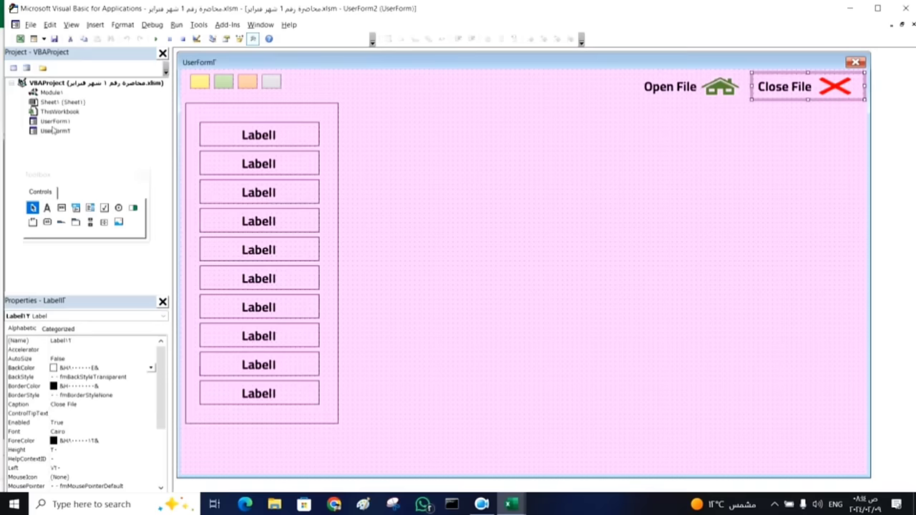
- Create a Label13_Click procedure for the Open File label
click(679, 93)
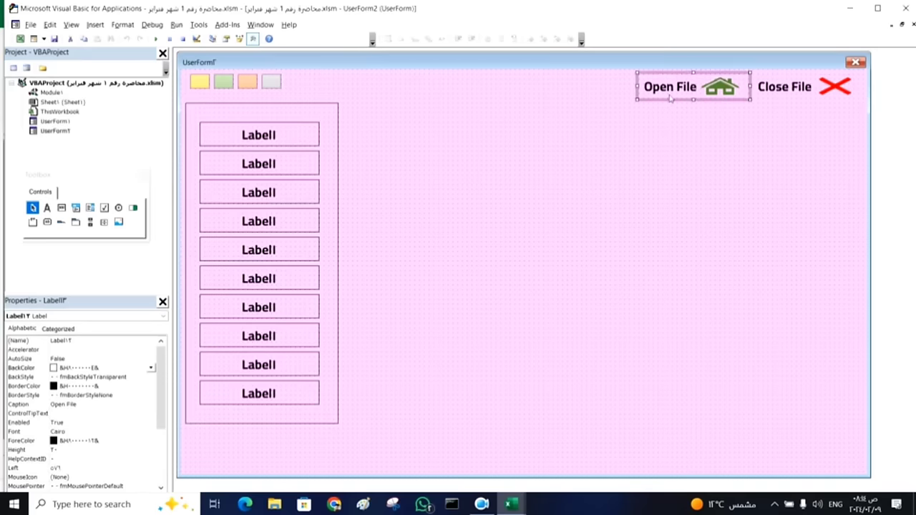
click(670, 96)
double_click(665, 98)
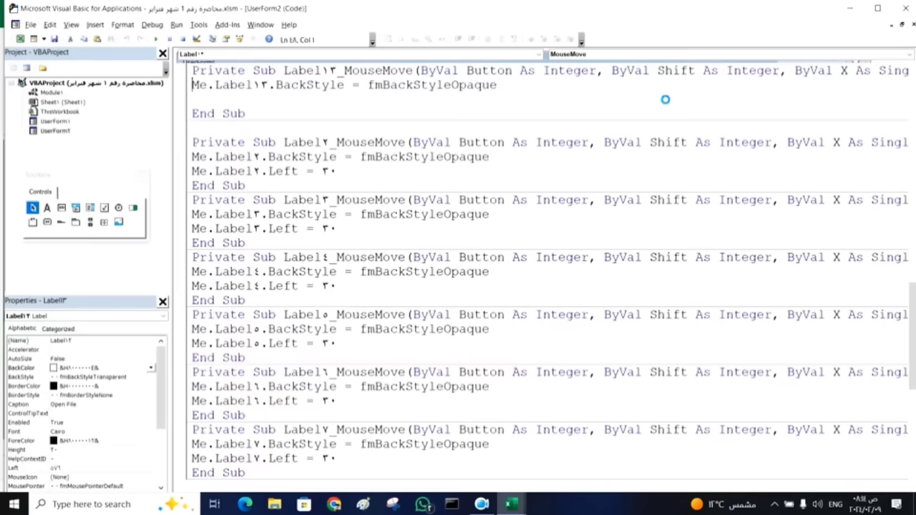
click(908, 54)
click(851, 80)
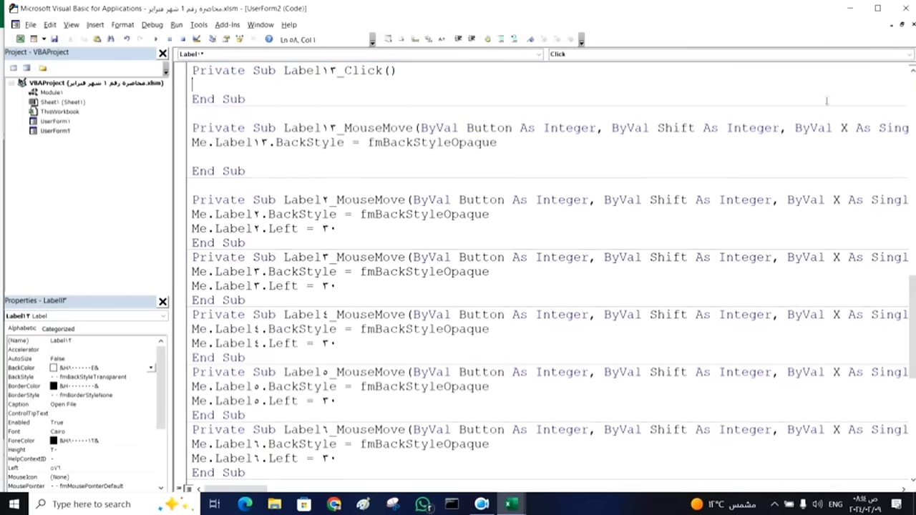
- Write Application.Visible = True in Label13_Click and switch back to the Excel workbook
key(ctrl+space)
text(ap)
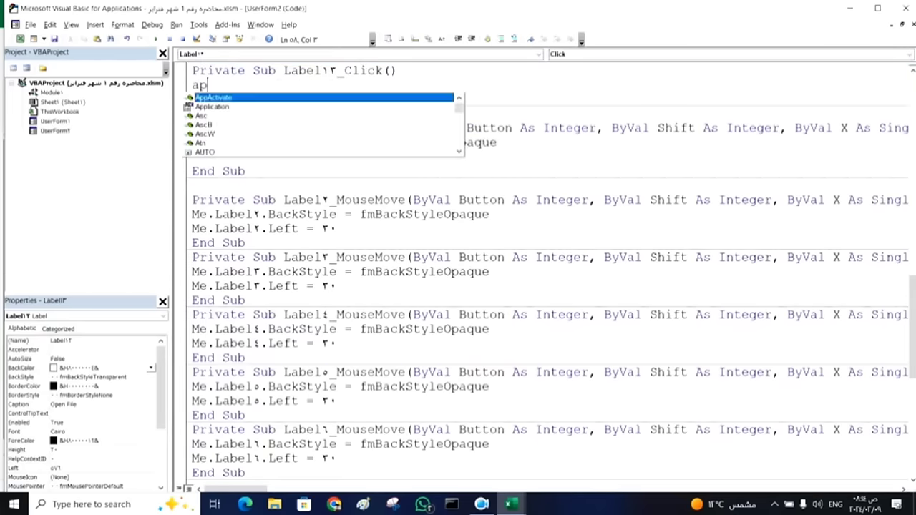
key(Down)
key(Tab)
text(.)
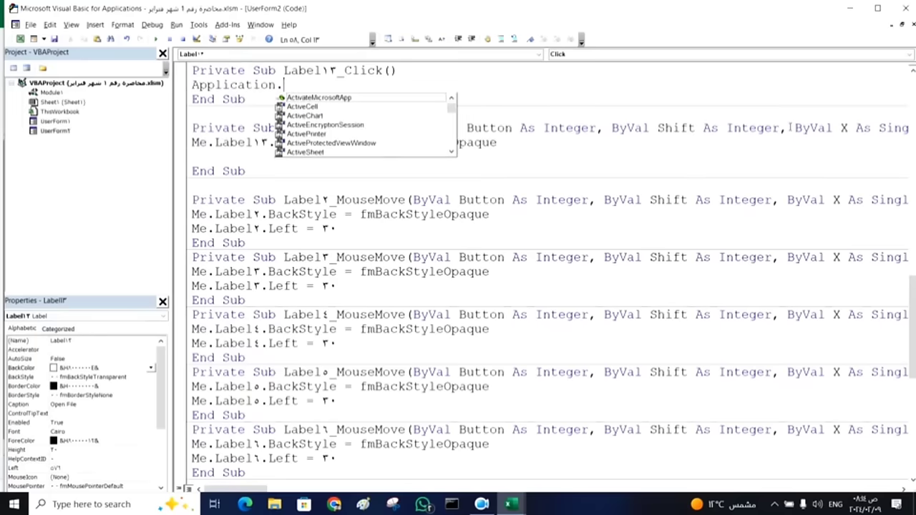
text(v)
key(Down)
key(Down)
key(Down)
key(Tab)
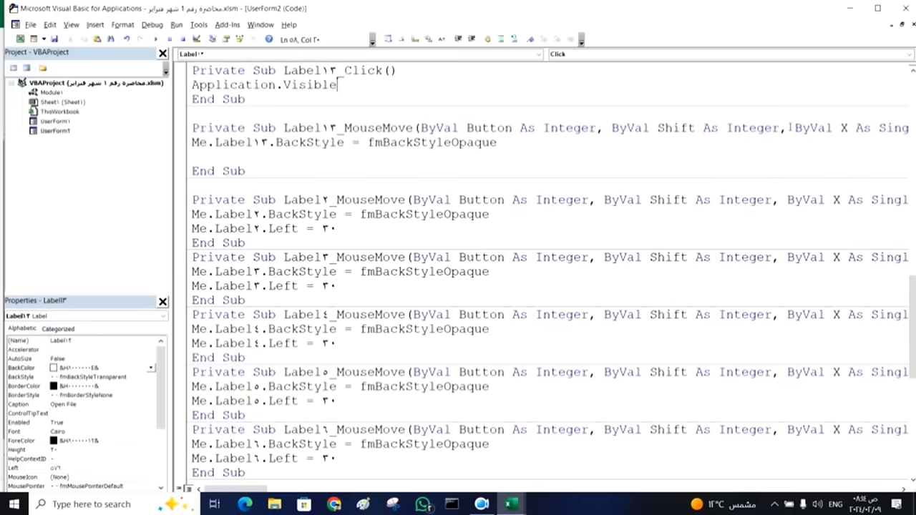
text(=)
key(Down)
key(Down)
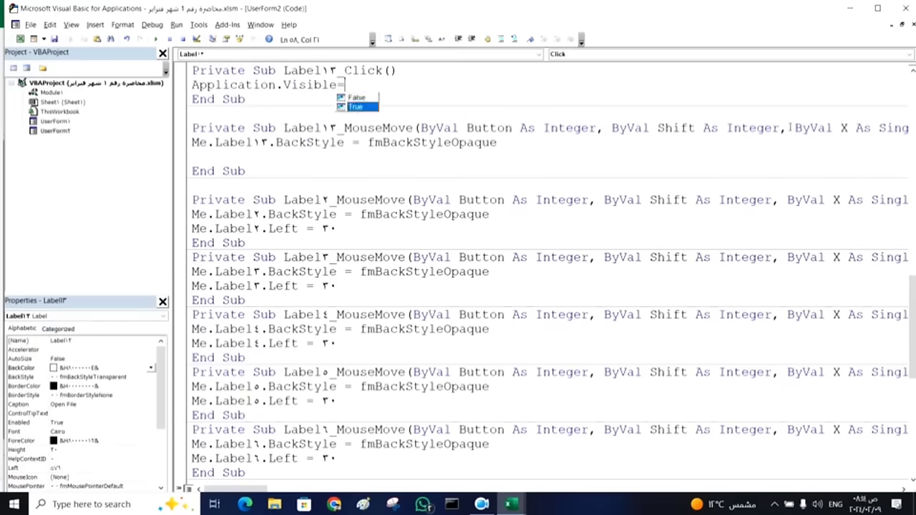
key(Tab)
key(Return)
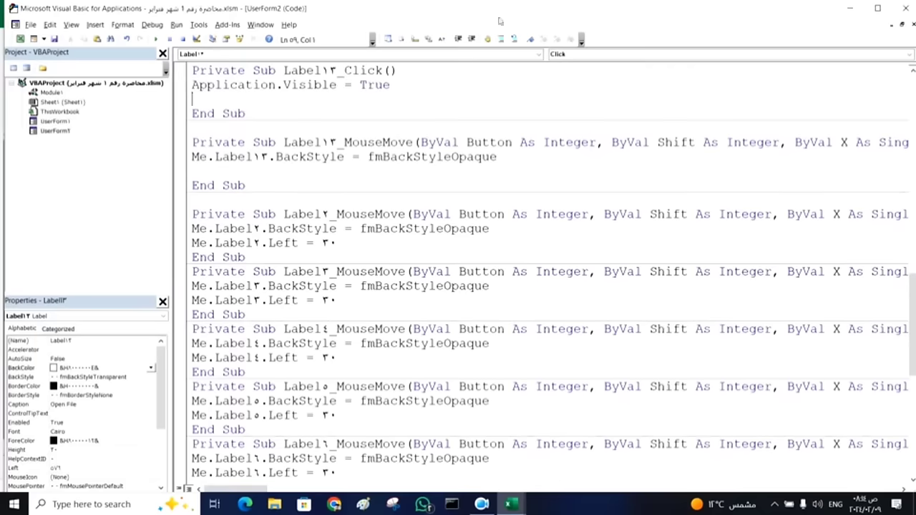
click(21, 40)
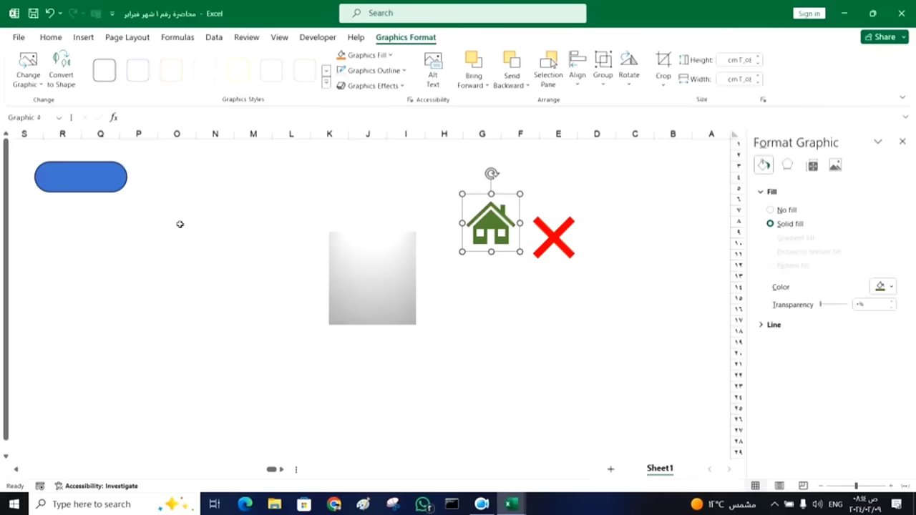
- Draw an oval right of the blue rounded rectangle with a light yellow shape style
click(902, 142)
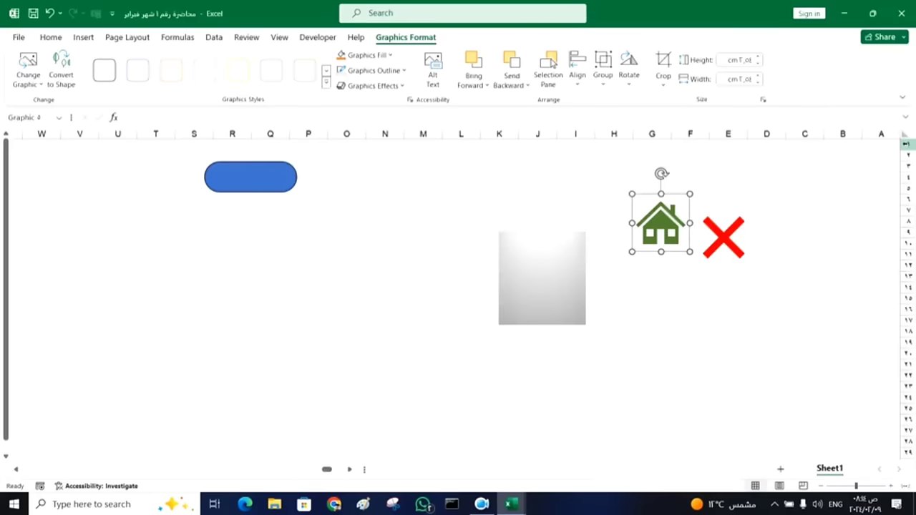
click(397, 237)
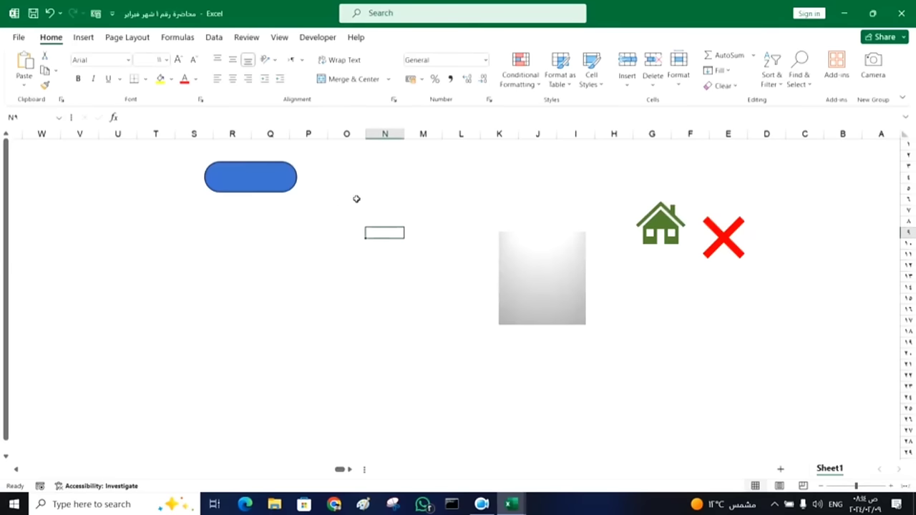
click(83, 39)
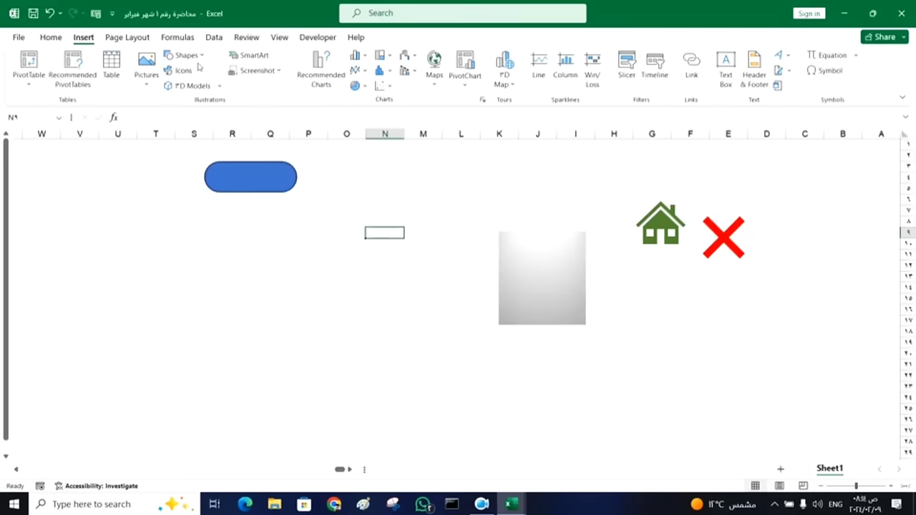
click(202, 56)
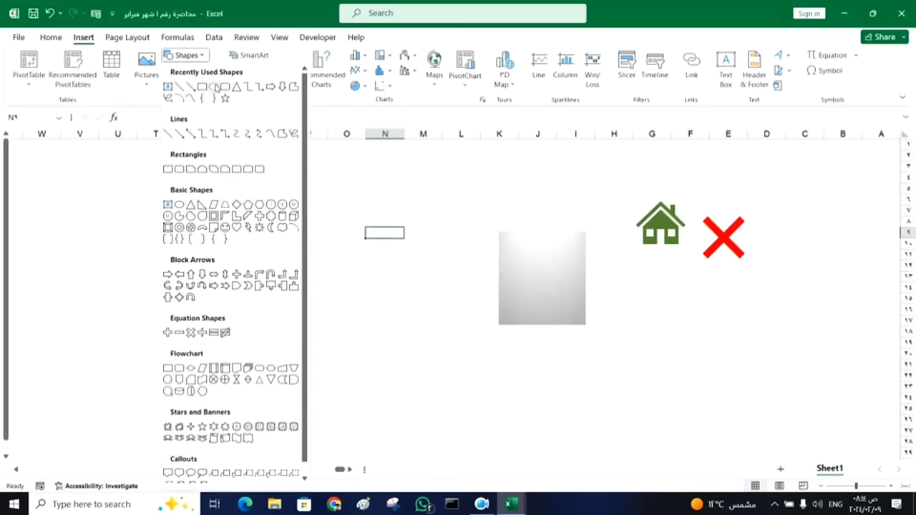
click(216, 87)
drag(204, 162, 296, 192)
drag(326, 164, 416, 203)
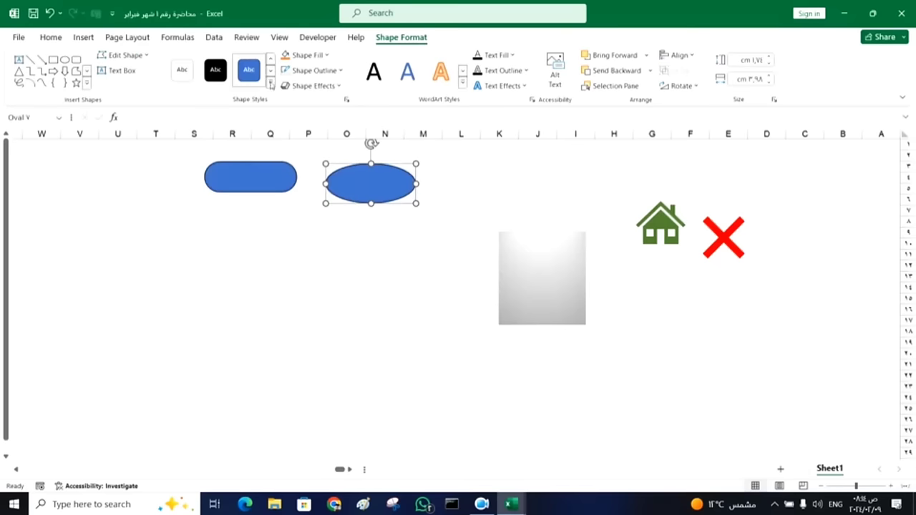
click(270, 83)
click(315, 205)
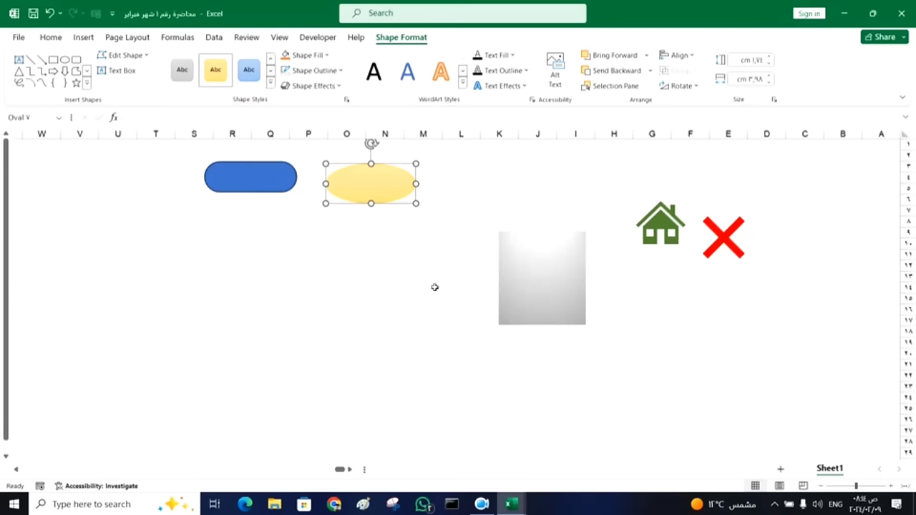
- Caption the oval الشاشة الرئيسية in bold, centred, middle-aligned, enlarged text
text(he)
key(alt+shift)
text(شامل)
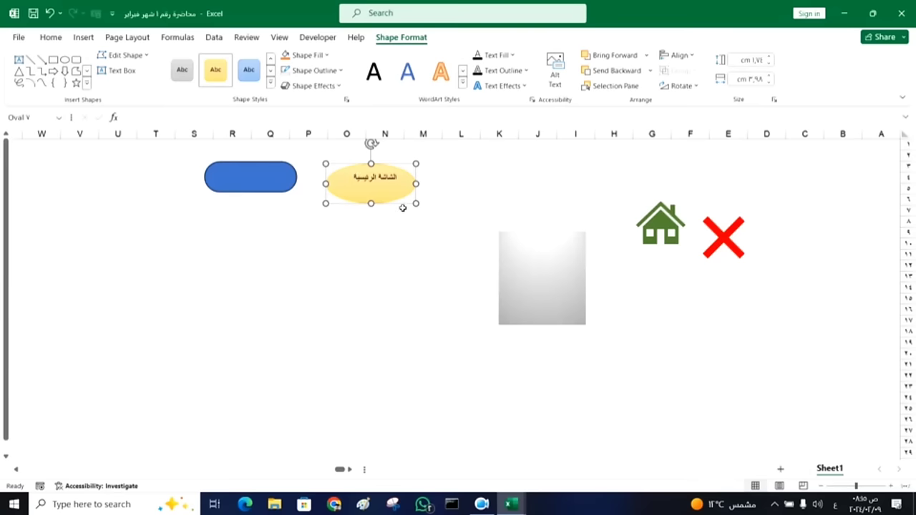
click(51, 37)
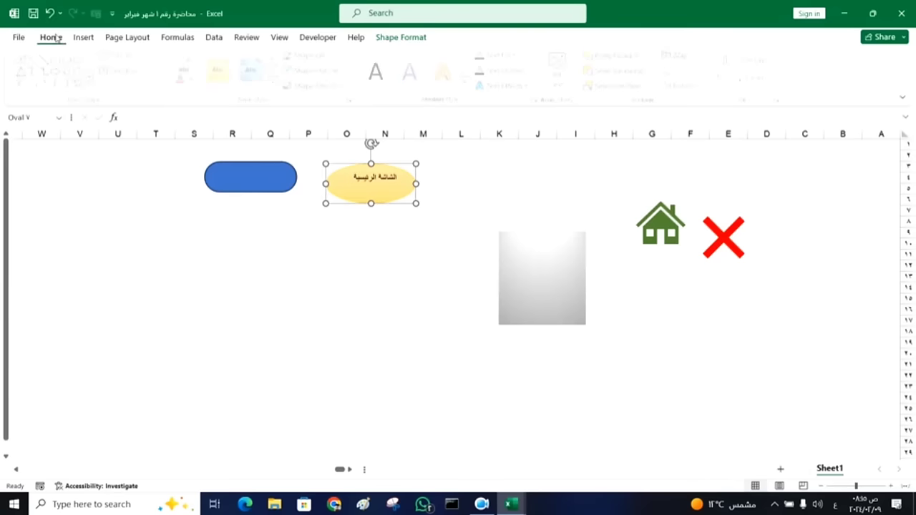
click(78, 79)
click(232, 79)
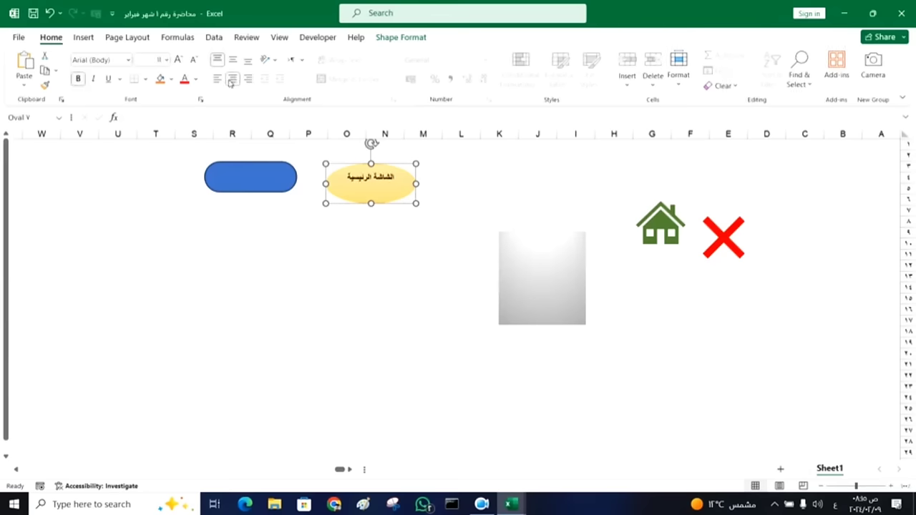
click(231, 60)
click(178, 60)
click(179, 60)
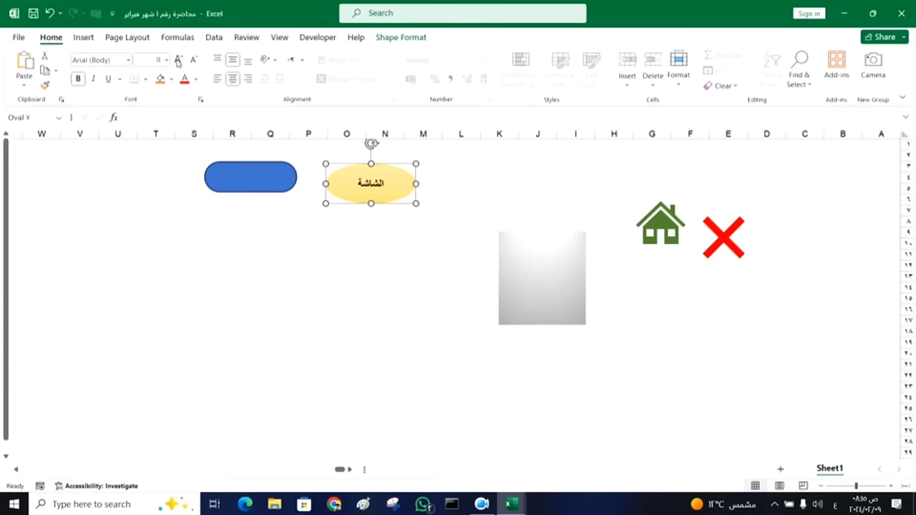
click(194, 60)
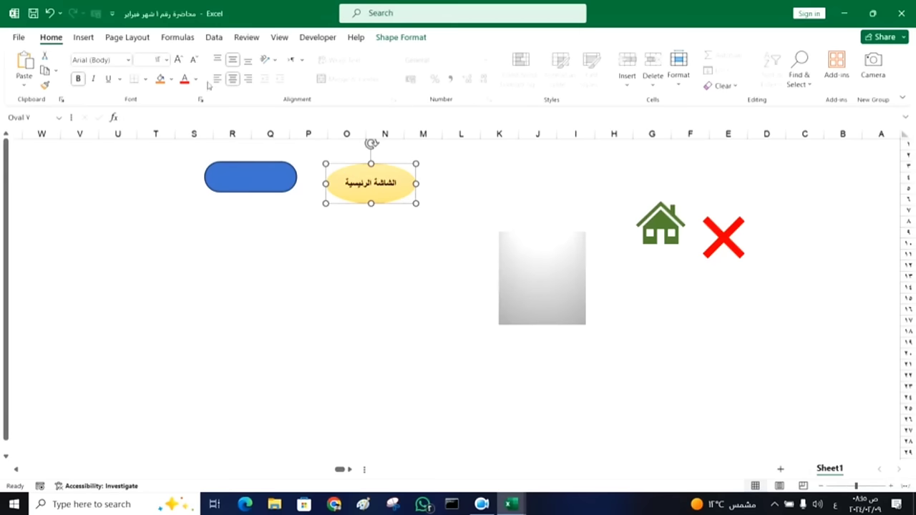
click(372, 244)
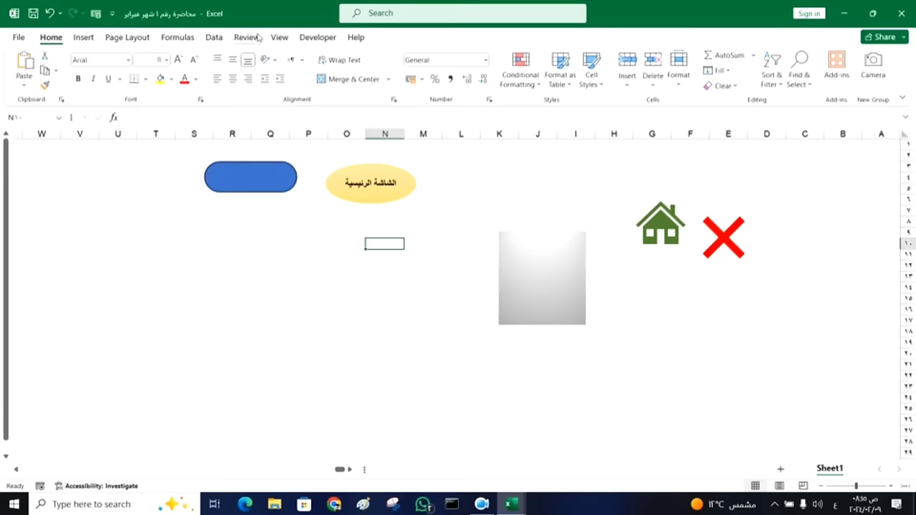
- Open the VBA editor from the Developer tab and insert a new module
click(317, 37)
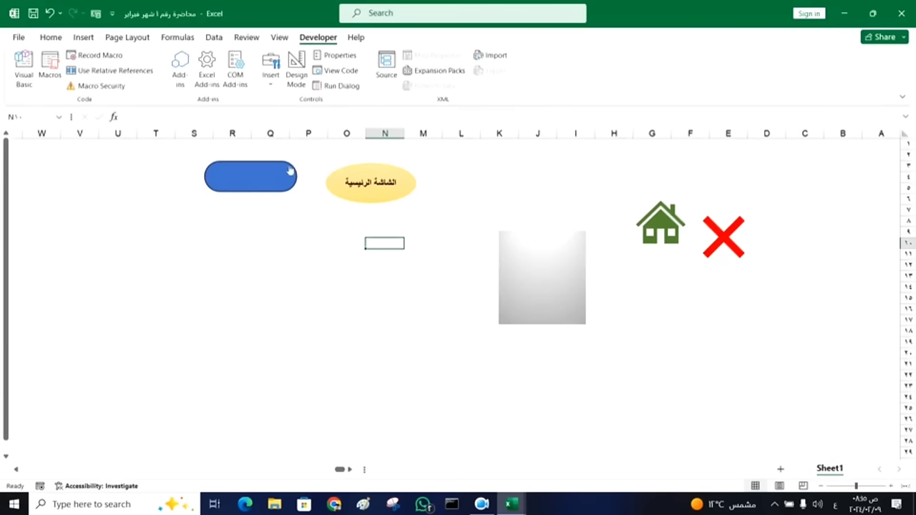
click(26, 64)
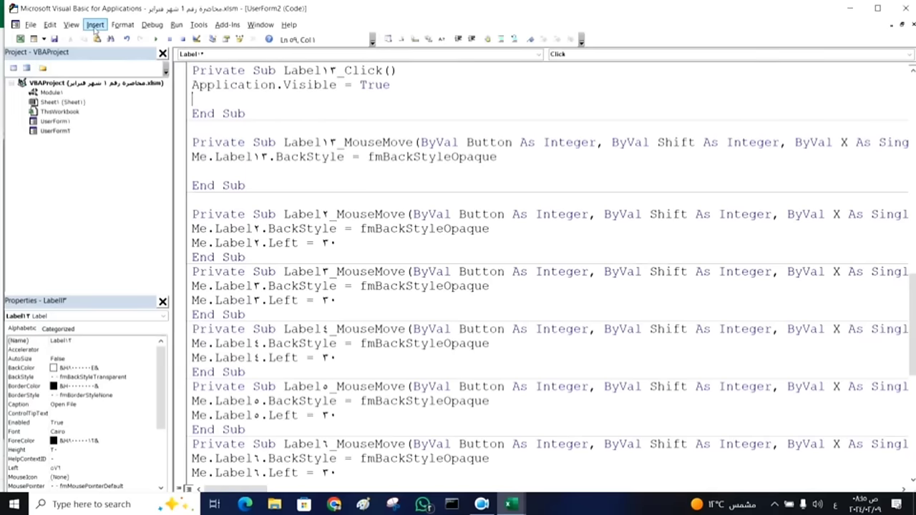
click(96, 24)
click(113, 63)
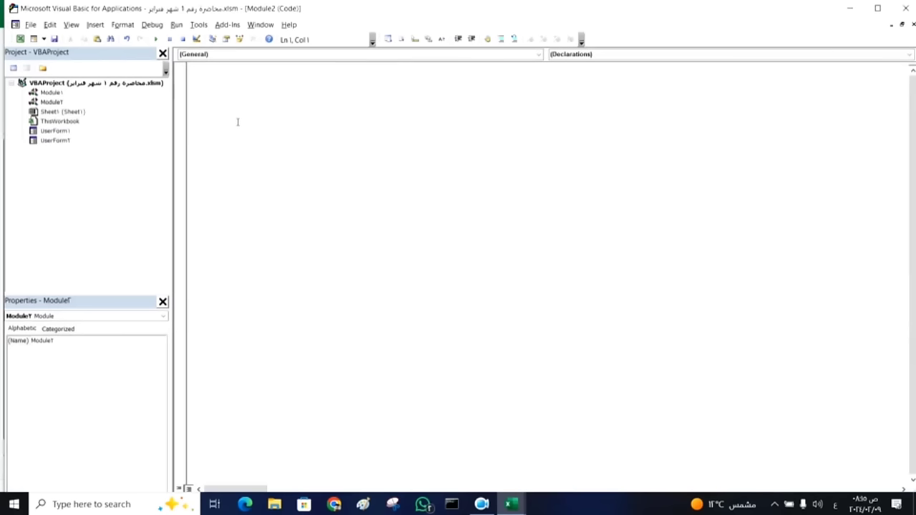
- Write Sub show2 containing UserForm2.Show, then return to the worksheet
text(سع)
text(لا)
key(BackSpace)
key(BackSpace)
key(BackSpace)
key(alt+shift)
text(sub s)
text(how٢)
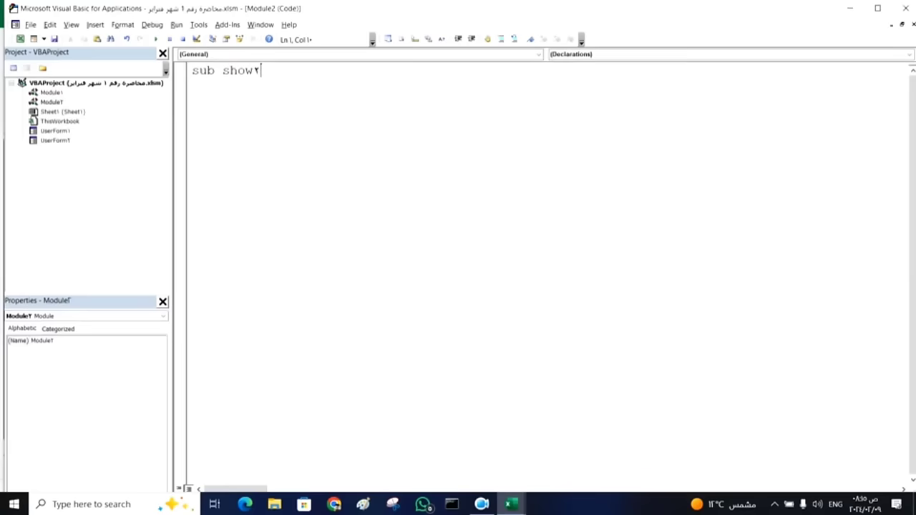
key(Return)
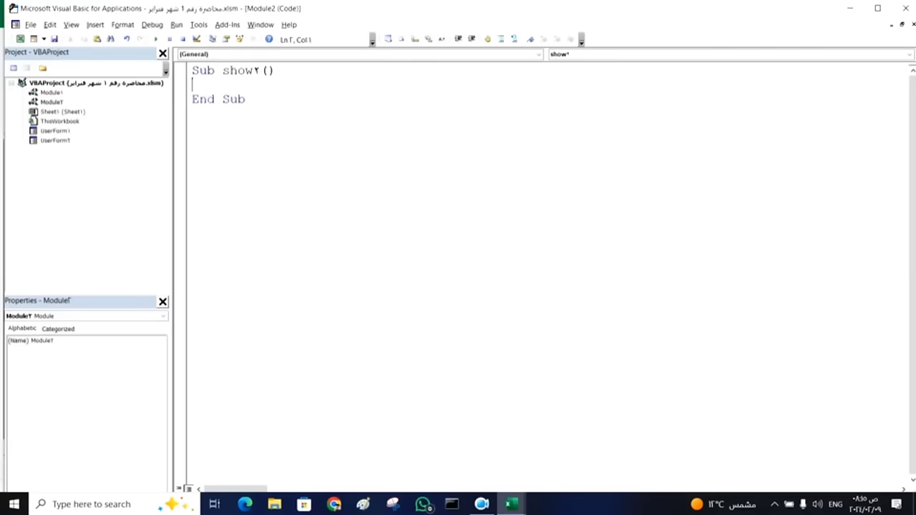
key(ctrl+space)
text(us)
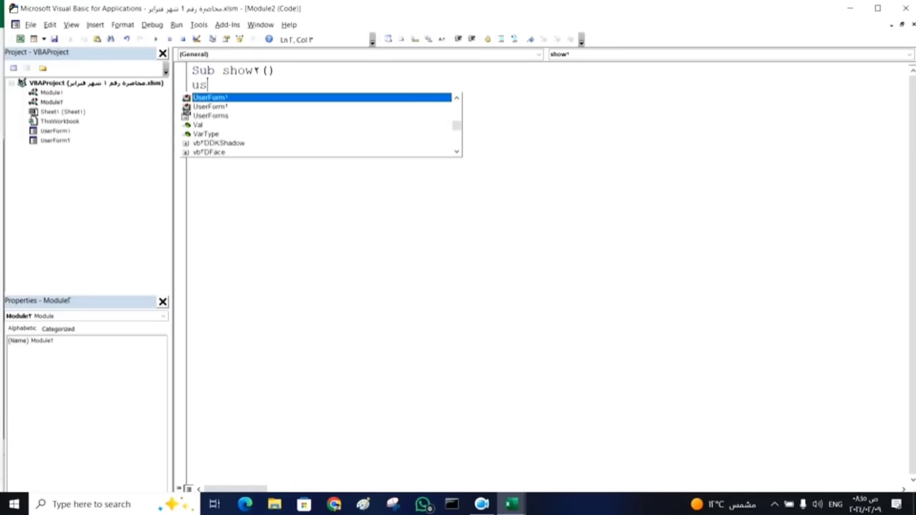
key(Down)
key(Tab)
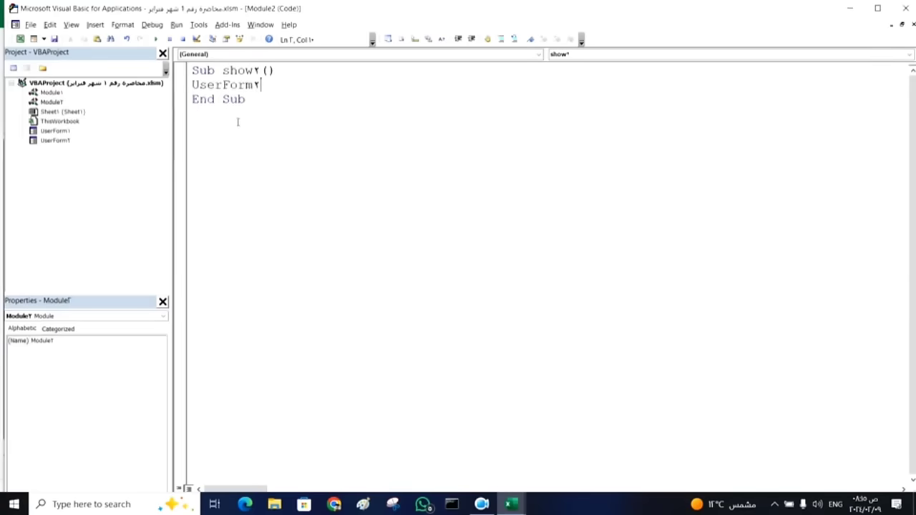
text(.show)
key(Return)
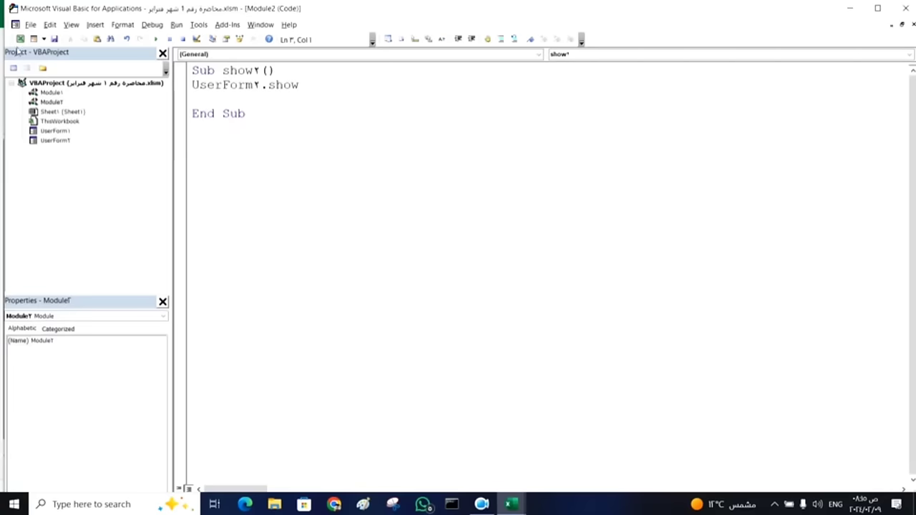
click(20, 39)
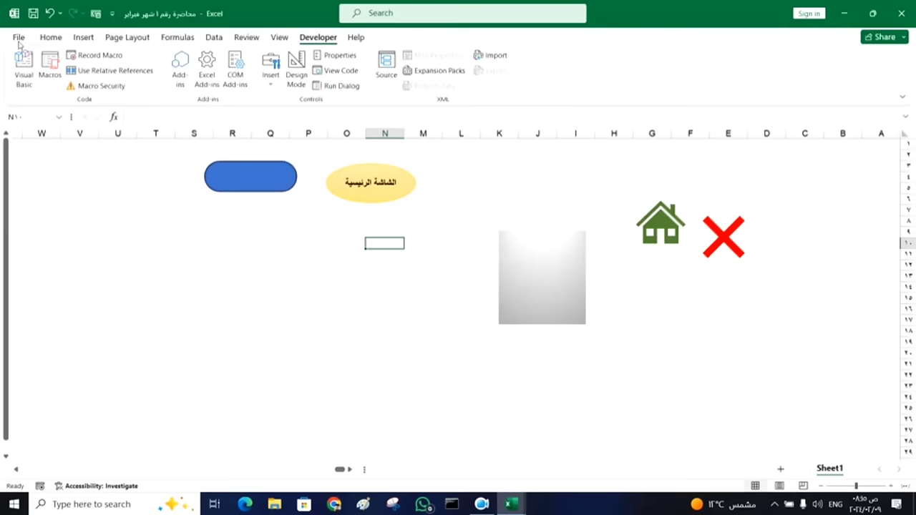
- Assign the show2 macro to the yellow oval
right_click(399, 188)
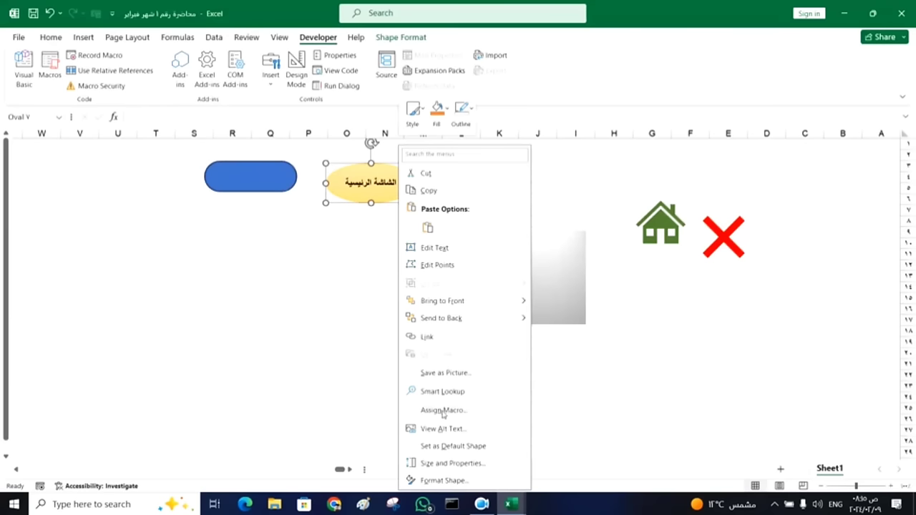
click(443, 411)
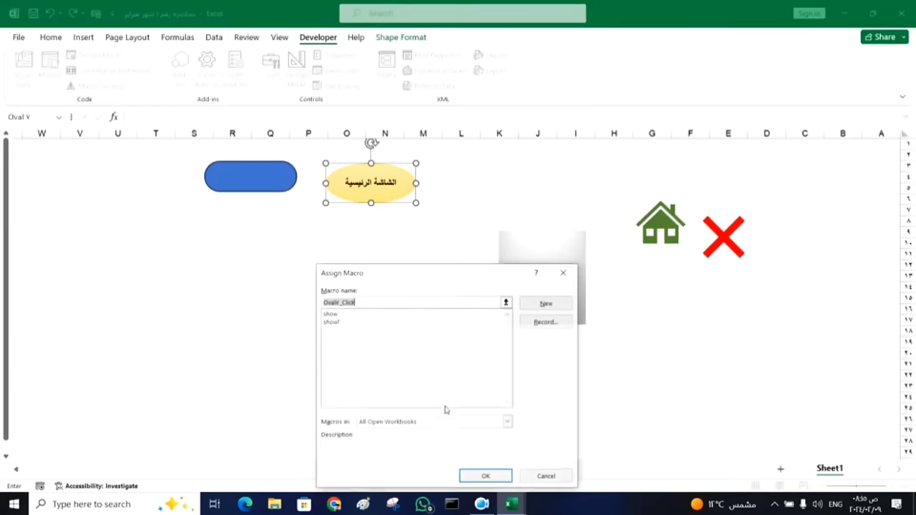
click(333, 322)
click(485, 476)
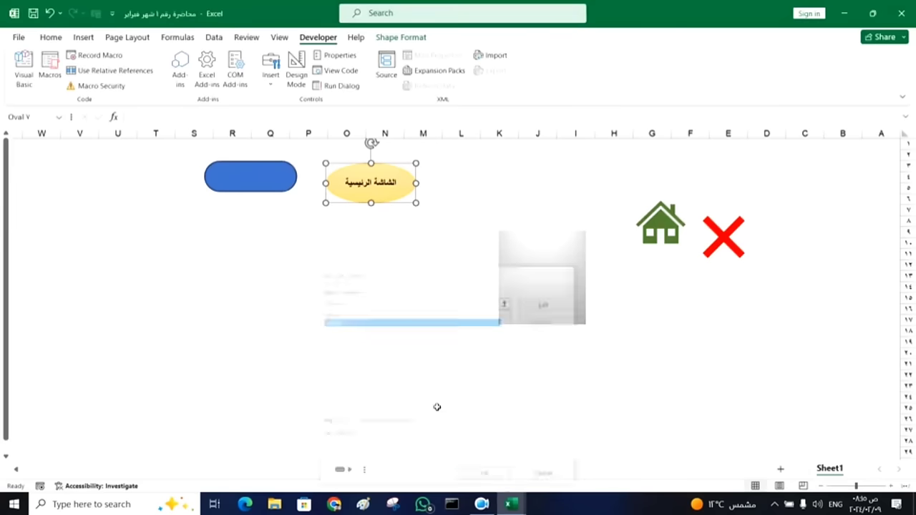
click(378, 319)
- Close the VBA editor and test the oval by opening UserForm2
click(510, 504)
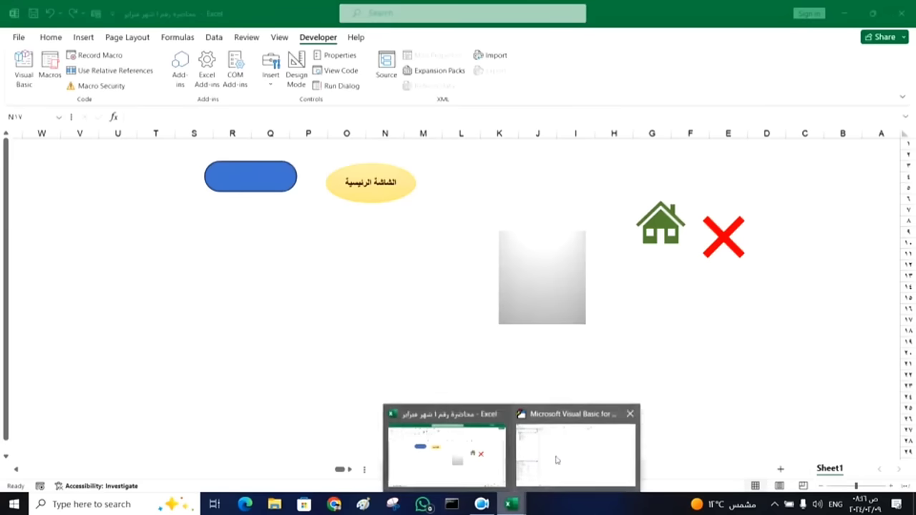
click(510, 503)
click(565, 485)
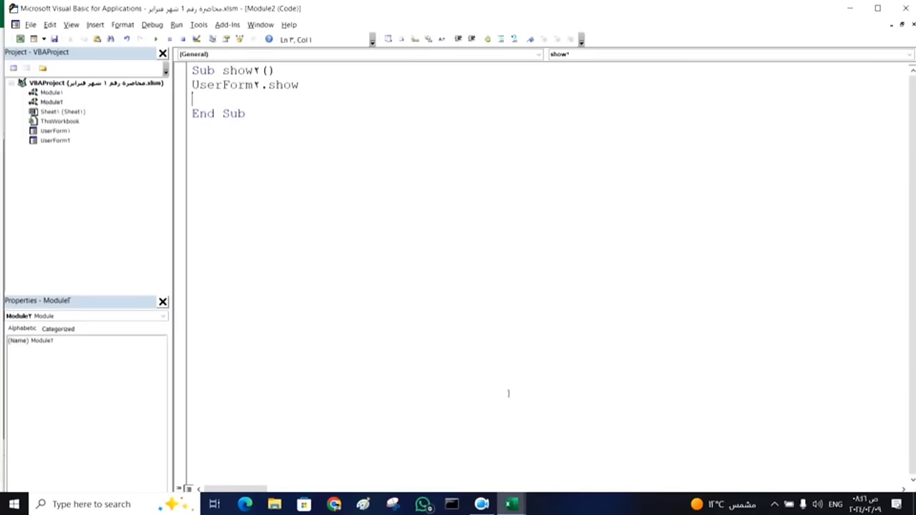
click(911, 10)
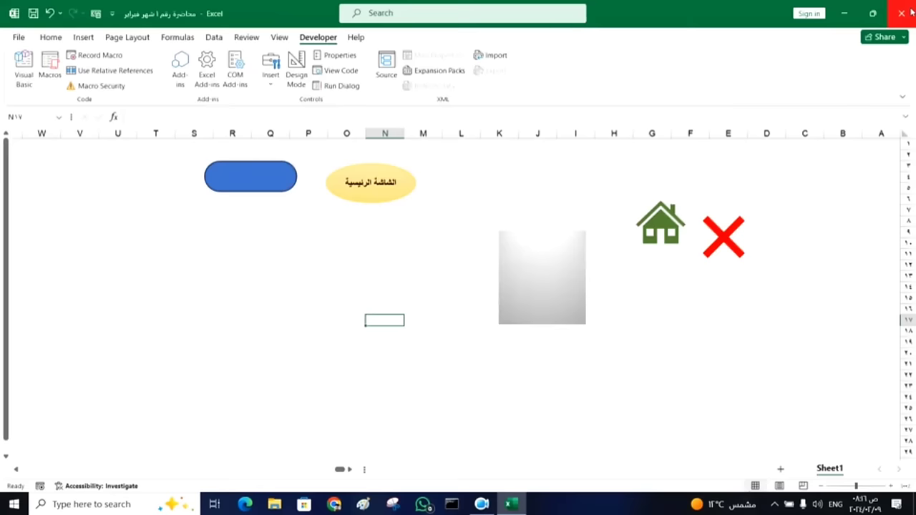
click(386, 252)
click(379, 204)
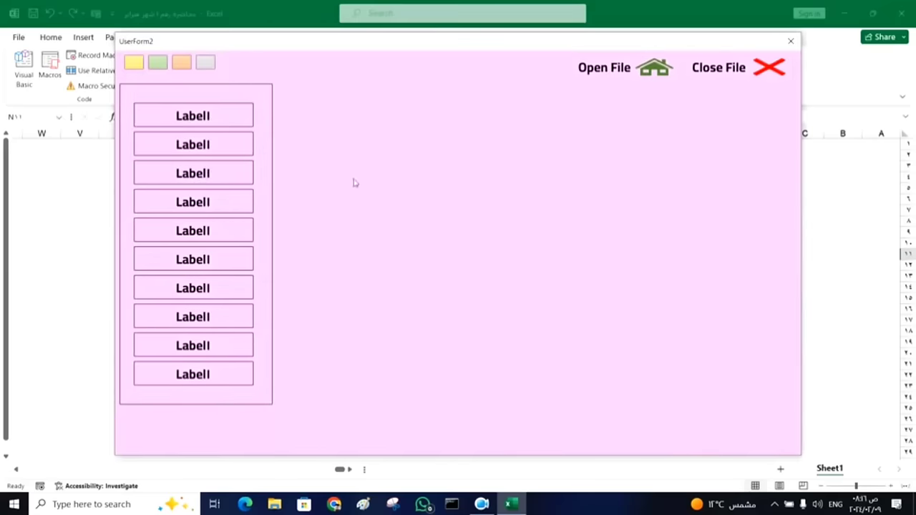
- Cycle the form background through yellow, green, grey, orange, green and back to yellow
click(138, 65)
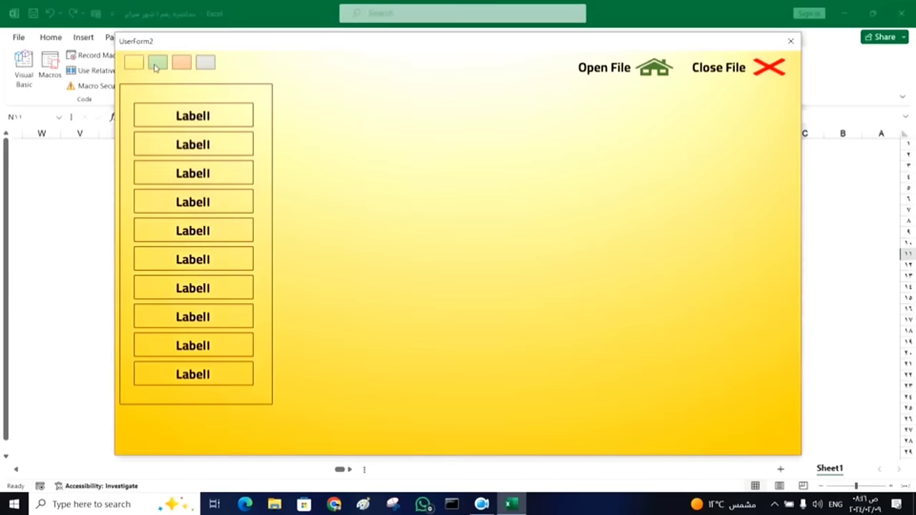
click(156, 66)
click(205, 65)
click(181, 64)
click(157, 63)
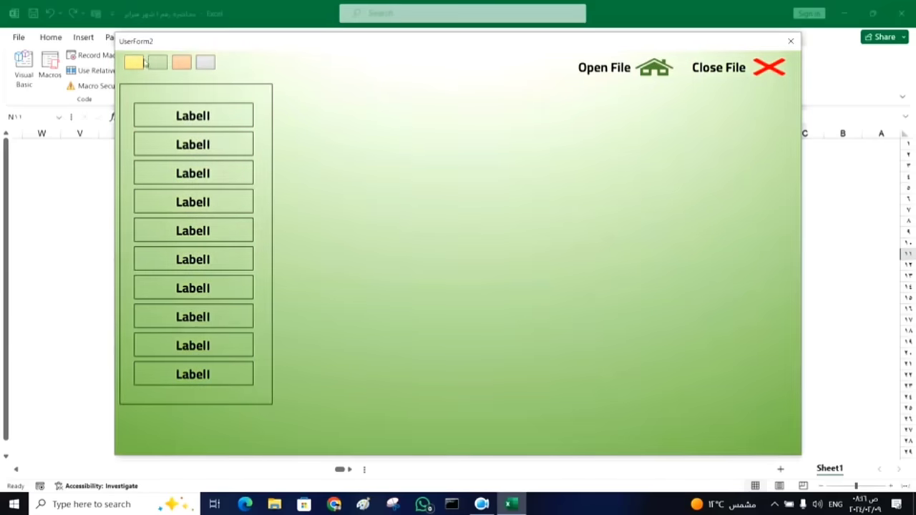
click(141, 64)
- Hide Excel, recolour the form orange, grey, orange and green, then show Excel again
click(711, 78)
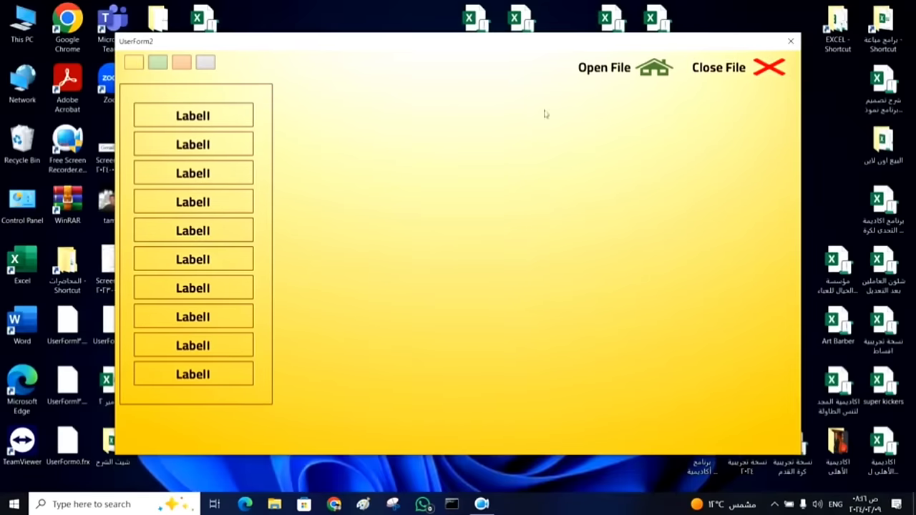
click(182, 65)
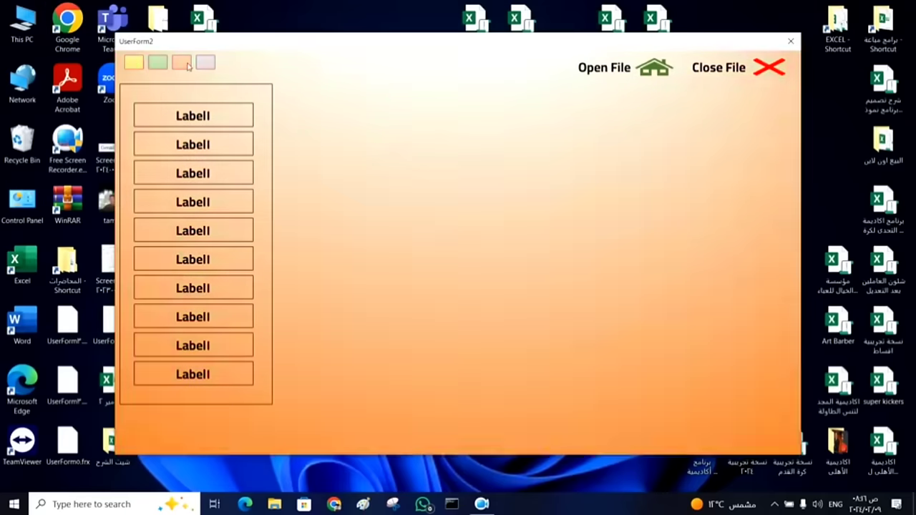
click(207, 64)
click(179, 64)
click(158, 65)
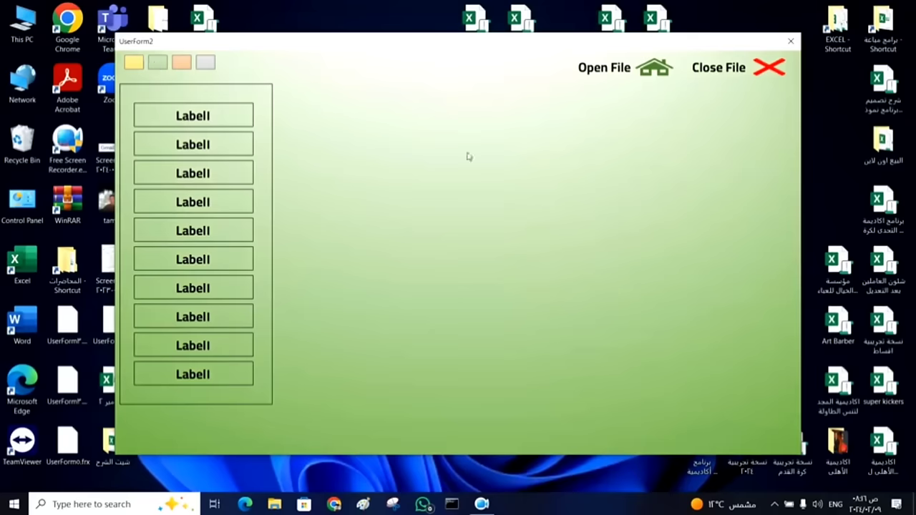
click(602, 69)
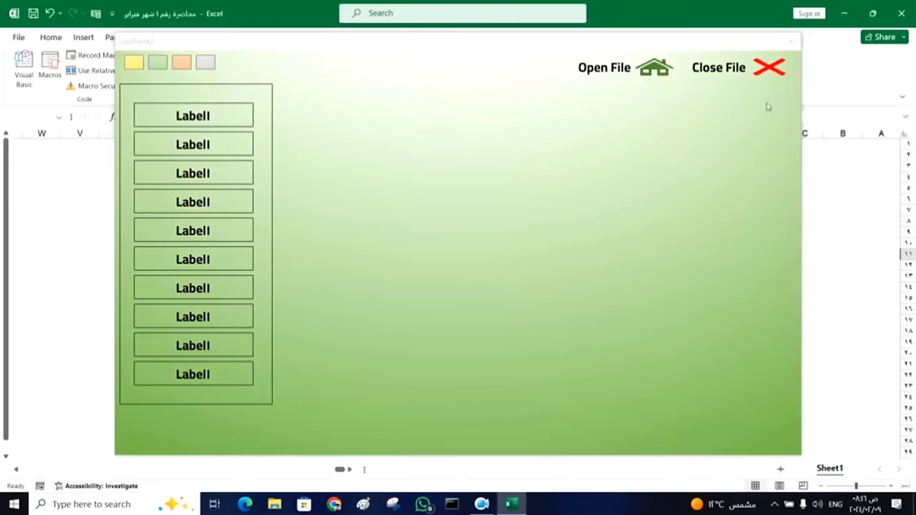
- Hide and restore Excel once more, then set the form background to yellow
click(725, 80)
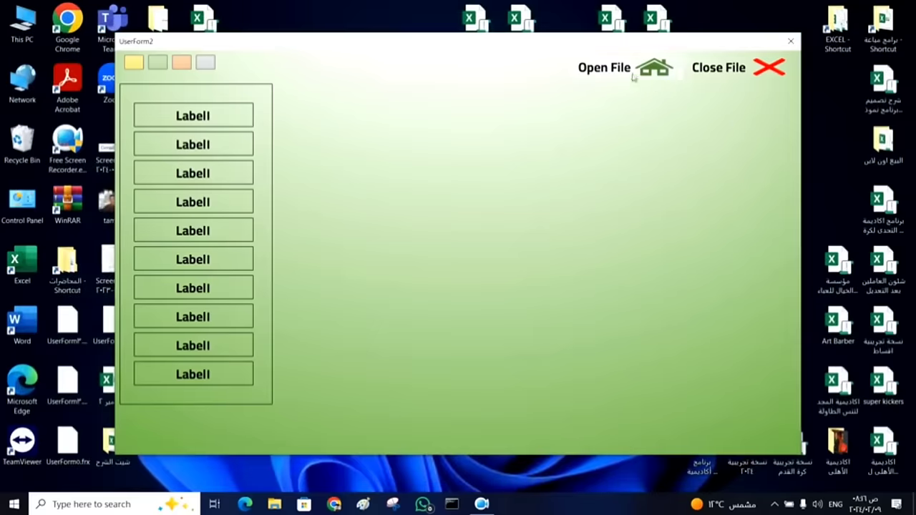
click(627, 76)
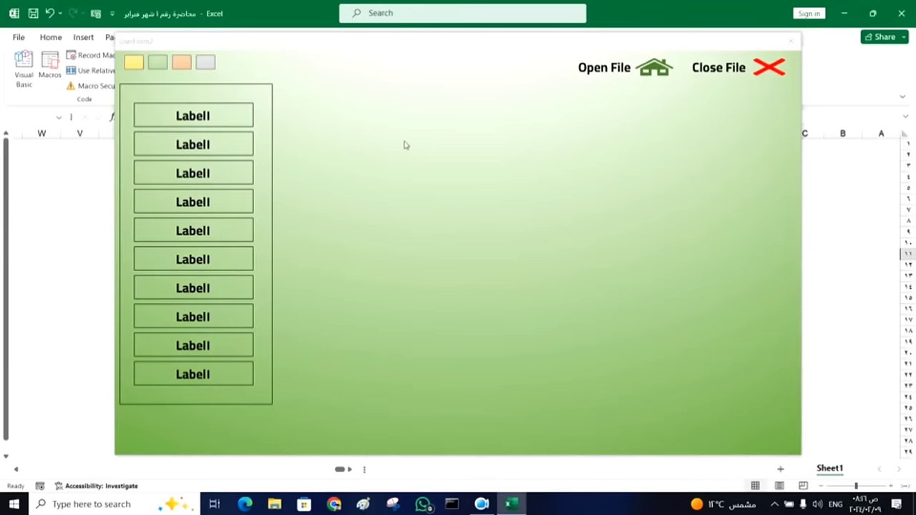
click(132, 64)
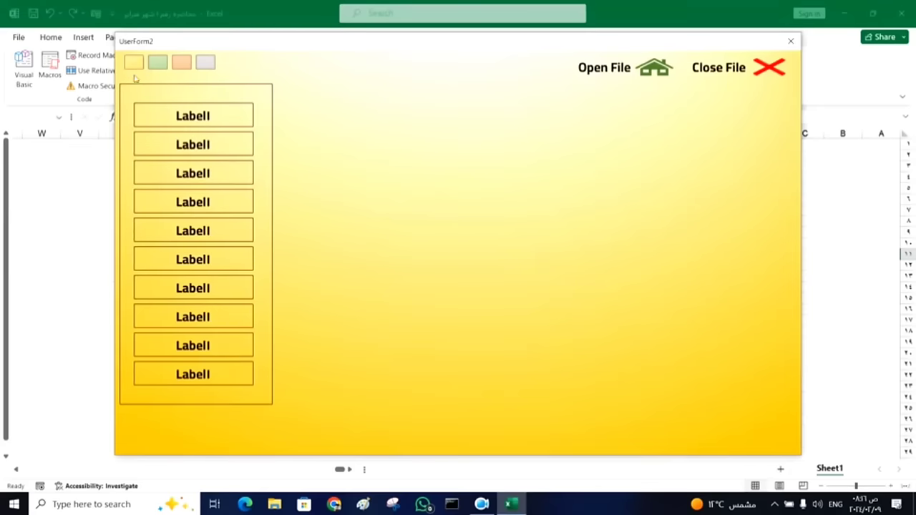